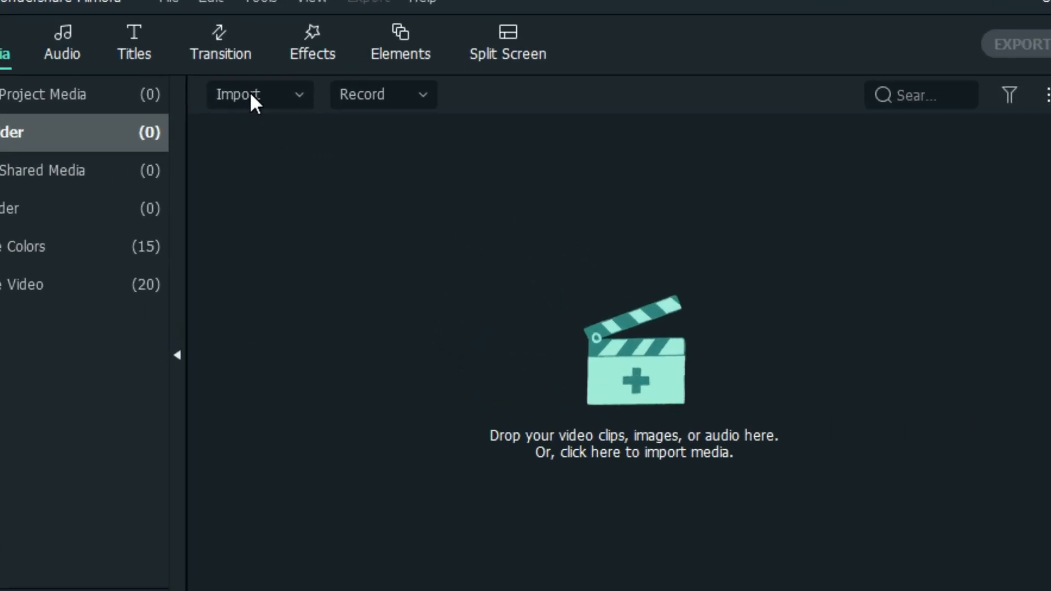
- Import the Fortnite 2020.07.19 - 22.00.03.01 clip, add it to the video track, and keep the 1920 x 1080 60fps project settings
{"action": "left_click", "coordinate": [142, 55]}
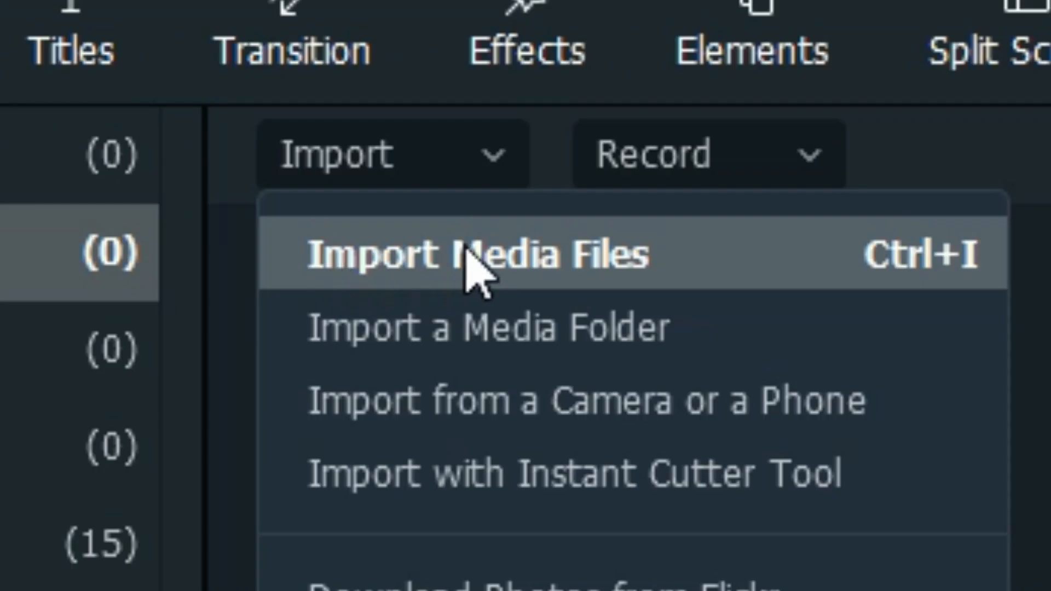
{"action": "left_click", "coordinate": [552, 250]}
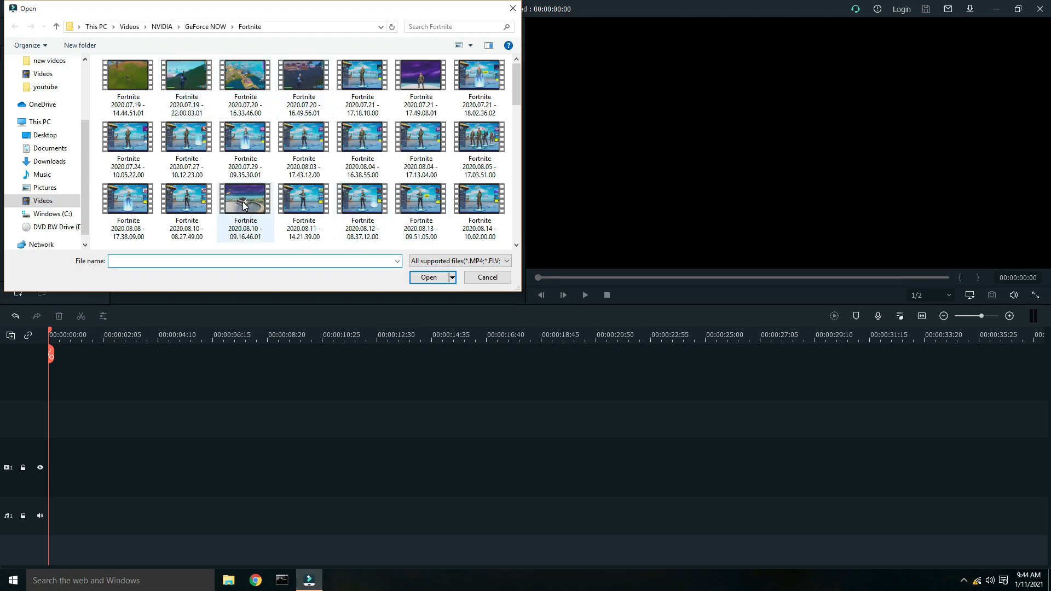
{"action": "left_click", "coordinate": [188, 99]}
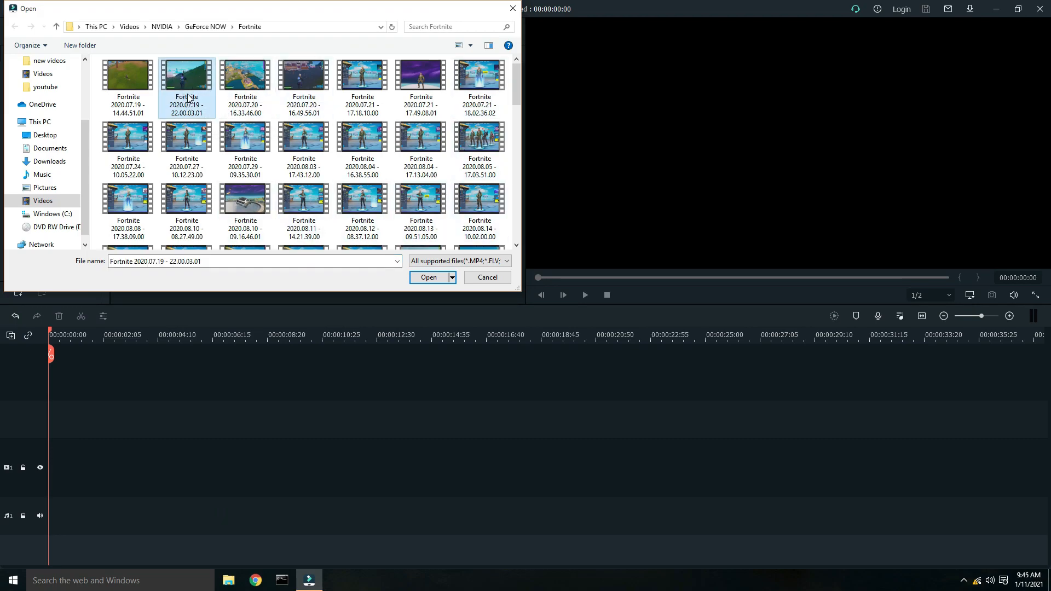
{"action": "left_click", "coordinate": [433, 277]}
{"action": "left_click_drag", "start_coordinate": [162, 102], "coordinate": [81, 468]}
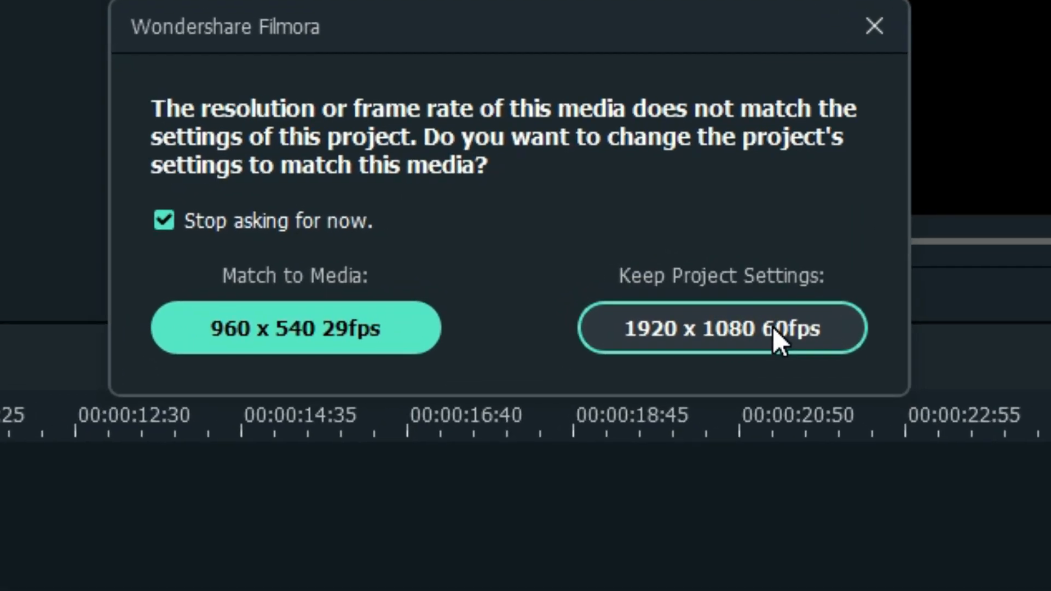
{"action": "left_click", "coordinate": [696, 326]}
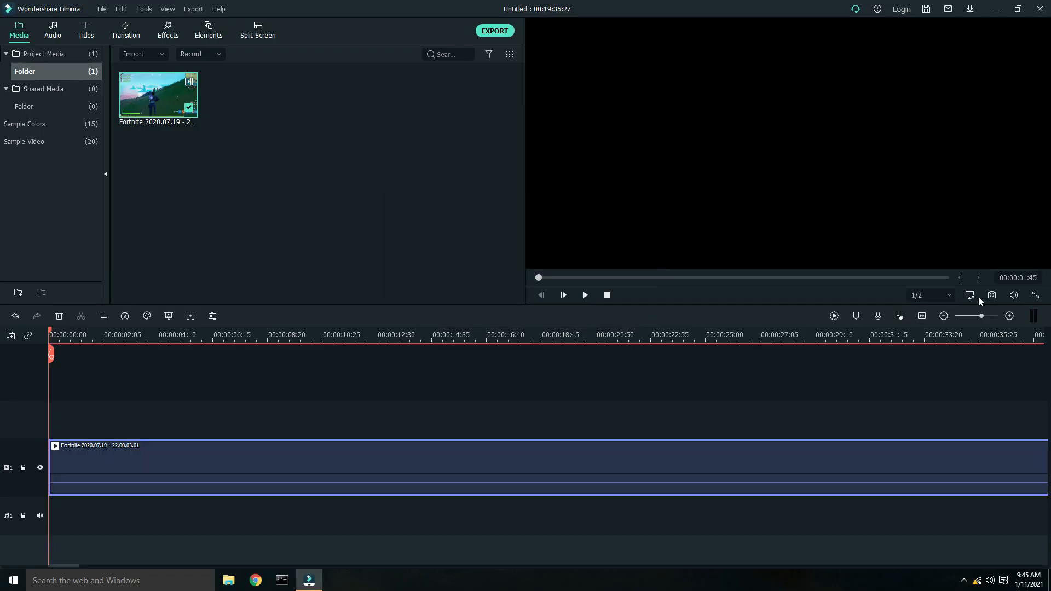
- Open the project aspect ratio settings and review the frame rate options without applying changes
{"action": "left_click", "coordinate": [973, 295]}
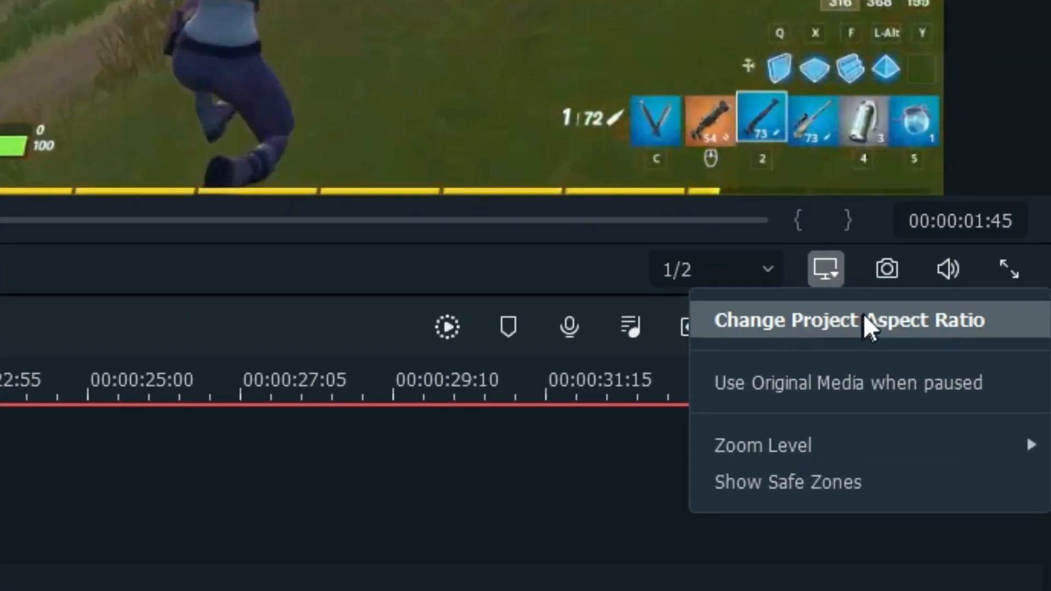
{"action": "left_click", "coordinate": [903, 320]}
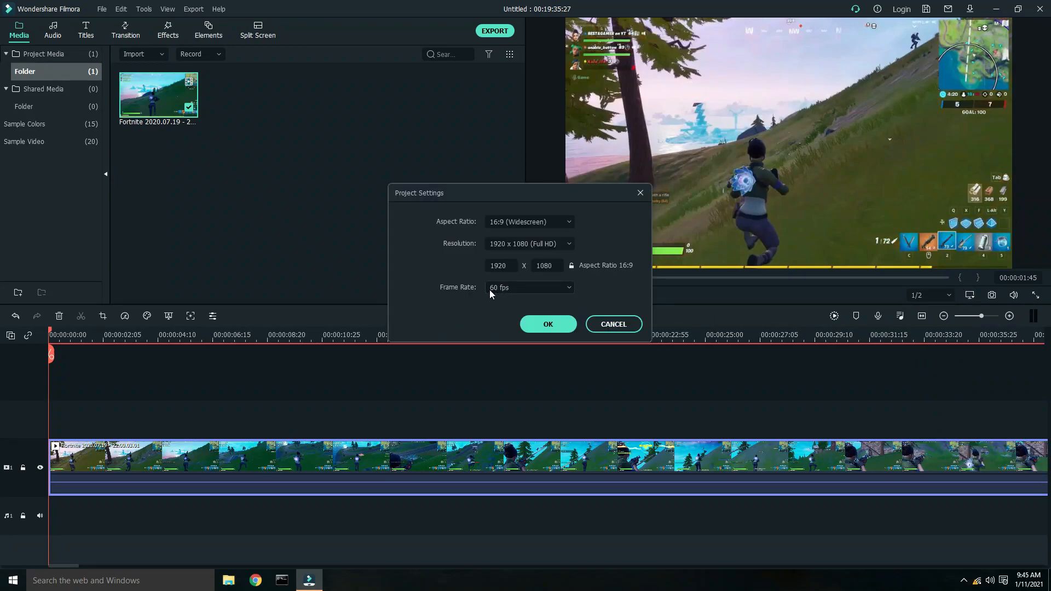
{"action": "left_click", "coordinate": [503, 289]}
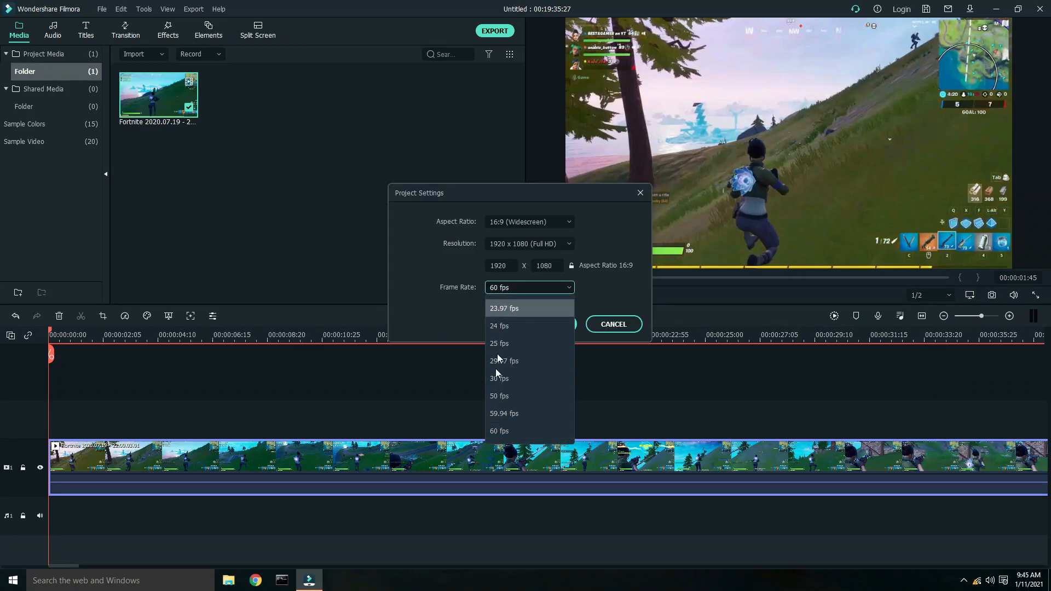
{"action": "left_click", "coordinate": [599, 421]}
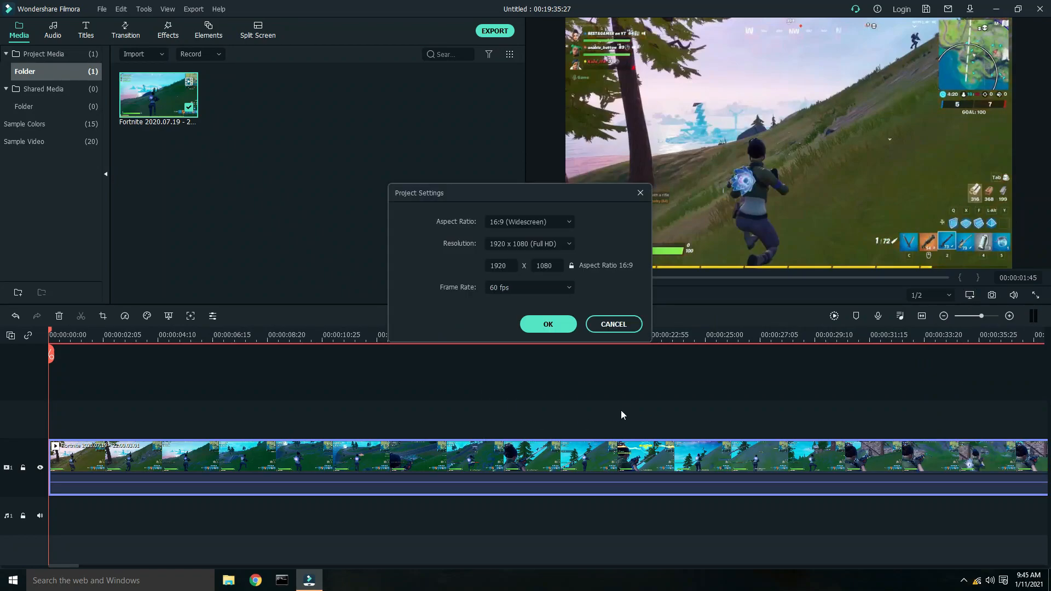
{"action": "left_click", "coordinate": [548, 288]}
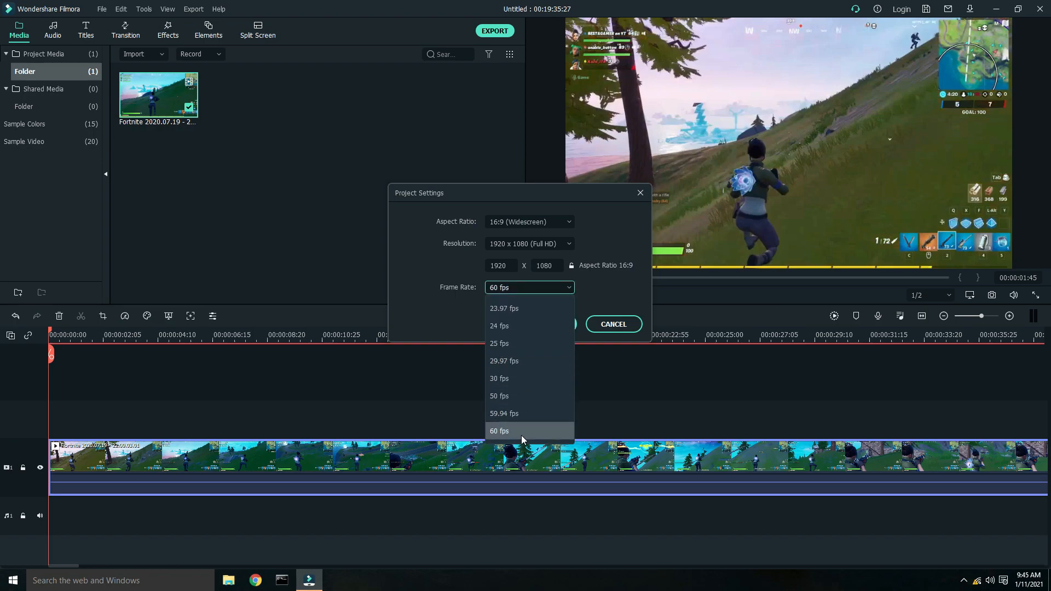
{"action": "left_click", "coordinate": [622, 385]}
{"action": "left_click", "coordinate": [612, 328]}
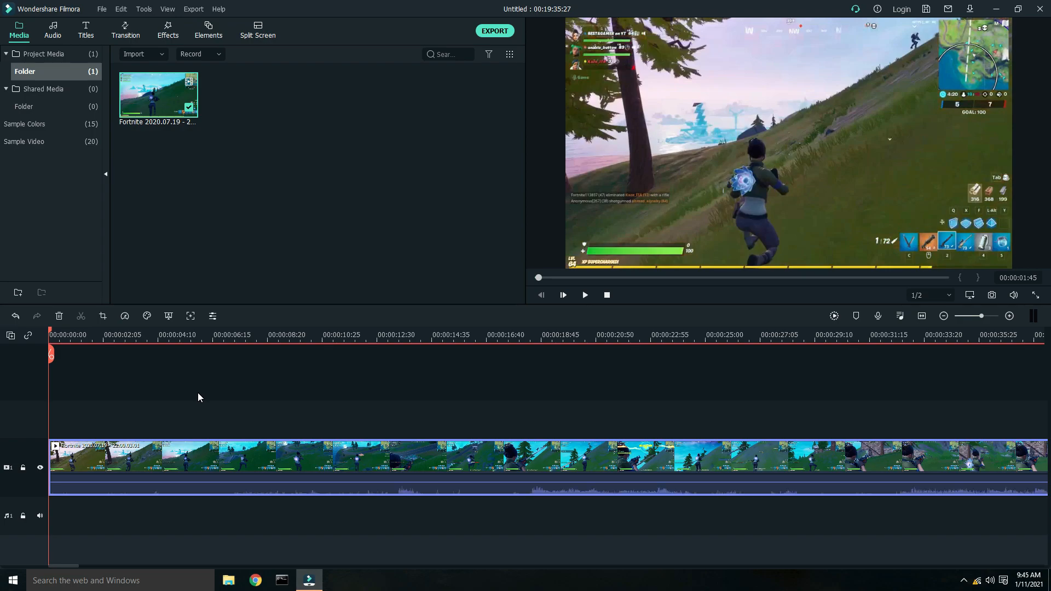
- Split the gameplay clip at about 00:00:11:25
{"action": "left_click_drag", "start_coordinate": [50, 354], "coordinate": [398, 361]}
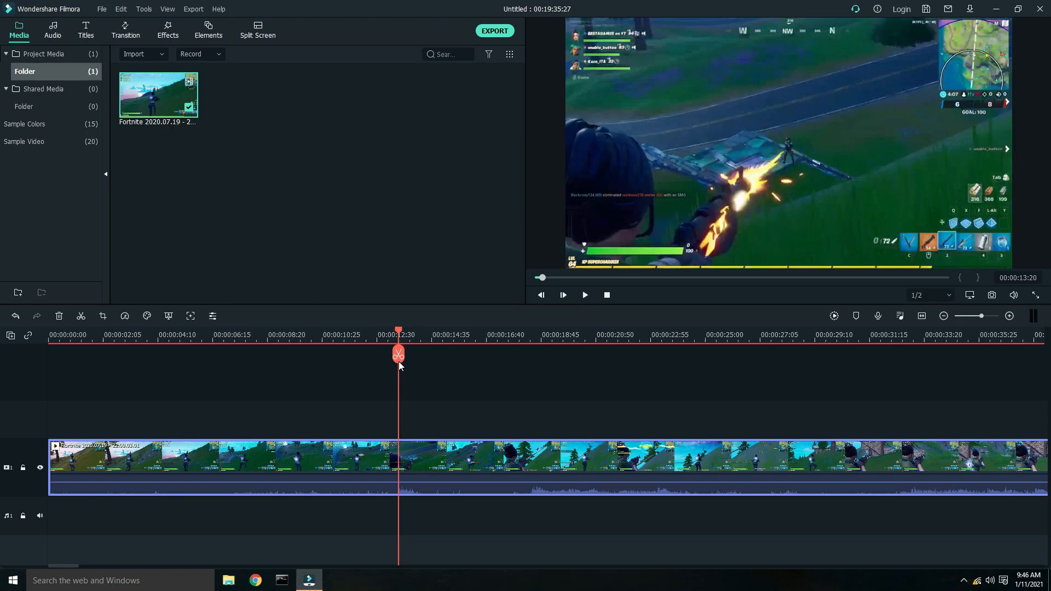
{"action": "left_click", "coordinate": [416, 464]}
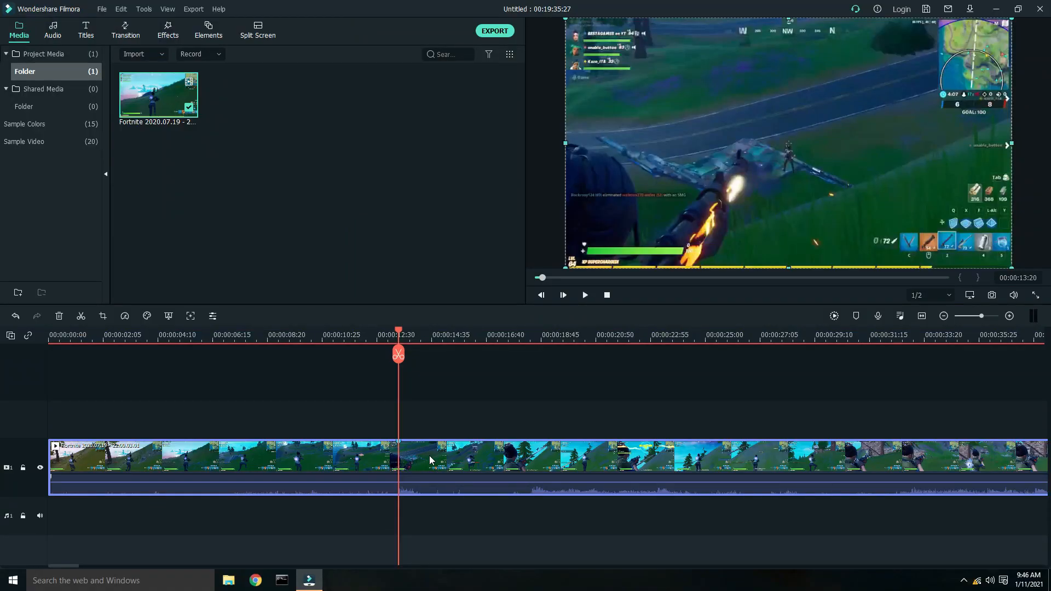
{"action": "left_click_drag", "start_coordinate": [399, 330], "coordinate": [390, 332]}
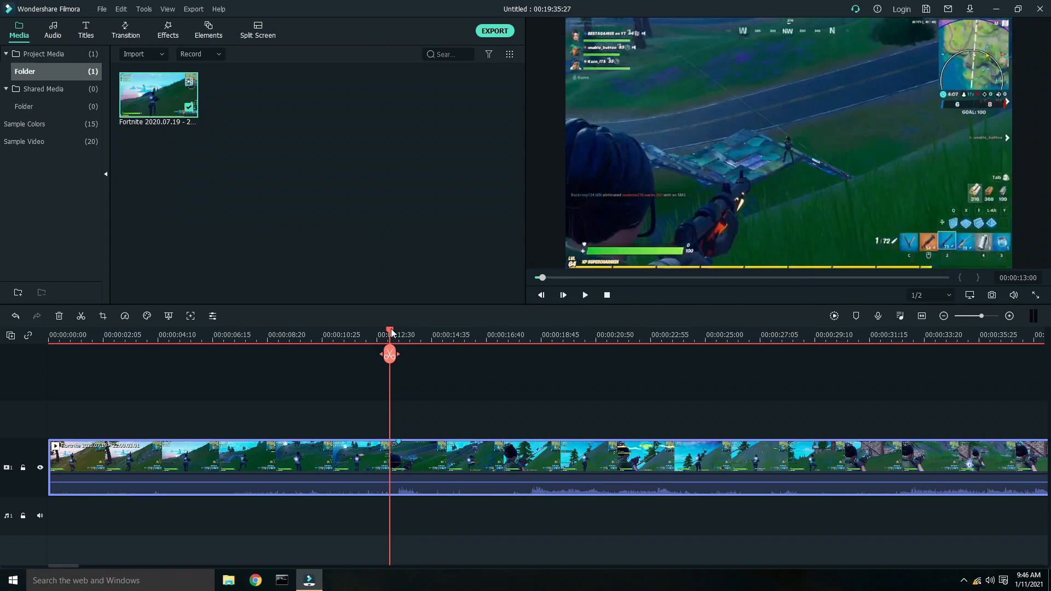
{"action": "left_click_drag", "start_coordinate": [385, 37], "coordinate": [414, 43]}
{"action": "left_click_drag", "start_coordinate": [401, 330], "coordinate": [348, 330]}
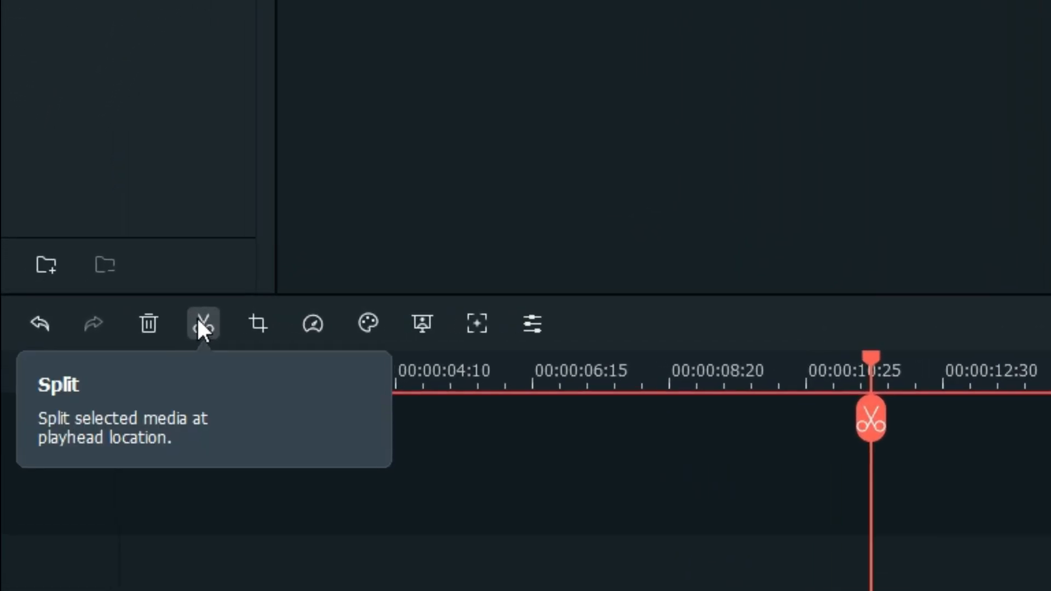
{"action": "left_click", "coordinate": [211, 320]}
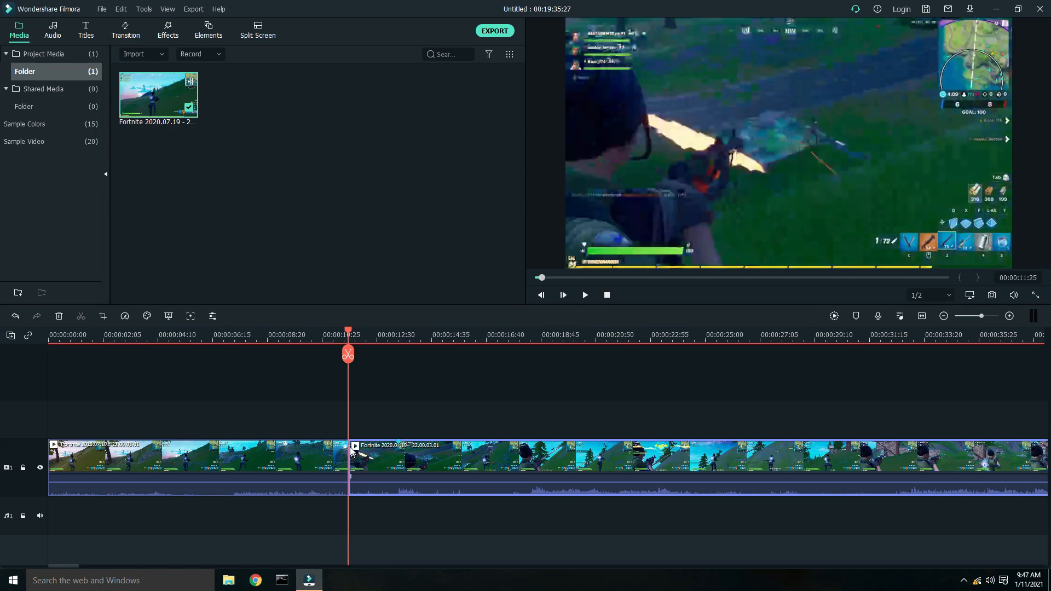
- Split the clip again at about 00:00:13:17 and select the short segment between the two cuts
{"action": "mouse_move", "coordinate": [384, 460]}
{"action": "left_mouse_down"}
{"action": "mouse_move", "coordinate": [396, 463]}
{"action": "mouse_move", "coordinate": [374, 448]}
{"action": "left_mouse_up"}
{"action": "left_click_drag", "start_coordinate": [348, 332], "coordinate": [398, 349]}
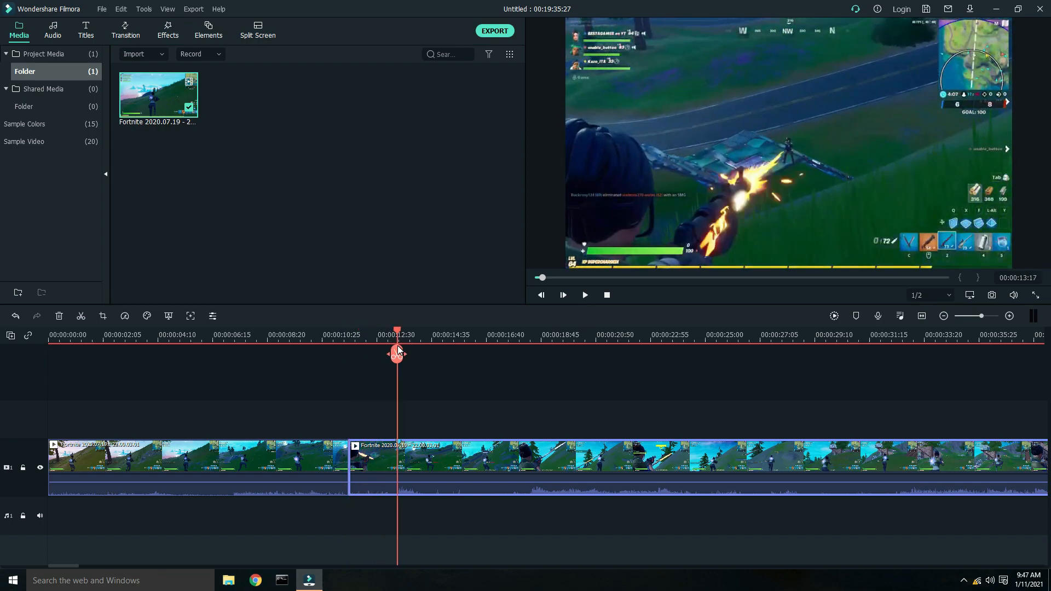
{"action": "left_click", "coordinate": [397, 353]}
{"action": "left_click", "coordinate": [382, 332]}
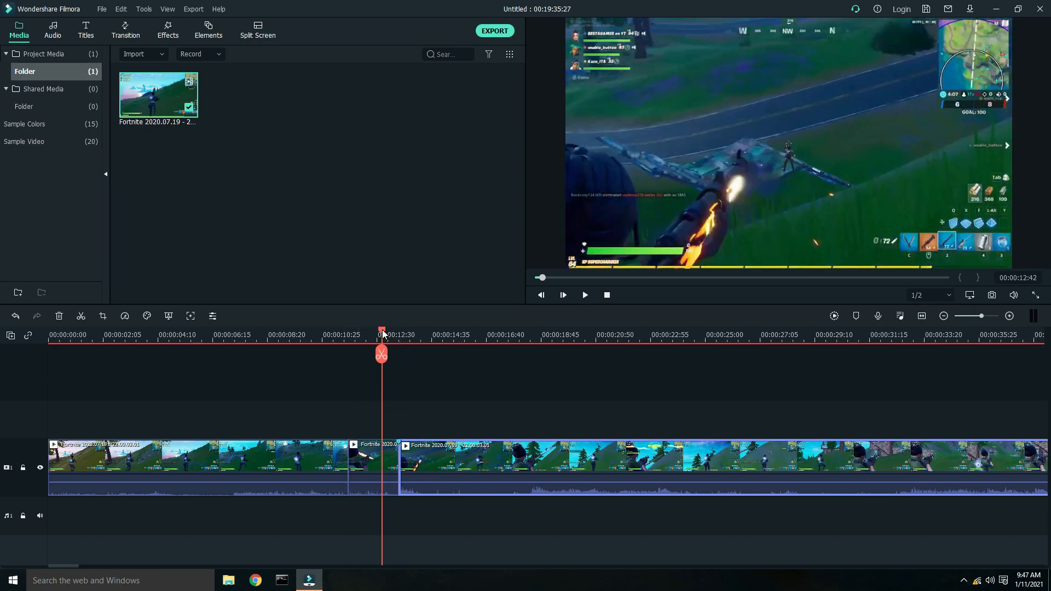
{"action": "left_click", "coordinate": [359, 441]}
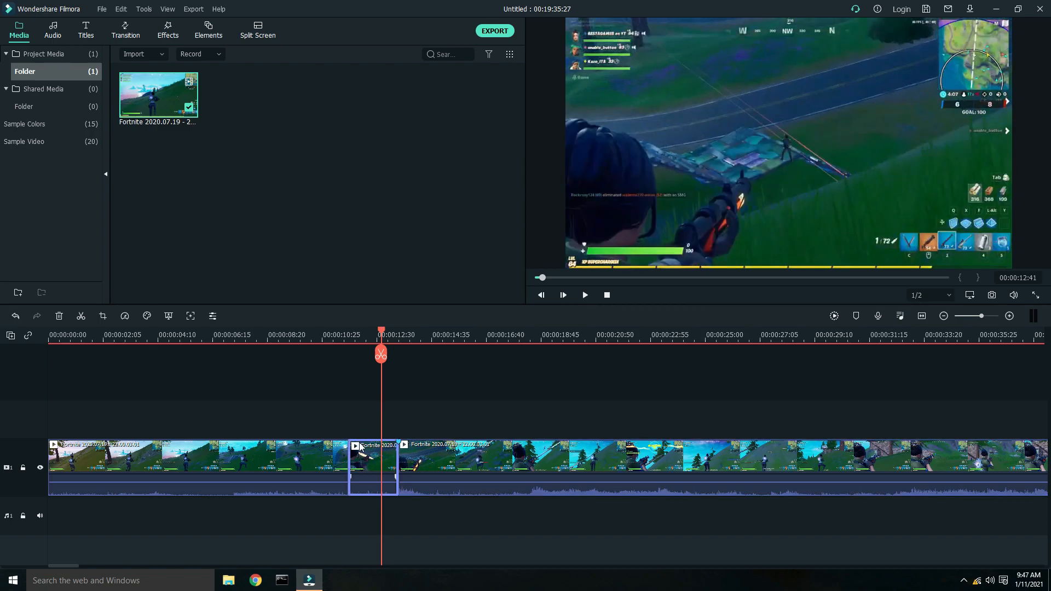
{"action": "mouse_move", "coordinate": [353, 450]}
{"action": "left_mouse_down"}
{"action": "mouse_move", "coordinate": [362, 412]}
{"action": "mouse_move", "coordinate": [435, 411]}
{"action": "mouse_move", "coordinate": [356, 413]}
{"action": "mouse_move", "coordinate": [359, 460]}
{"action": "left_mouse_up"}
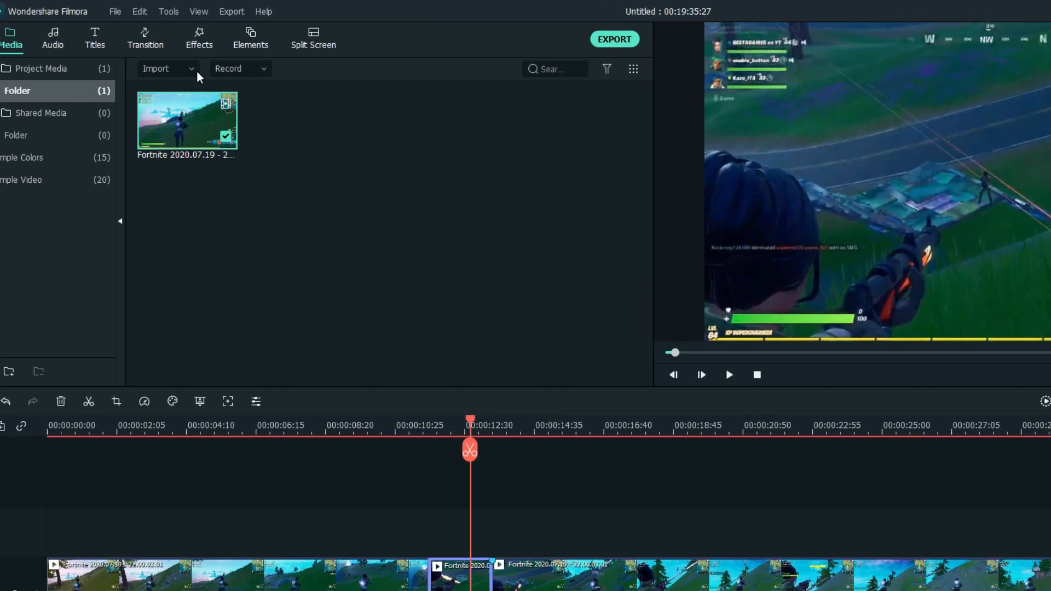
- Import the Keemstar screaming audio file by searching for keem in the MEMES folder
{"action": "left_click", "coordinate": [159, 55]}
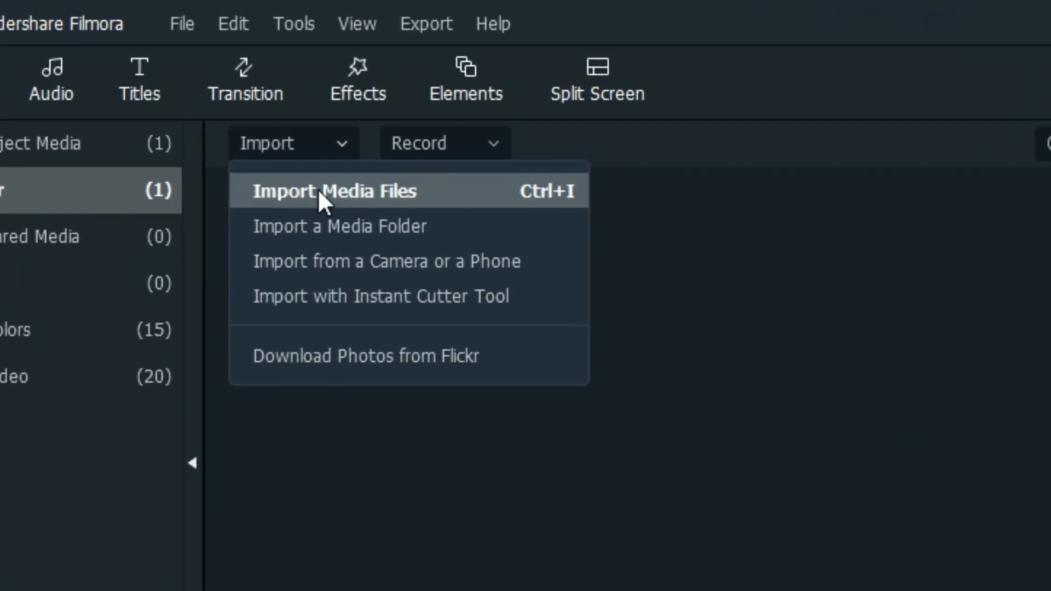
{"action": "left_click", "coordinate": [346, 192]}
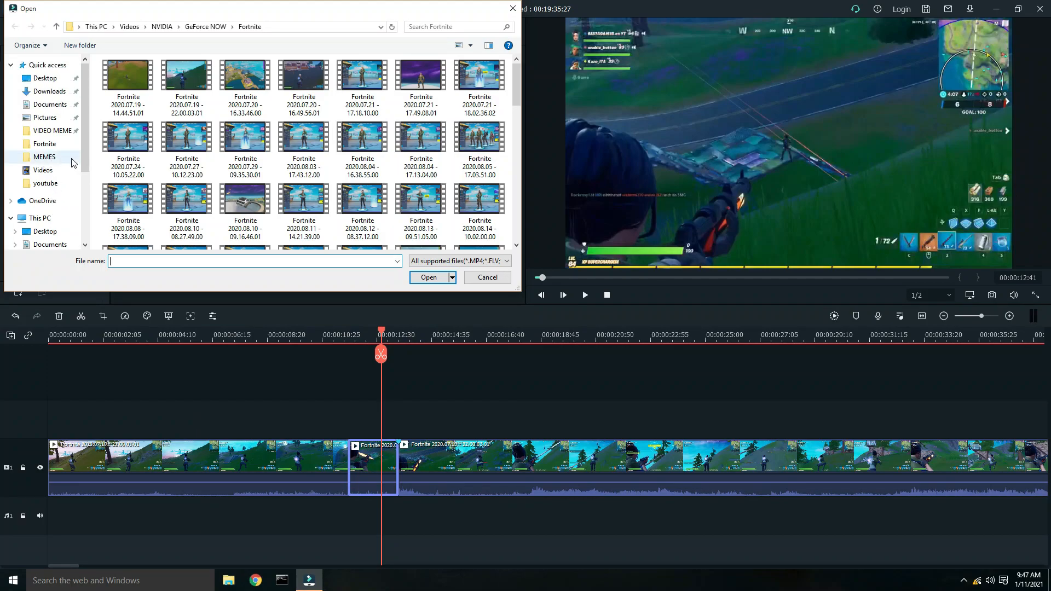
{"action": "left_click", "coordinate": [43, 158]}
{"action": "left_click_drag", "start_coordinate": [519, 75], "coordinate": [535, 155]}
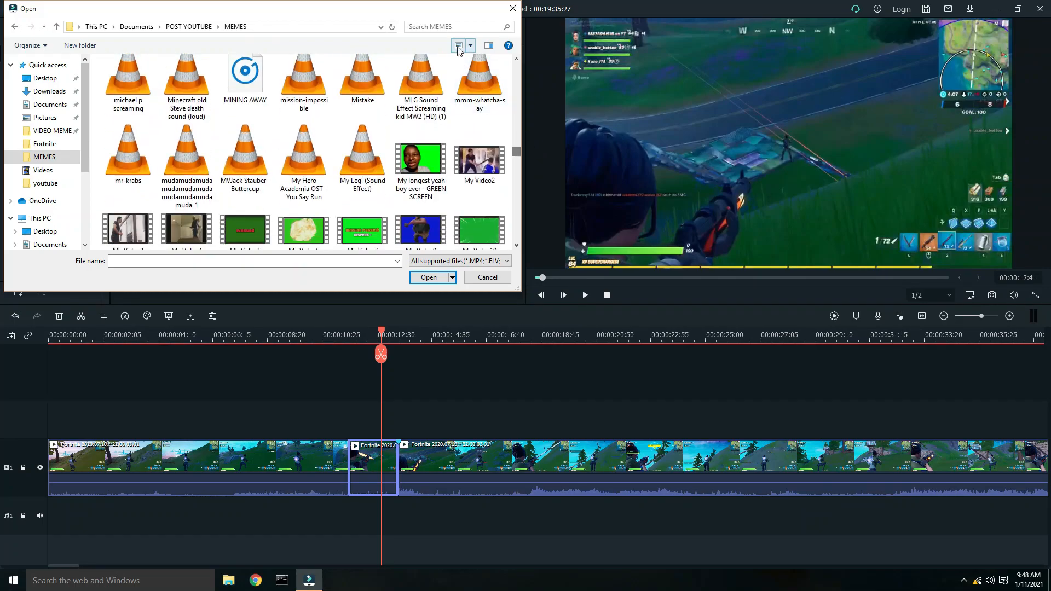
{"action": "left_click", "coordinate": [462, 27]}
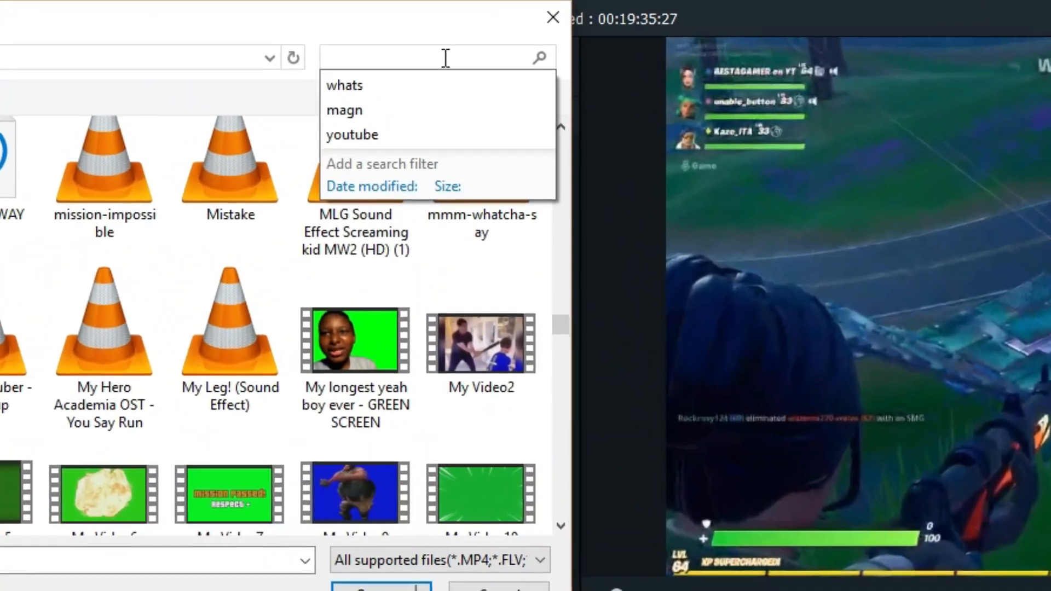
{"action": "type", "text": "keem"}
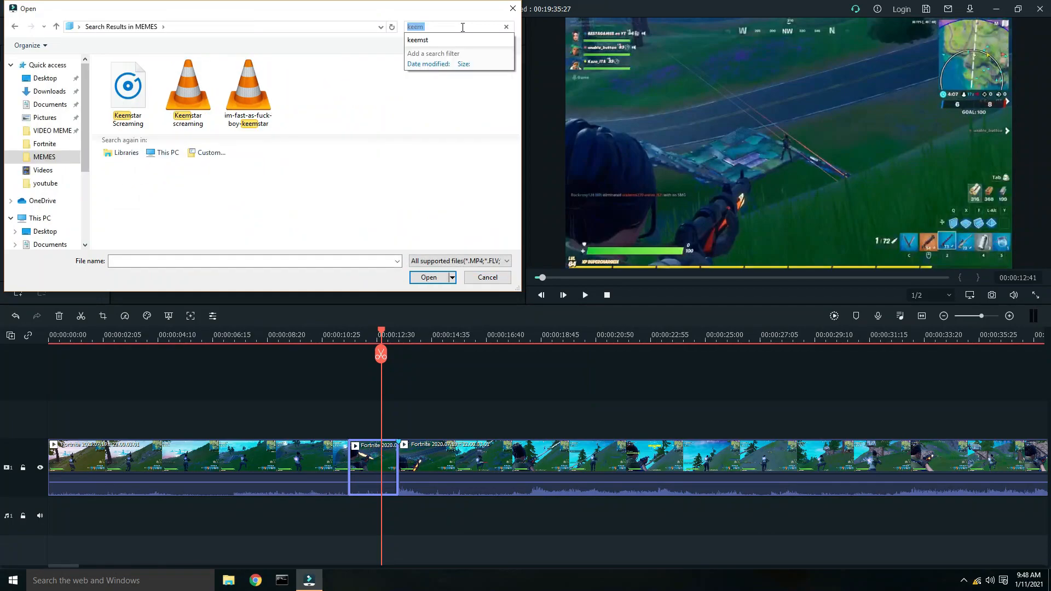
{"action": "double_click", "coordinate": [188, 93]}
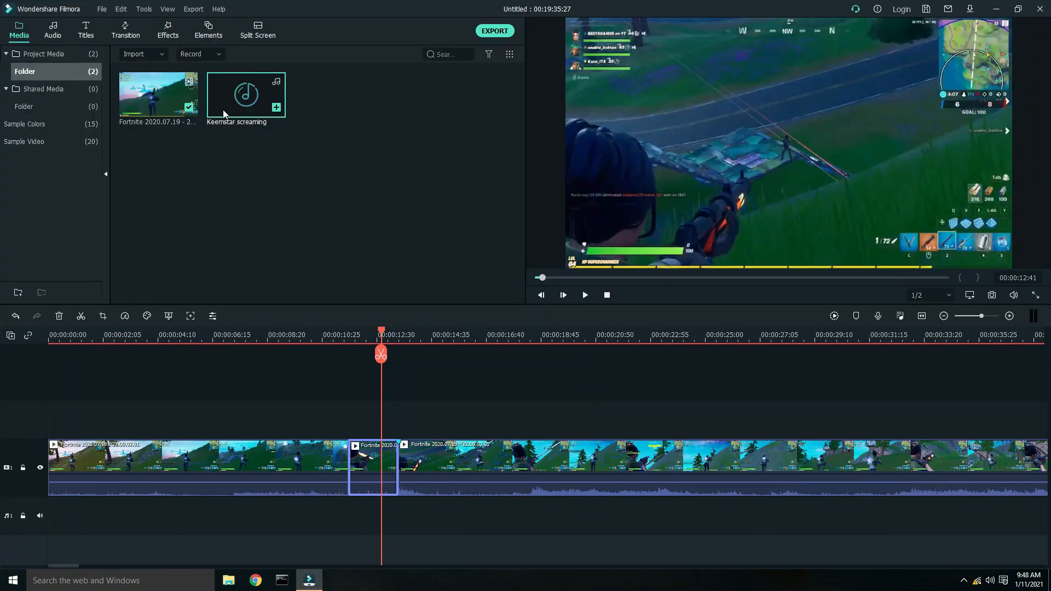
- Place the Keemstar screaming audio on the audio track starting at the first cut
{"action": "left_click_drag", "start_coordinate": [305, 245], "coordinate": [357, 505]}
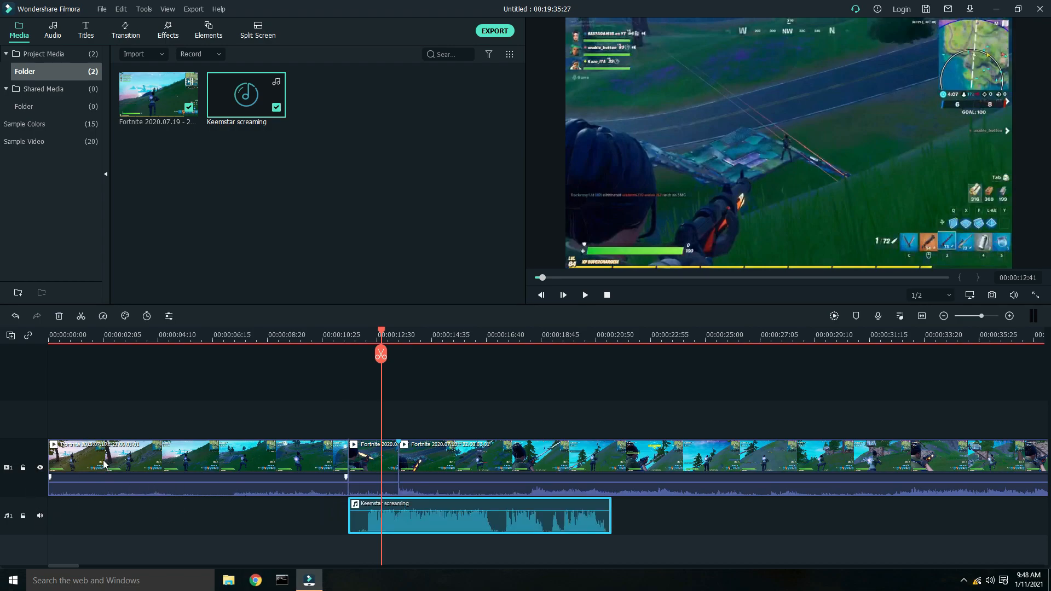
{"action": "left_click_drag", "start_coordinate": [348, 516], "coordinate": [369, 524]}
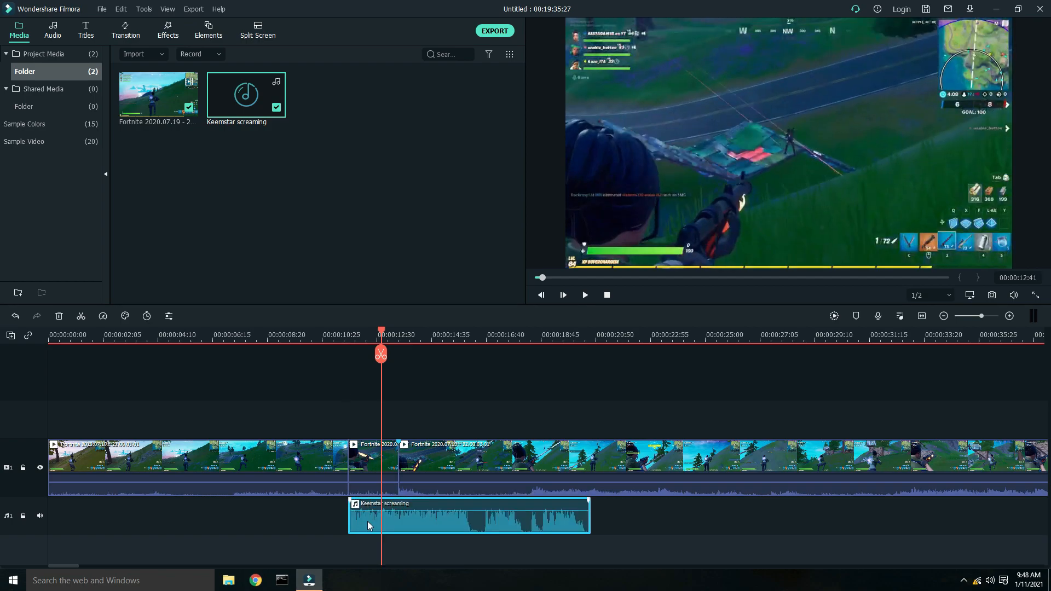
{"action": "left_click_drag", "start_coordinate": [383, 334], "coordinate": [351, 335]}
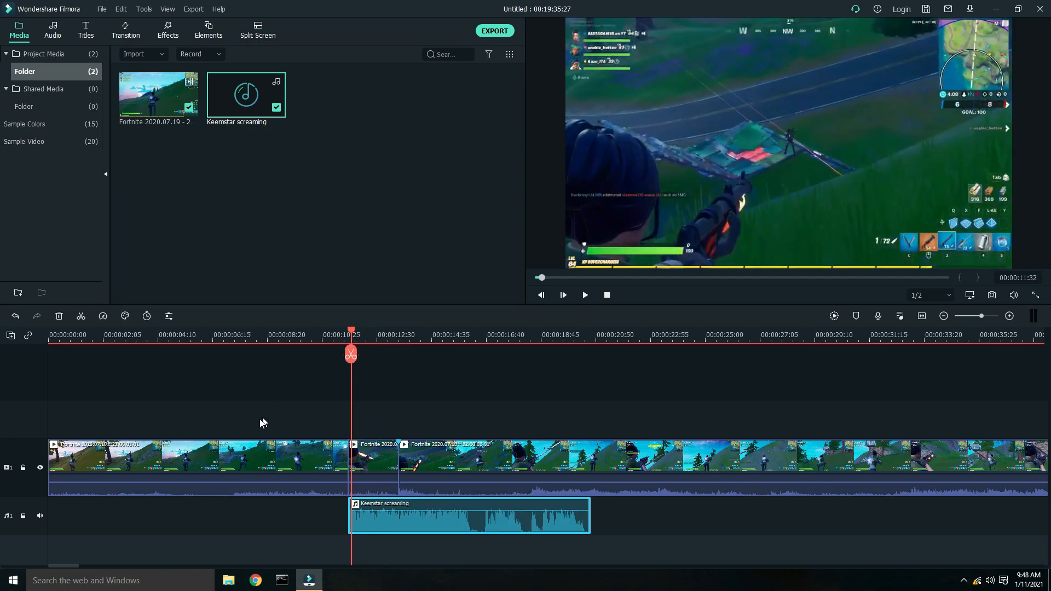
- Delete the gameplay segment before the first cut
{"action": "left_click", "coordinate": [217, 331]}
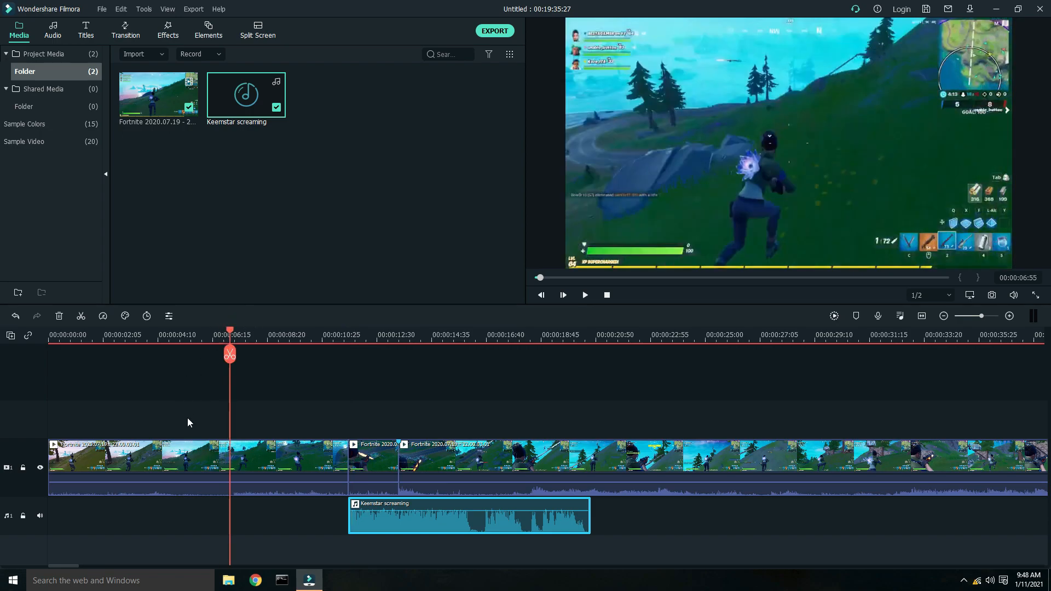
{"action": "left_click", "coordinate": [184, 410]}
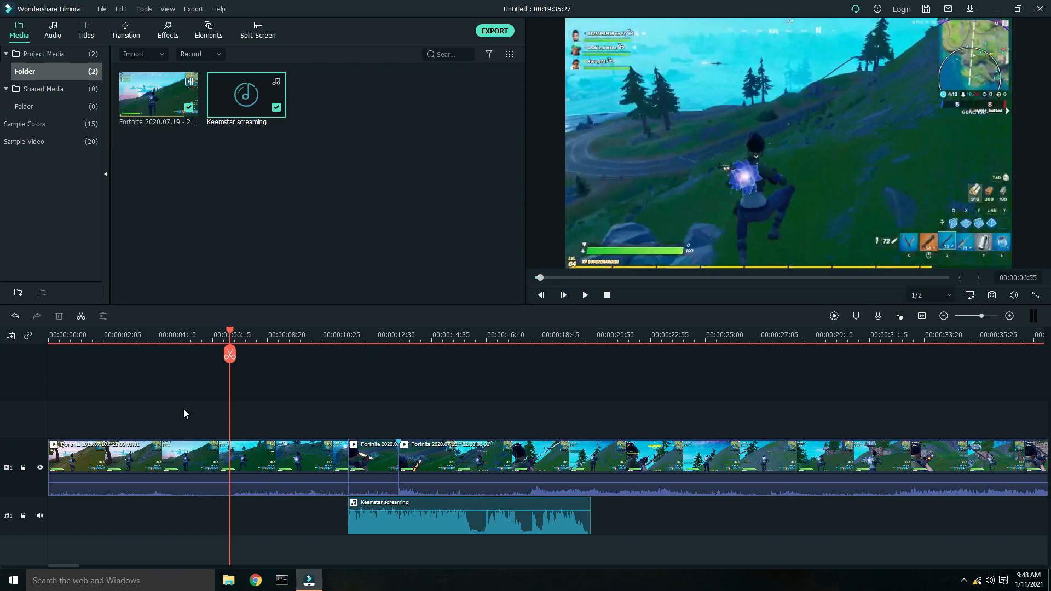
{"action": "left_click_drag", "start_coordinate": [208, 440], "coordinate": [245, 467]}
{"action": "right_click", "coordinate": [245, 466]}
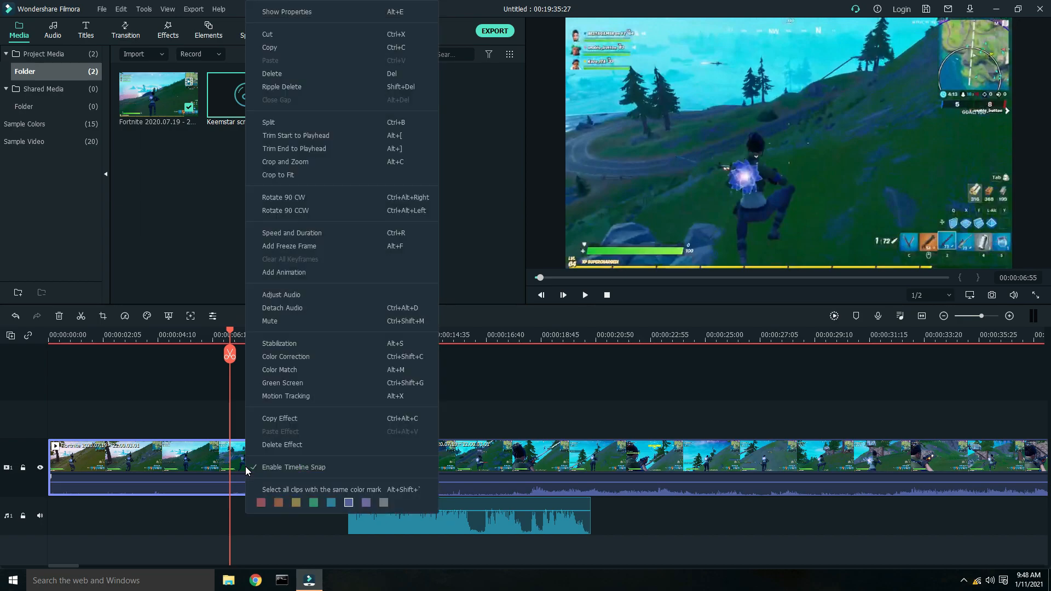
{"action": "left_click", "coordinate": [258, 73]}
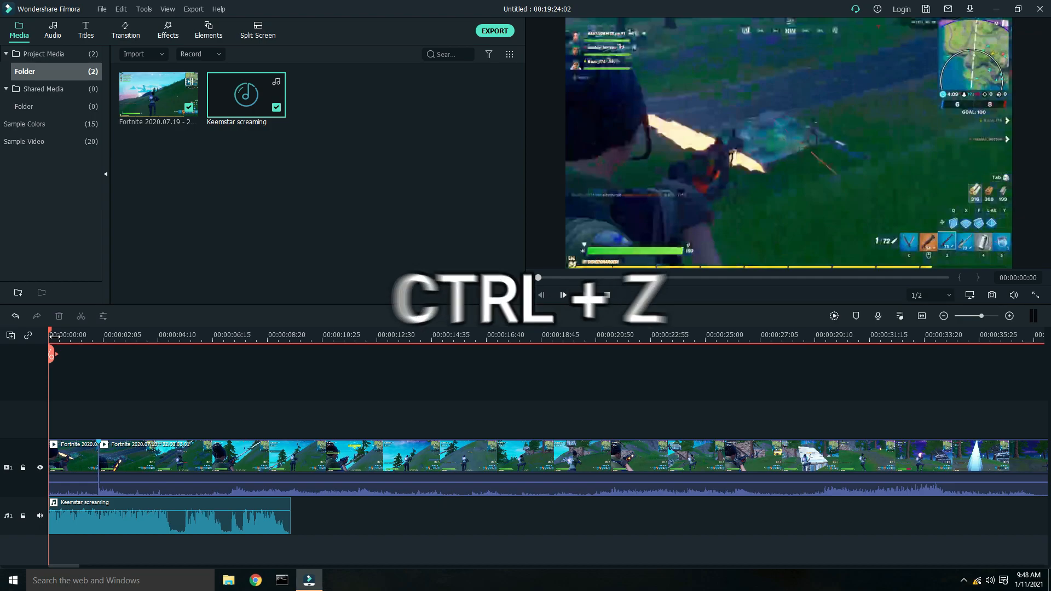
- Undo the deletion of the first gameplay segment and redo it
{"action": "key", "text": "ctrl+z"}
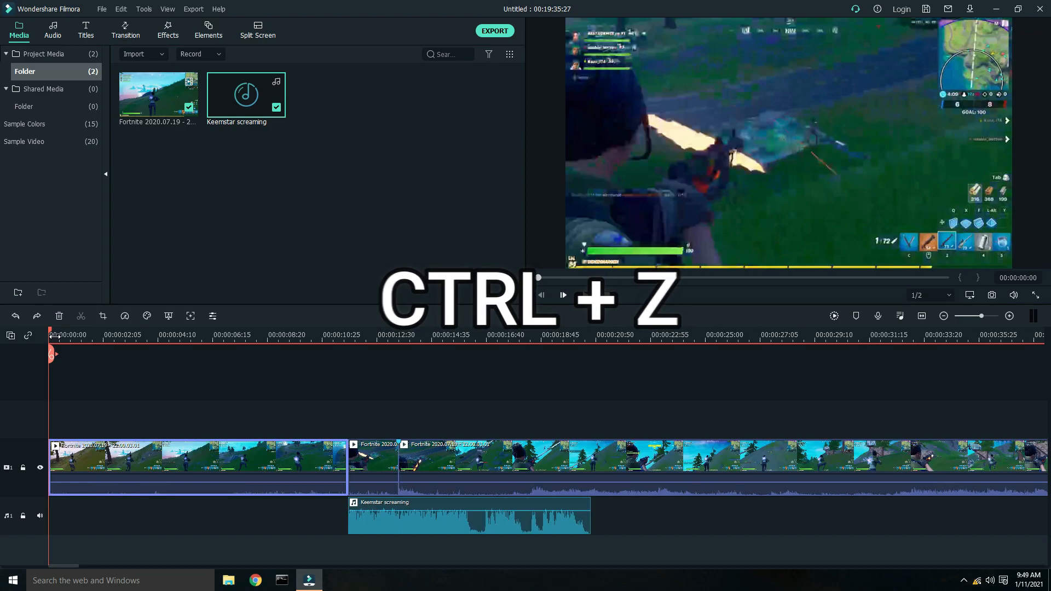
{"action": "left_click", "coordinate": [16, 316]}
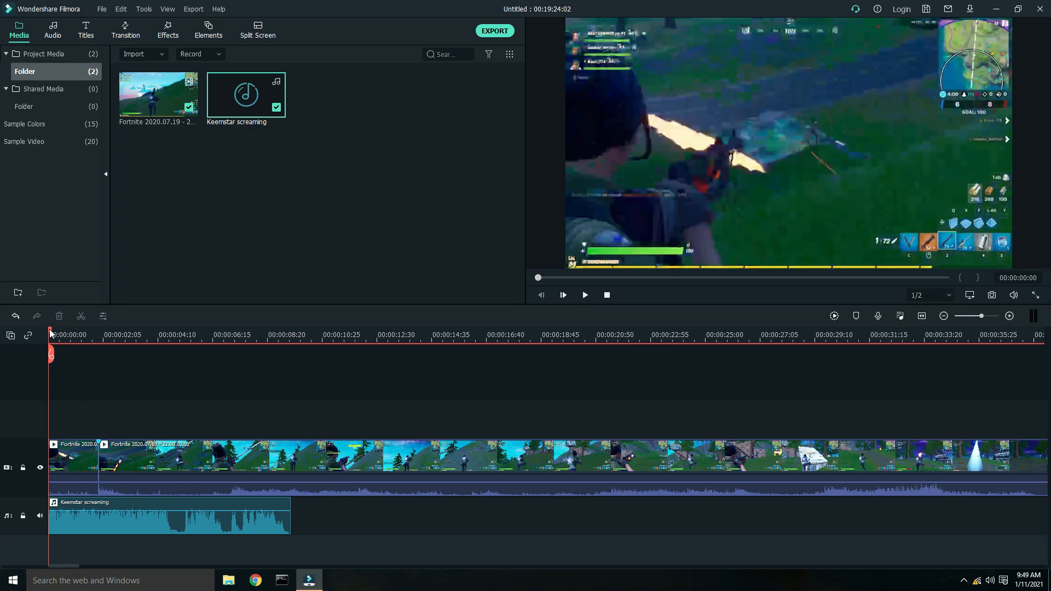
- Open Crop and Zoom for the first short gameplay segment and shrink the crop frame toward the center
{"action": "left_click", "coordinate": [109, 378]}
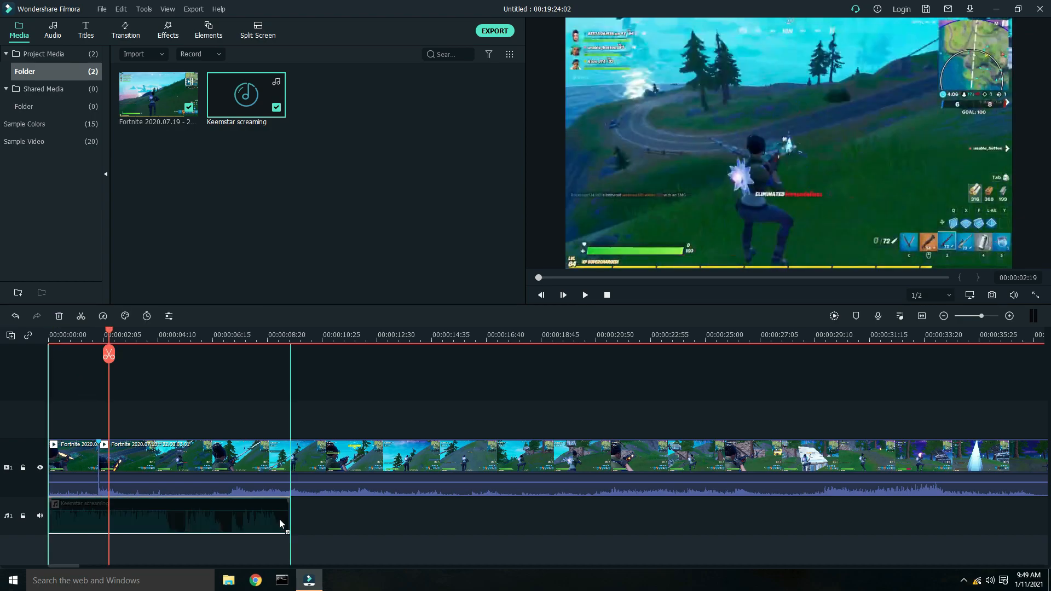
{"action": "left_click", "coordinate": [275, 518]}
{"action": "left_click", "coordinate": [68, 332]}
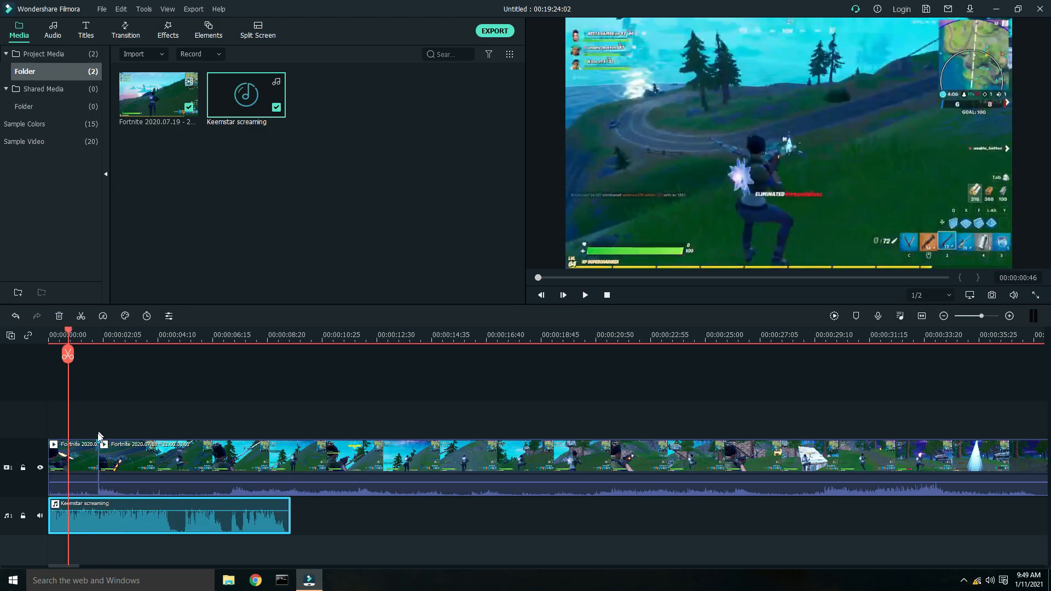
{"action": "left_click", "coordinate": [91, 461]}
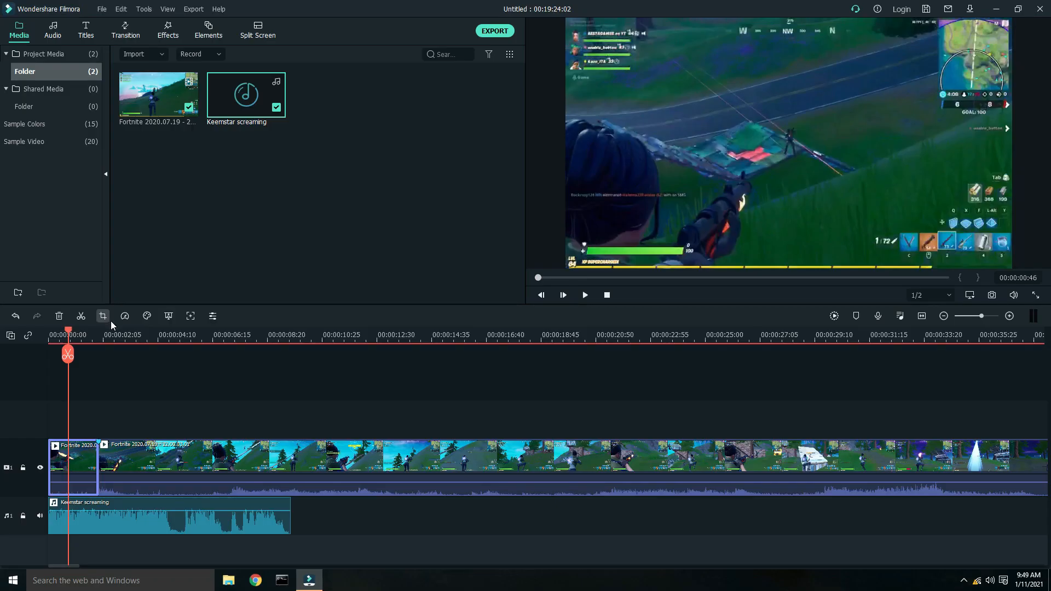
{"action": "left_click", "coordinate": [102, 316]}
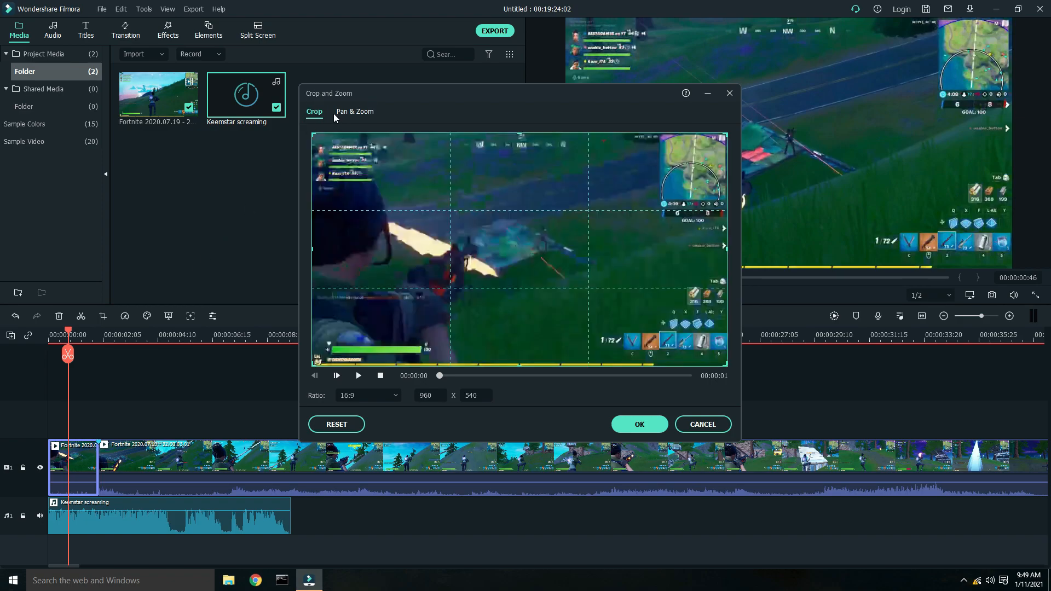
{"action": "left_click_drag", "start_coordinate": [317, 362], "coordinate": [609, 199]}
{"action": "left_click_drag", "start_coordinate": [664, 156], "coordinate": [543, 238]}
- Apply a Pan & Zoom on that segment, zooming from a wide start frame into a close-up end frame
{"action": "left_click", "coordinate": [365, 112]}
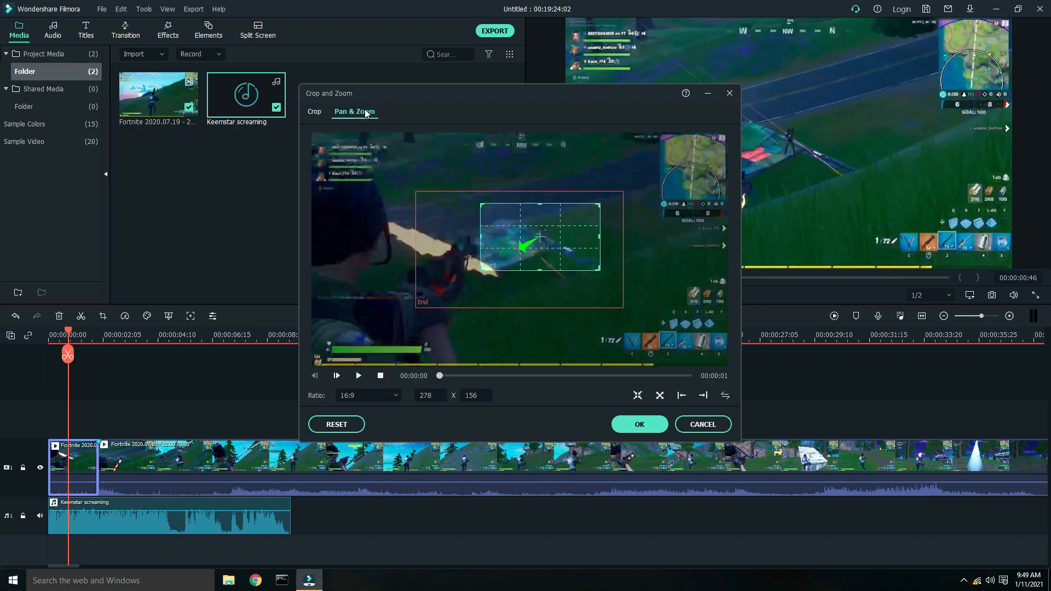
{"action": "left_click", "coordinate": [526, 245]}
{"action": "mouse_move", "coordinate": [546, 245]}
{"action": "left_mouse_down"}
{"action": "mouse_move", "coordinate": [527, 249]}
{"action": "mouse_move", "coordinate": [558, 240]}
{"action": "left_mouse_up"}
{"action": "left_click_drag", "start_coordinate": [635, 303], "coordinate": [616, 290]}
{"action": "left_click", "coordinate": [359, 376]}
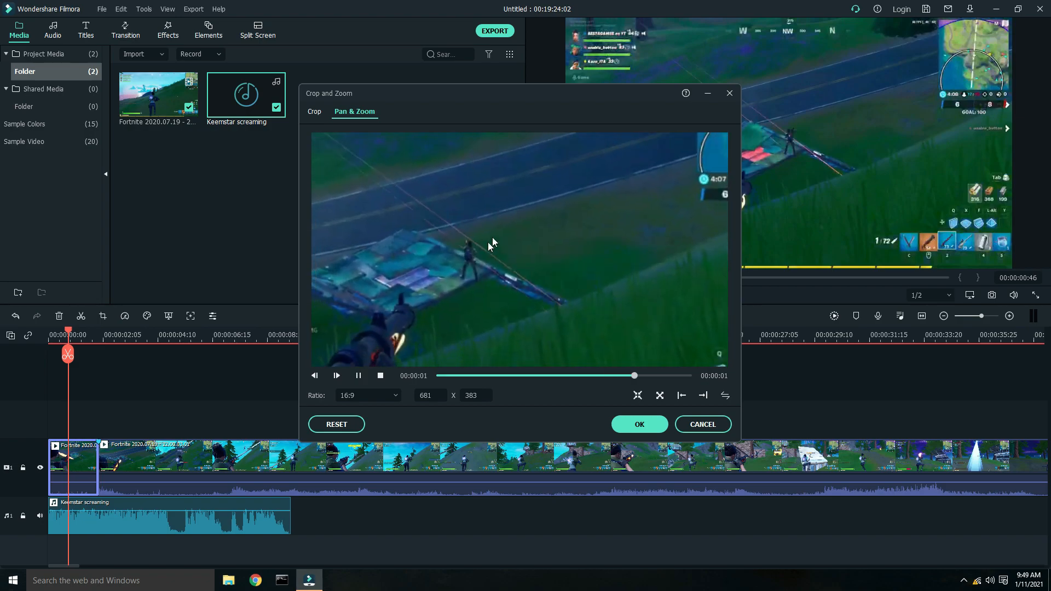
{"action": "left_click", "coordinate": [551, 249]}
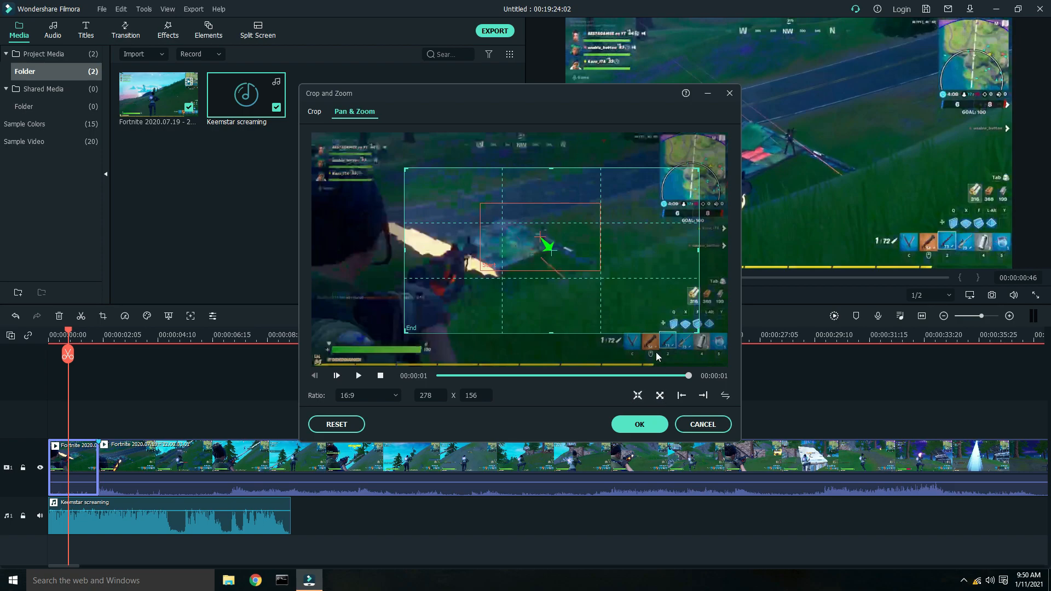
{"action": "left_click", "coordinate": [725, 395]}
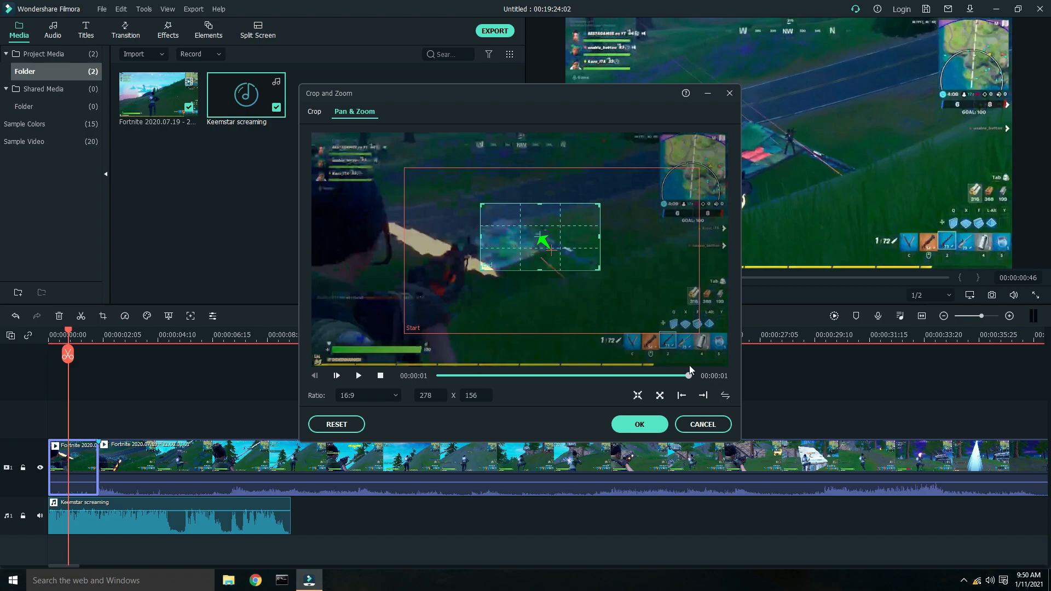
{"action": "left_click_drag", "start_coordinate": [477, 192], "coordinate": [458, 189]}
{"action": "left_click_drag", "start_coordinate": [386, 327], "coordinate": [321, 364]}
{"action": "mouse_move", "coordinate": [497, 319]}
{"action": "left_mouse_down"}
{"action": "mouse_move", "coordinate": [533, 299]}
{"action": "mouse_move", "coordinate": [517, 277]}
{"action": "mouse_move", "coordinate": [483, 304]}
{"action": "left_mouse_up"}
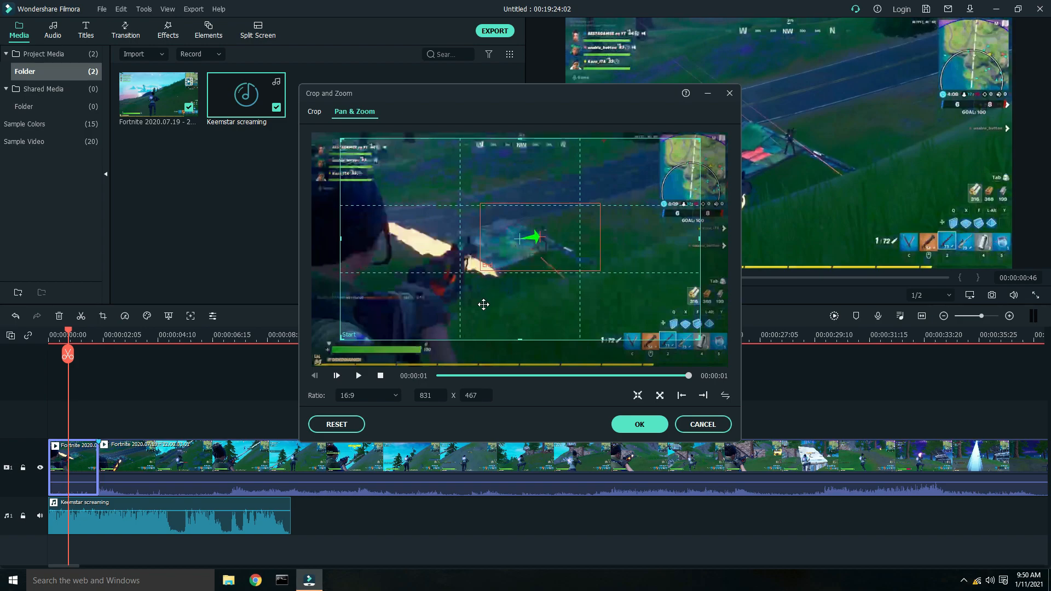
{"action": "left_click", "coordinate": [359, 375]}
{"action": "left_click", "coordinate": [651, 428]}
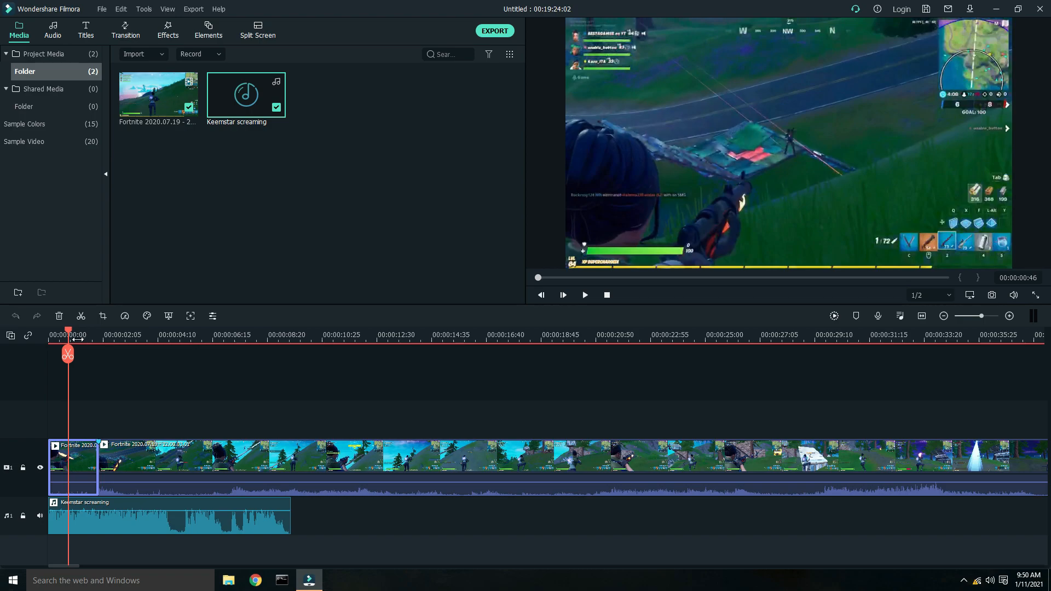
- Trim the Keemstar screaming audio so it ends at the first cut
{"action": "left_click_drag", "start_coordinate": [65, 335], "coordinate": [49, 335]}
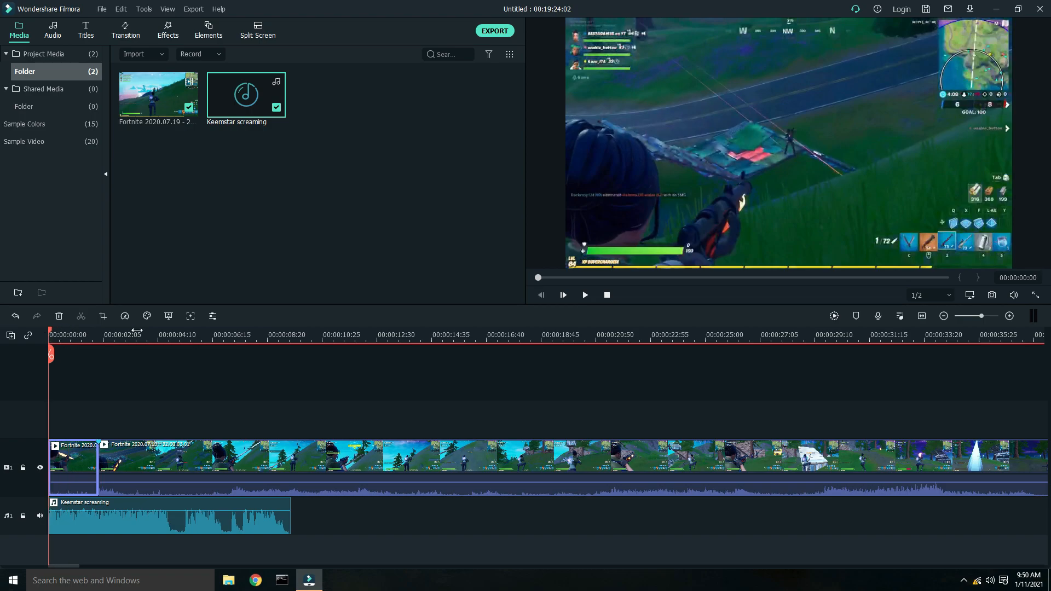
{"action": "left_click", "coordinate": [292, 524]}
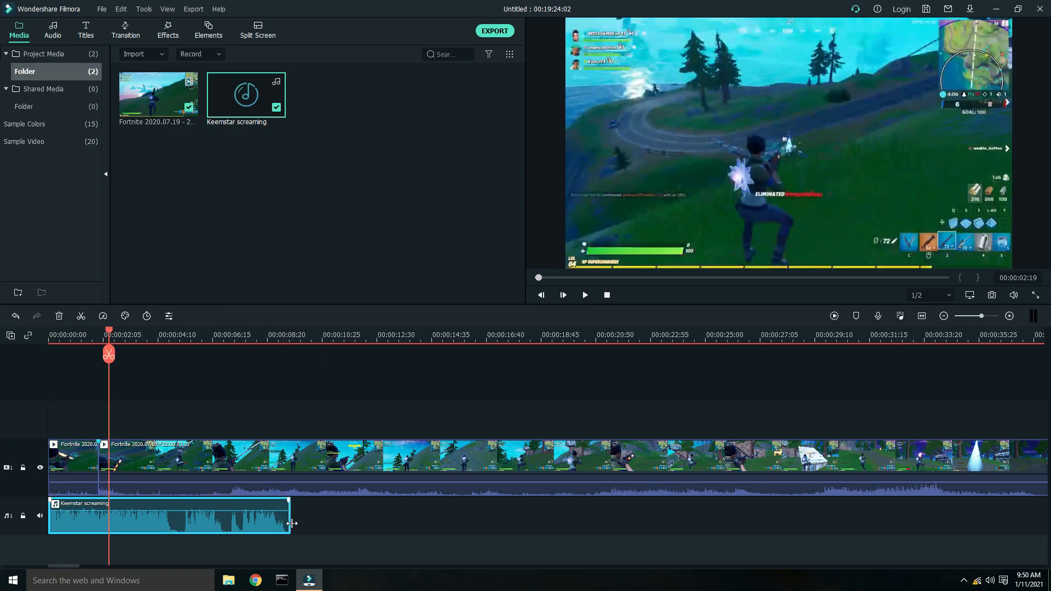
{"action": "left_click_drag", "start_coordinate": [291, 524], "coordinate": [98, 524]}
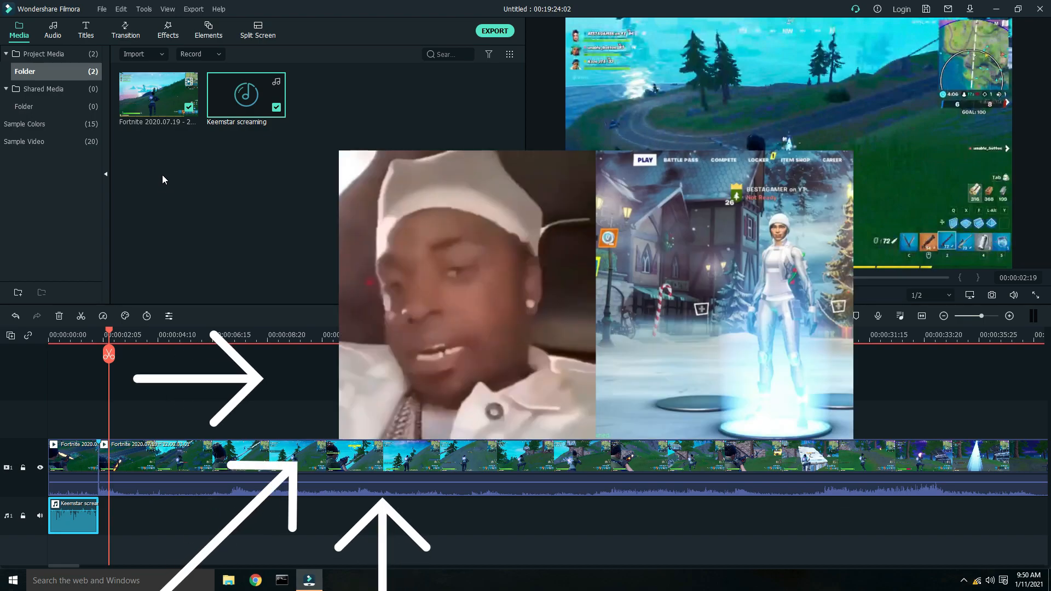
- Import the y2mate.com Asian kid meme video from the MEMES folder
{"action": "left_click", "coordinate": [160, 58]}
{"action": "left_click", "coordinate": [181, 77]}
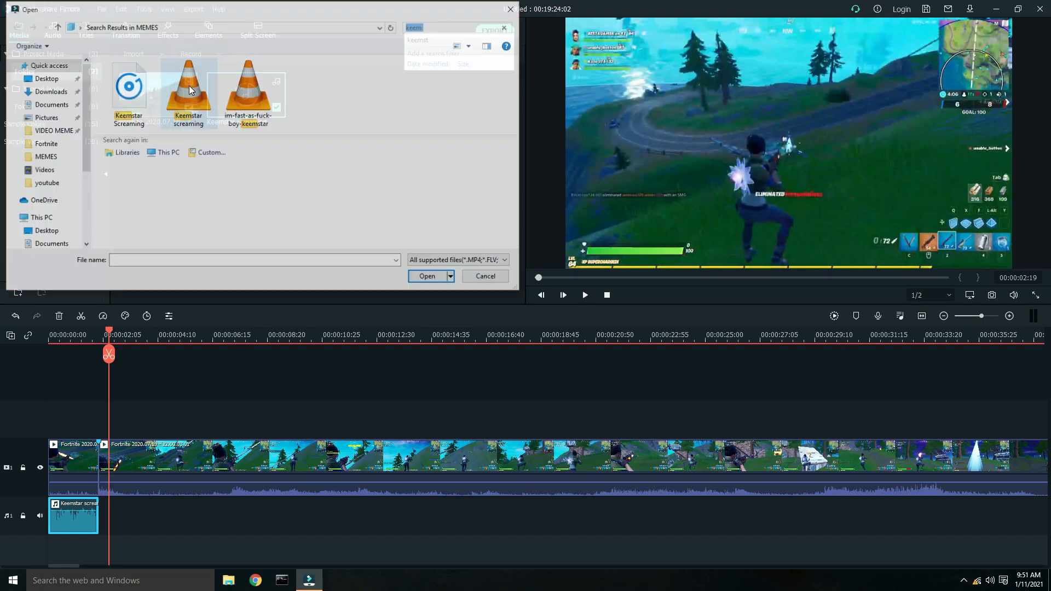
{"action": "left_click", "coordinate": [50, 159]}
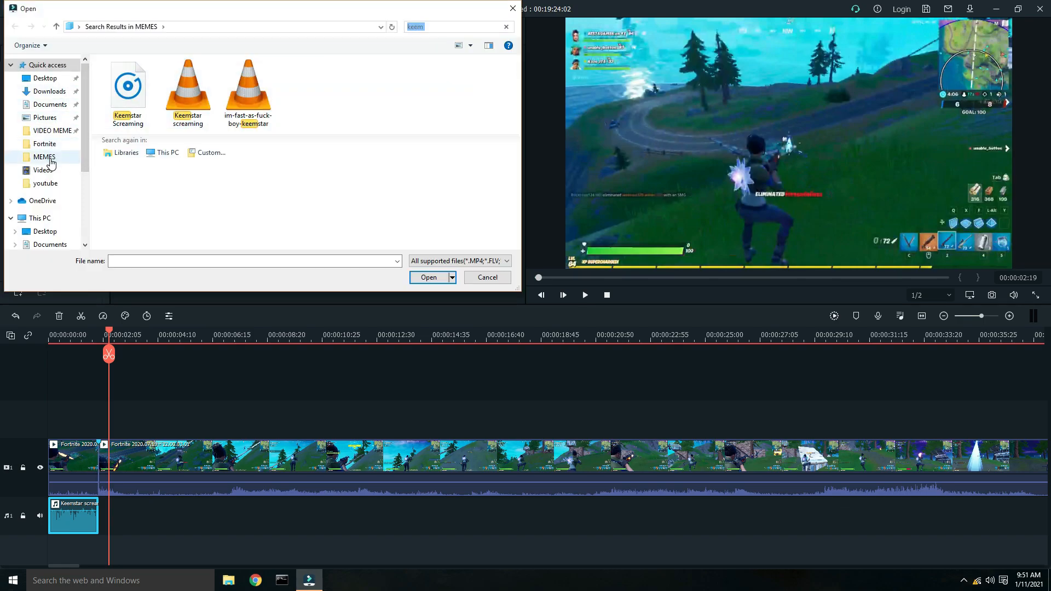
{"action": "scroll", "coordinate": [421, 188], "scroll_direction": "down", "scroll_amount": 5}
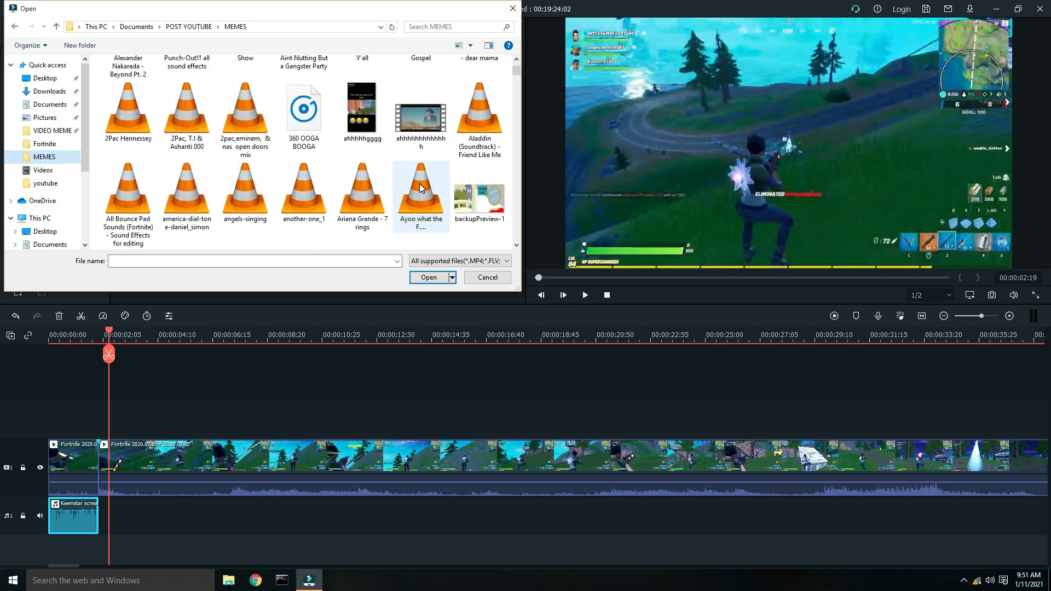
{"action": "left_click_drag", "start_coordinate": [516, 95], "coordinate": [516, 225]}
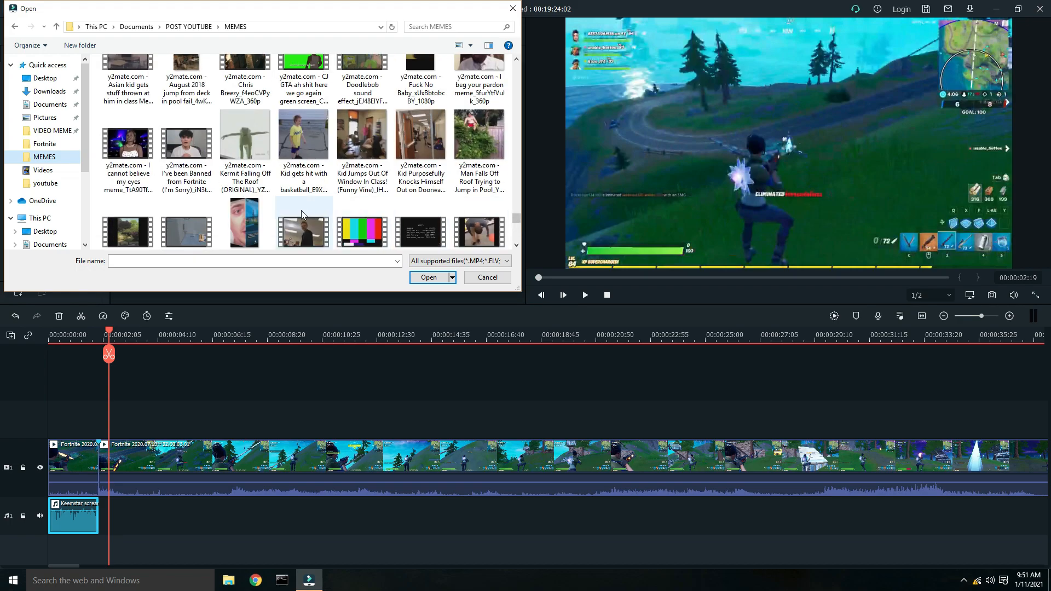
{"action": "scroll", "coordinate": [212, 181], "scroll_direction": "up", "scroll_amount": 3}
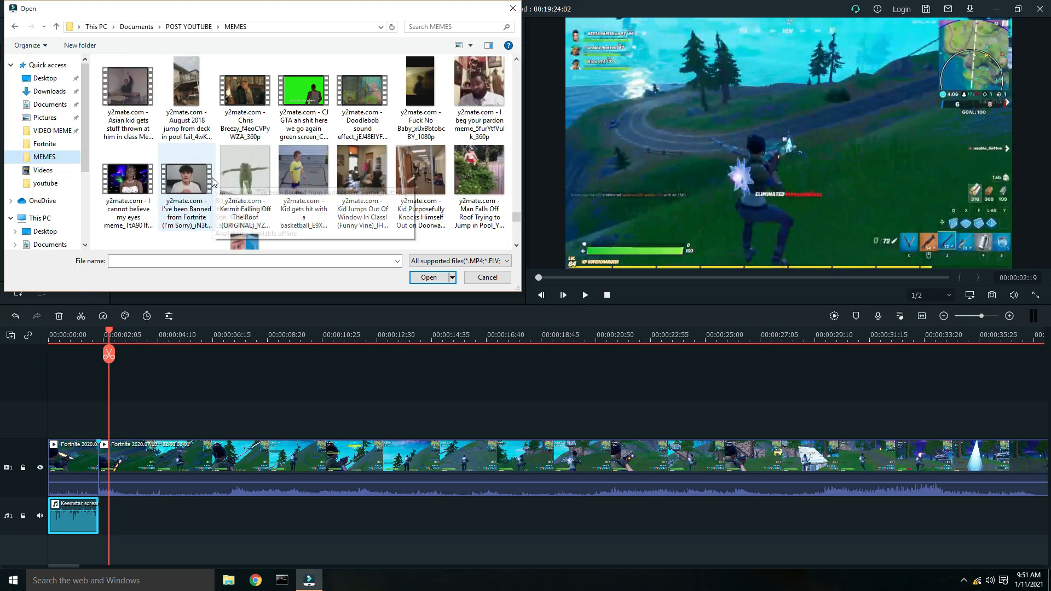
{"action": "double_click", "coordinate": [132, 215]}
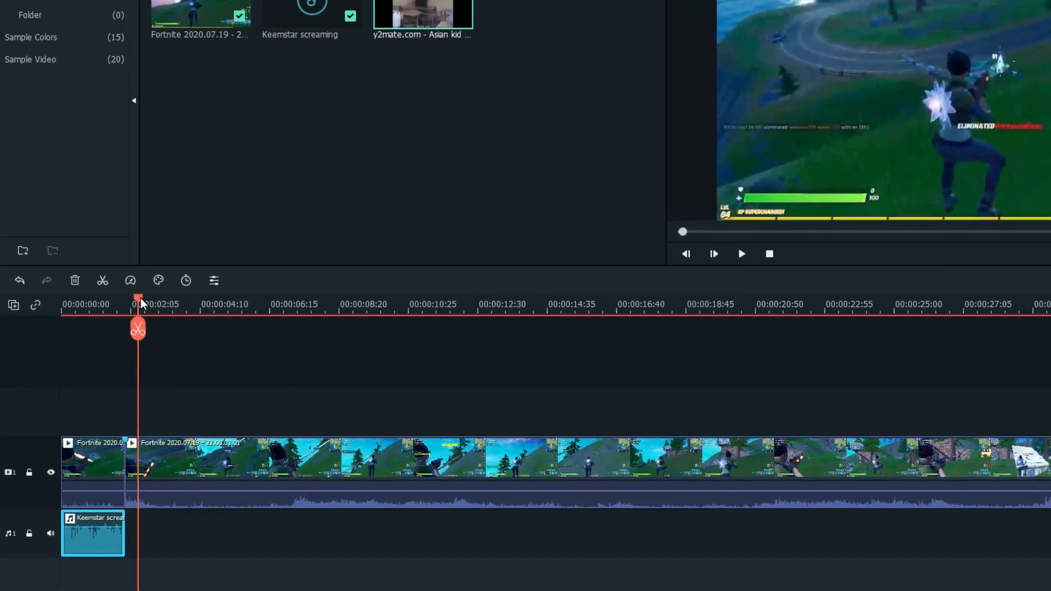
- Split the gameplay clip again at about 00:00:04
{"action": "left_click_drag", "start_coordinate": [141, 300], "coordinate": [125, 294]}
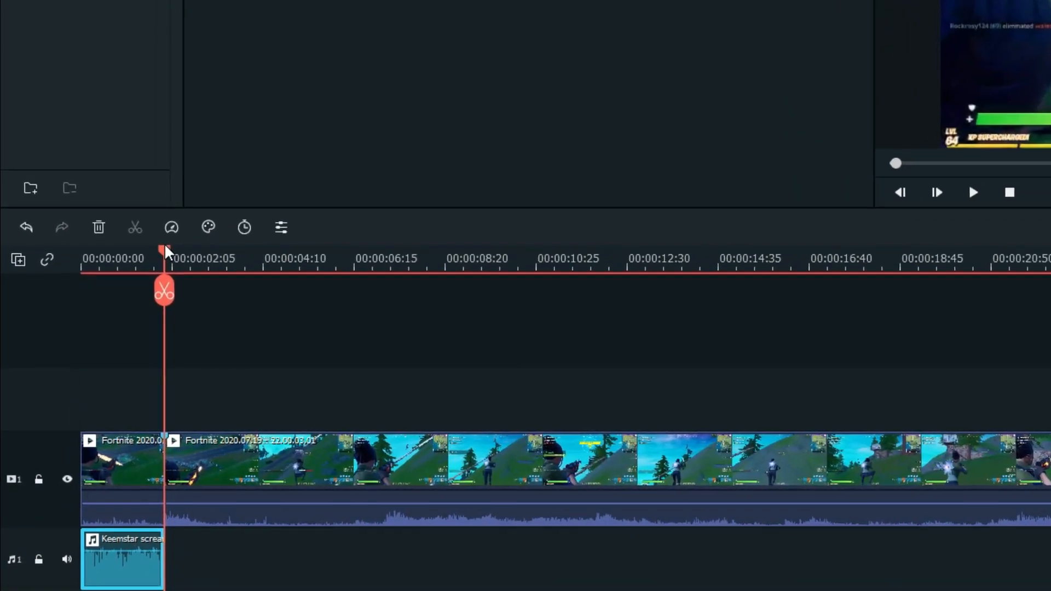
{"action": "left_click", "coordinate": [239, 262]}
{"action": "left_click", "coordinate": [203, 463]}
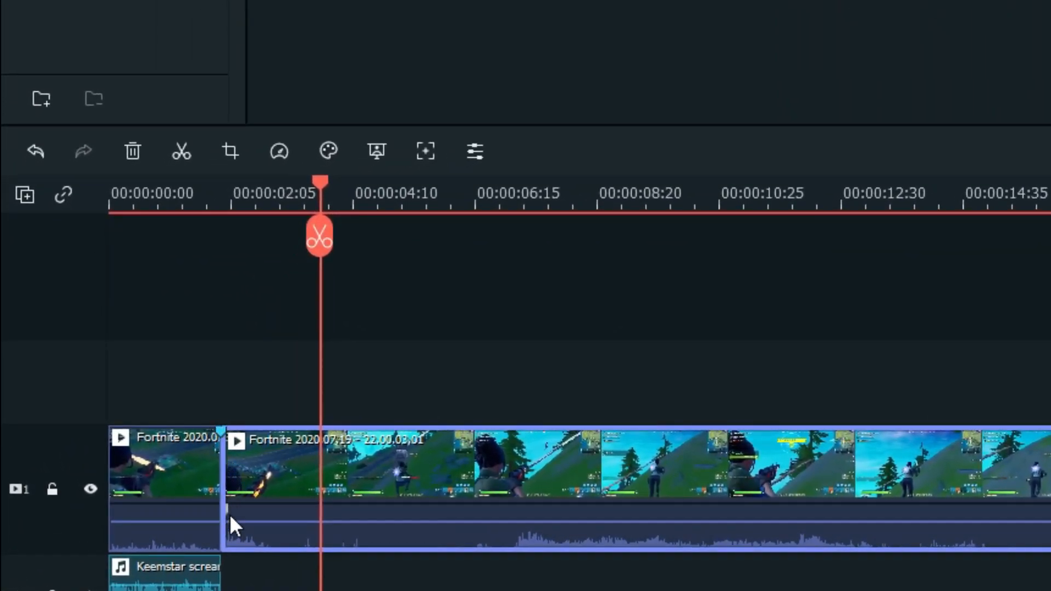
{"action": "left_click_drag", "start_coordinate": [324, 183], "coordinate": [389, 251]}
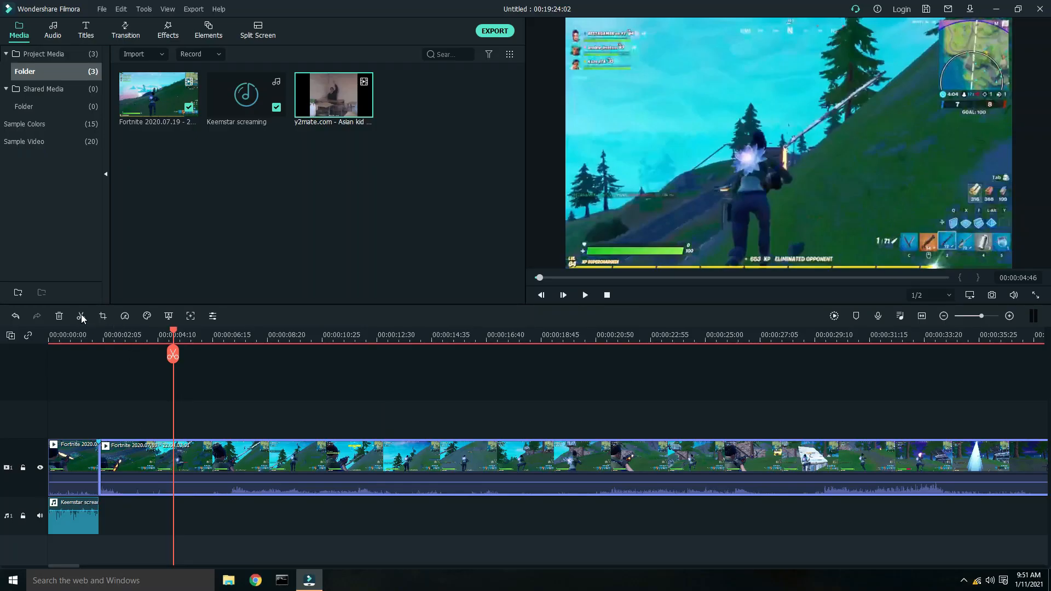
{"action": "left_click", "coordinate": [81, 313]}
- Crop the segment between the first cut and the new split to a tighter frame around the player
{"action": "left_click", "coordinate": [143, 457]}
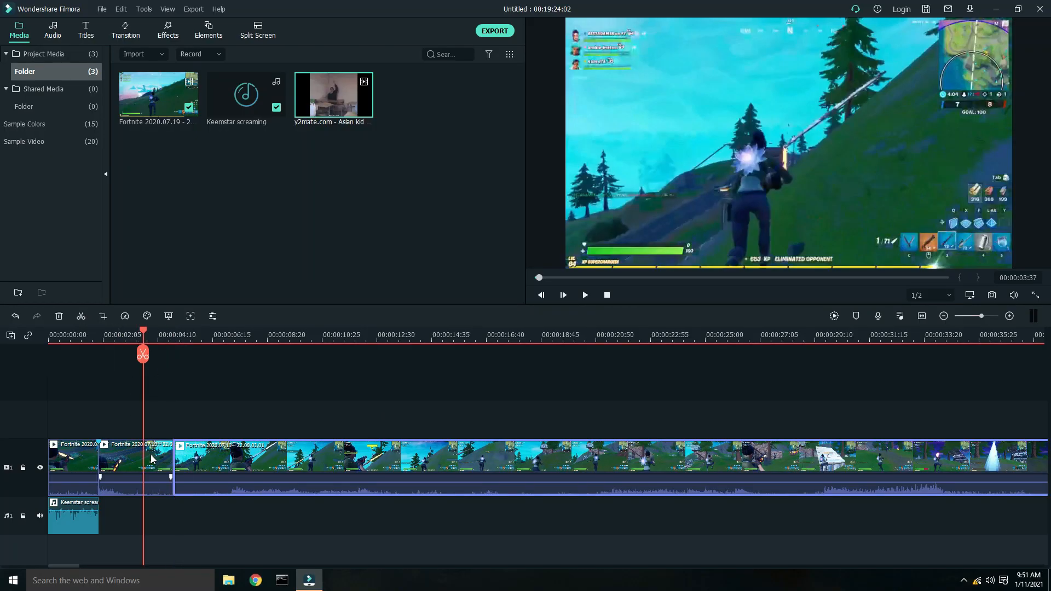
{"action": "mouse_move", "coordinate": [156, 460]}
{"action": "left_mouse_down"}
{"action": "mouse_move", "coordinate": [156, 429]}
{"action": "mouse_move", "coordinate": [155, 462]}
{"action": "left_mouse_up"}
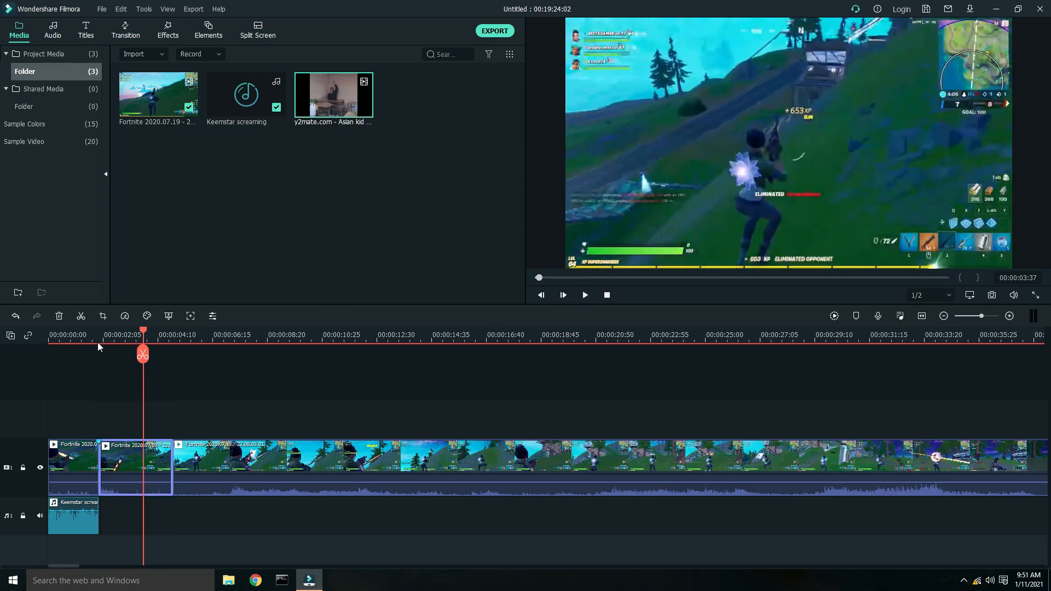
{"action": "left_click", "coordinate": [103, 316]}
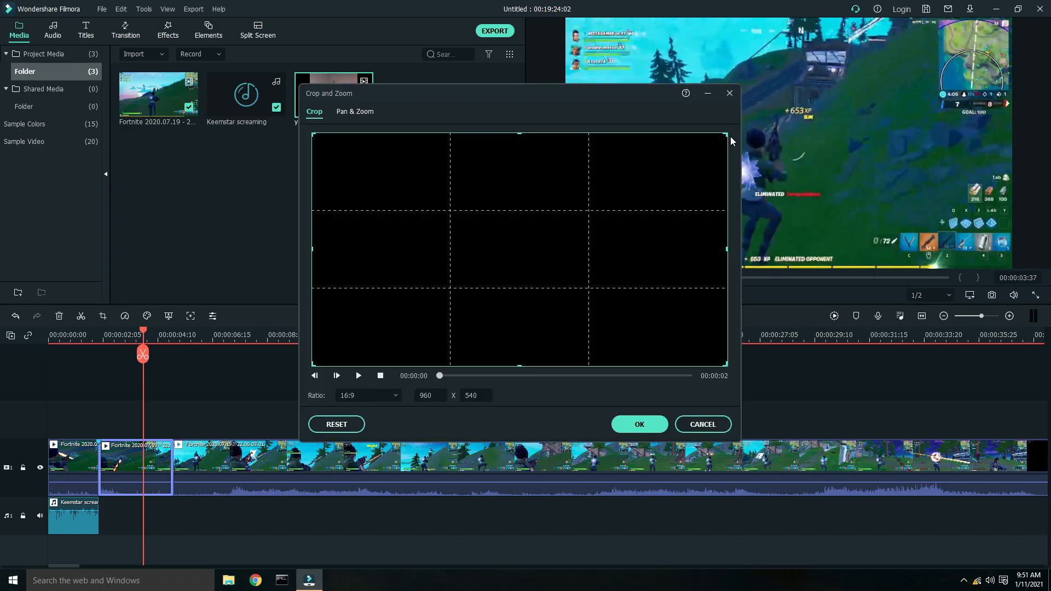
{"action": "left_click_drag", "start_coordinate": [725, 134], "coordinate": [602, 203]}
{"action": "left_click_drag", "start_coordinate": [512, 293], "coordinate": [563, 254]}
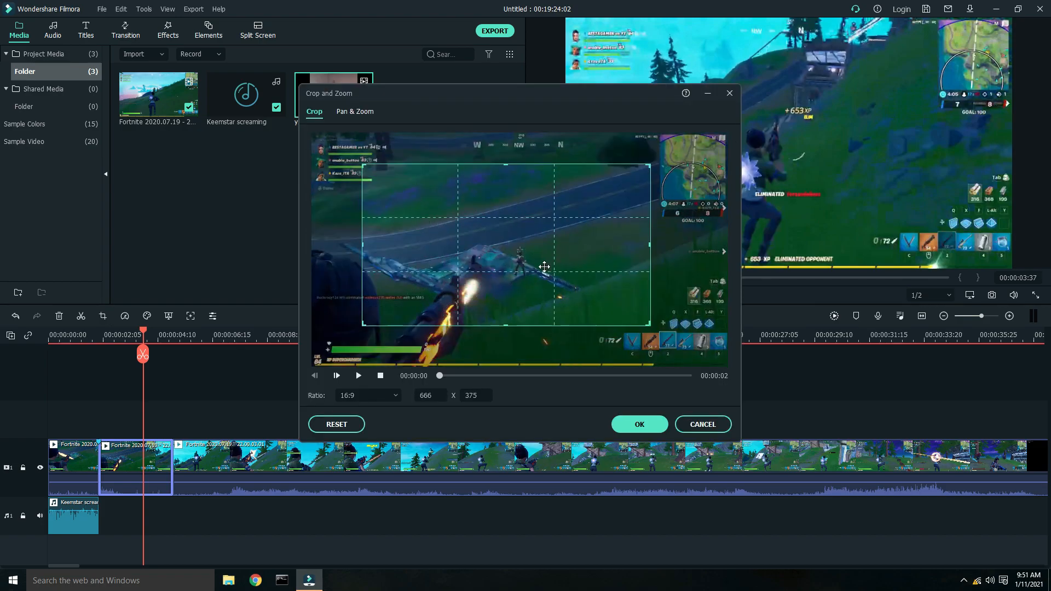
{"action": "left_click_drag", "start_coordinate": [648, 326], "coordinate": [604, 301]}
{"action": "left_click_drag", "start_coordinate": [549, 279], "coordinate": [541, 301]}
{"action": "left_click", "coordinate": [359, 376]}
{"action": "left_click", "coordinate": [359, 376]}
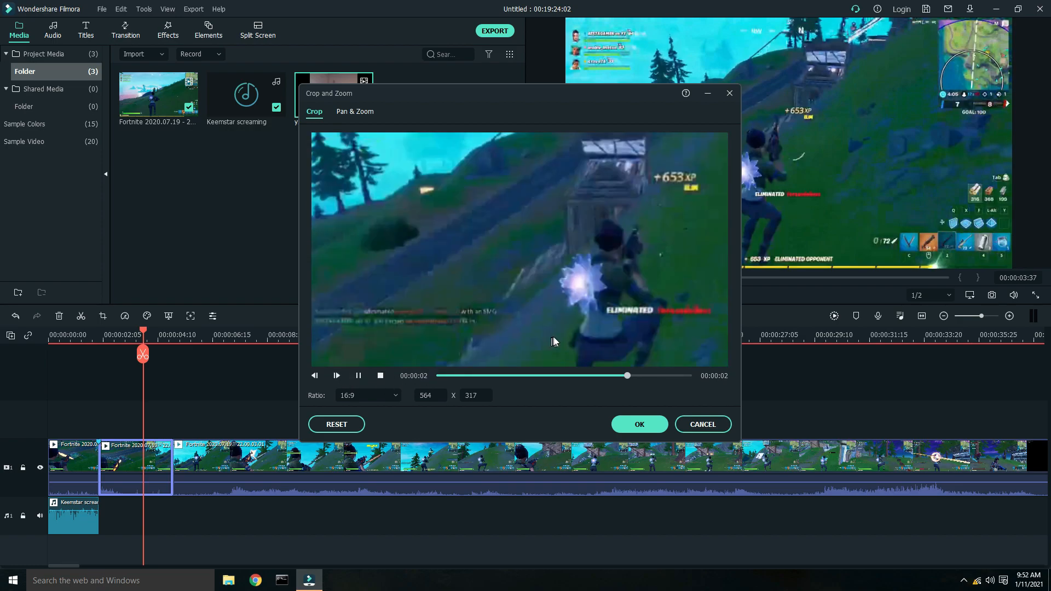
{"action": "left_click_drag", "start_coordinate": [522, 296], "coordinate": [544, 296]}
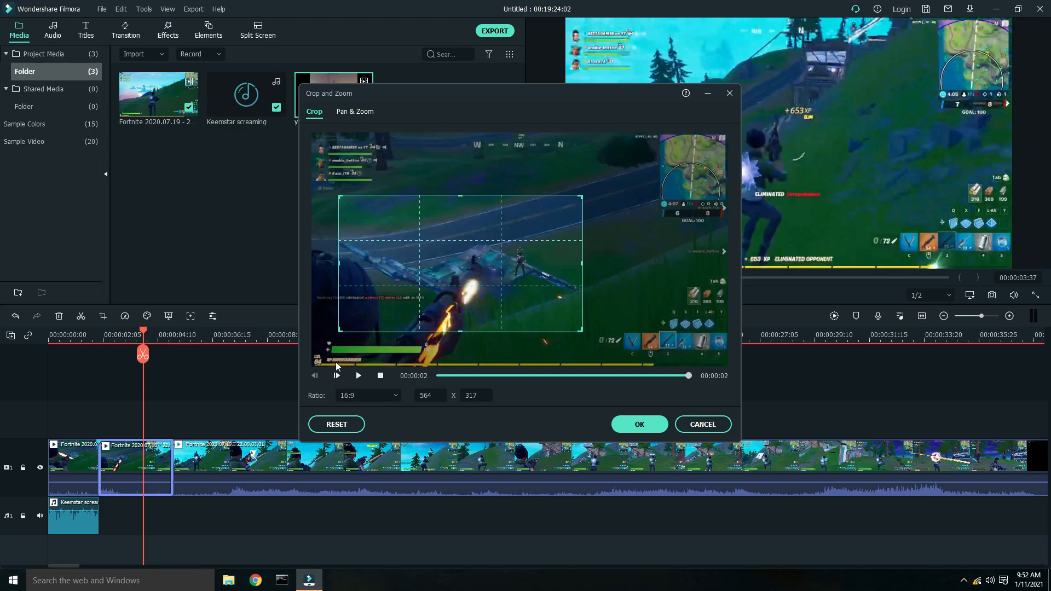
{"action": "left_click", "coordinate": [615, 424]}
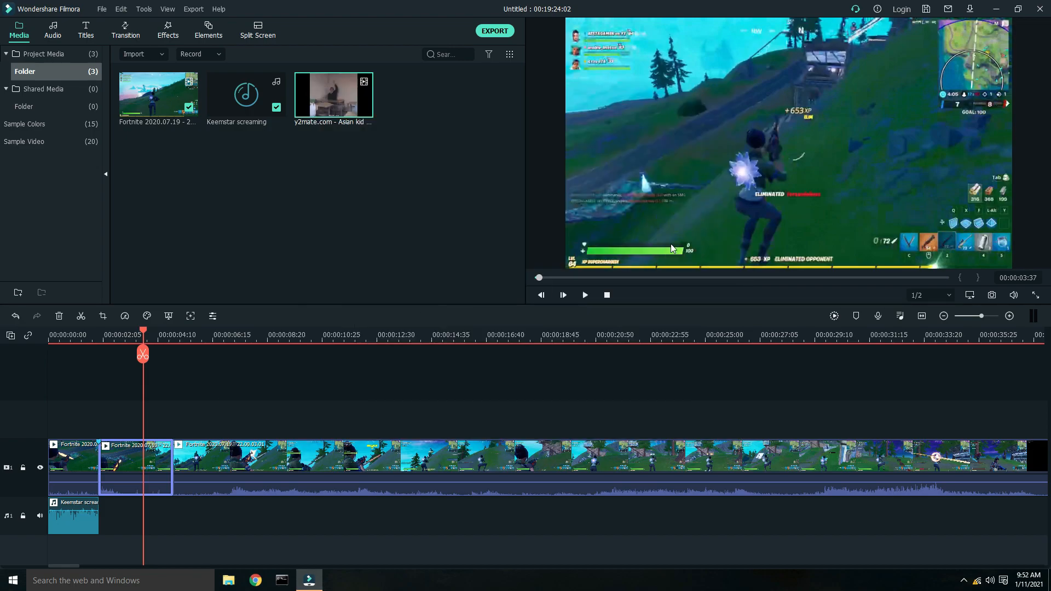
- Place the Asian kid meme video on a new track above the cropped segment
{"action": "left_click", "coordinate": [785, 153]}
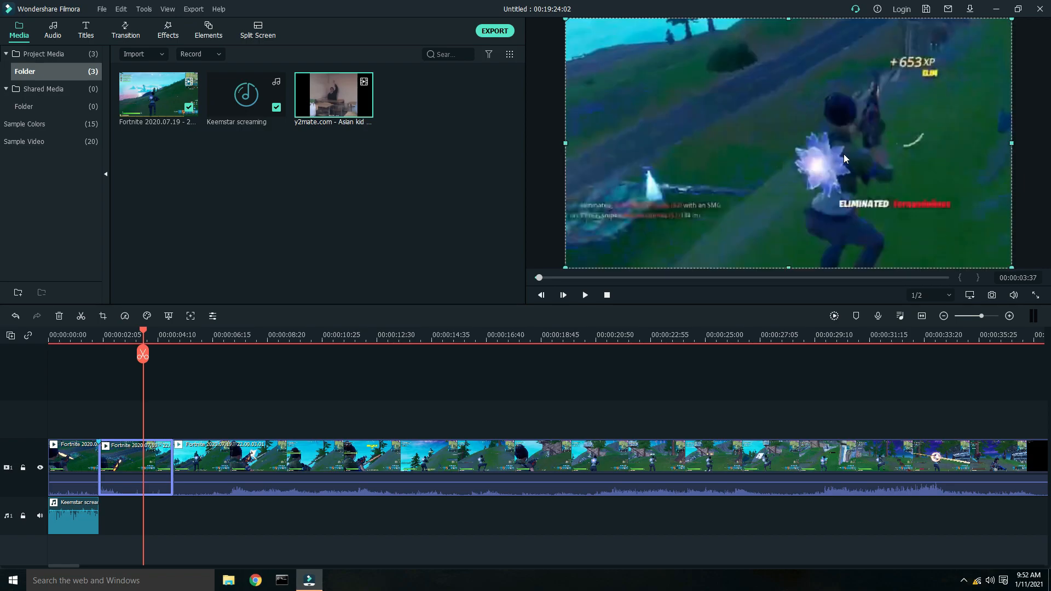
{"action": "left_click_drag", "start_coordinate": [323, 115], "coordinate": [165, 463]}
{"action": "left_click_drag", "start_coordinate": [178, 413], "coordinate": [173, 414]}
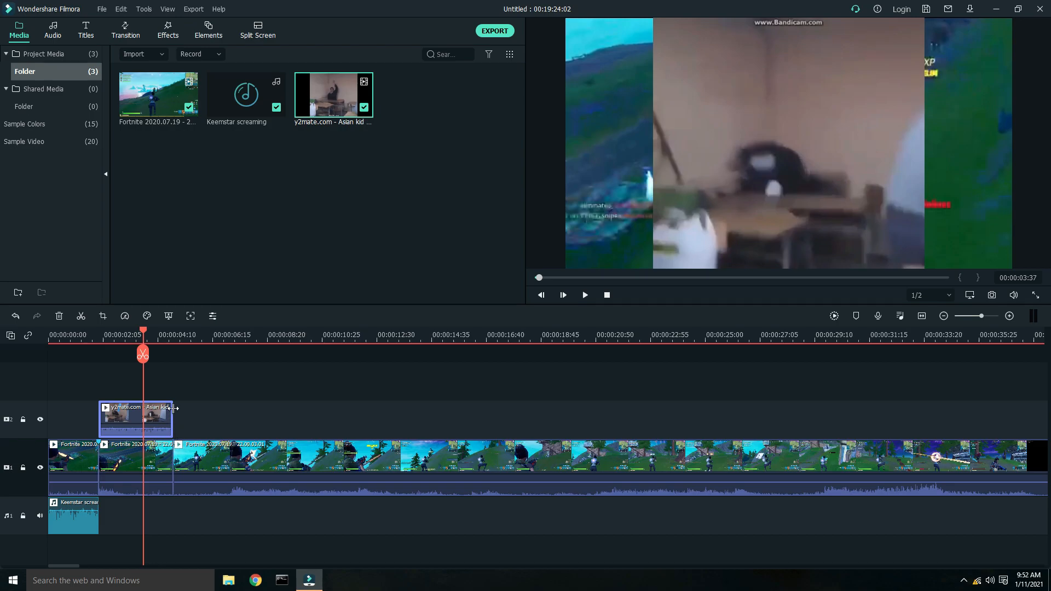
{"action": "left_click_drag", "start_coordinate": [173, 415], "coordinate": [173, 420]}
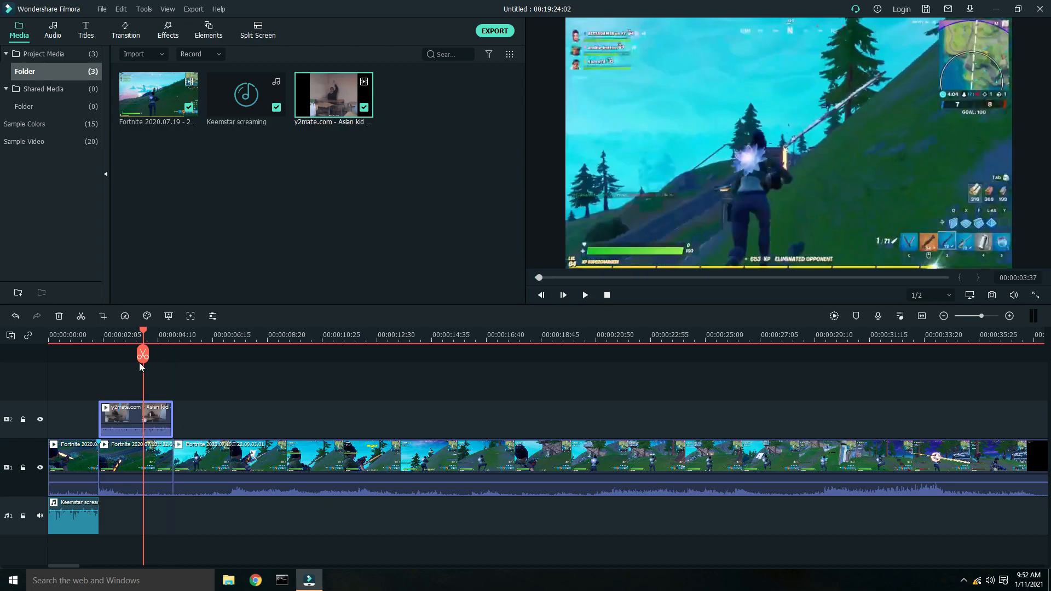
{"action": "left_click_drag", "start_coordinate": [143, 331], "coordinate": [118, 332]}
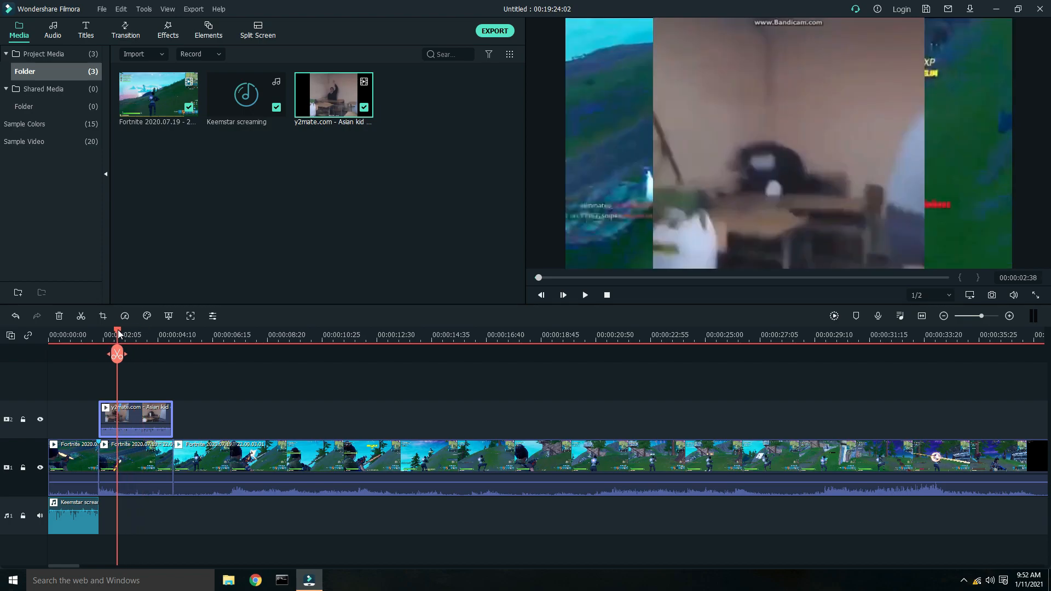
- Resize and reposition the meme video overlay so it fills the left half of the frame
{"action": "left_click", "coordinate": [846, 160]}
{"action": "left_click_drag", "start_coordinate": [818, 164], "coordinate": [716, 168]}
{"action": "left_click", "coordinate": [870, 190]}
{"action": "left_click_drag", "start_coordinate": [884, 187], "coordinate": [929, 189]}
{"action": "mouse_move", "coordinate": [734, 183]}
{"action": "left_mouse_down"}
{"action": "mouse_move", "coordinate": [757, 181]}
{"action": "mouse_move", "coordinate": [723, 169]}
{"action": "left_mouse_up"}
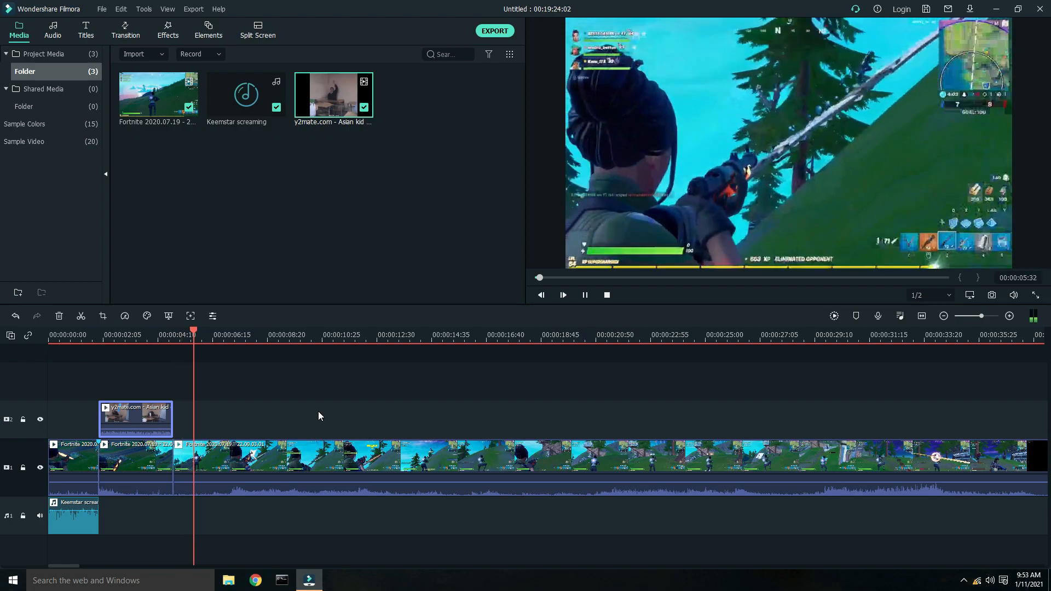
- Split the gameplay clip at about 00:00:07:25
{"action": "key", "text": "space"}
{"action": "left_click", "coordinate": [83, 338]}
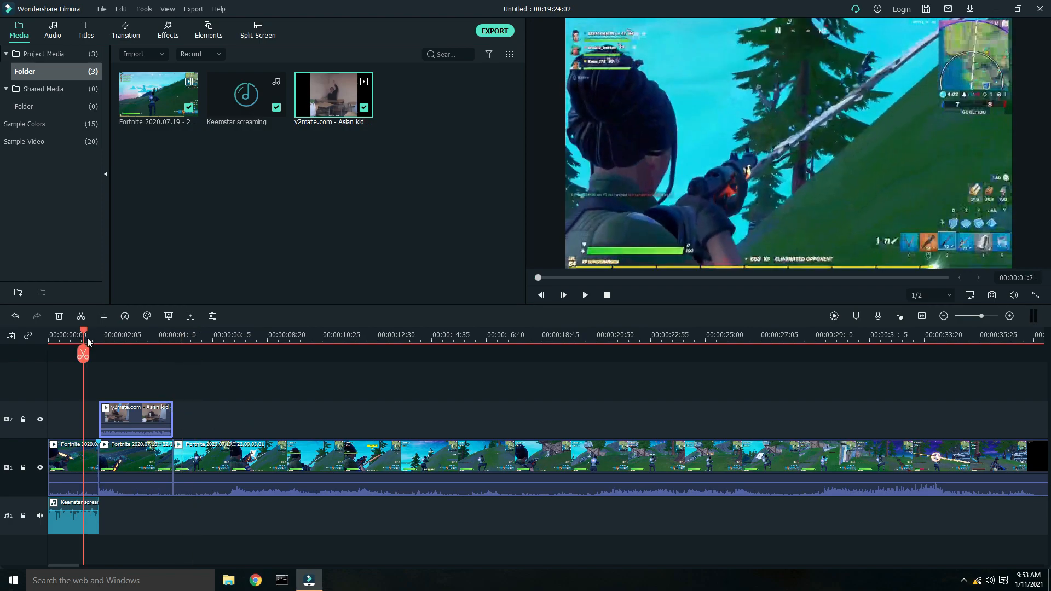
{"action": "left_click", "coordinate": [156, 336]}
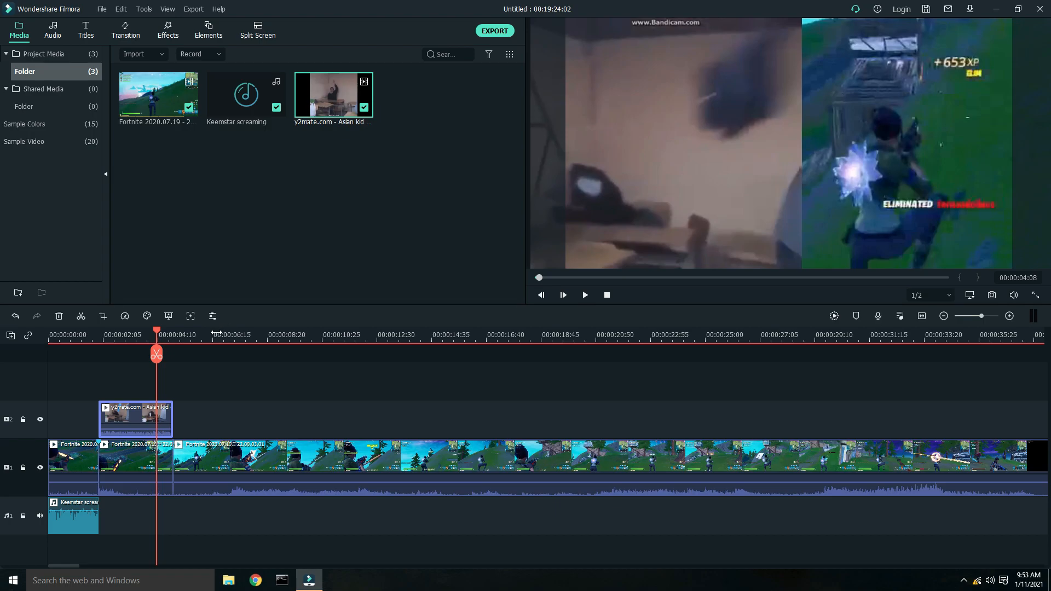
{"action": "left_click_drag", "start_coordinate": [196, 332], "coordinate": [174, 333]}
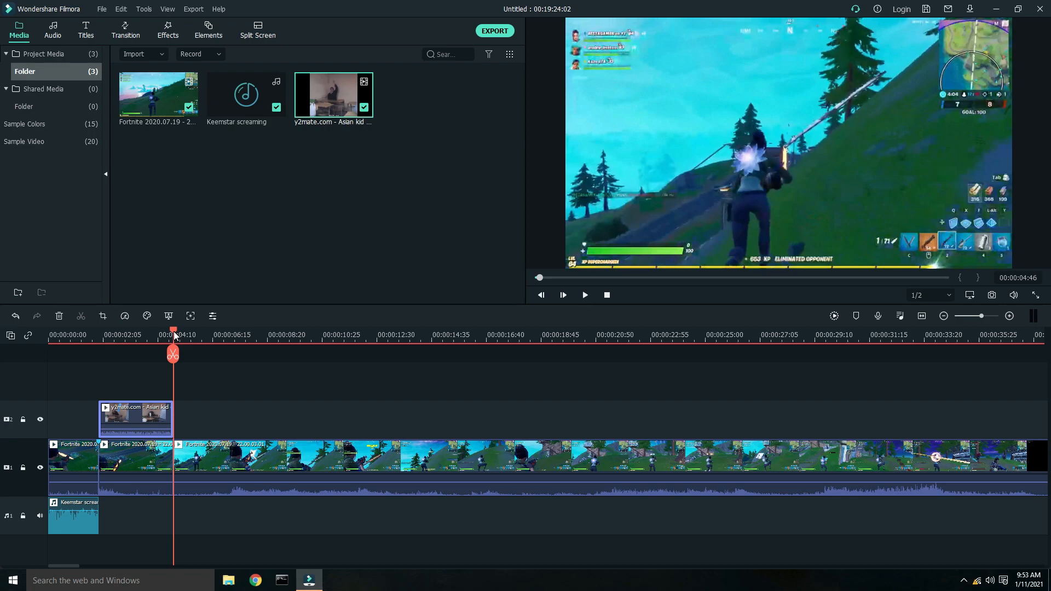
{"action": "left_click", "coordinate": [218, 460]}
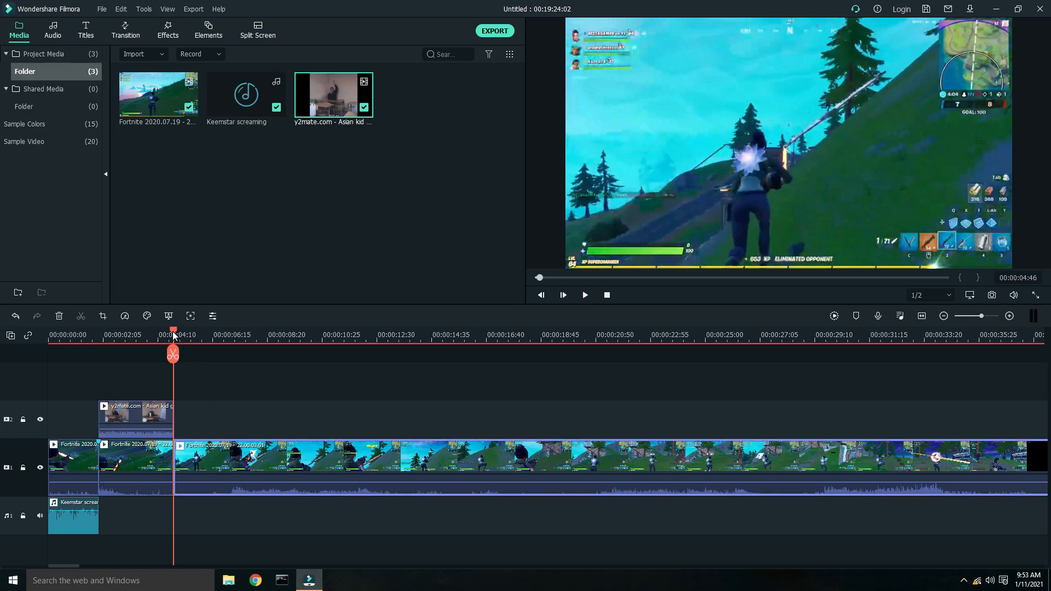
{"action": "left_click_drag", "start_coordinate": [173, 334], "coordinate": [192, 335]}
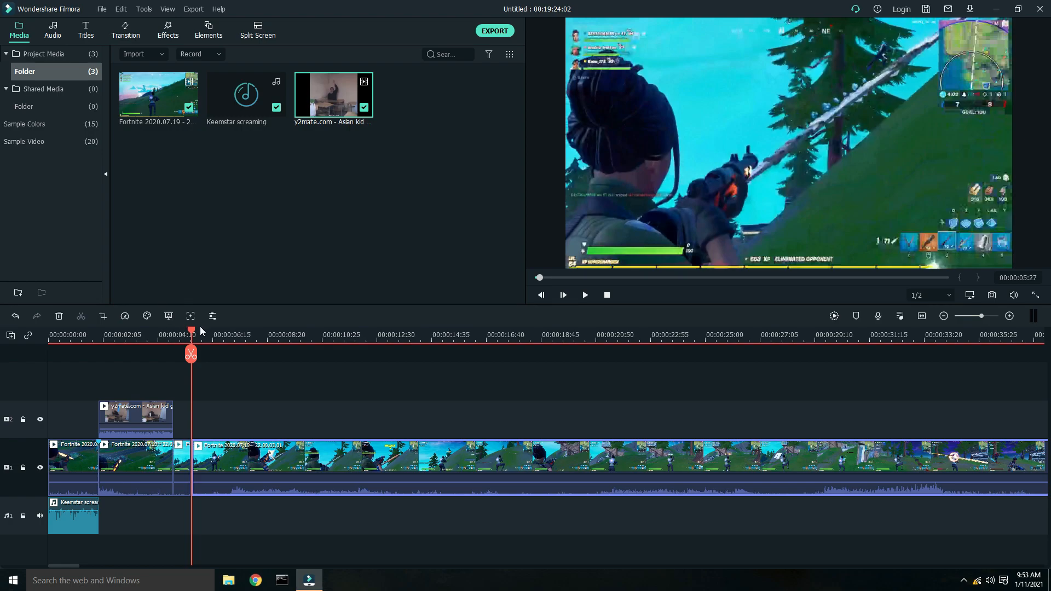
{"action": "left_click_drag", "start_coordinate": [195, 331], "coordinate": [245, 338]}
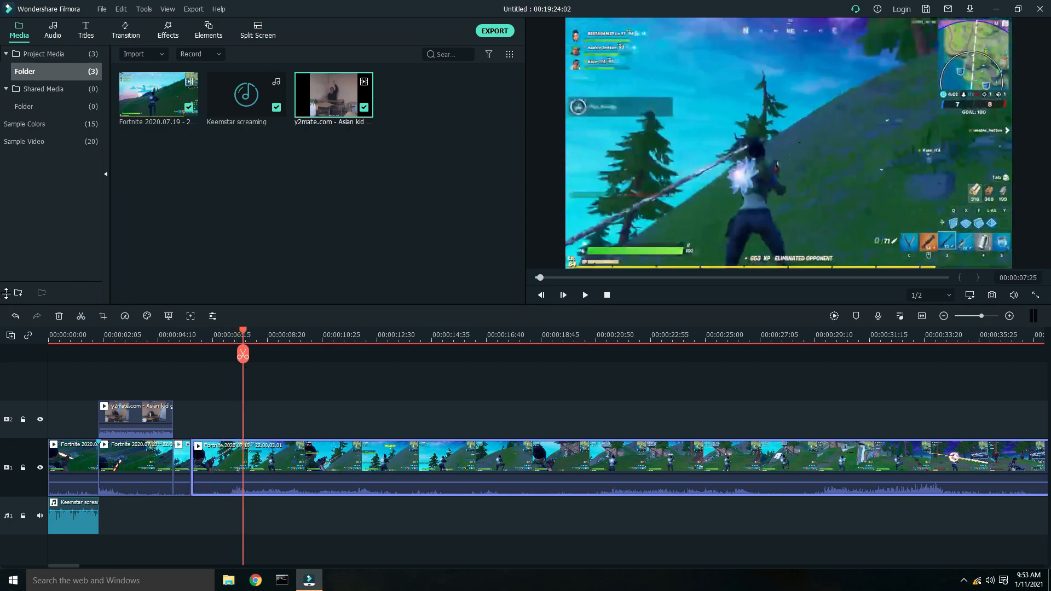
{"action": "left_click", "coordinate": [82, 316]}
- Delete the short gameplay segment directly after the cropped segment
{"action": "right_click", "coordinate": [183, 459]}
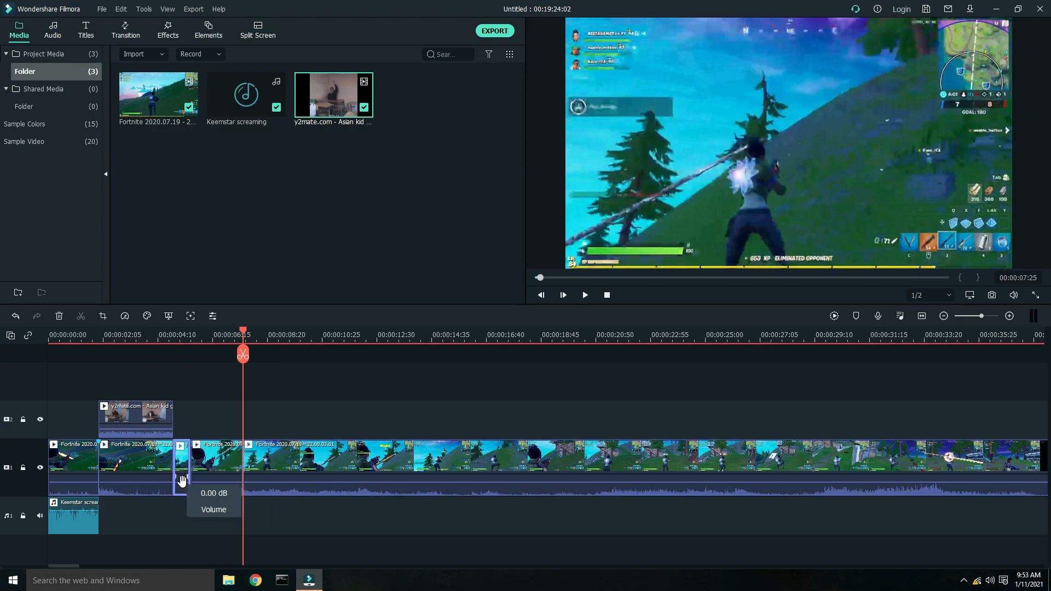
{"action": "left_click", "coordinate": [209, 74]}
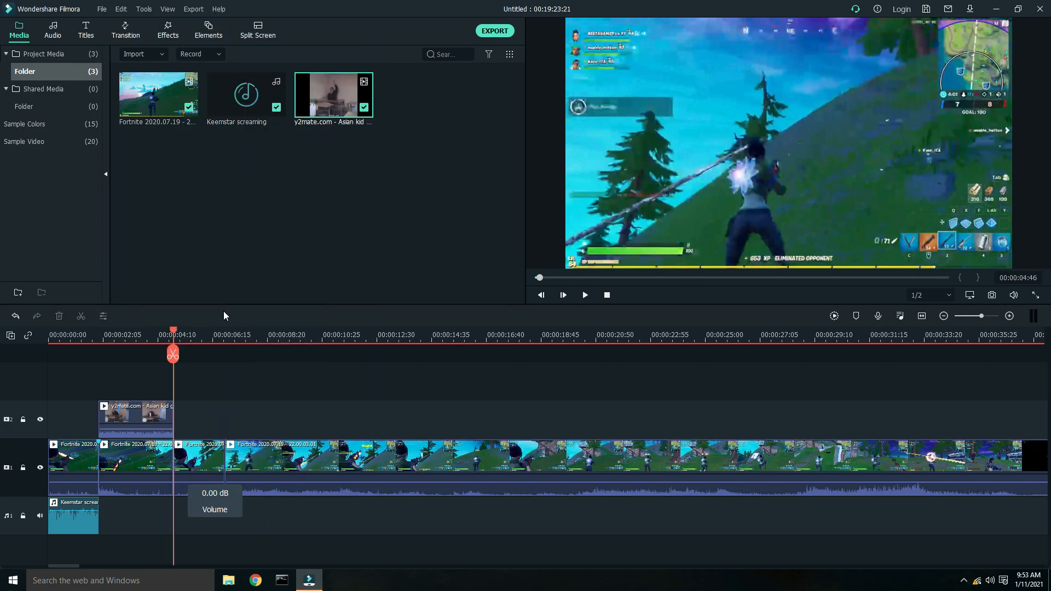
- Shrink the following gameplay segment to a smaller picture centred in the frame
{"action": "left_click", "coordinate": [202, 459]}
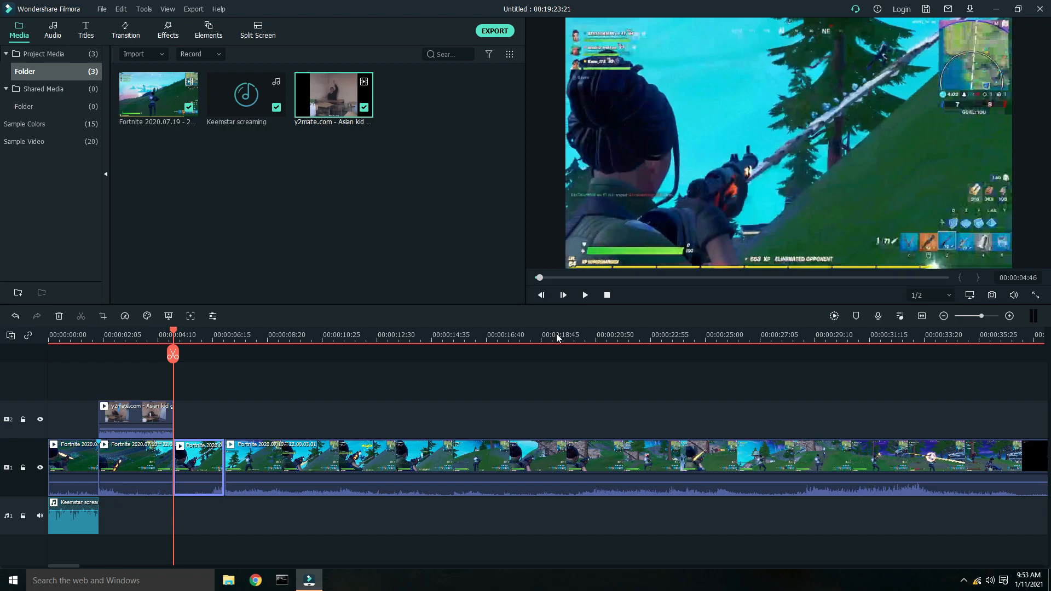
{"action": "left_click", "coordinate": [720, 191]}
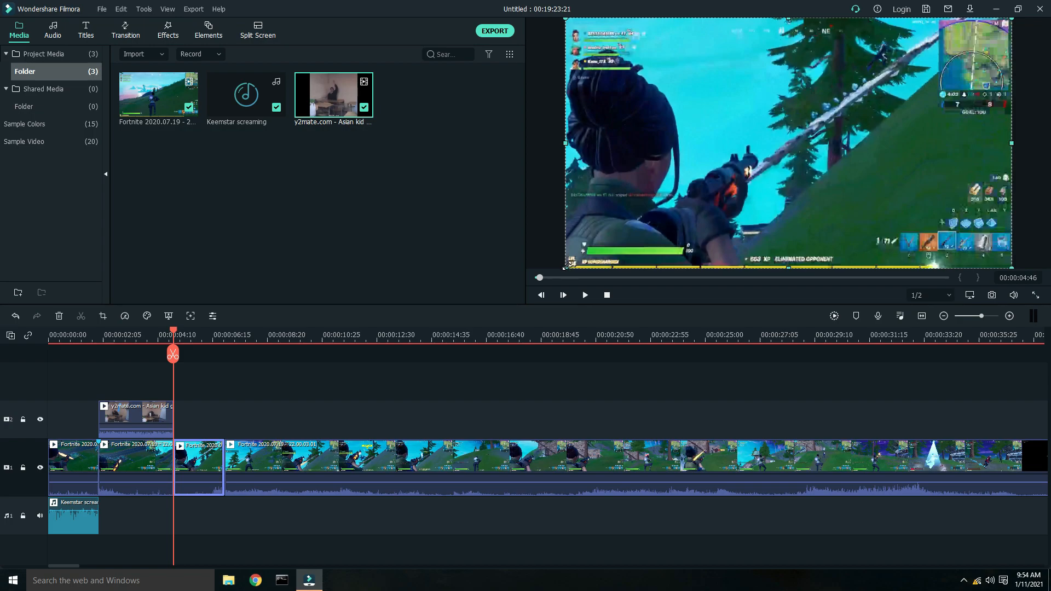
{"action": "left_click_drag", "start_coordinate": [567, 265], "coordinate": [836, 116]}
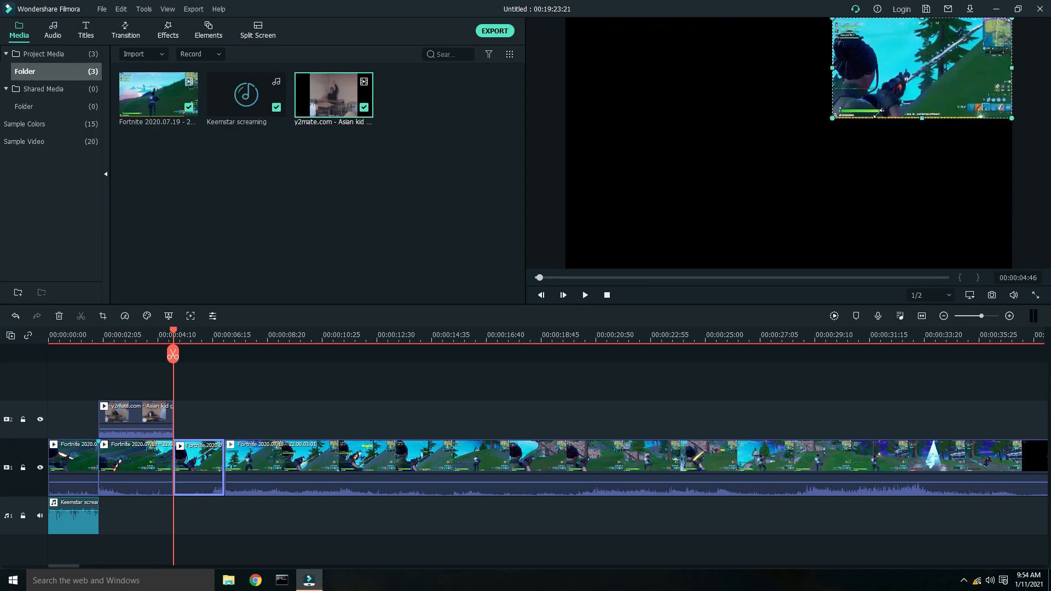
{"action": "left_click_drag", "start_coordinate": [936, 75], "coordinate": [786, 150]}
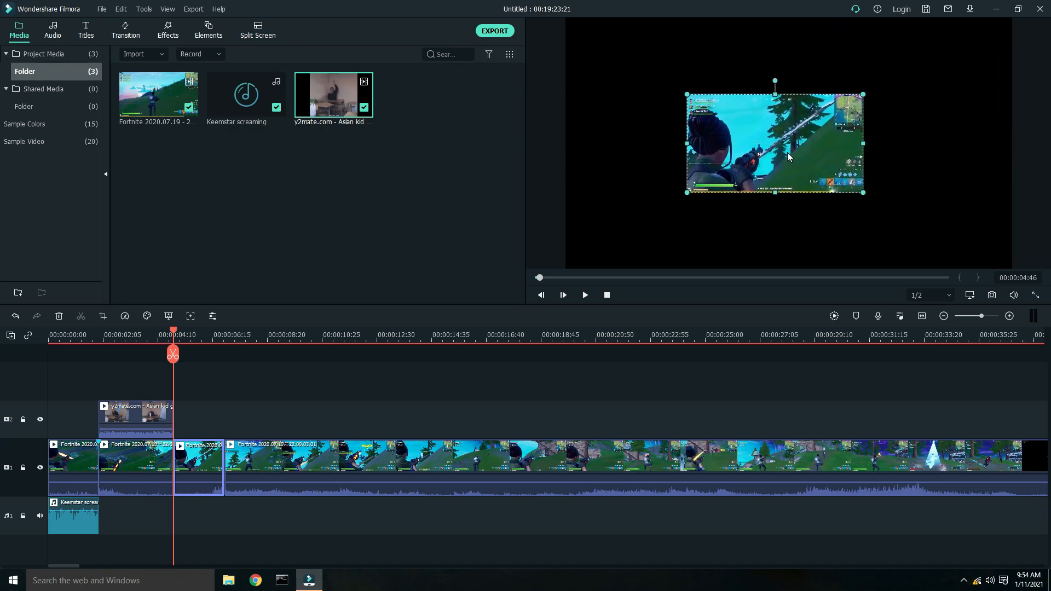
- Play back the shrunk segment to review it
{"action": "key", "text": "space"}
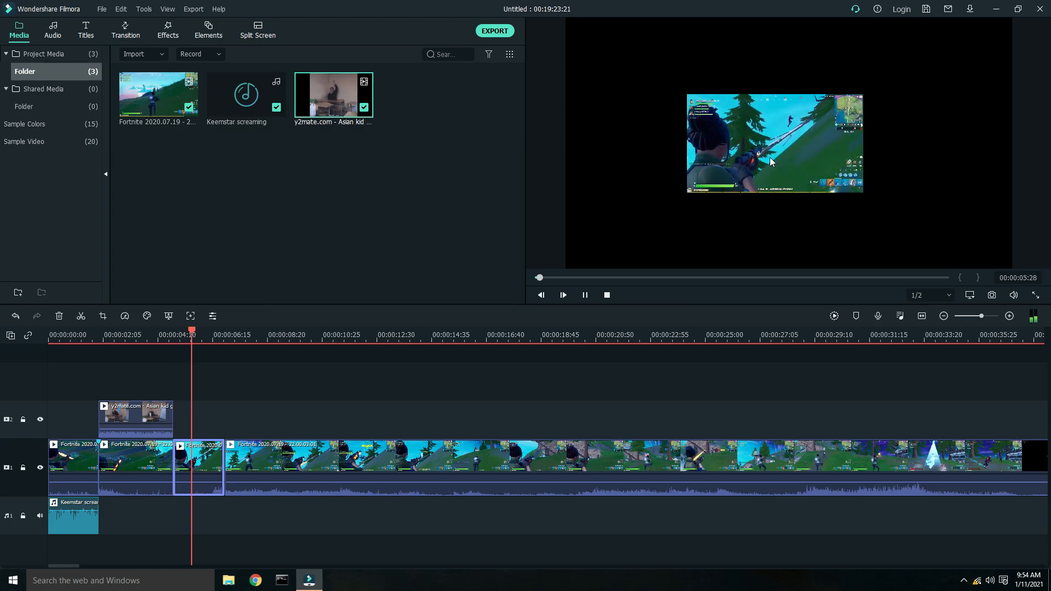
{"action": "key", "text": "space"}
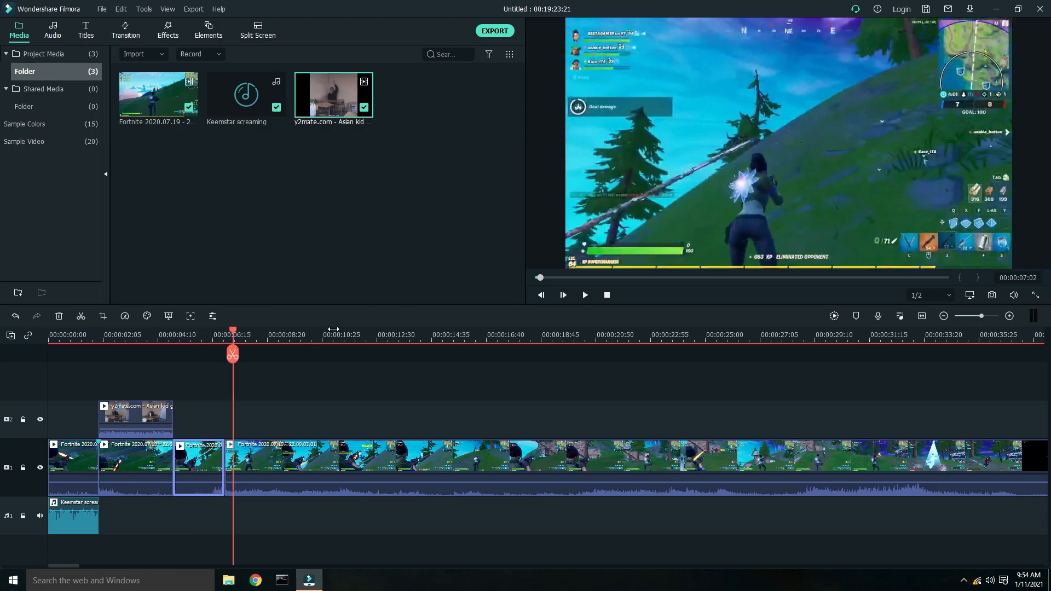
{"action": "left_click_drag", "start_coordinate": [233, 331], "coordinate": [225, 331]}
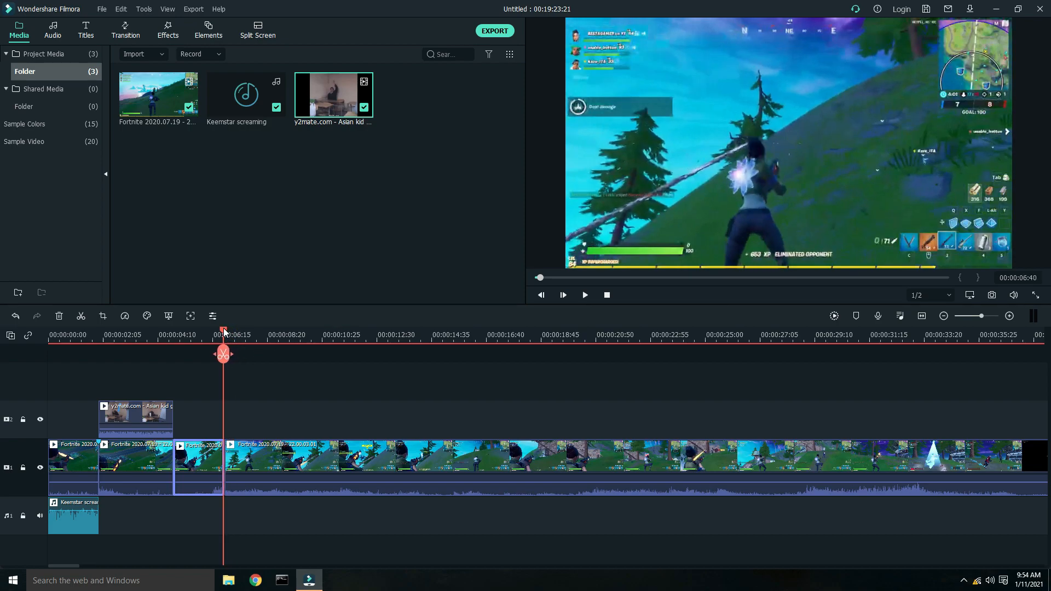
{"action": "left_click", "coordinate": [258, 463]}
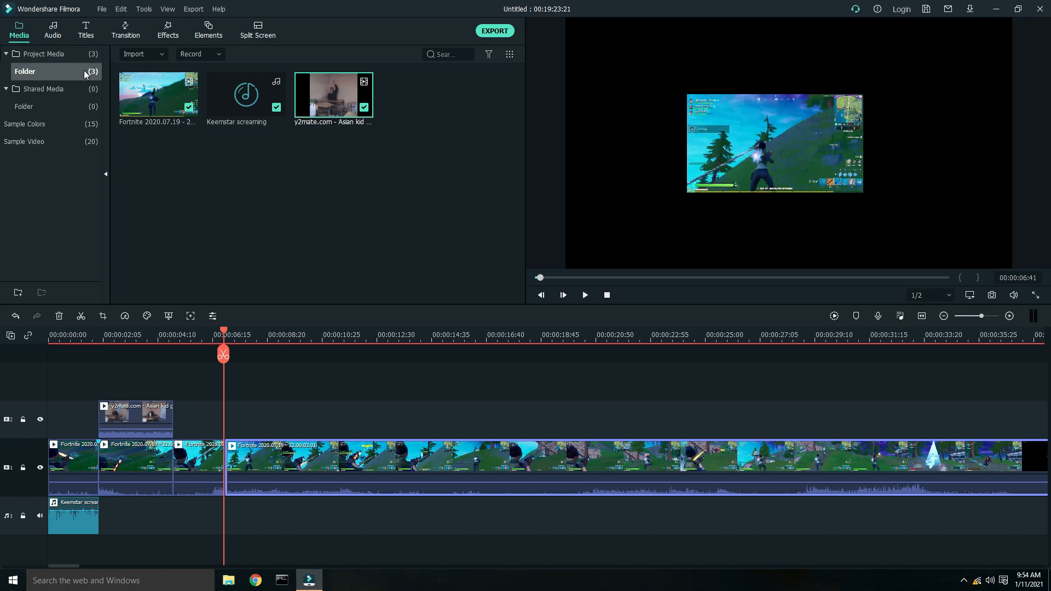
{"action": "left_click", "coordinate": [168, 36]}
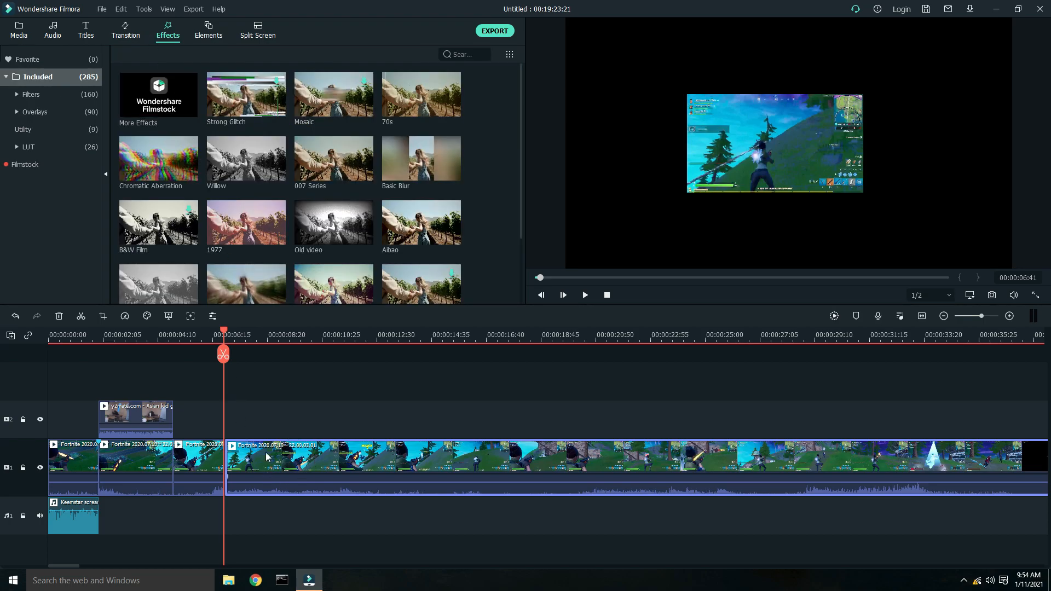
- Open the next gameplay segment's animation settings and add a keyframe at about 00:00:08:35
{"action": "double_click", "coordinate": [295, 459]}
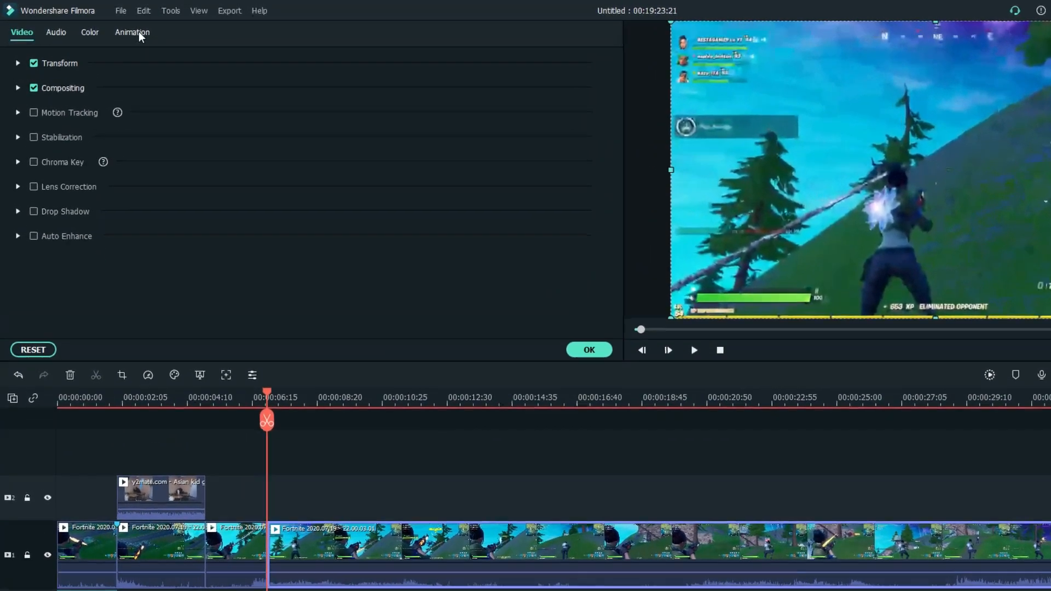
{"action": "left_click", "coordinate": [116, 27]}
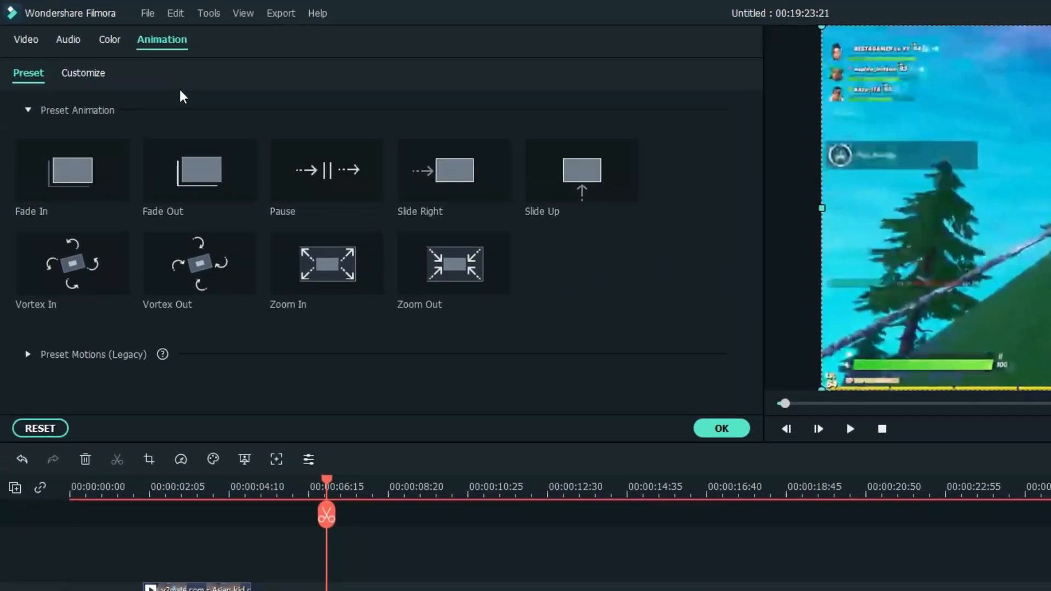
{"action": "left_click", "coordinate": [28, 41]}
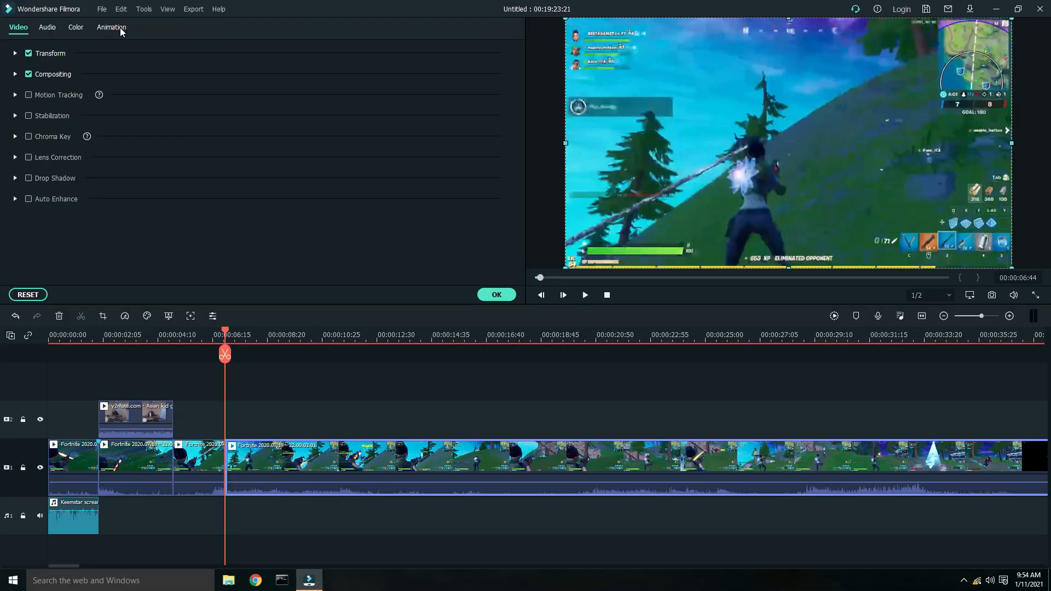
{"action": "left_click", "coordinate": [209, 49]}
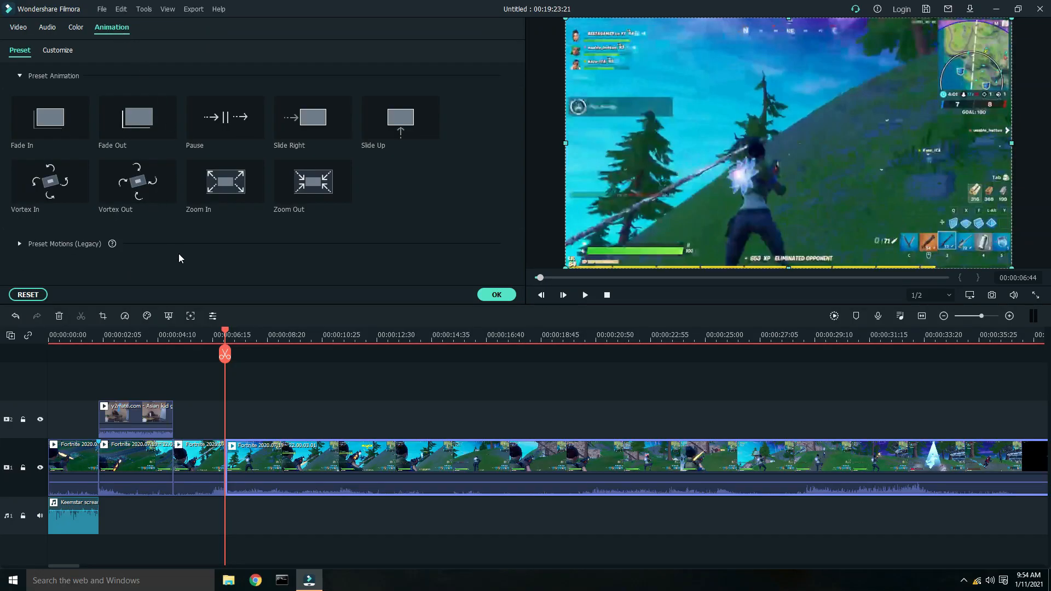
{"action": "left_click", "coordinate": [360, 332]}
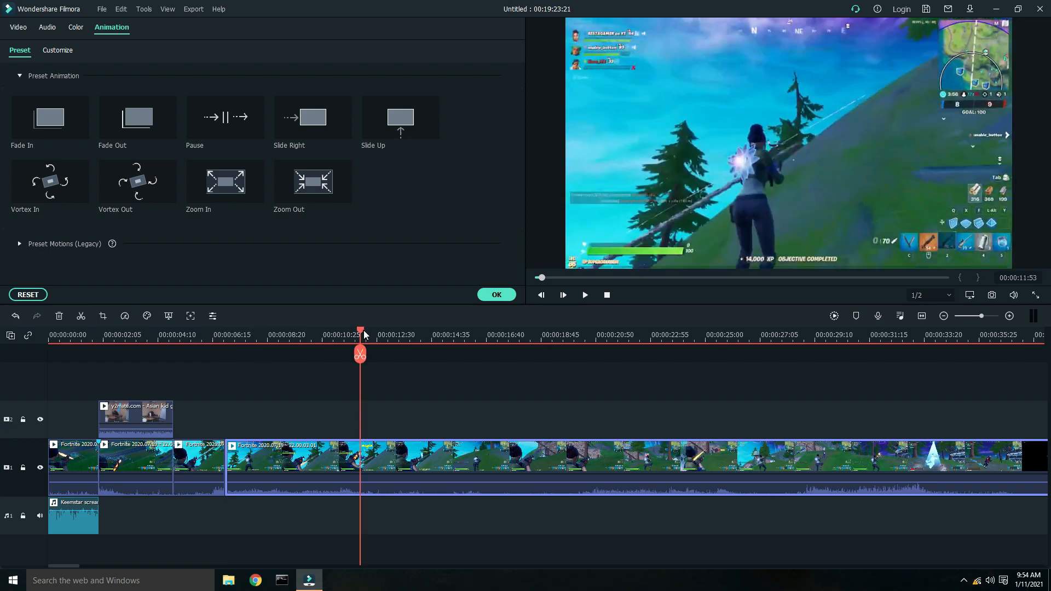
{"action": "left_click_drag", "start_coordinate": [360, 332], "coordinate": [275, 353]}
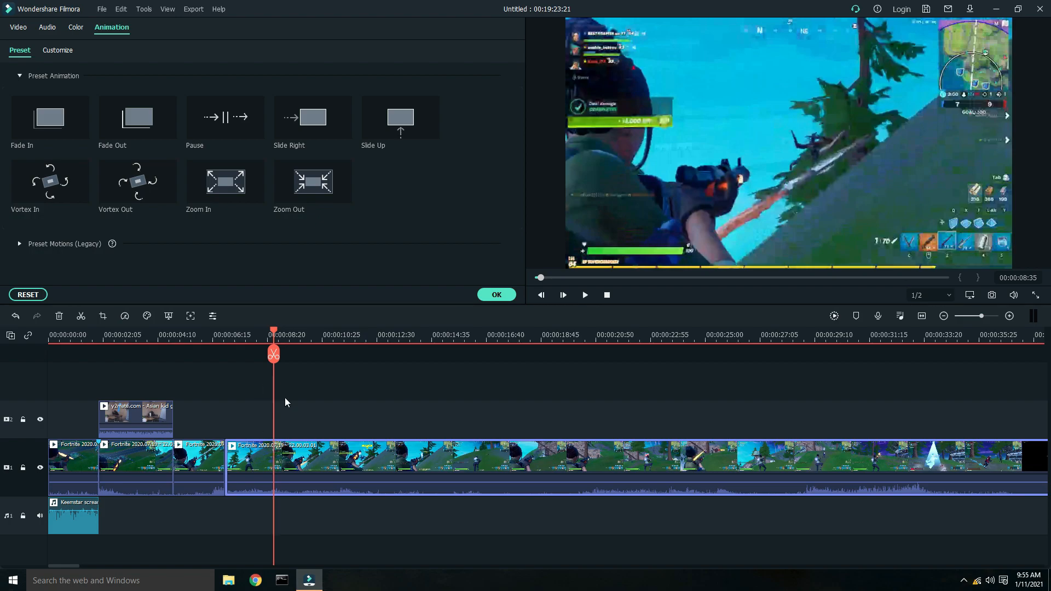
{"action": "left_click", "coordinate": [358, 466]}
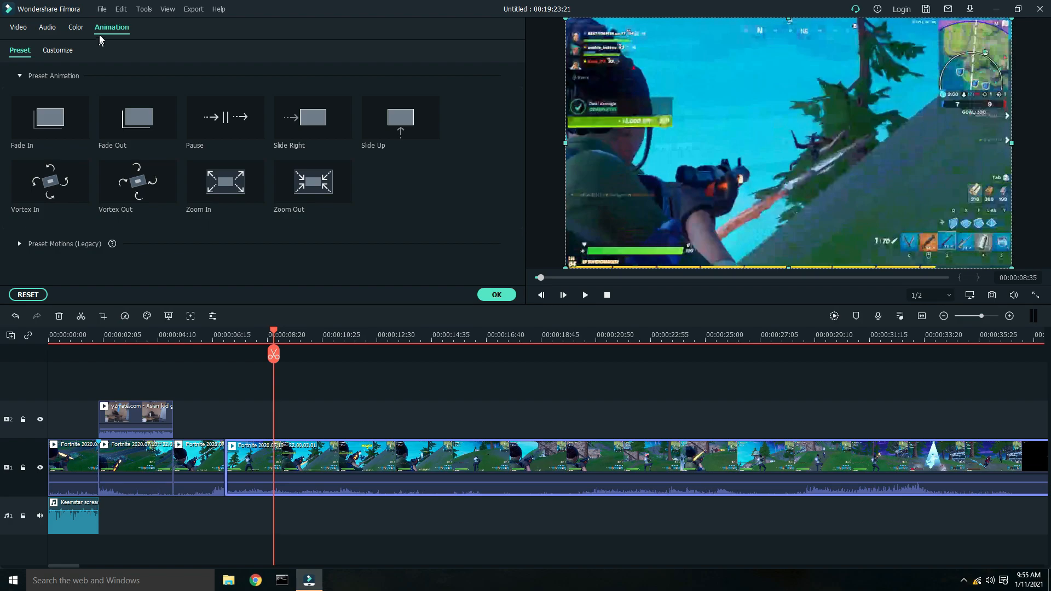
{"action": "left_click", "coordinate": [67, 54]}
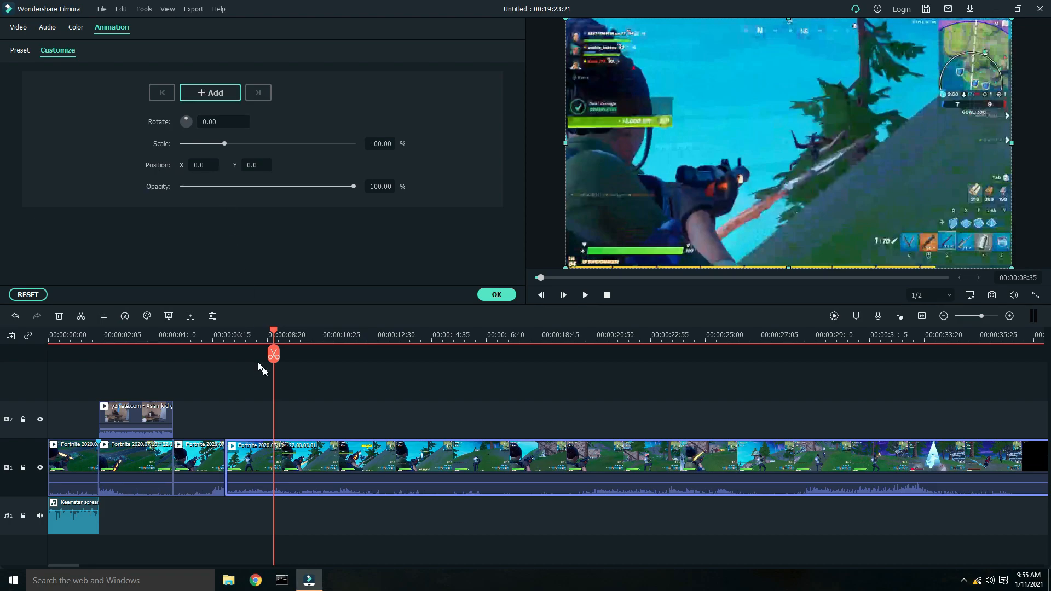
{"action": "left_click", "coordinate": [216, 94]}
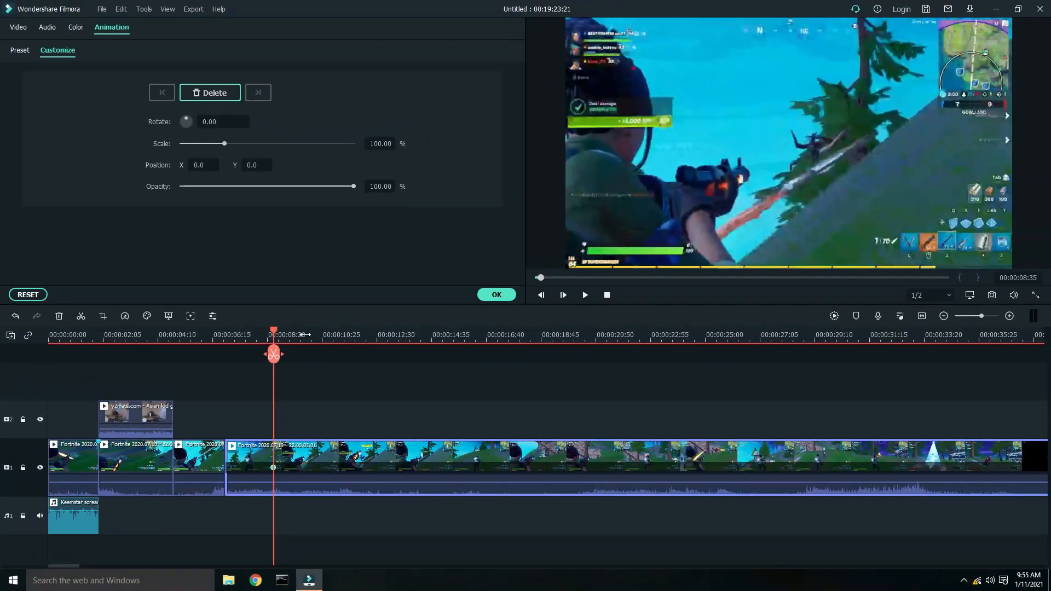
- At the 00:00:08:35 keyframe, zoom the segment to 243.31% scale and shift it to X -65.1
{"action": "left_click_drag", "start_coordinate": [304, 335], "coordinate": [794, 331]}
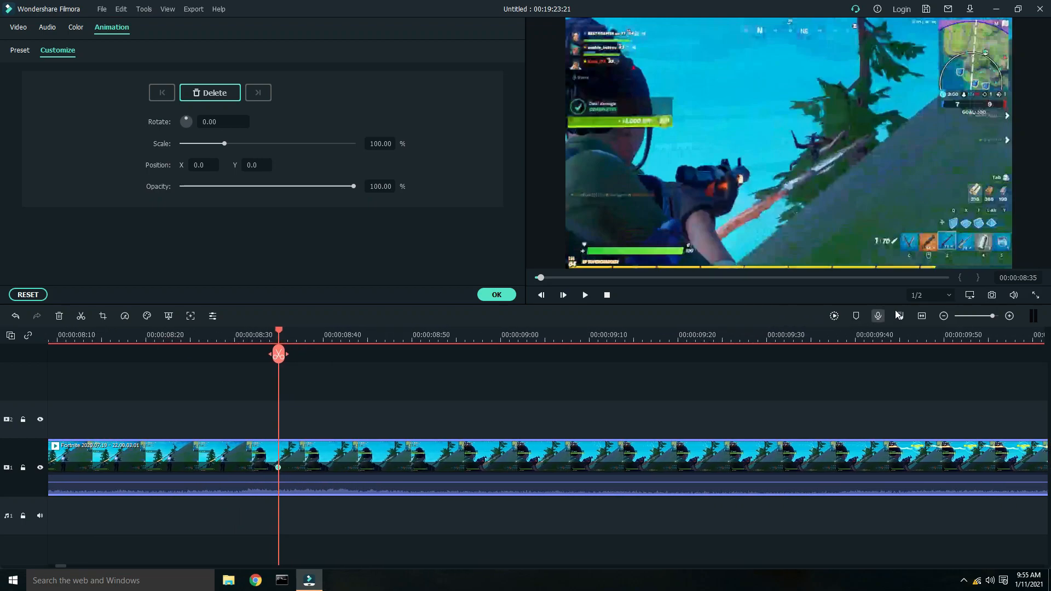
{"action": "left_click", "coordinate": [996, 315]}
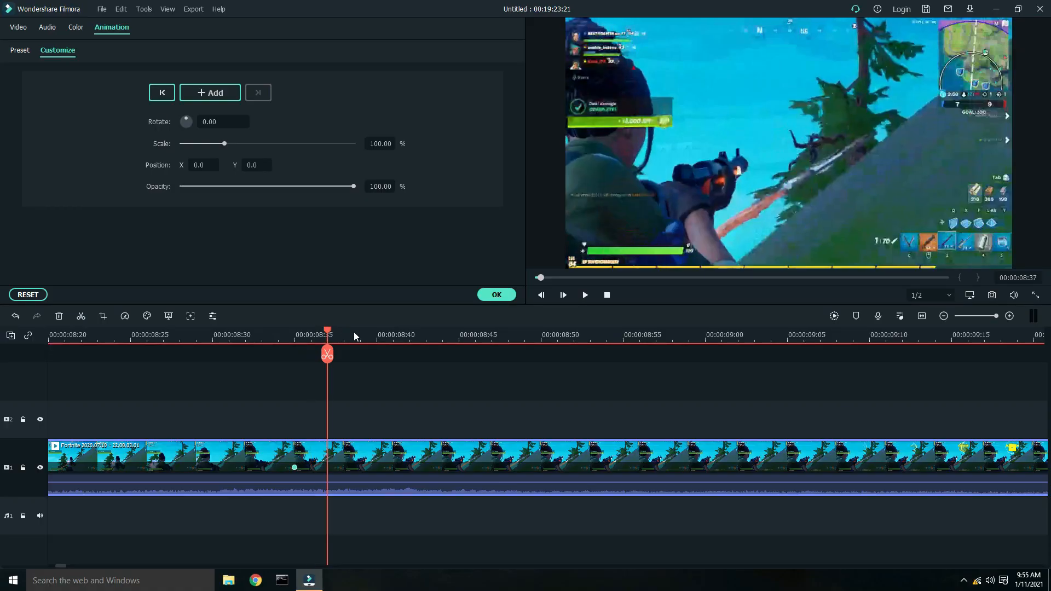
{"action": "left_click_drag", "start_coordinate": [354, 333], "coordinate": [295, 339]}
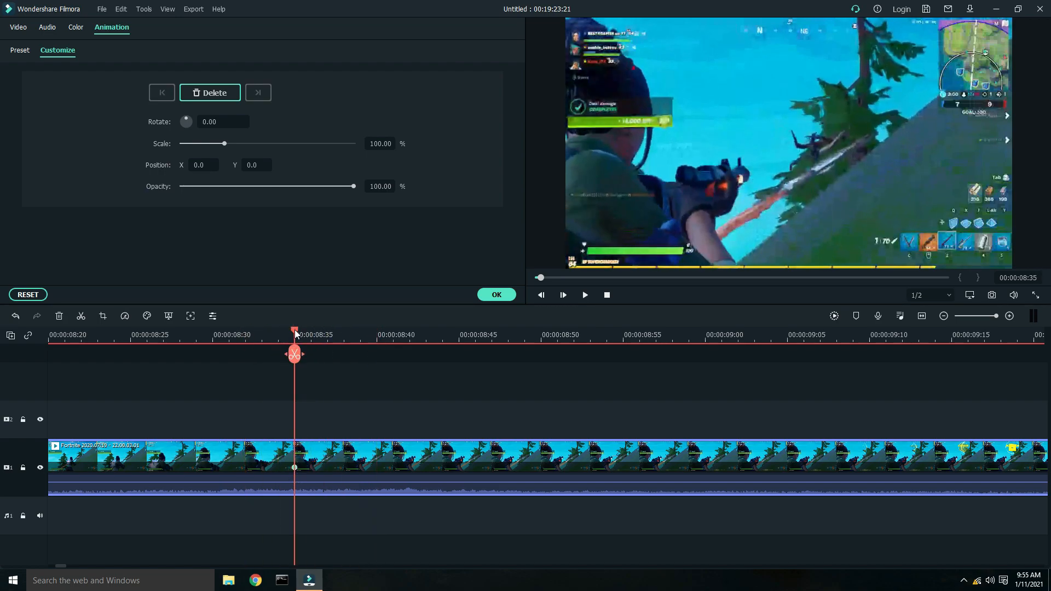
{"action": "left_click", "coordinate": [311, 339]}
{"action": "left_click", "coordinate": [330, 341]}
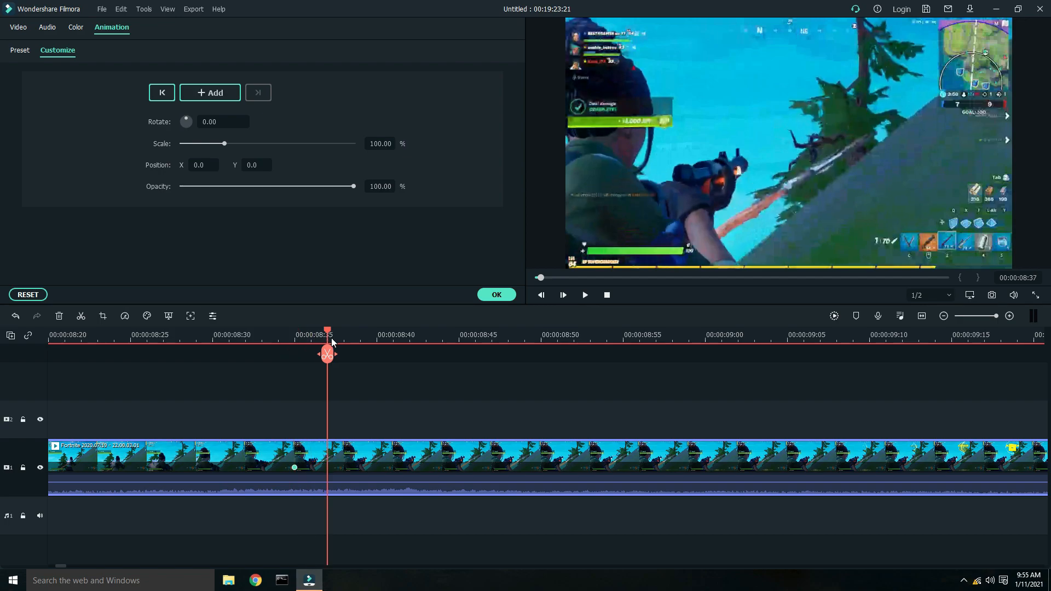
{"action": "left_click", "coordinate": [344, 341]}
{"action": "left_click", "coordinate": [360, 340]}
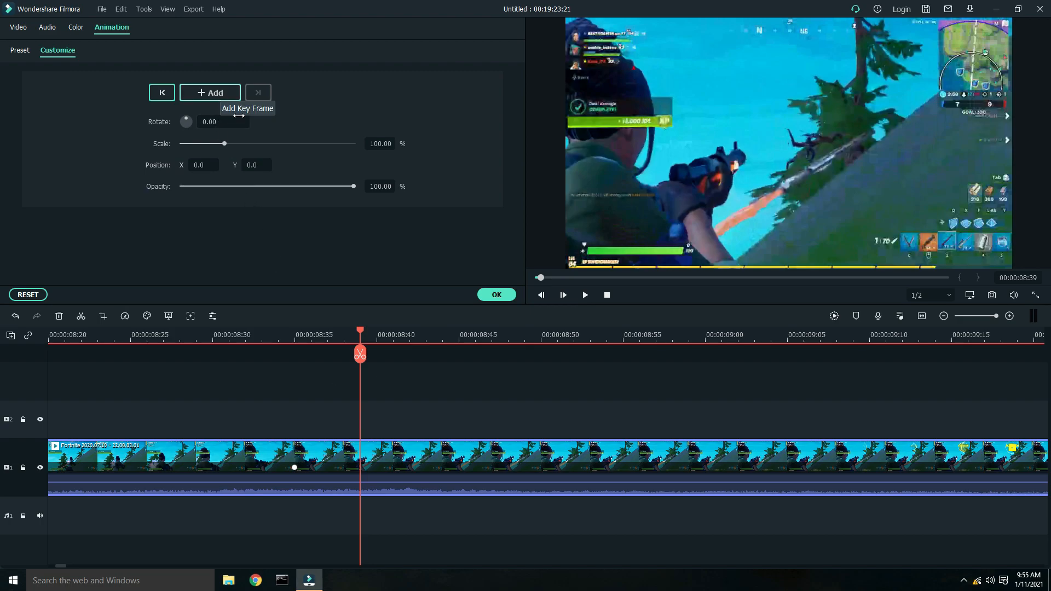
{"action": "left_click_drag", "start_coordinate": [360, 332], "coordinate": [301, 324]}
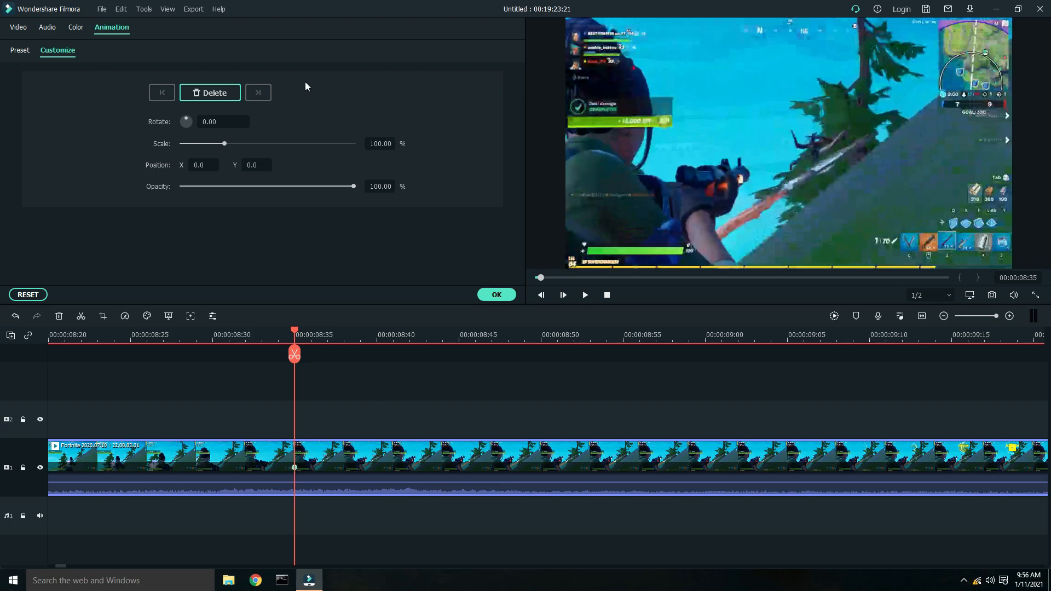
{"action": "left_click_drag", "start_coordinate": [222, 142], "coordinate": [285, 145]}
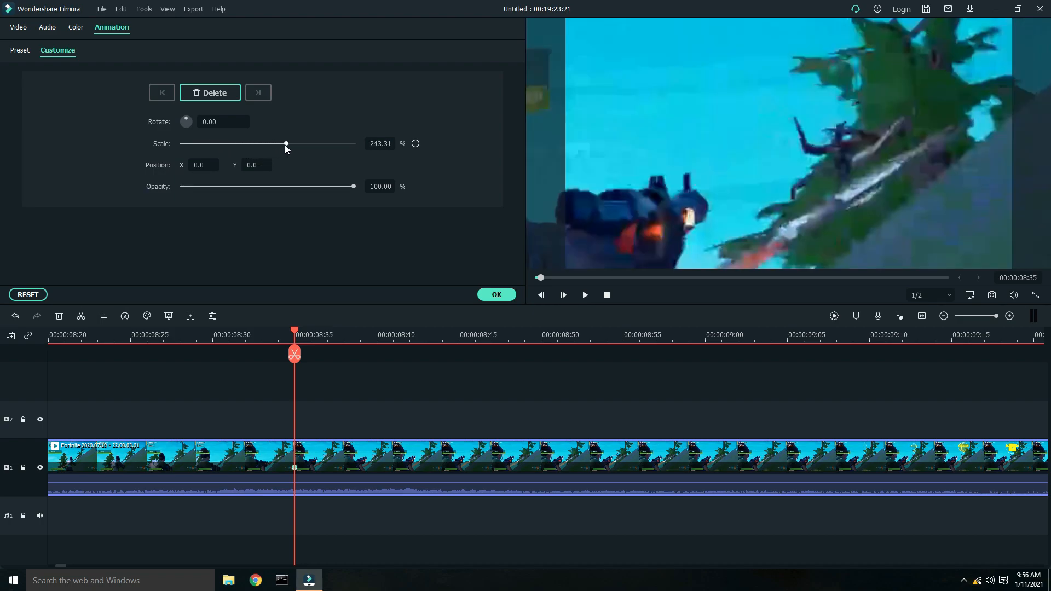
{"action": "left_click_drag", "start_coordinate": [875, 172], "coordinate": [833, 169]}
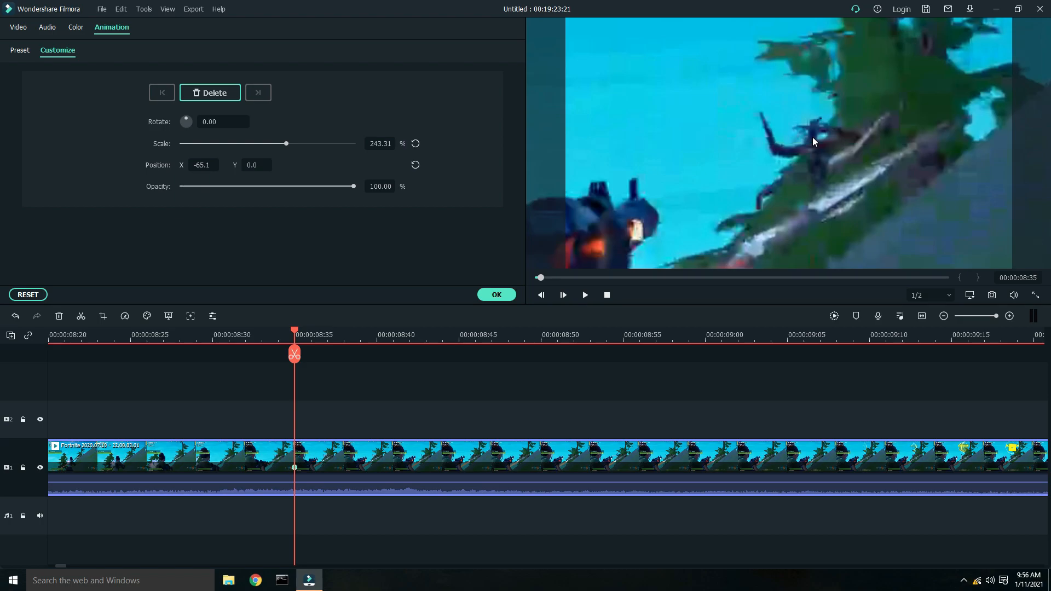
- Reframe the 00:00:08:35 keyframe to 259.87% scale and X -110.1, add a keyframe at 00:00:08:40, and confirm the animation settings
{"action": "left_click_drag", "start_coordinate": [852, 158], "coordinate": [841, 158]}
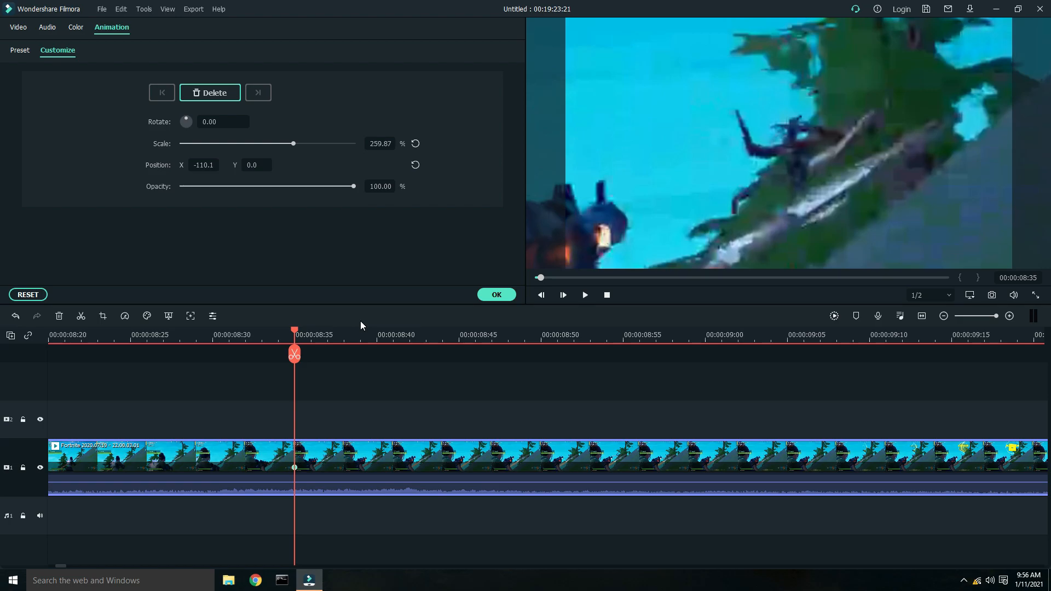
{"action": "left_click", "coordinate": [312, 333]}
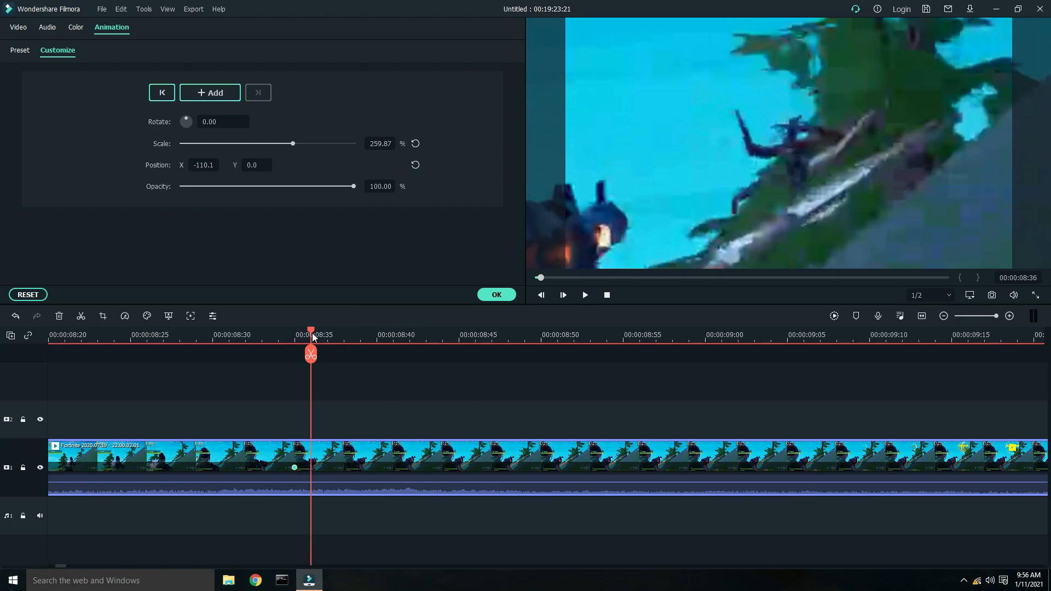
{"action": "left_click", "coordinate": [328, 335]}
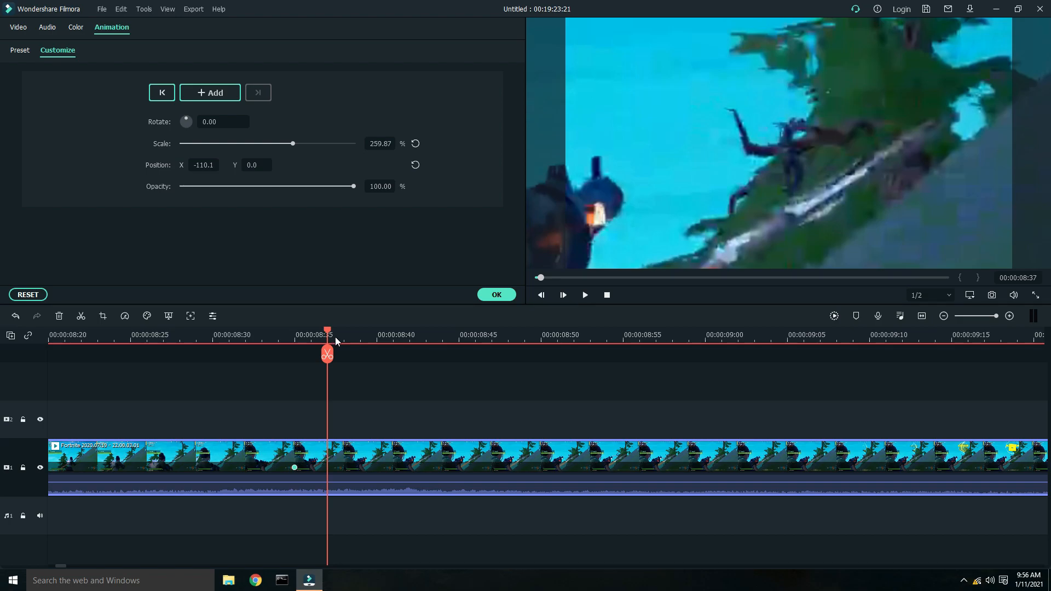
{"action": "left_click", "coordinate": [345, 341]}
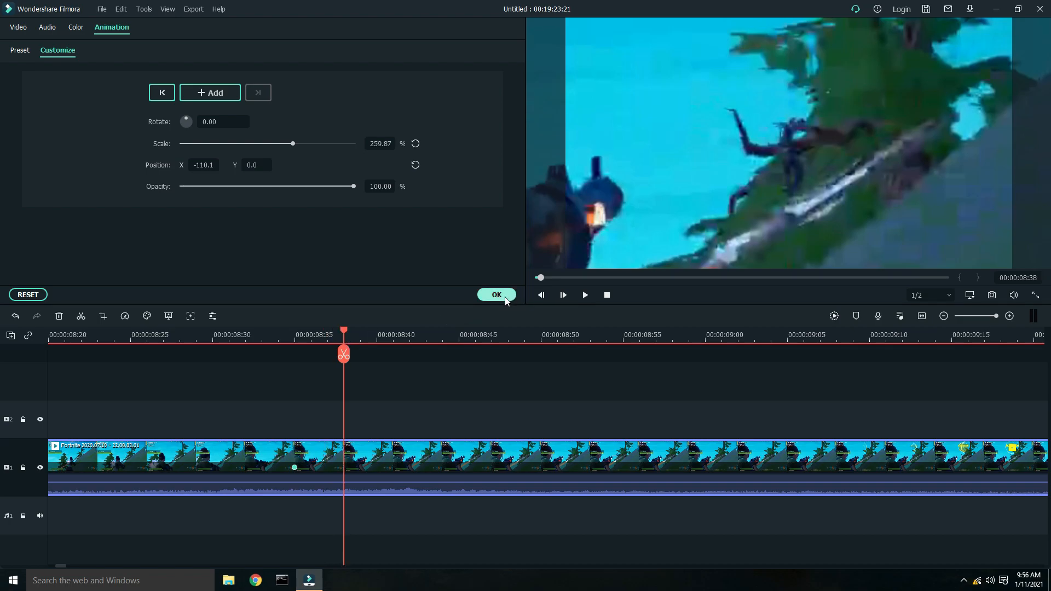
{"action": "left_click", "coordinate": [362, 332]}
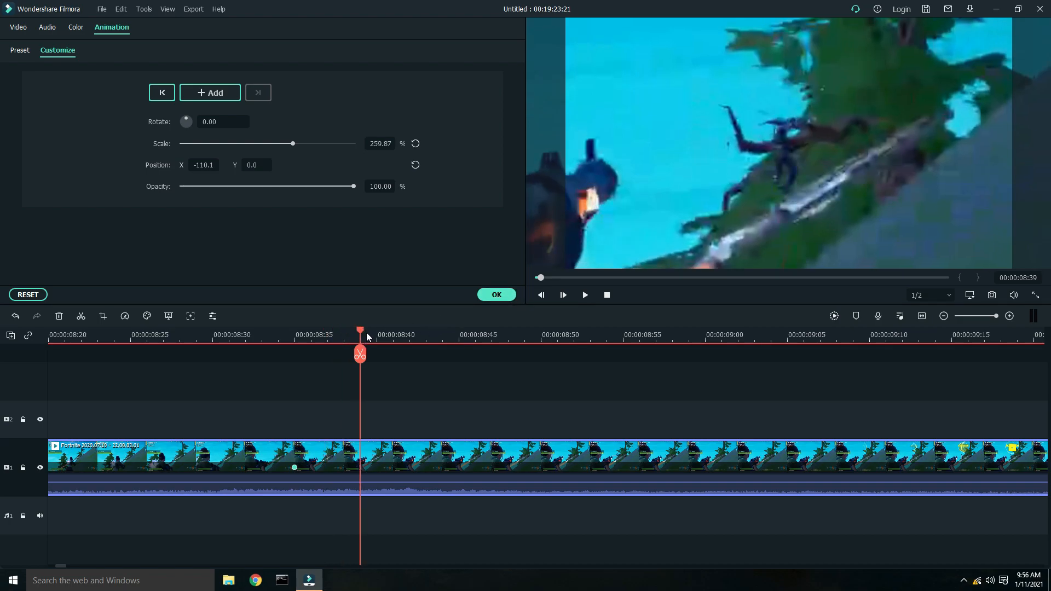
{"action": "left_click", "coordinate": [384, 334]}
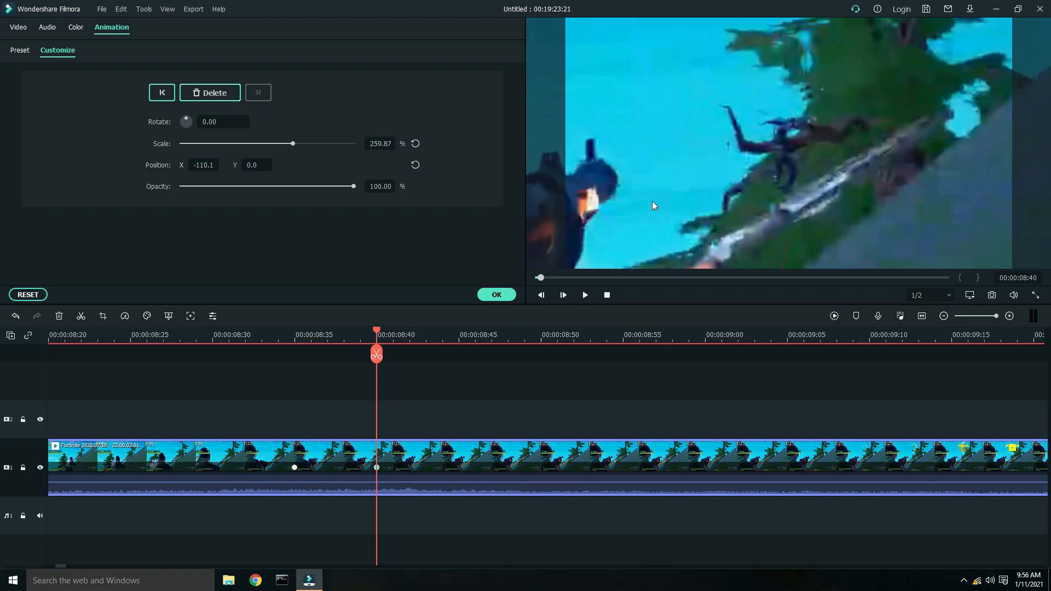
{"action": "left_click", "coordinate": [494, 296]}
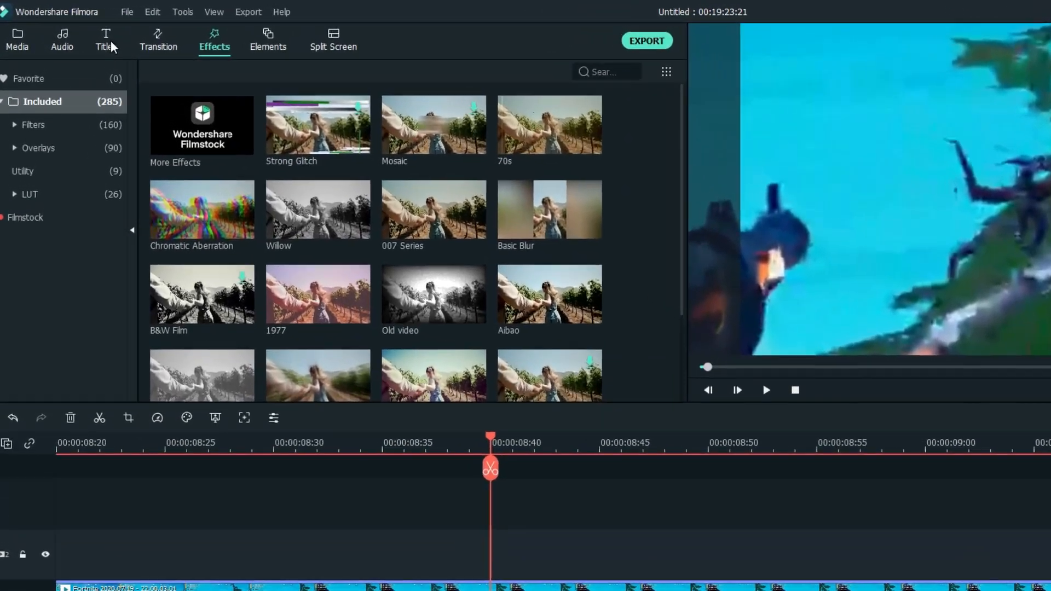
- Search the titles for "default" and place the Default Title on the track above the gameplay at 00:00:08:35
{"action": "left_click", "coordinate": [94, 36]}
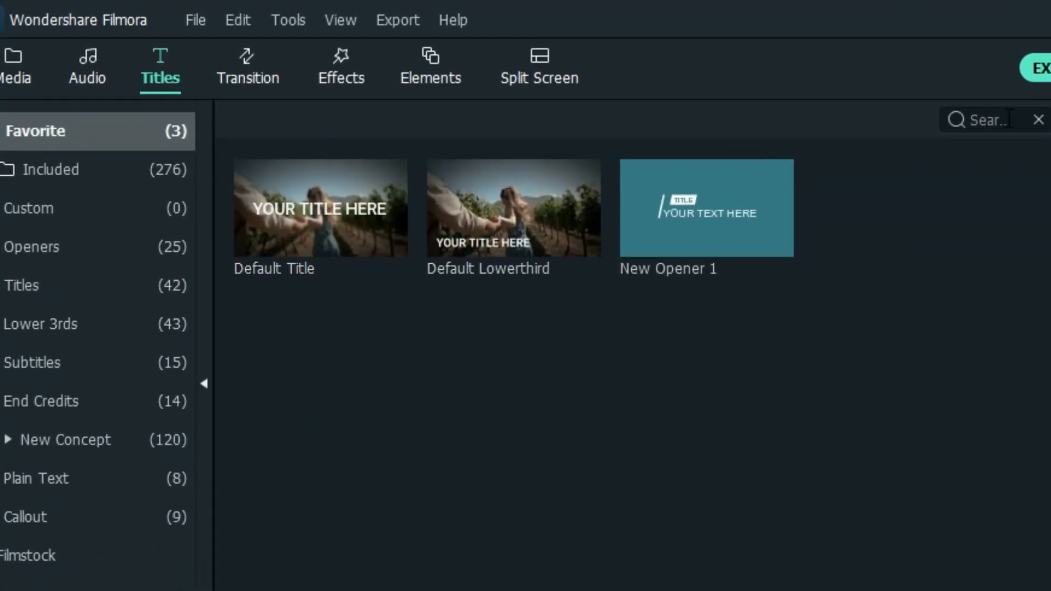
{"action": "left_click", "coordinate": [1007, 118]}
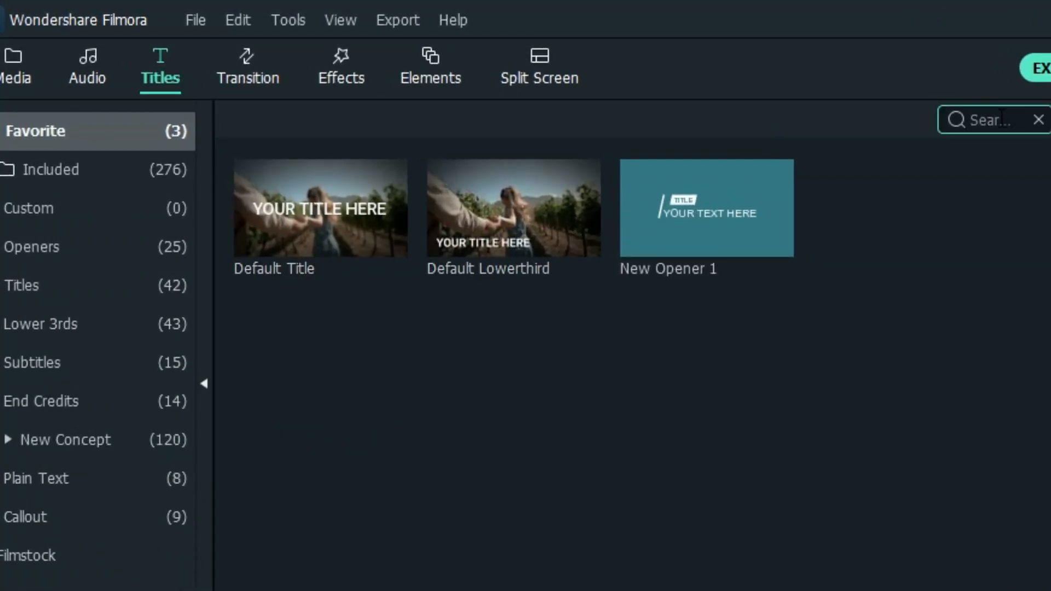
{"action": "type", "text": "default"}
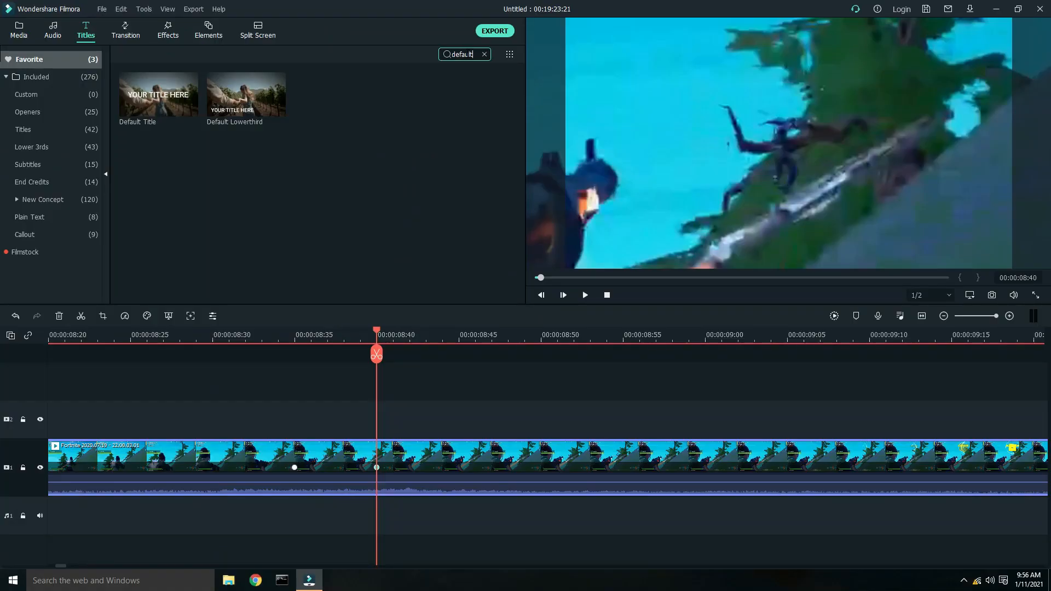
{"action": "left_click_drag", "start_coordinate": [162, 105], "coordinate": [327, 421]}
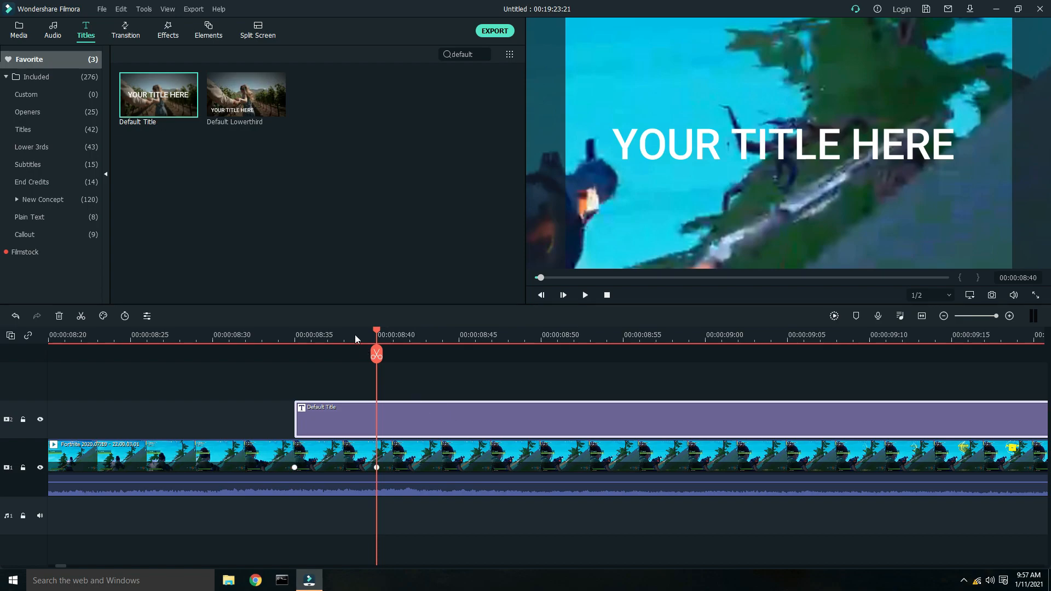
- Replace the title's text with a "+" sign
{"action": "left_click_drag", "start_coordinate": [273, 108], "coordinate": [188, 111]}
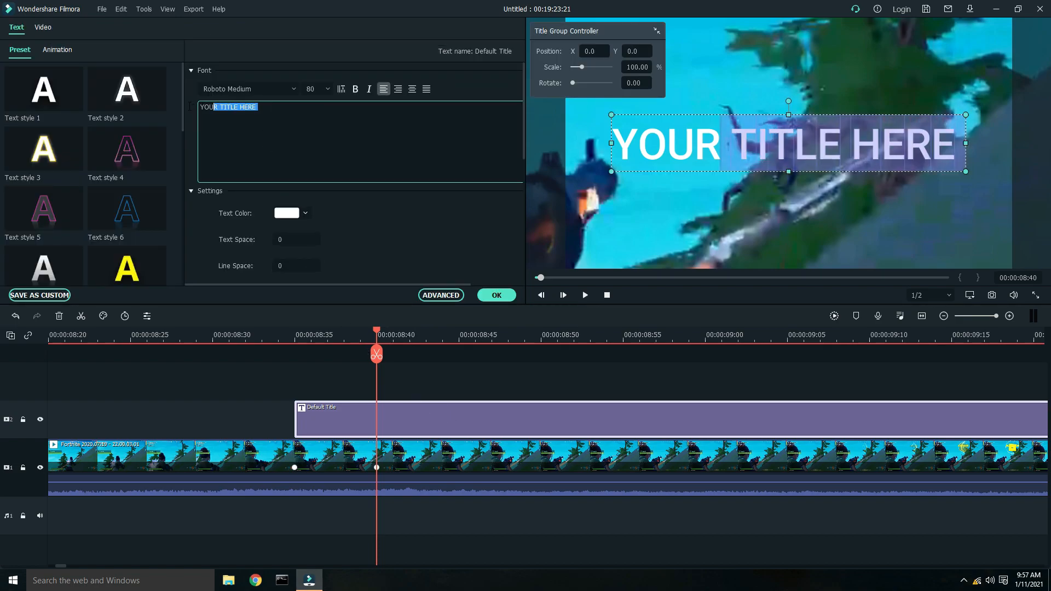
{"action": "key", "text": "BackSpace"}
{"action": "type", "text": "+"}
{"action": "left_click", "coordinate": [791, 157]}
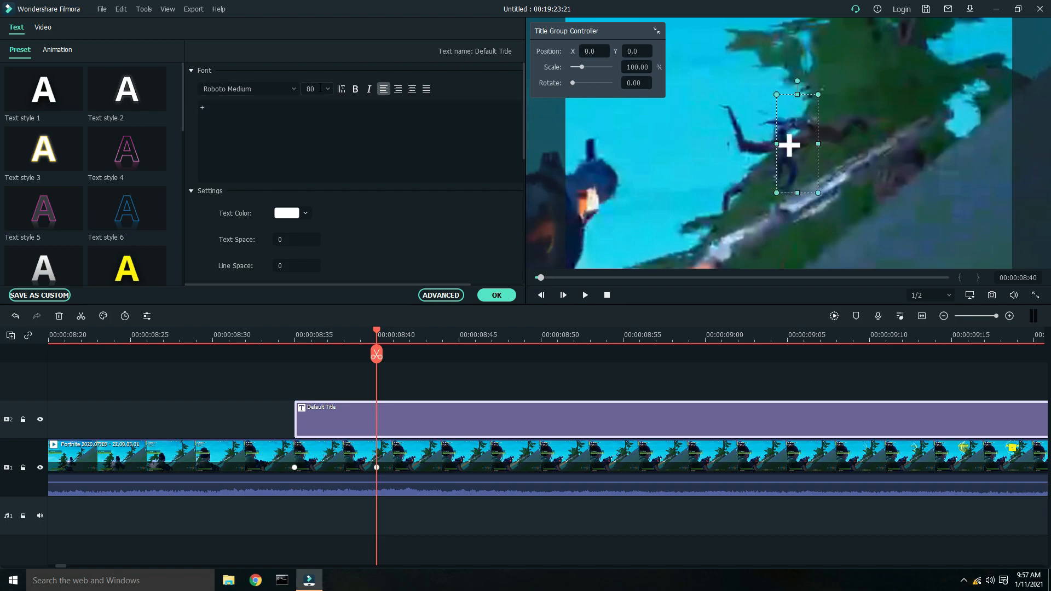
- Set the "+" font size to 150, centre it over the player in the preview, and confirm
{"action": "left_click", "coordinate": [320, 88]}
{"action": "left_click", "coordinate": [317, 179]}
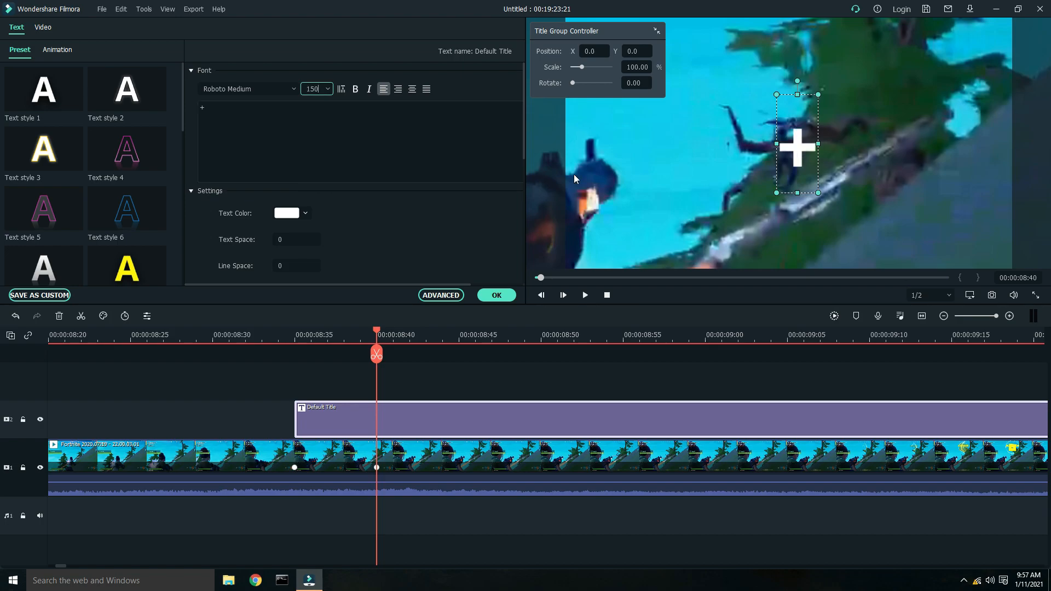
{"action": "left_click_drag", "start_coordinate": [798, 146], "coordinate": [794, 149]}
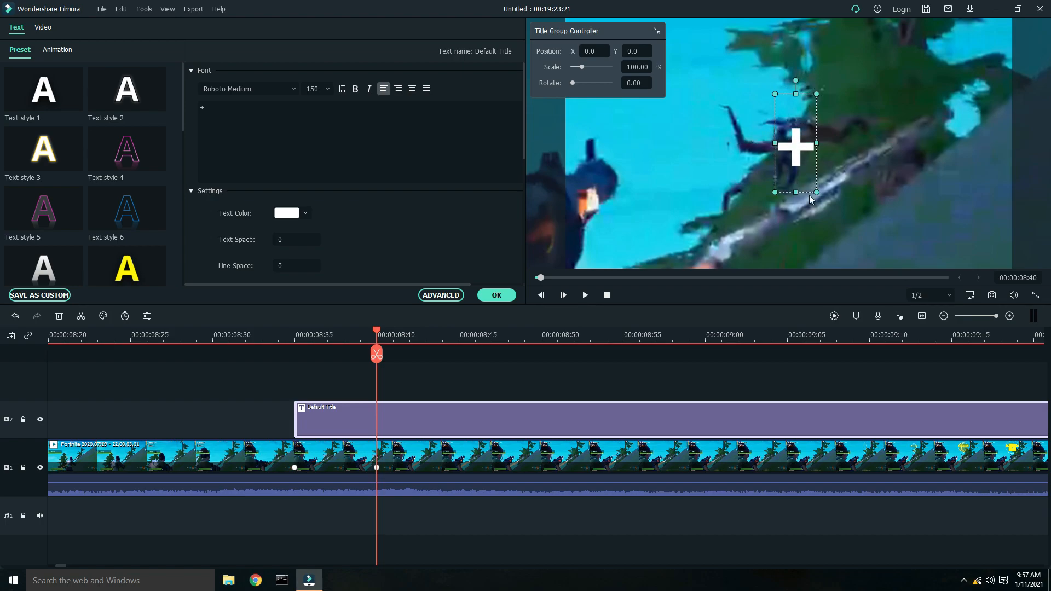
{"action": "left_click_drag", "start_coordinate": [816, 192], "coordinate": [803, 174]}
{"action": "left_click", "coordinate": [495, 296]}
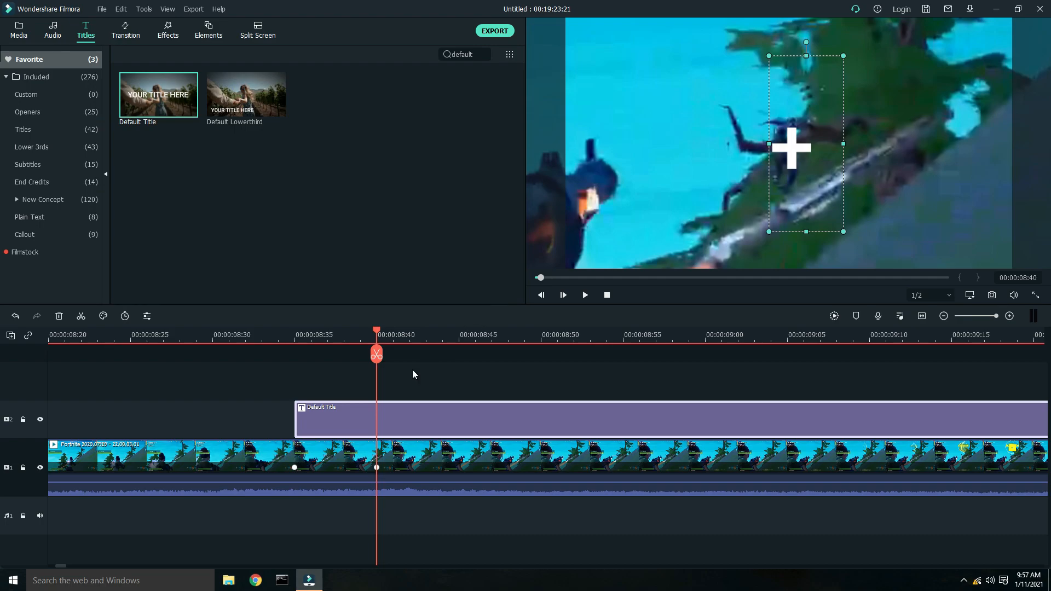
- Scrub ahead to preview the crosshair over the footage, then return to 00:00:08:40
{"action": "left_click_drag", "start_coordinate": [375, 330], "coordinate": [445, 333]}
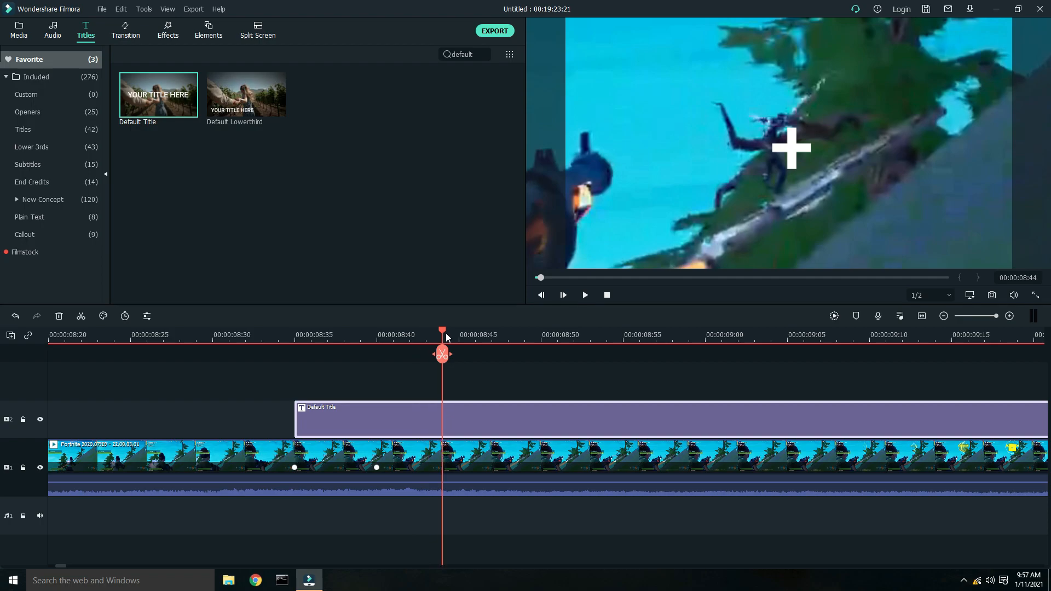
{"action": "left_click", "coordinate": [477, 460]}
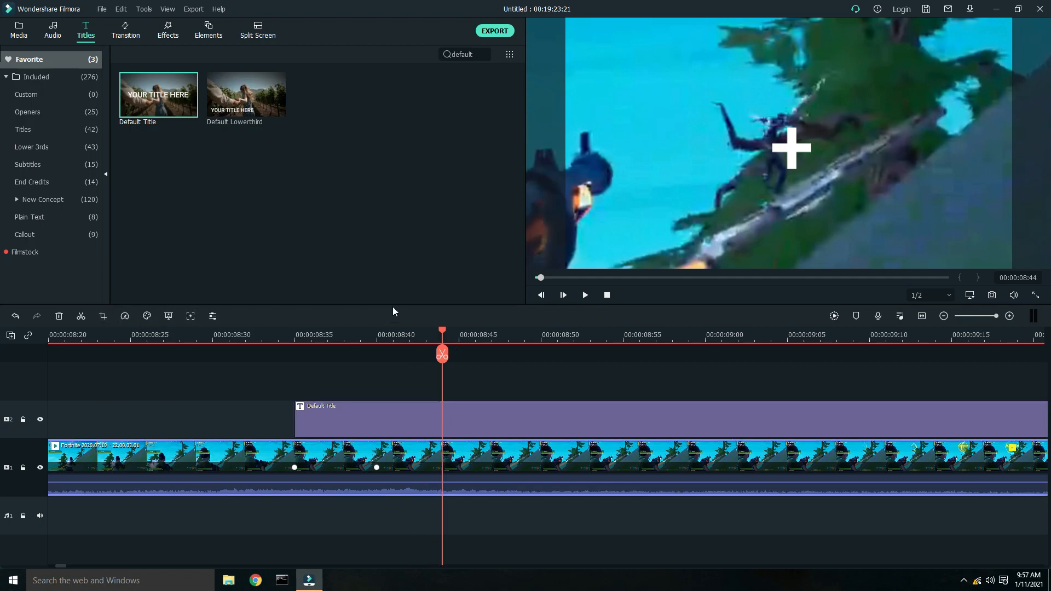
{"action": "left_click_drag", "start_coordinate": [438, 330], "coordinate": [386, 328]}
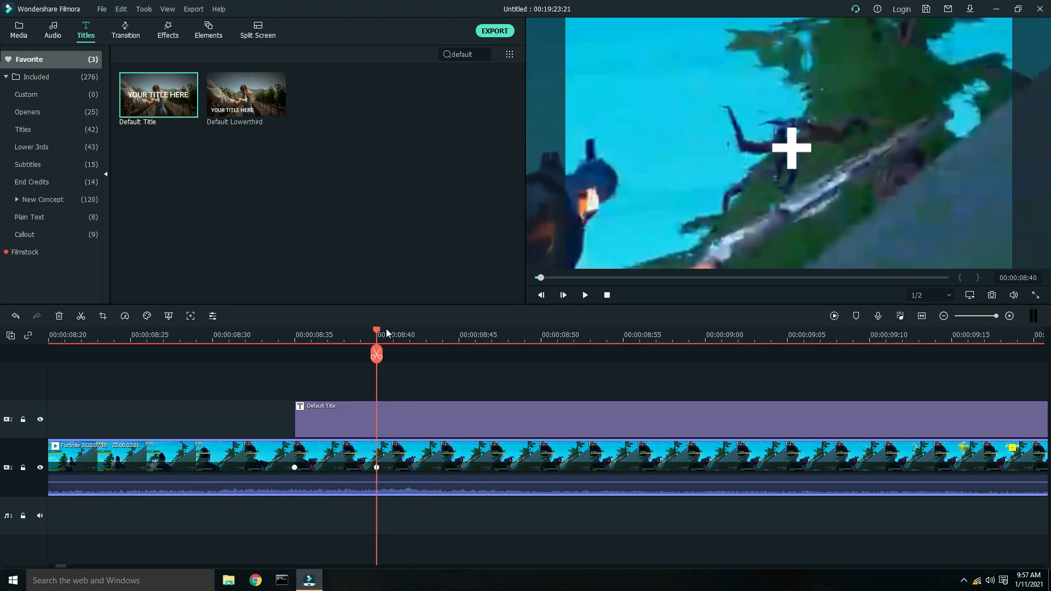
- Reopen the segment's animation settings and reposition the 00:00:08:40 keyframe to X -158.2, Y -1.0
{"action": "double_click", "coordinate": [385, 464]}
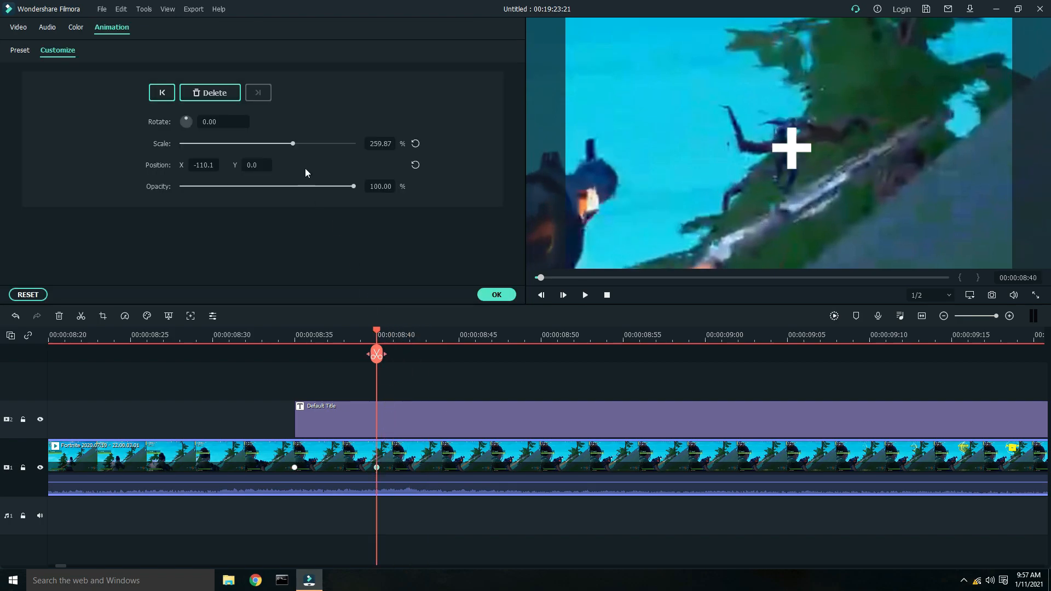
{"action": "left_click_drag", "start_coordinate": [722, 184], "coordinate": [714, 183]}
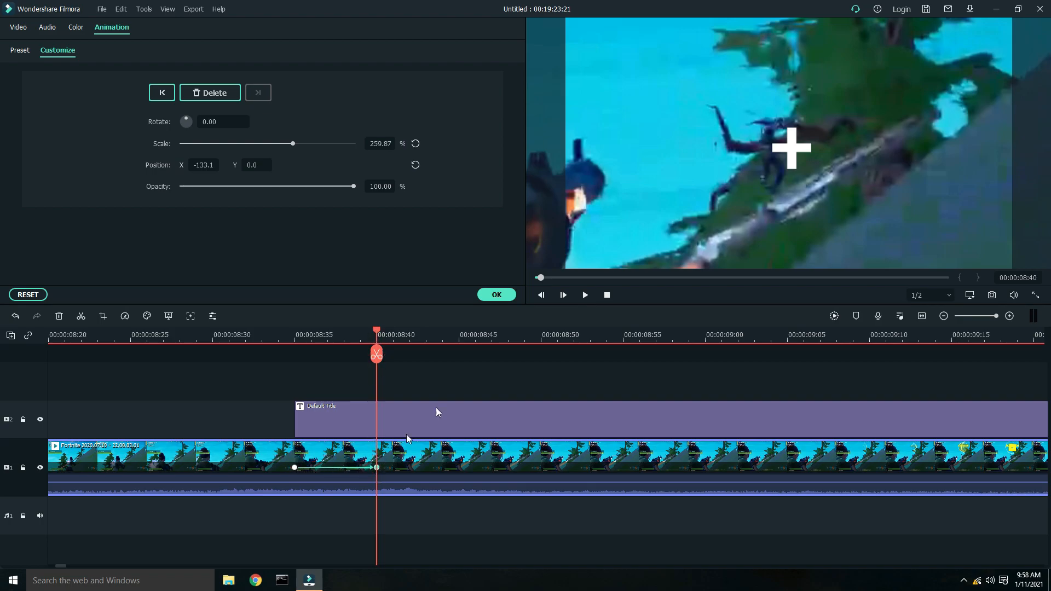
{"action": "left_click", "coordinate": [16, 316]}
{"action": "left_click_drag", "start_coordinate": [376, 332], "coordinate": [307, 342]}
{"action": "left_click", "coordinate": [295, 469]}
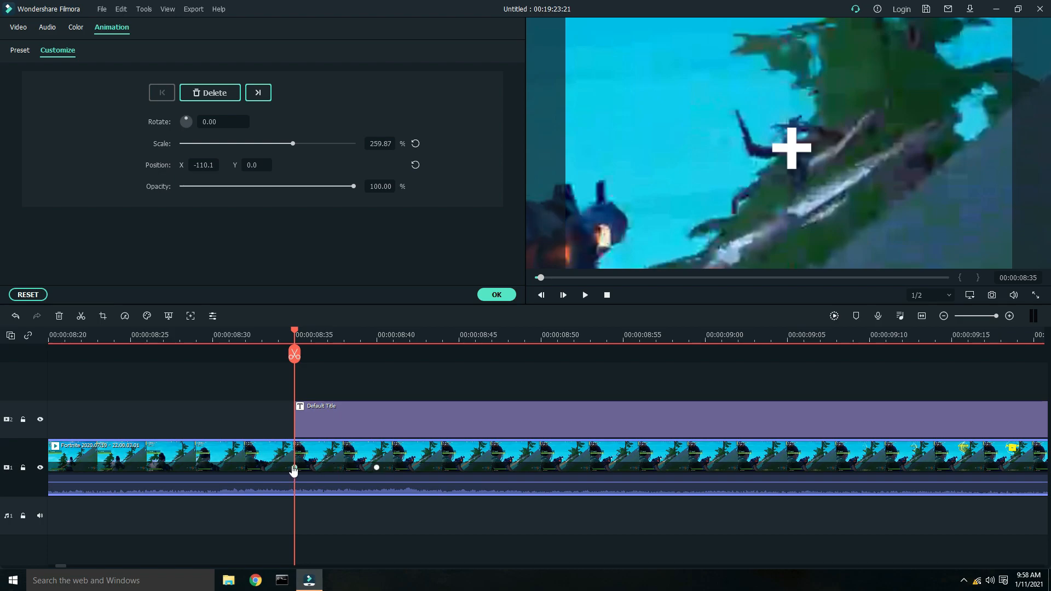
{"action": "left_click_drag", "start_coordinate": [296, 332], "coordinate": [376, 332]}
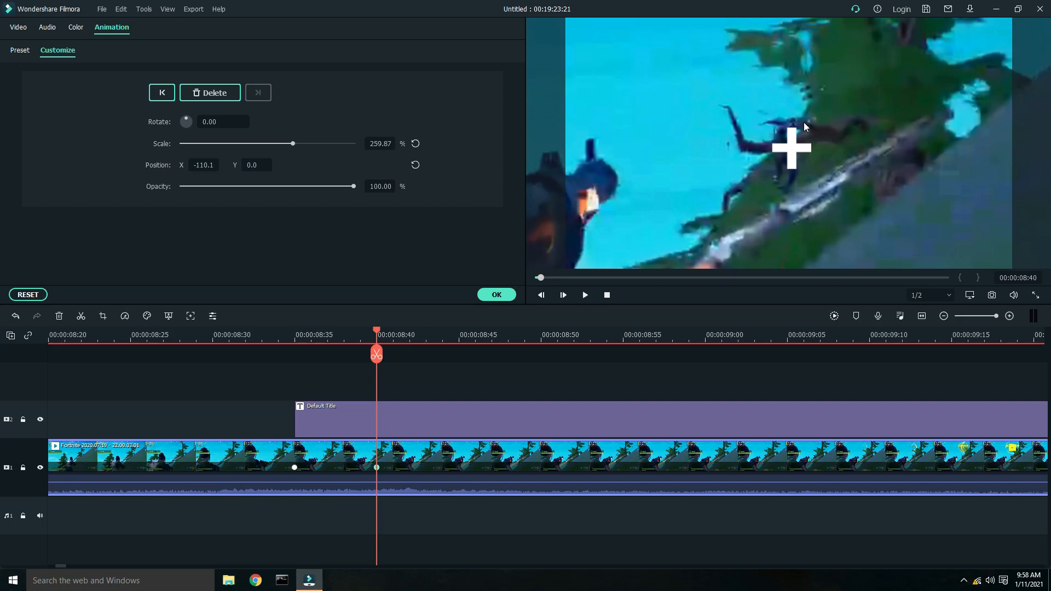
{"action": "left_click_drag", "start_coordinate": [855, 179], "coordinate": [833, 181]}
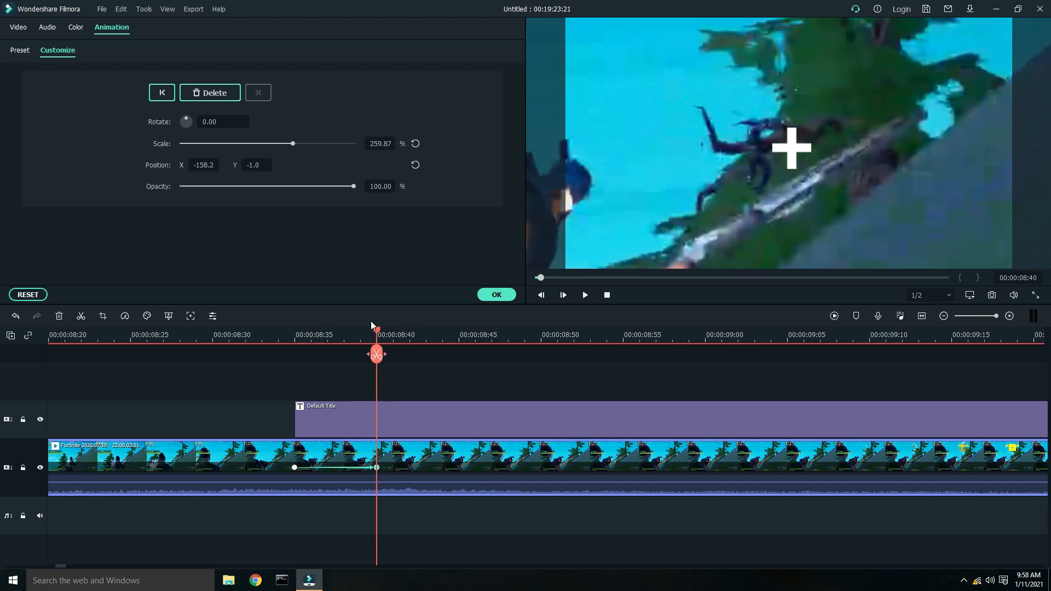
- Add a keyframe at 00:00:08:45 and pan the zoomed picture to X -73.1, Y -1.0
{"action": "left_click", "coordinate": [400, 336]}
{"action": "left_click_drag", "start_coordinate": [399, 336], "coordinate": [465, 342]}
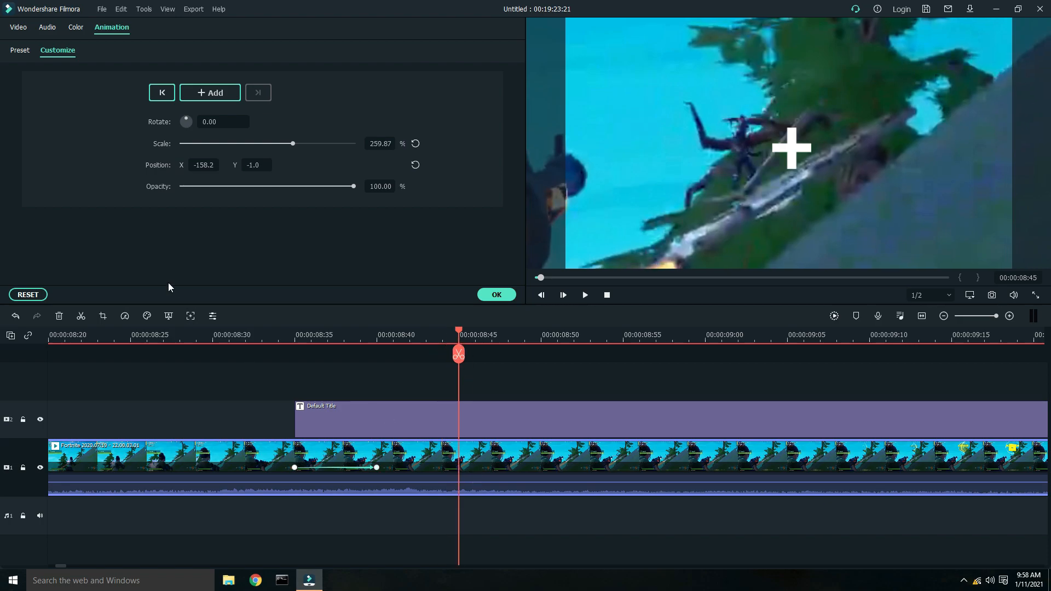
{"action": "left_click", "coordinate": [201, 94]}
{"action": "left_click_drag", "start_coordinate": [706, 173], "coordinate": [753, 179]}
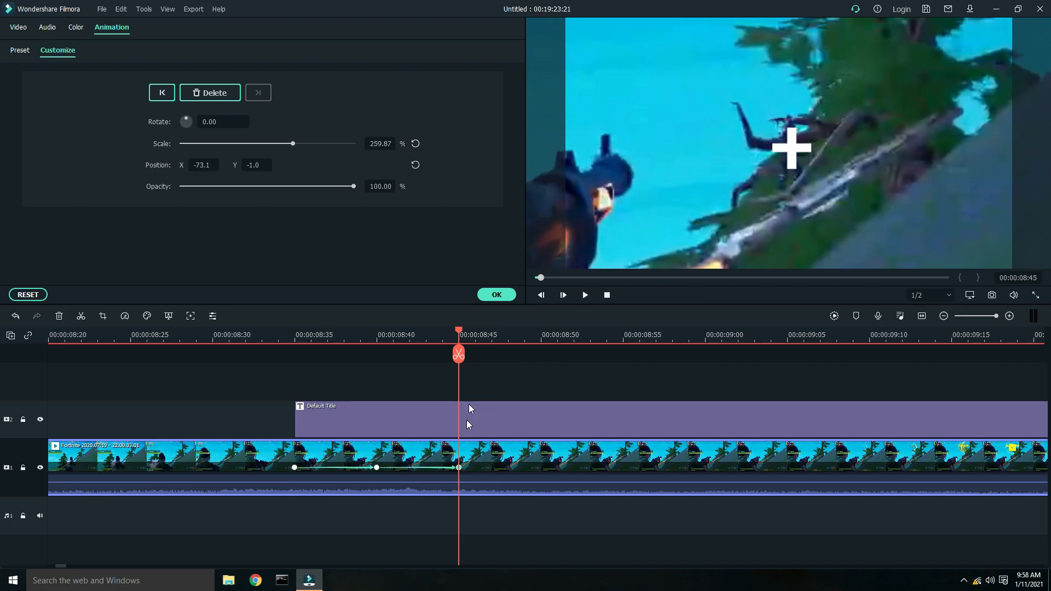
- Add a keyframe at 00:00:08:50 and pan the zoomed picture to X -40.0, Y -14.0
{"action": "left_click_drag", "start_coordinate": [477, 336], "coordinate": [545, 343]}
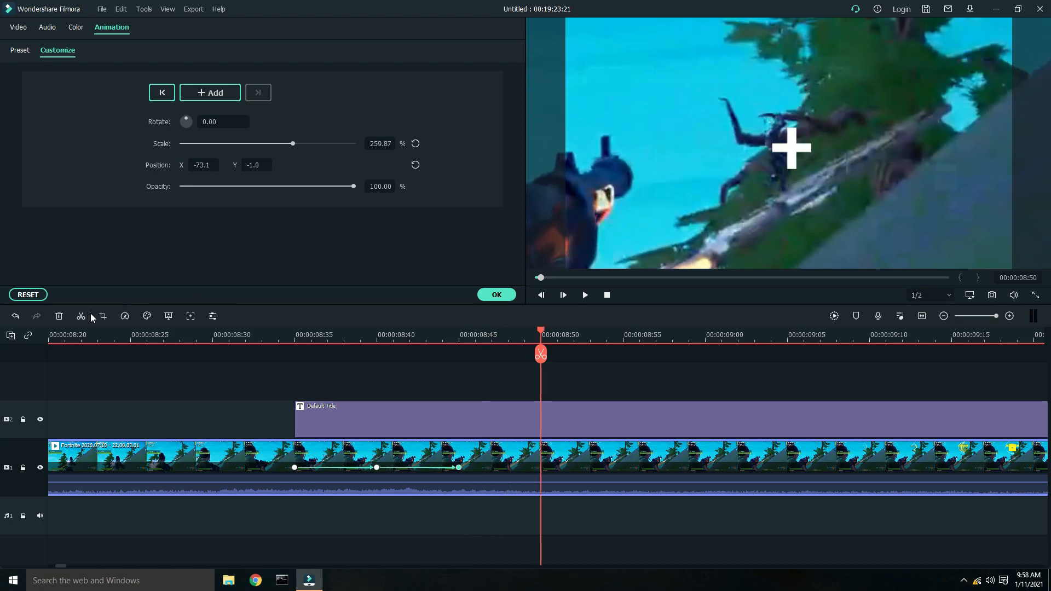
{"action": "left_click", "coordinate": [214, 93]}
{"action": "left_click_drag", "start_coordinate": [728, 194], "coordinate": [736, 197]}
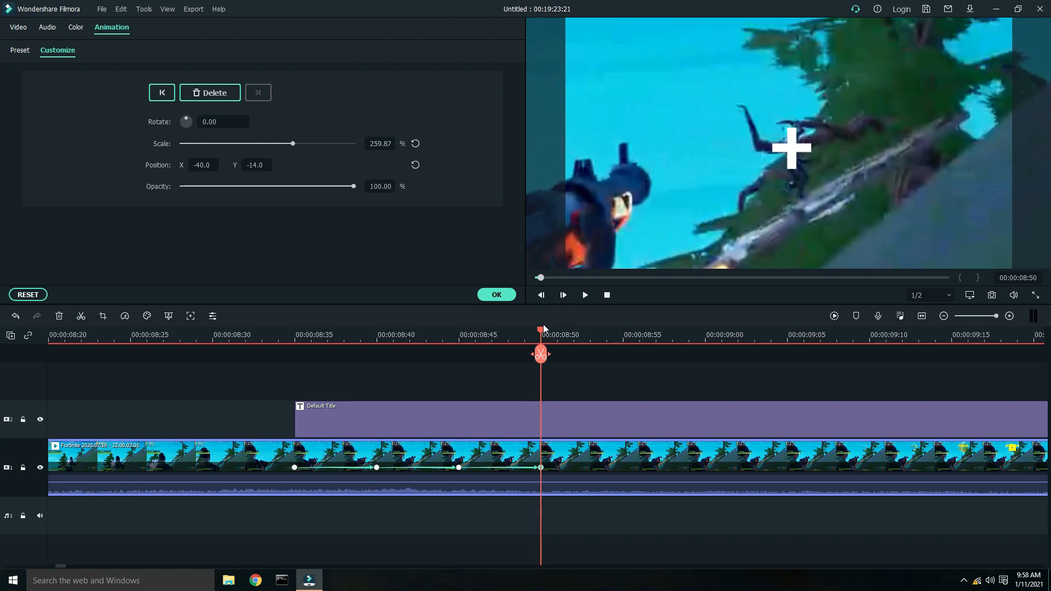
- Add keyframes at 00:00:08:54 and 00:00:08:59, panning the picture to X 0.0, Y -25.1 and X 23.0, Y -21.0
{"action": "left_click_drag", "start_coordinate": [550, 329], "coordinate": [620, 359]}
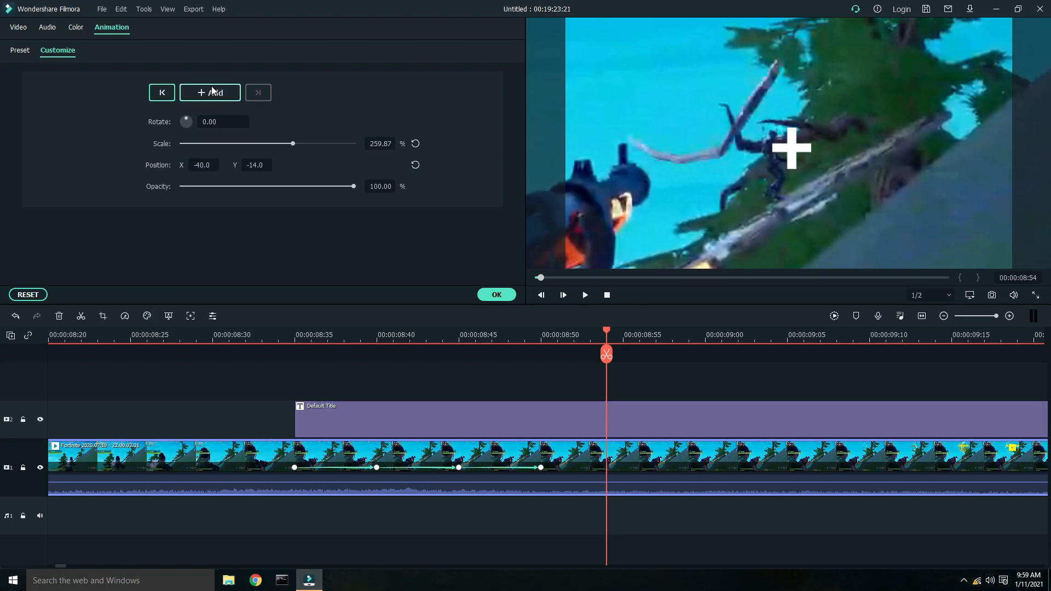
{"action": "left_click_drag", "start_coordinate": [745, 182], "coordinate": [761, 186]}
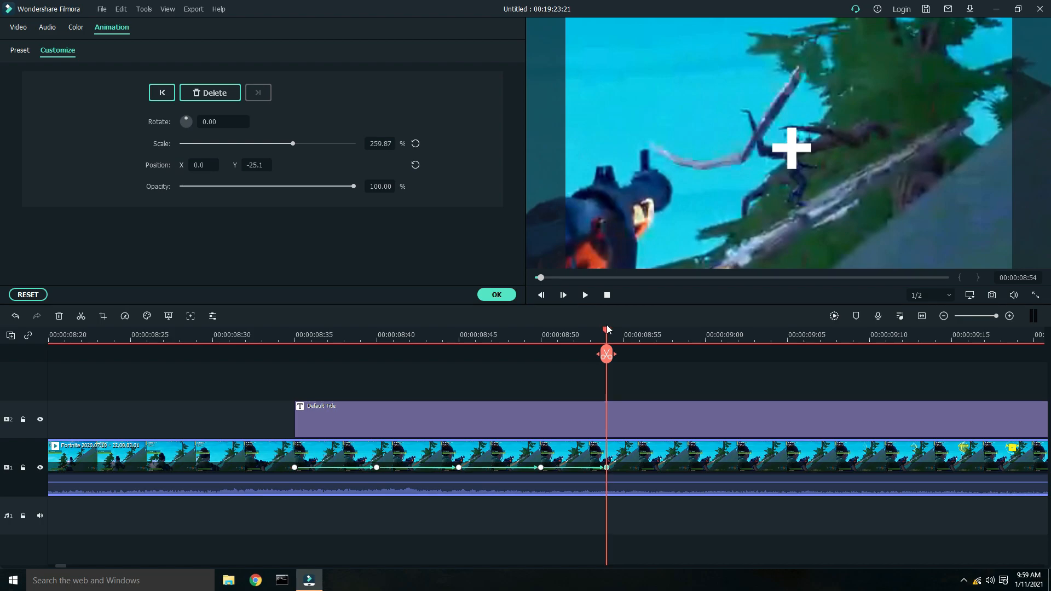
{"action": "left_click_drag", "start_coordinate": [614, 335], "coordinate": [693, 352]}
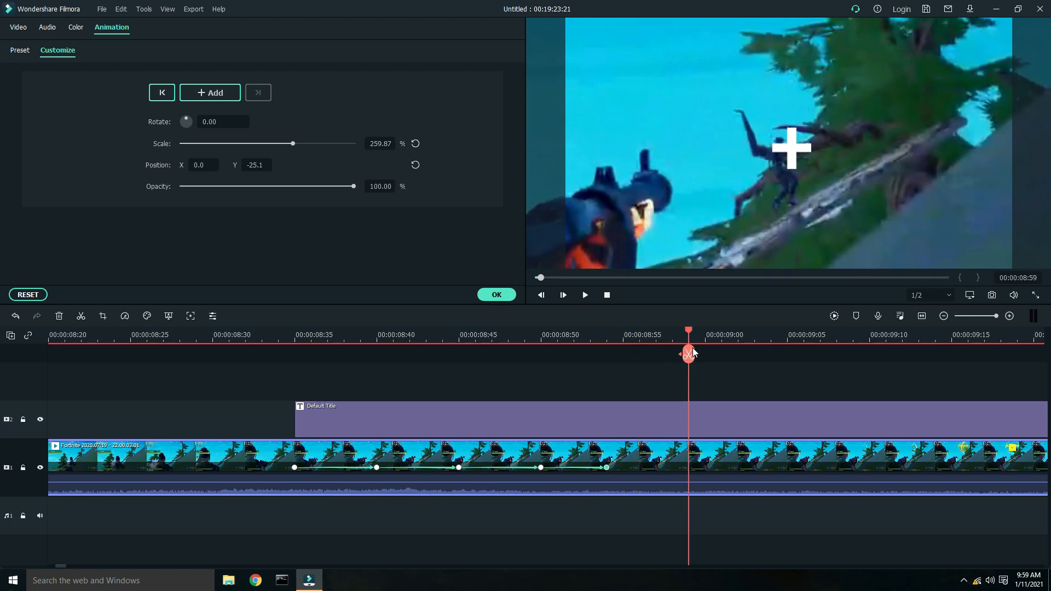
{"action": "left_click", "coordinate": [219, 93]}
{"action": "left_click_drag", "start_coordinate": [754, 200], "coordinate": [764, 198]}
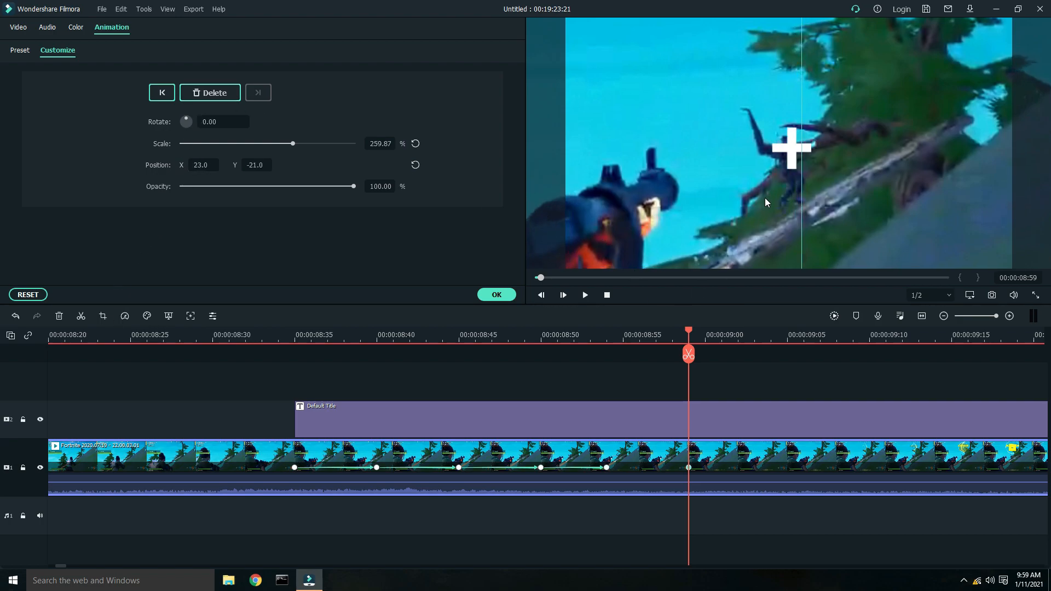
- Add a keyframe at 00:00:09:05 with the picture at X 23.0, Y -20.0
{"action": "left_click_drag", "start_coordinate": [709, 335], "coordinate": [789, 355]}
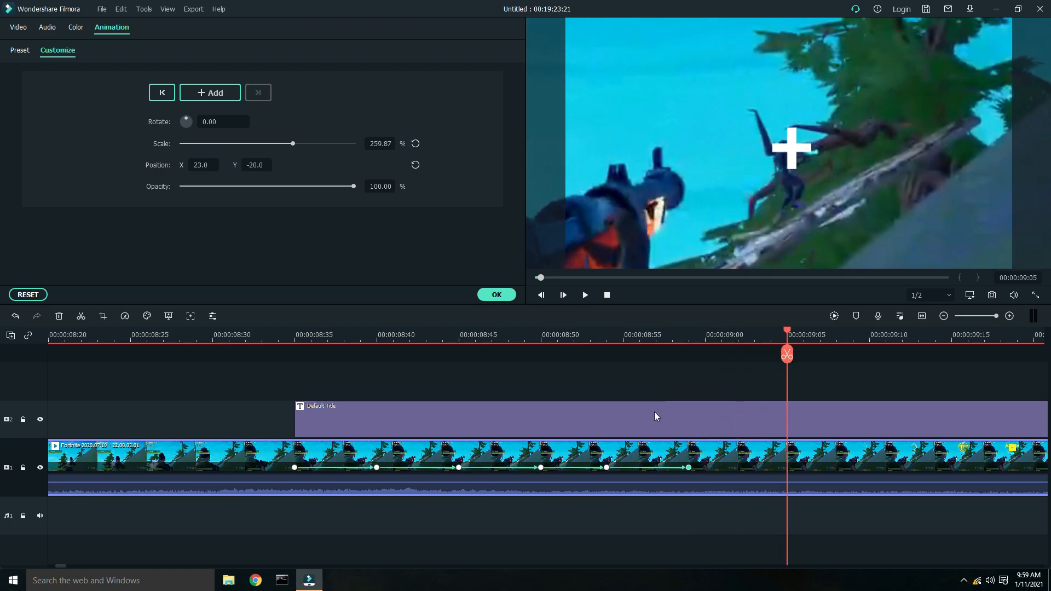
{"action": "left_click", "coordinate": [187, 93]}
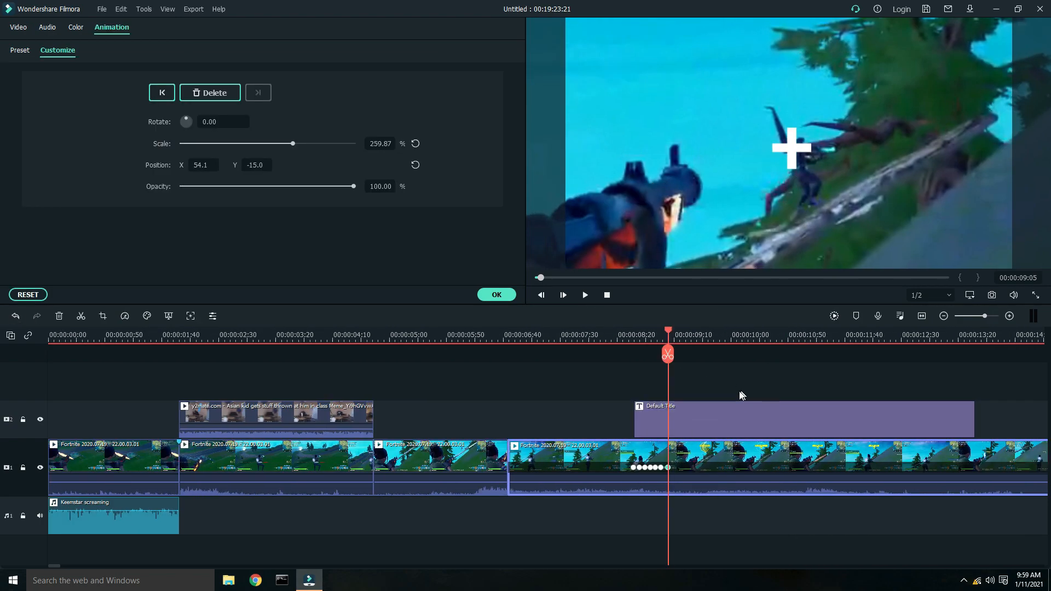
- Keep adding tracking keyframes up to 00:00:09:20, panning the picture to X 64.1, Y 33.1 there
{"action": "left_click_drag", "start_coordinate": [58, 566], "coordinate": [64, 567]}
{"action": "left_click_drag", "start_coordinate": [145, 336], "coordinate": [734, 322]}
{"action": "left_click_drag", "start_coordinate": [412, 331], "coordinate": [453, 332]}
{"action": "left_click_drag", "start_coordinate": [612, 221], "coordinate": [617, 215]}
{"action": "left_click_drag", "start_coordinate": [465, 333], "coordinate": [496, 333]}
{"action": "left_click", "coordinate": [204, 94]}
{"action": "left_click_drag", "start_coordinate": [650, 207], "coordinate": [645, 195]}
{"action": "left_click_drag", "start_coordinate": [496, 331], "coordinate": [538, 339]}
{"action": "left_click", "coordinate": [209, 92]}
{"action": "left_click_drag", "start_coordinate": [657, 208], "coordinate": [663, 202]}
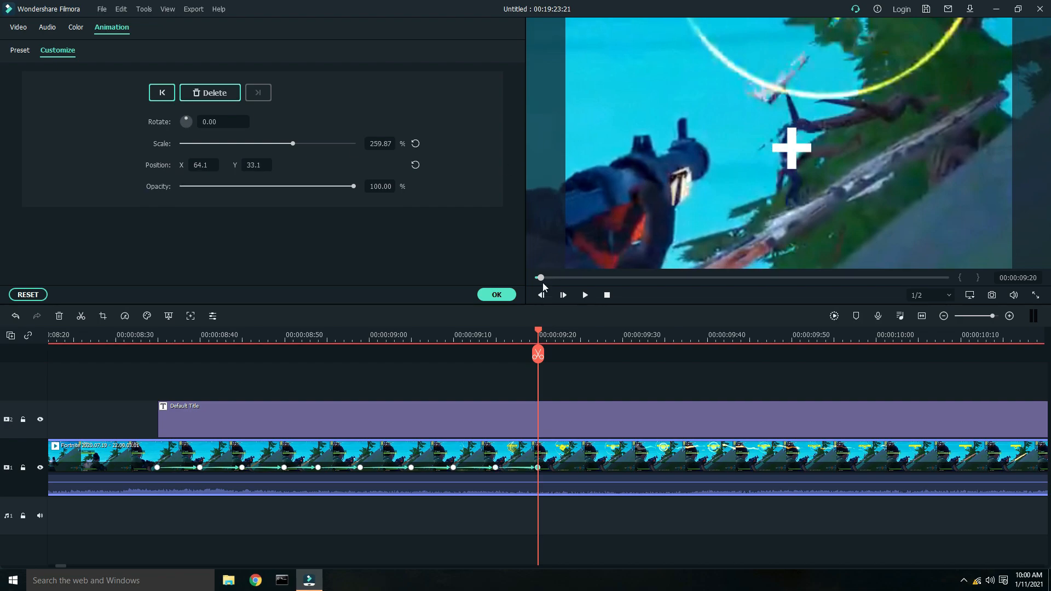
- Add keyframes at 00:00:09:25 and 00:00:09:35, panning the picture to X 80.1, Y 43.1 and X 80.1, Y 34.1
{"action": "left_click_drag", "start_coordinate": [550, 336], "coordinate": [581, 341]}
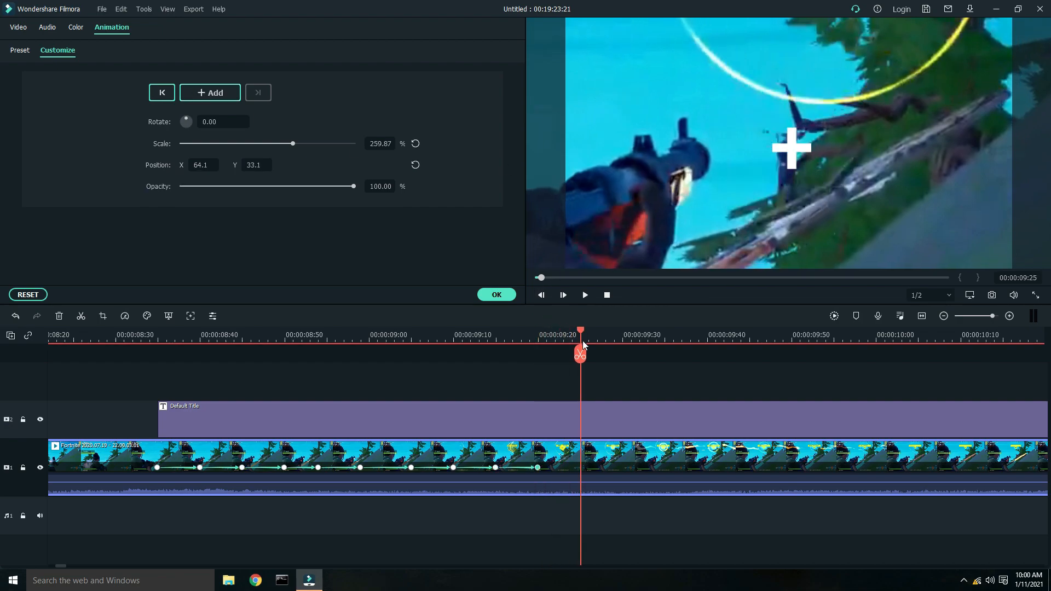
{"action": "left_click", "coordinate": [217, 93]}
{"action": "left_click_drag", "start_coordinate": [750, 173], "coordinate": [757, 168]}
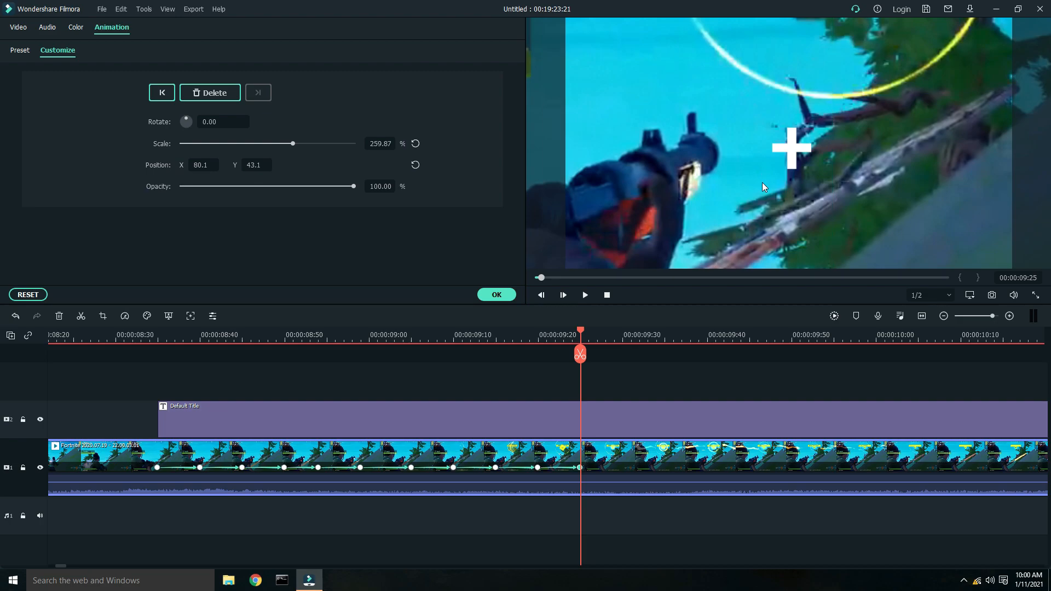
{"action": "left_click_drag", "start_coordinate": [588, 329], "coordinate": [623, 340]}
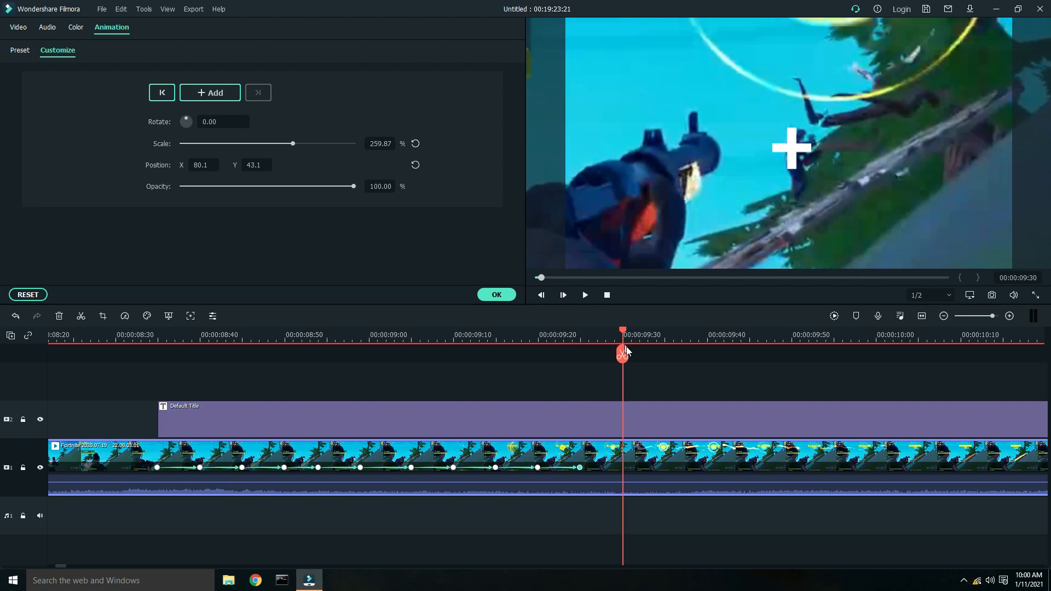
{"action": "left_click", "coordinate": [205, 95]}
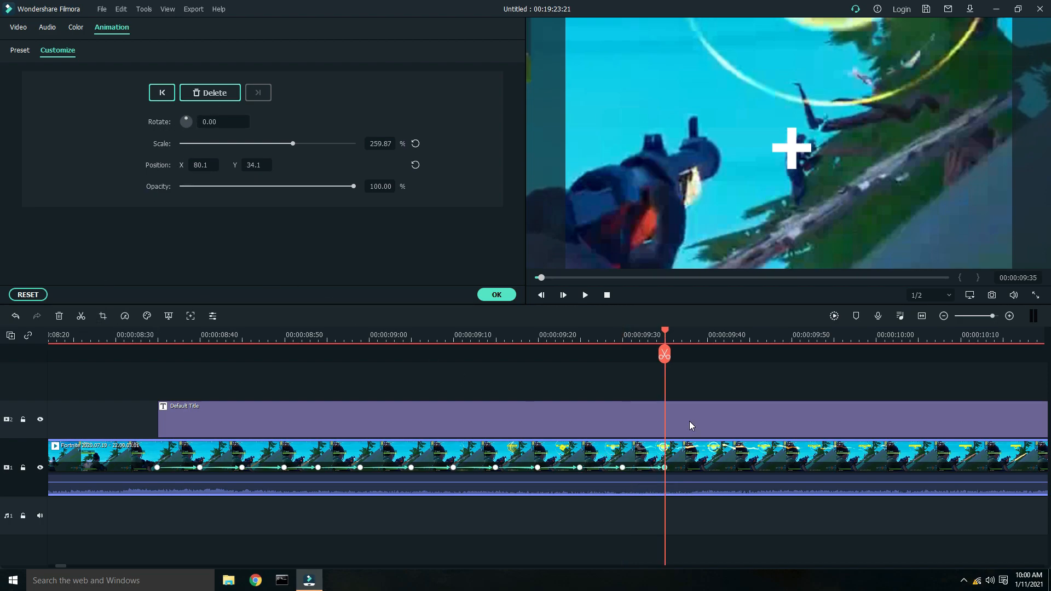
- Split the crosshair title at 00:00:09:35 and delete its latter part
{"action": "left_click", "coordinate": [690, 422]}
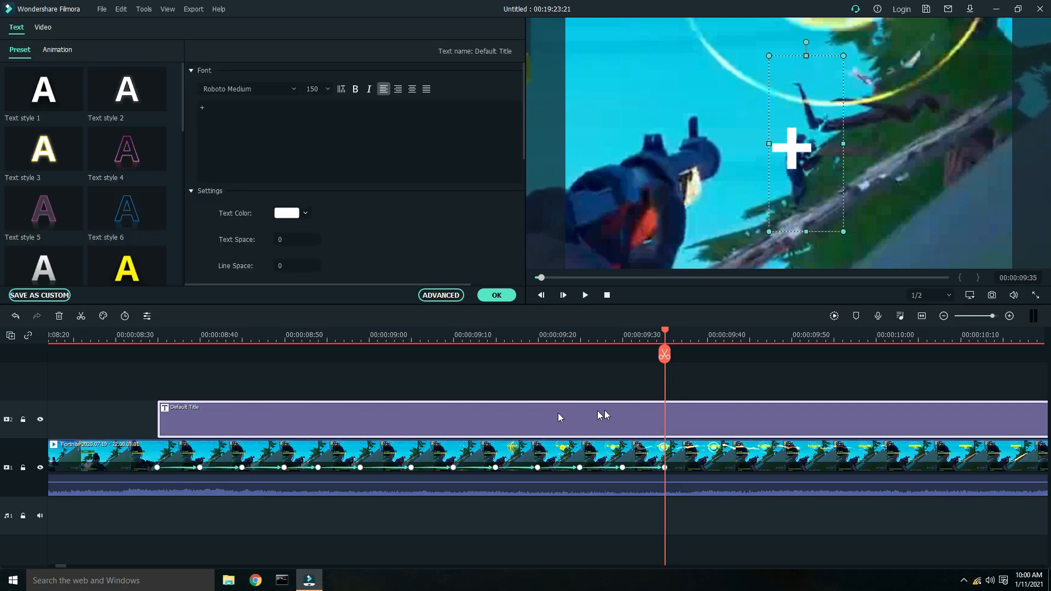
{"action": "left_click", "coordinate": [81, 316]}
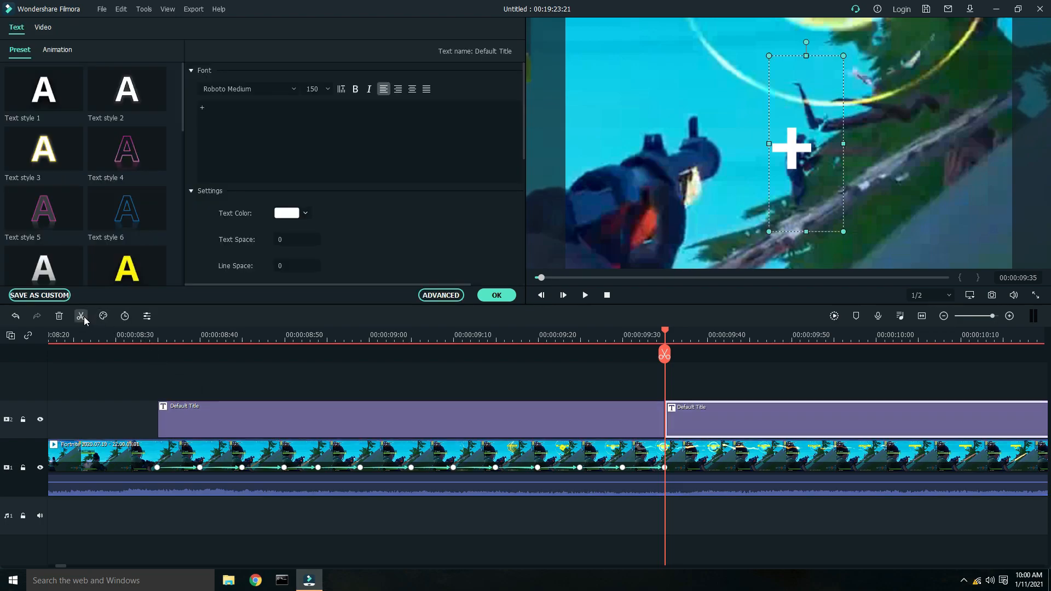
{"action": "right_click", "coordinate": [701, 416]}
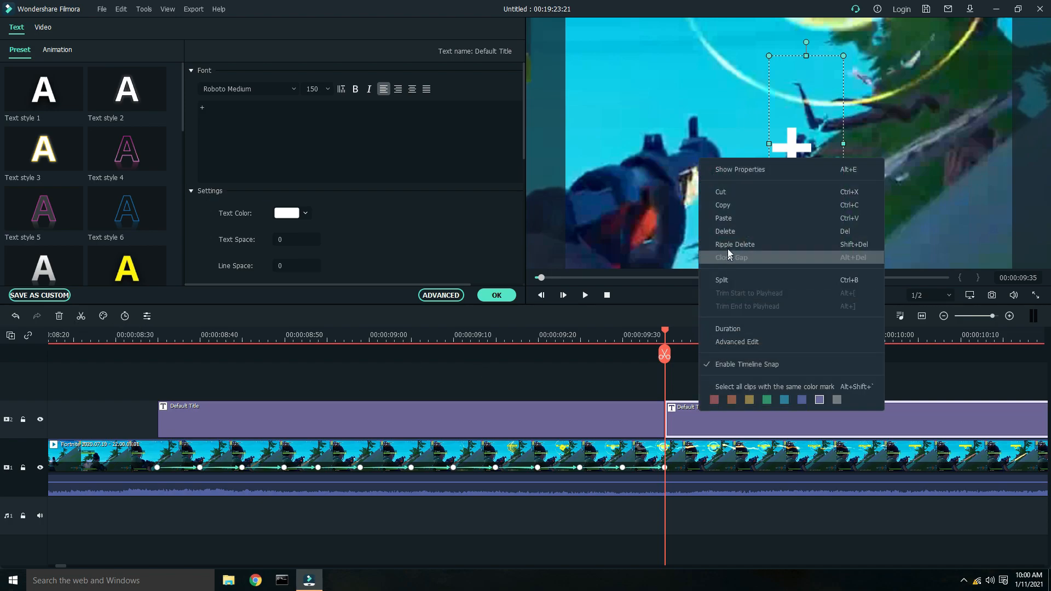
{"action": "left_click", "coordinate": [727, 234]}
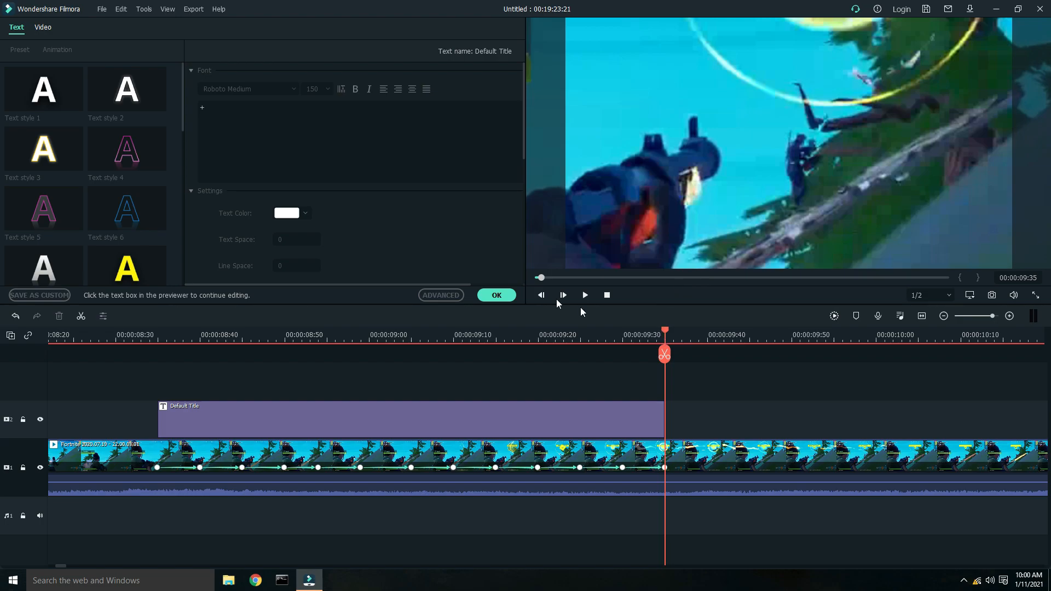
- Delete the remaining crosshair title clip from the timeline
{"action": "left_click", "coordinate": [500, 296]}
{"action": "left_click_drag", "start_coordinate": [664, 332], "coordinate": [128, 388]}
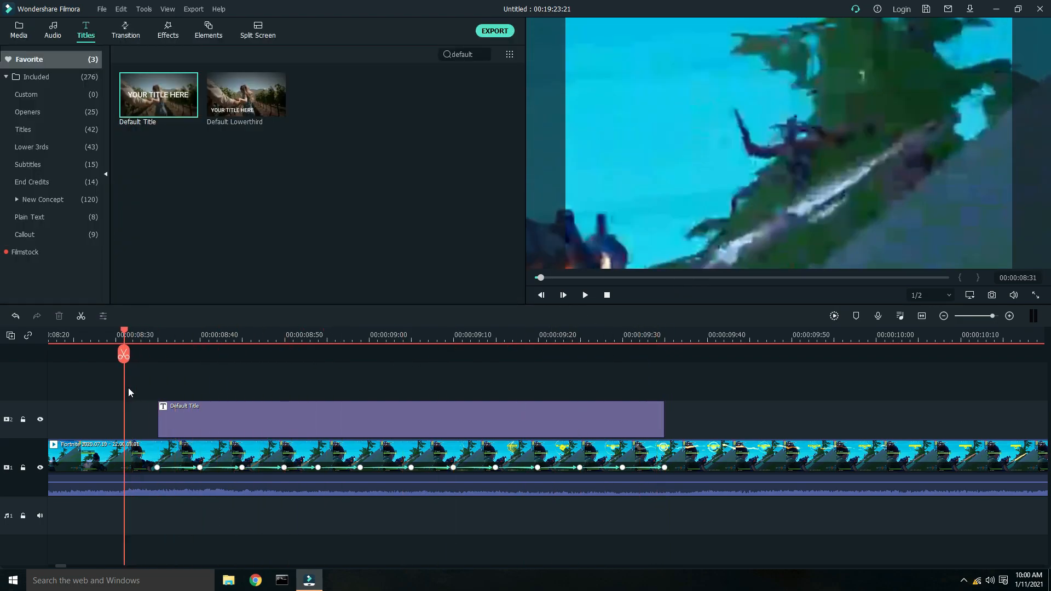
{"action": "left_click", "coordinate": [337, 424]}
{"action": "right_click", "coordinate": [336, 423]}
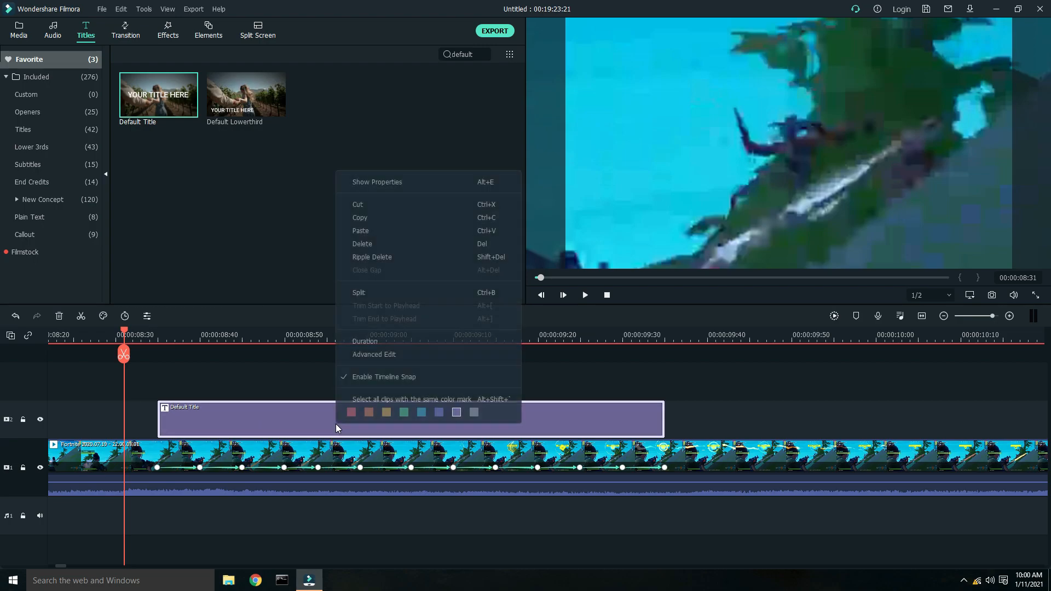
{"action": "left_click", "coordinate": [361, 244]}
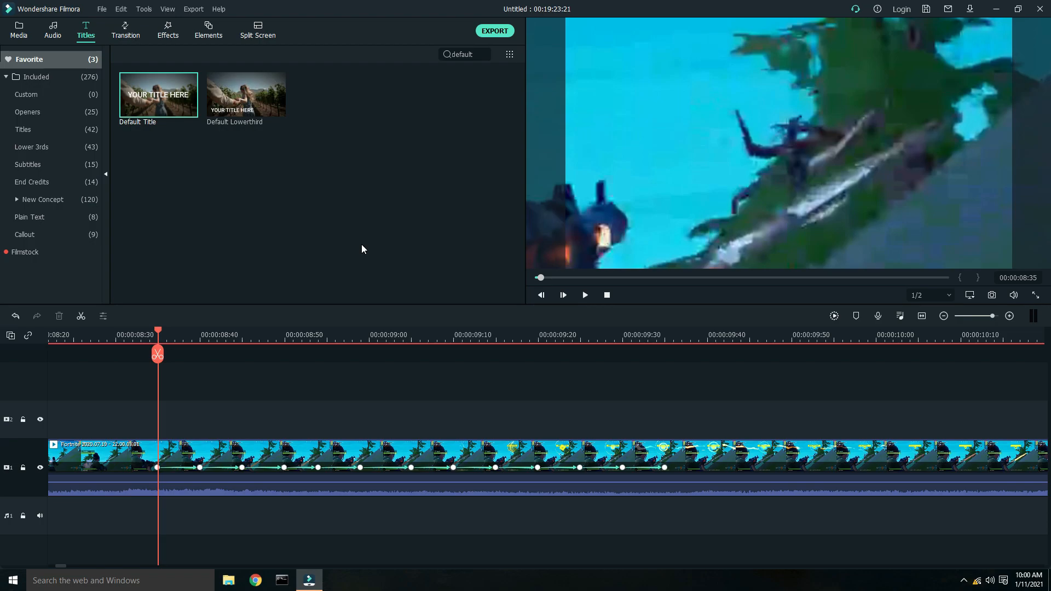
- Play back the zoom-and-pan tracking section several times to review it
{"action": "key", "text": "space"}
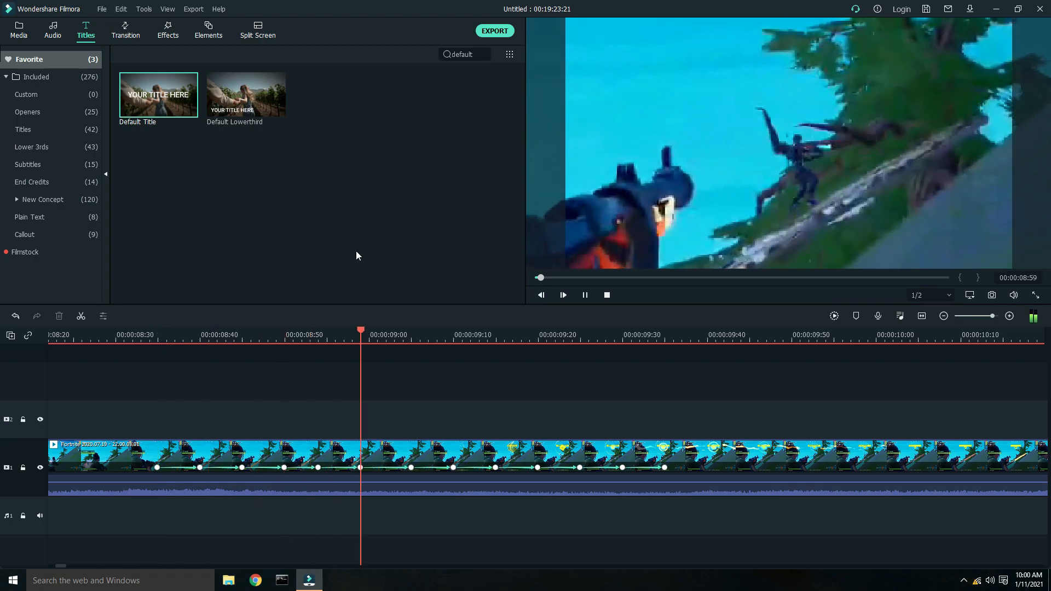
{"action": "key", "text": "space"}
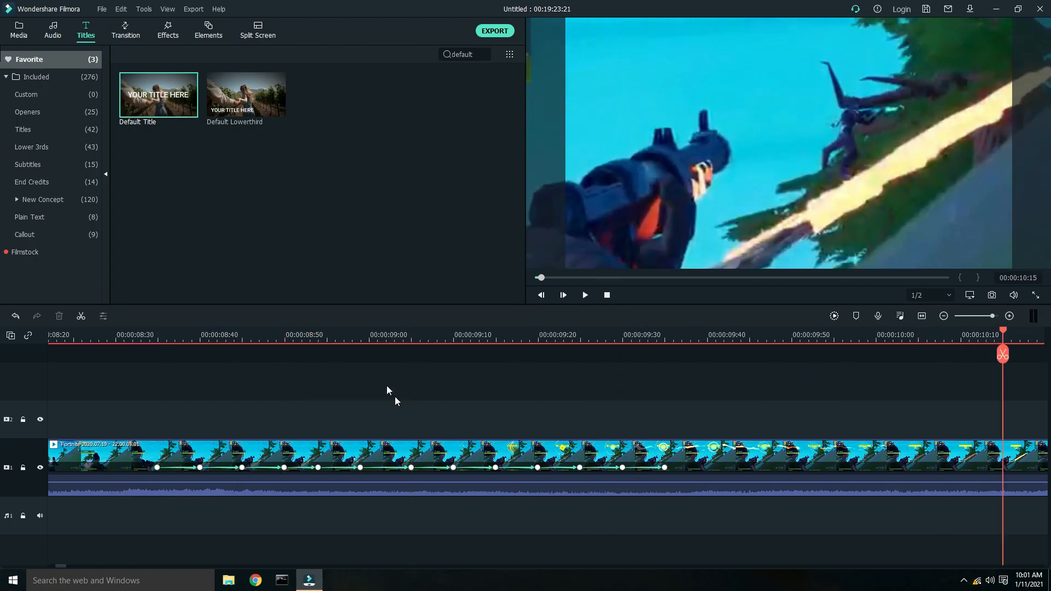
{"action": "left_click", "coordinate": [133, 336]}
{"action": "key", "text": "space"}
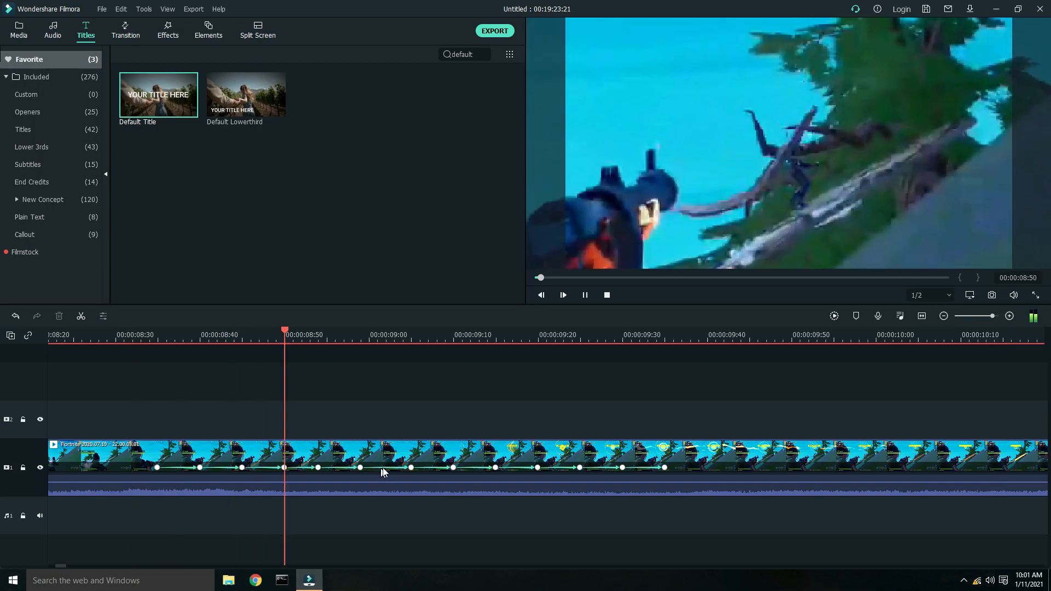
{"action": "left_click", "coordinate": [699, 353]}
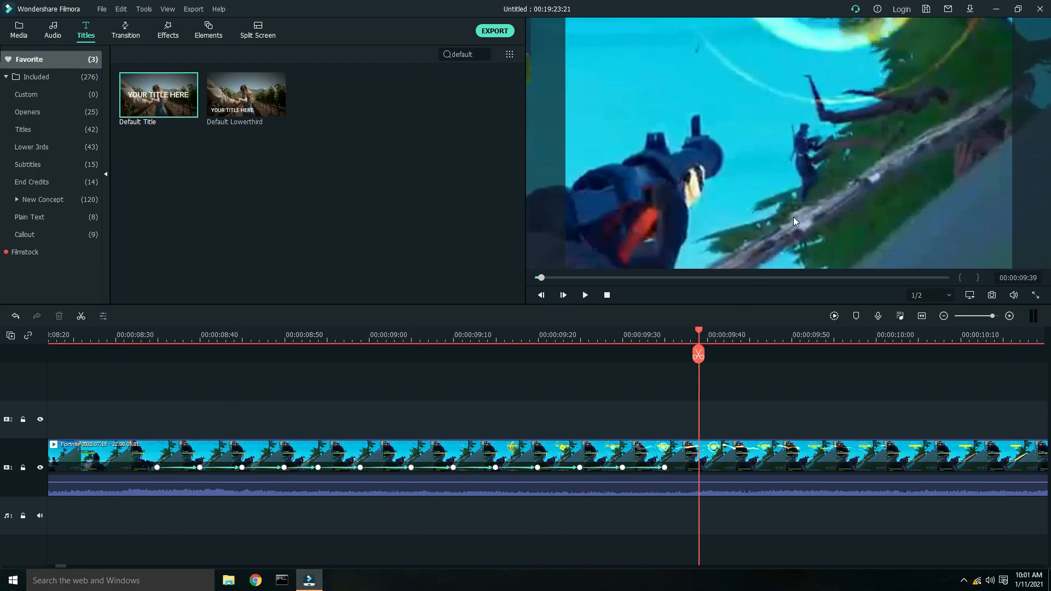
{"action": "left_click", "coordinate": [133, 334]}
{"action": "key", "text": "space"}
{"action": "key", "text": "space"}
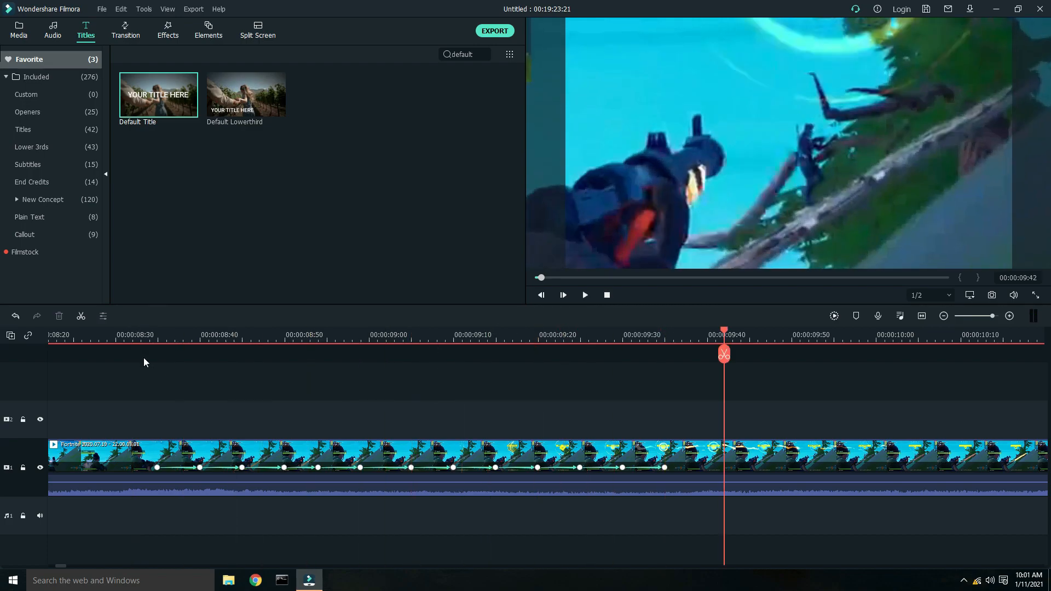
{"action": "left_click", "coordinate": [134, 334]}
{"action": "key", "text": "space"}
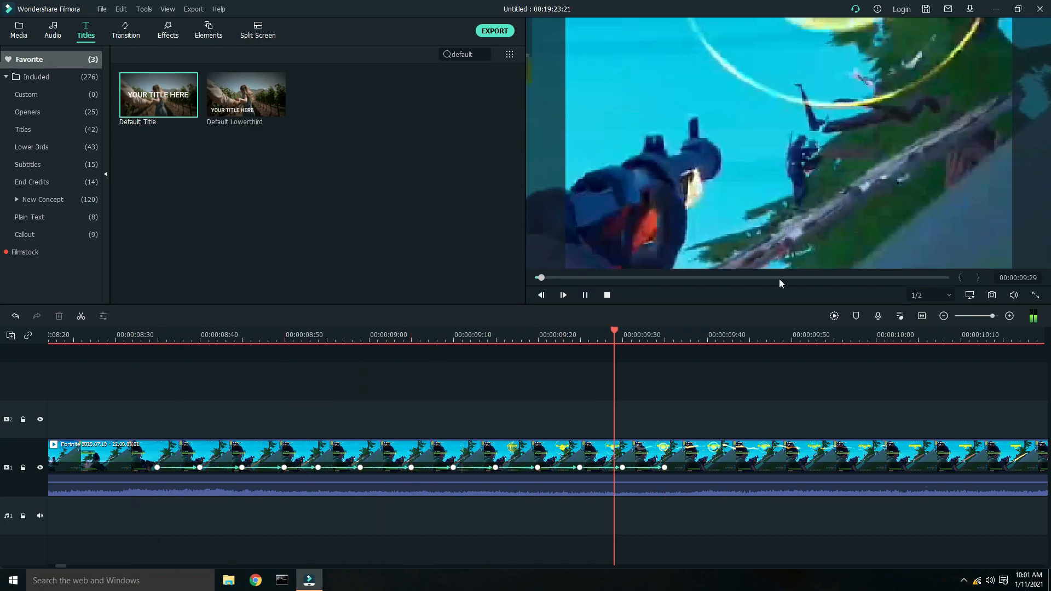
{"action": "key", "text": "space"}
- Split the gameplay clip at 00:00:09:53 and delete the zoomed tracking segment before it
{"action": "scroll", "coordinate": [793, 340], "scroll_direction": "down", "scroll_amount": 6}
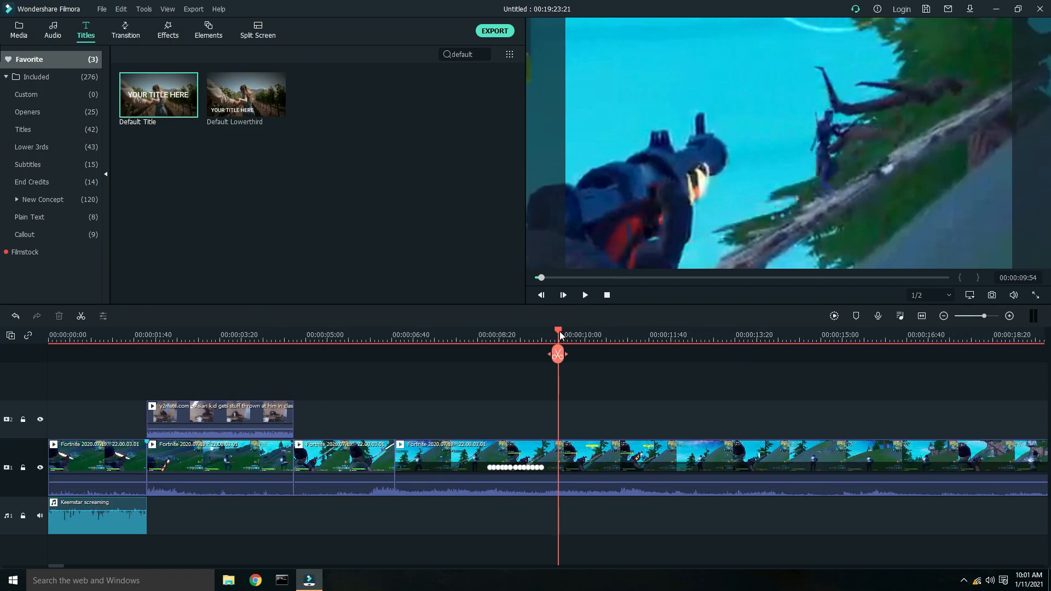
{"action": "left_click_drag", "start_coordinate": [559, 330], "coordinate": [558, 332]}
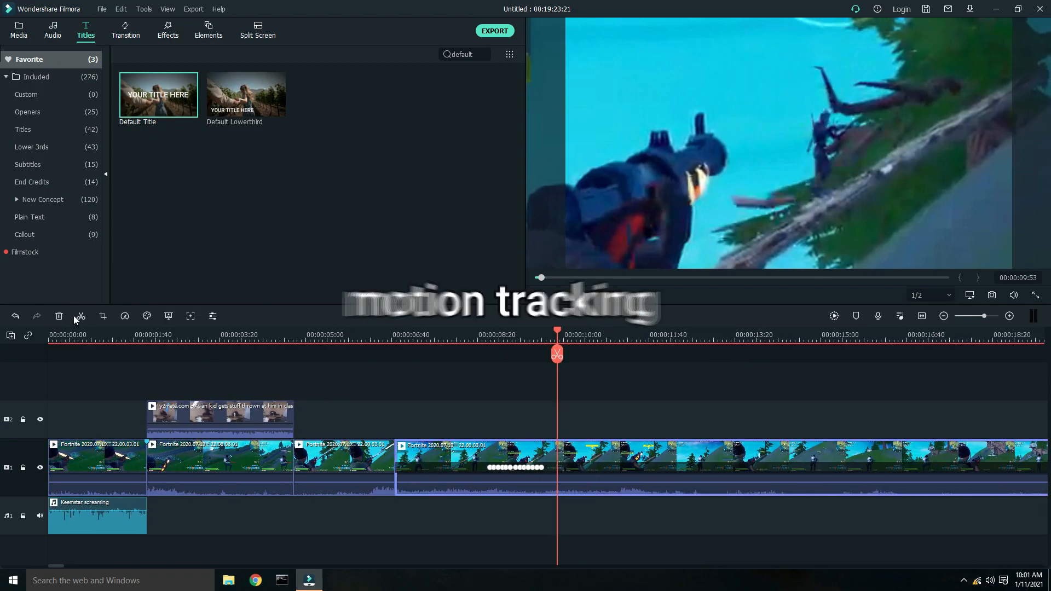
{"action": "key", "text": "ctrl+b"}
{"action": "left_click_drag", "start_coordinate": [406, 425], "coordinate": [441, 482]}
{"action": "right_click", "coordinate": [441, 482]}
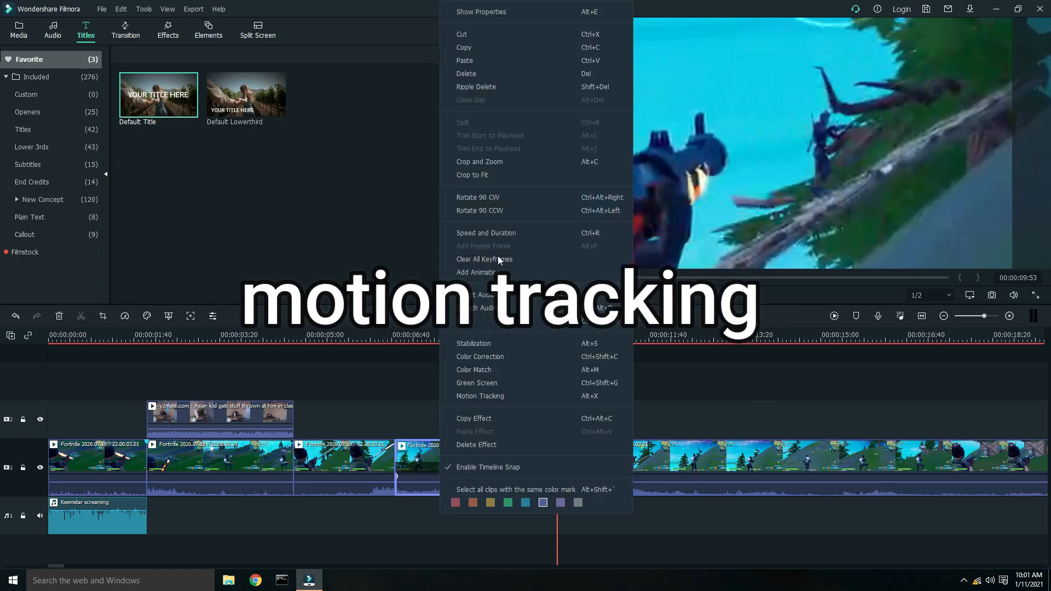
{"action": "left_click", "coordinate": [497, 73]}
- Open the remaining gameplay clip's properties and scrub through it to review the zoomed footage
{"action": "mouse_move", "coordinate": [239, 120]}
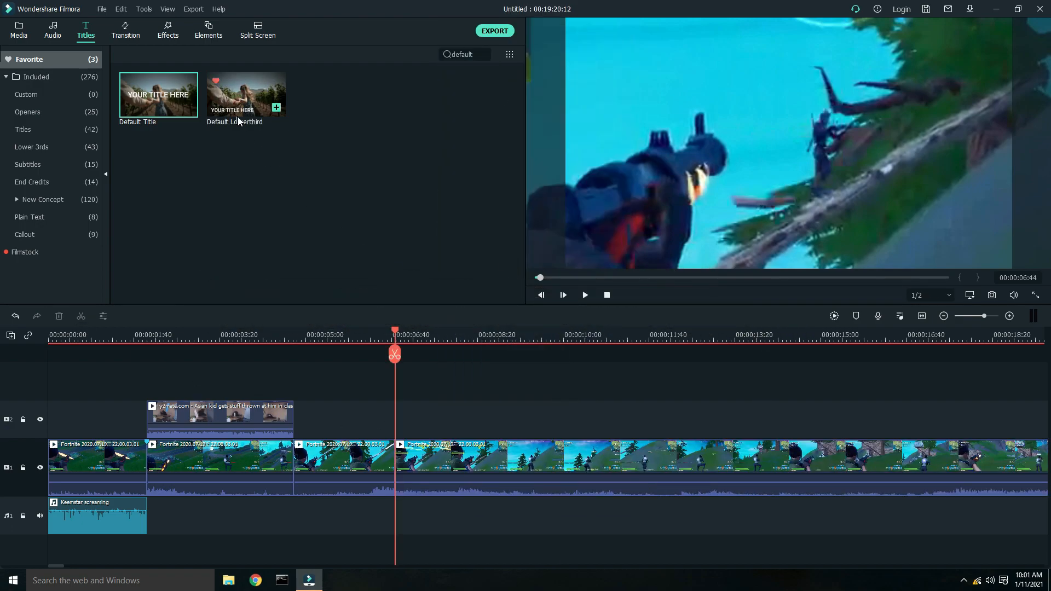
{"action": "left_click", "coordinate": [447, 466]}
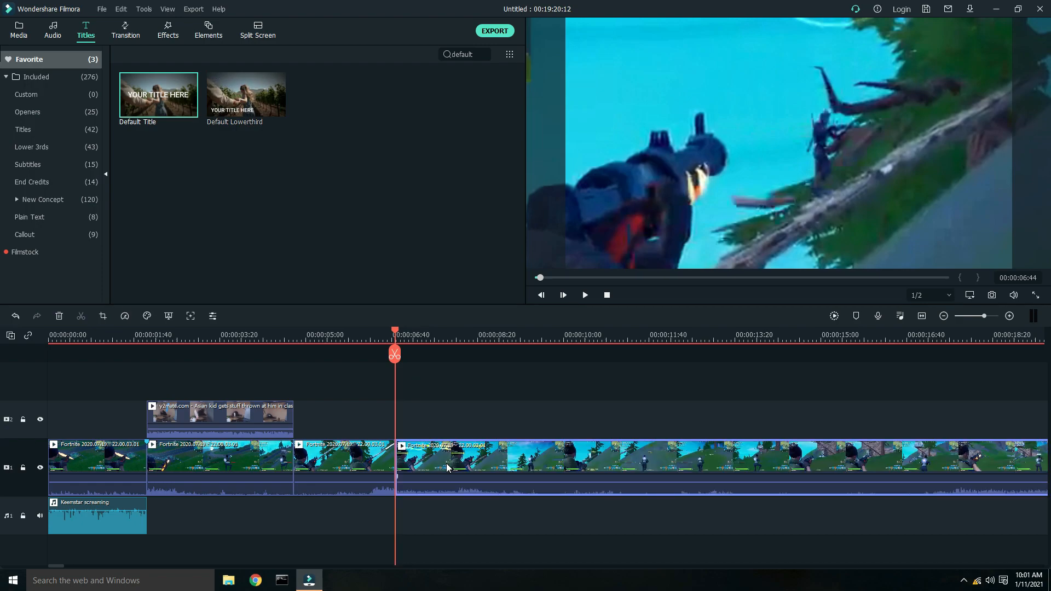
{"action": "left_click", "coordinate": [21, 30]}
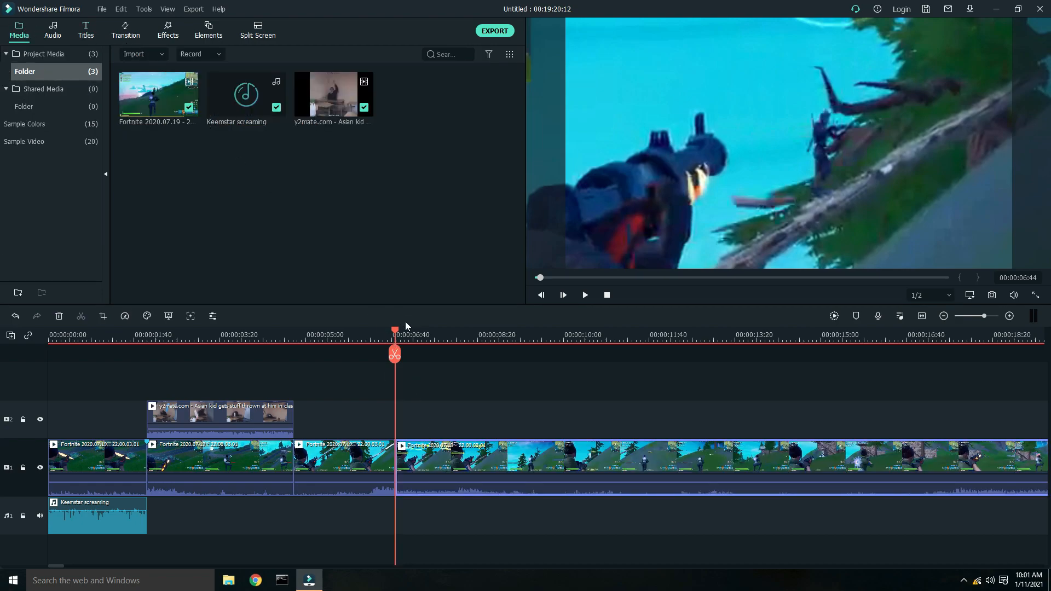
{"action": "left_click_drag", "start_coordinate": [519, 337], "coordinate": [697, 333]}
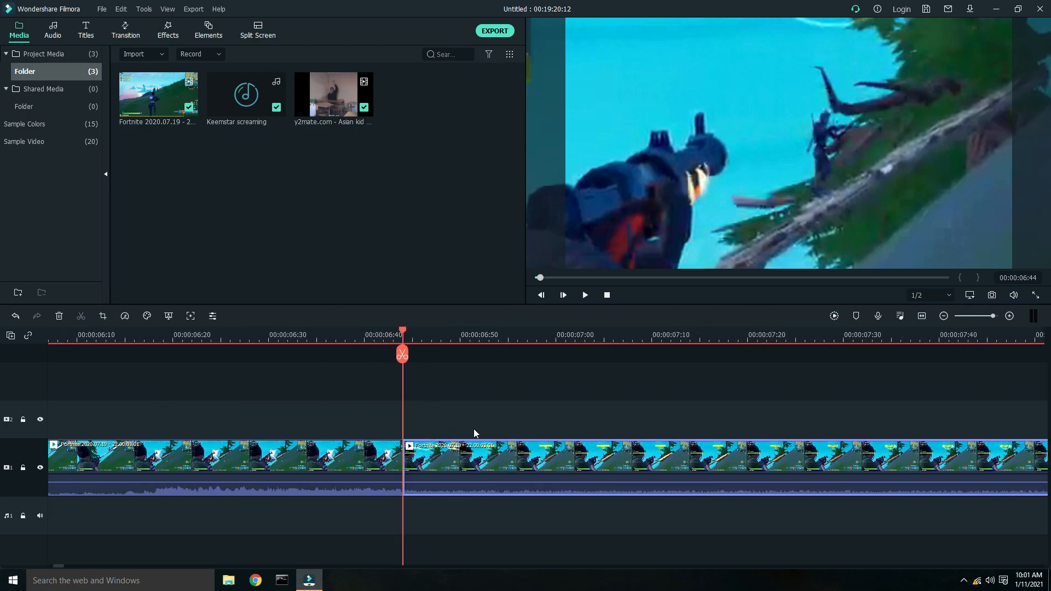
{"action": "left_click_drag", "start_coordinate": [610, 336], "coordinate": [383, 336]}
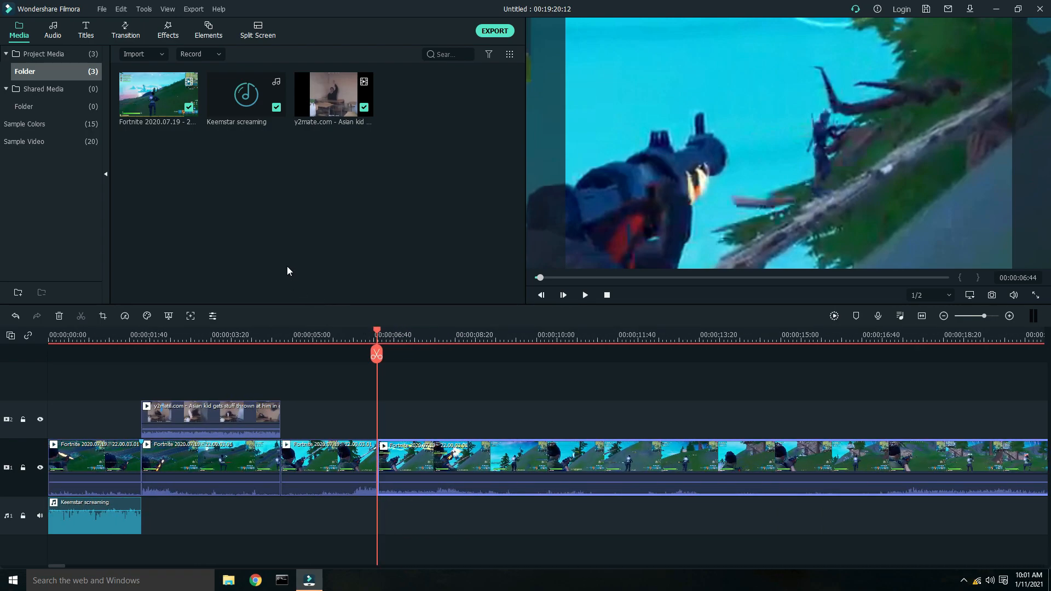
{"action": "double_click", "coordinate": [429, 461]}
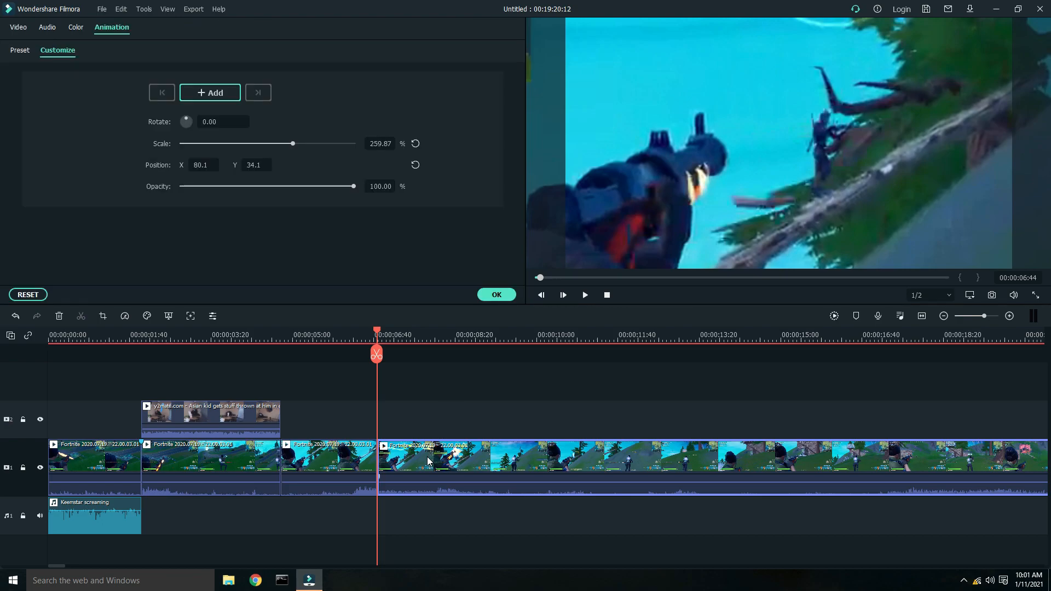
{"action": "left_click", "coordinate": [22, 29]}
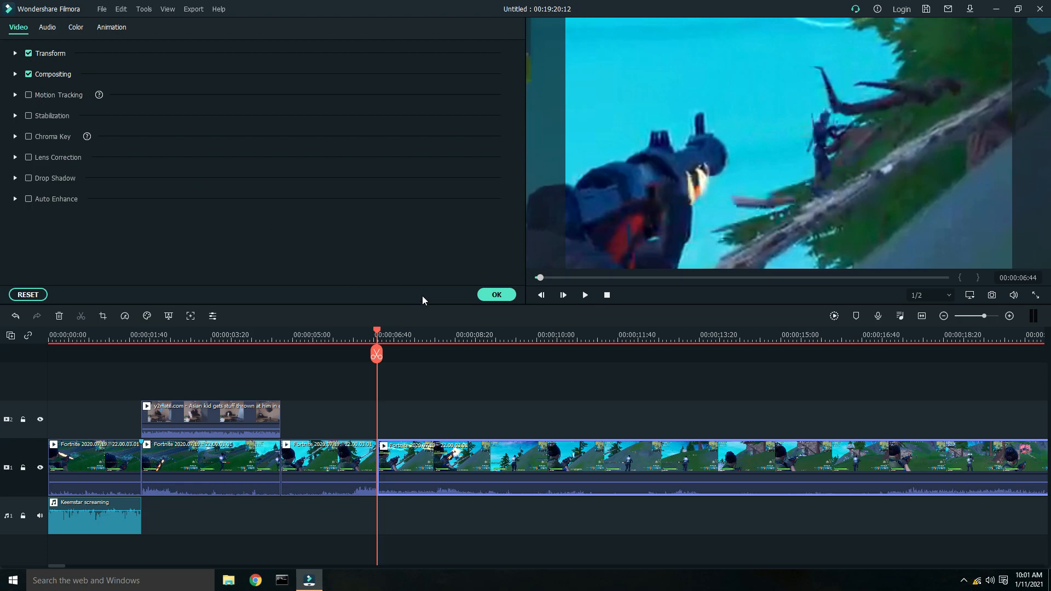
{"action": "left_click", "coordinate": [424, 337]}
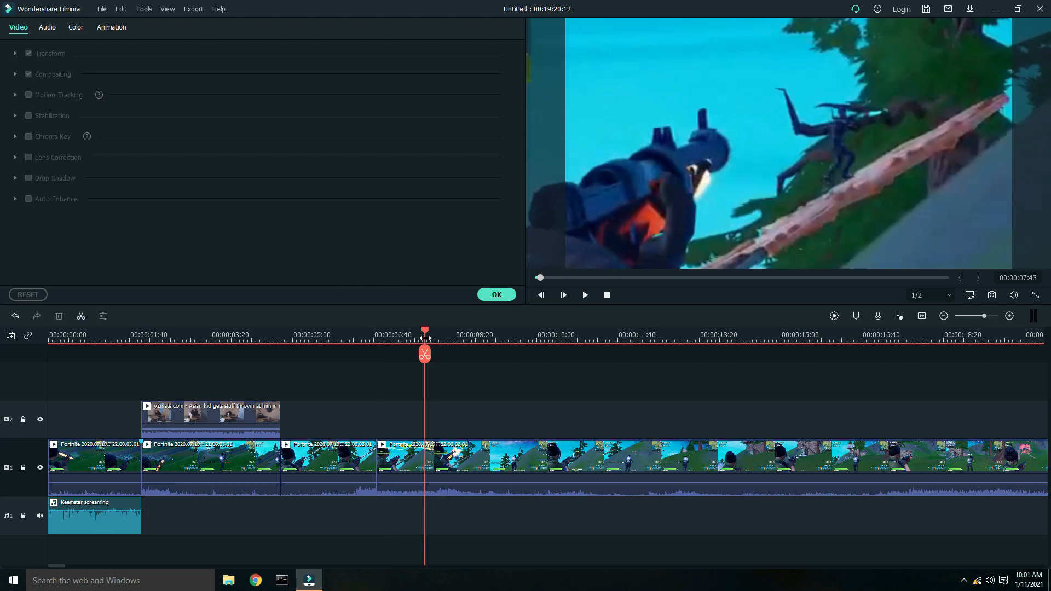
{"action": "left_click_drag", "start_coordinate": [440, 340], "coordinate": [482, 343]}
{"action": "left_click", "coordinate": [539, 338]}
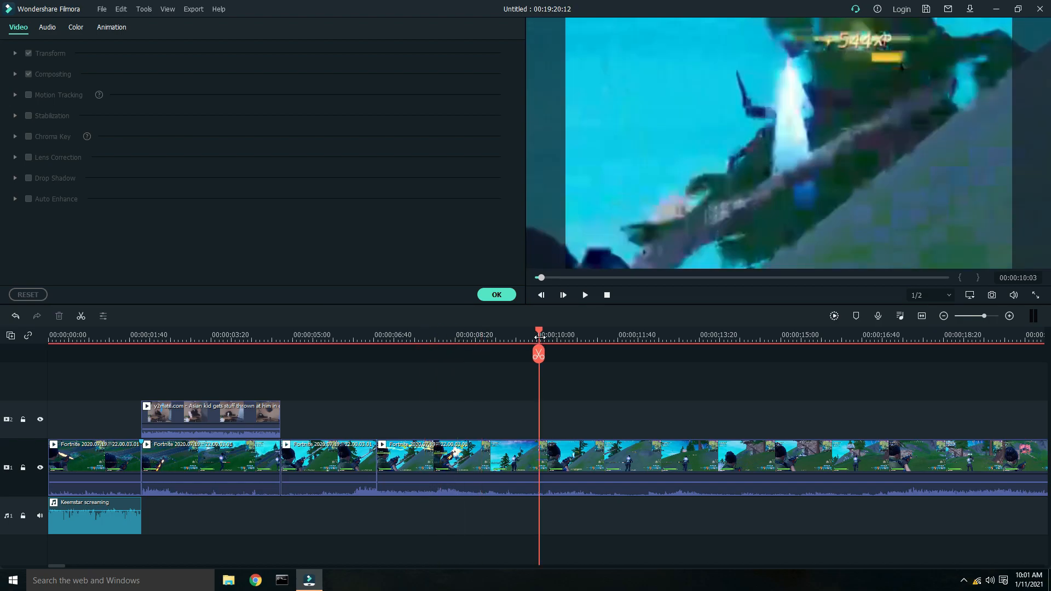
{"action": "left_click_drag", "start_coordinate": [561, 337], "coordinate": [908, 406]}
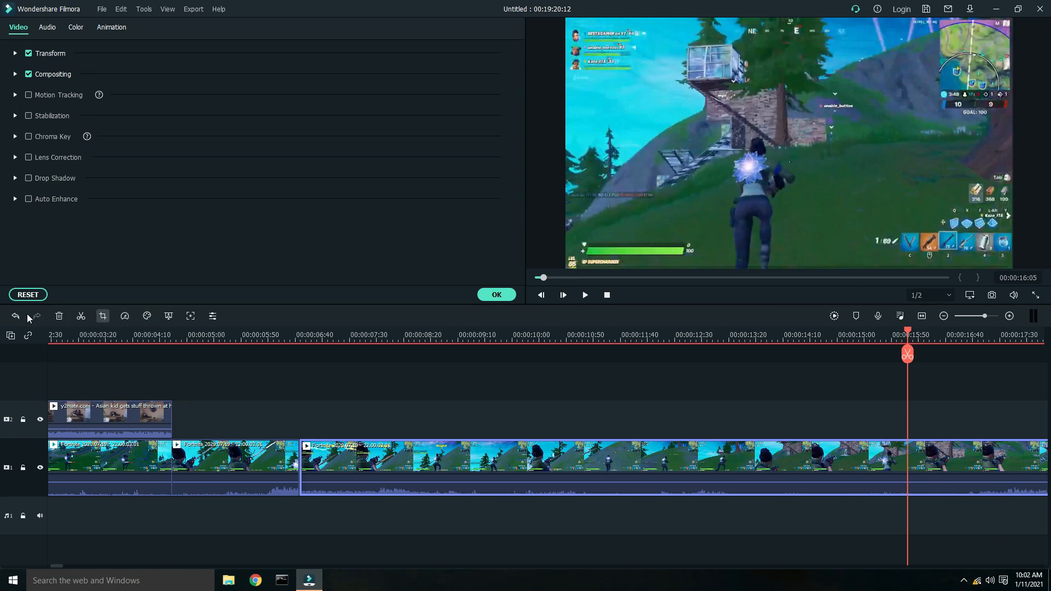
- Split the gameplay clip at 00:00:16:05 and delete the segment between 00:00:06:44 and that cut
{"action": "left_click", "coordinate": [103, 316]}
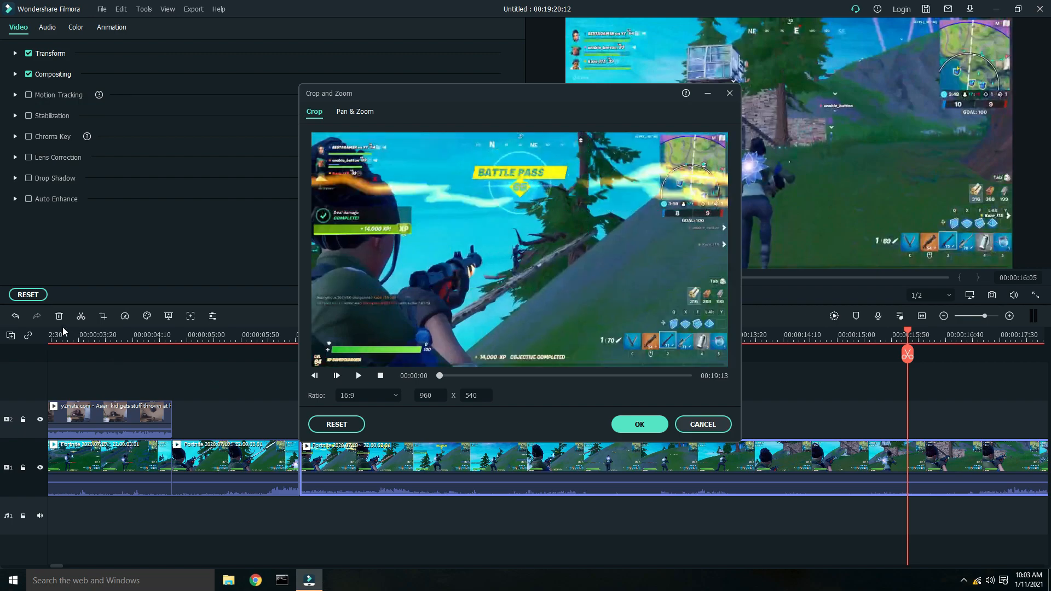
{"action": "key", "text": "Escape"}
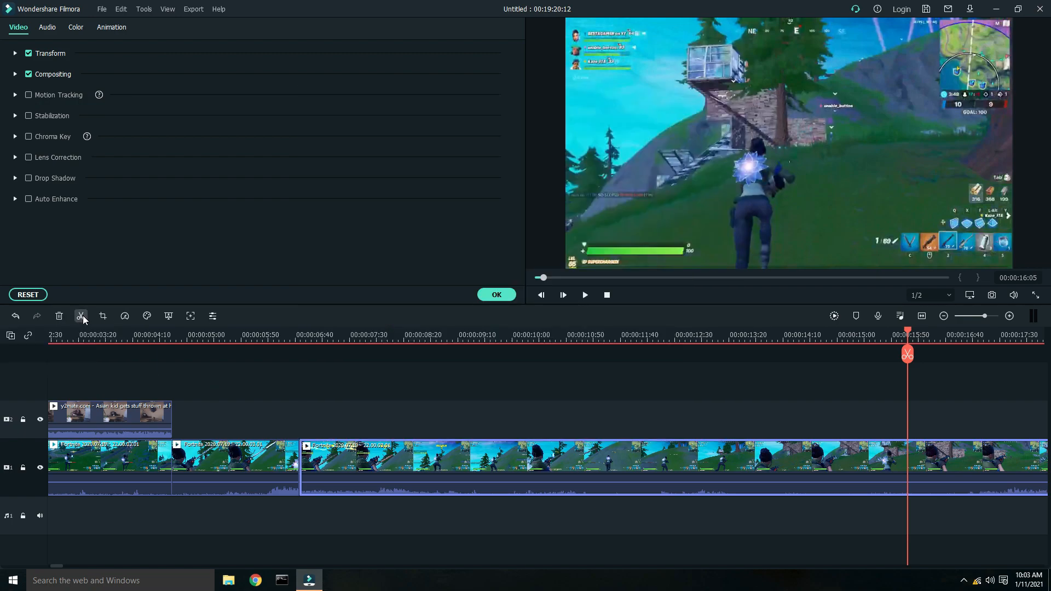
{"action": "left_click", "coordinate": [82, 316]}
{"action": "left_click", "coordinate": [452, 470]}
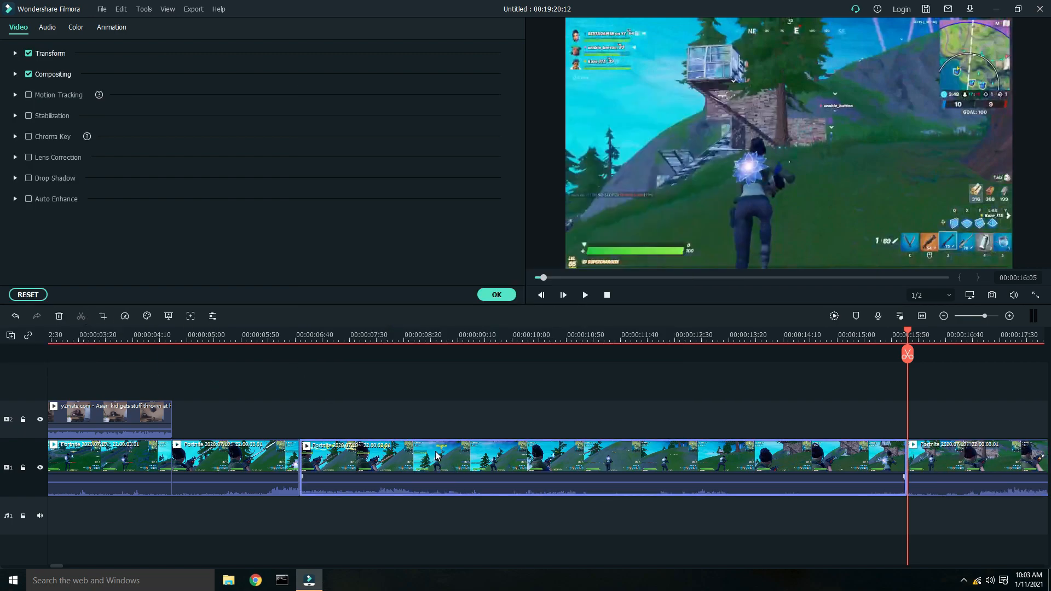
{"action": "right_click", "coordinate": [437, 471]}
{"action": "left_click", "coordinate": [453, 73]}
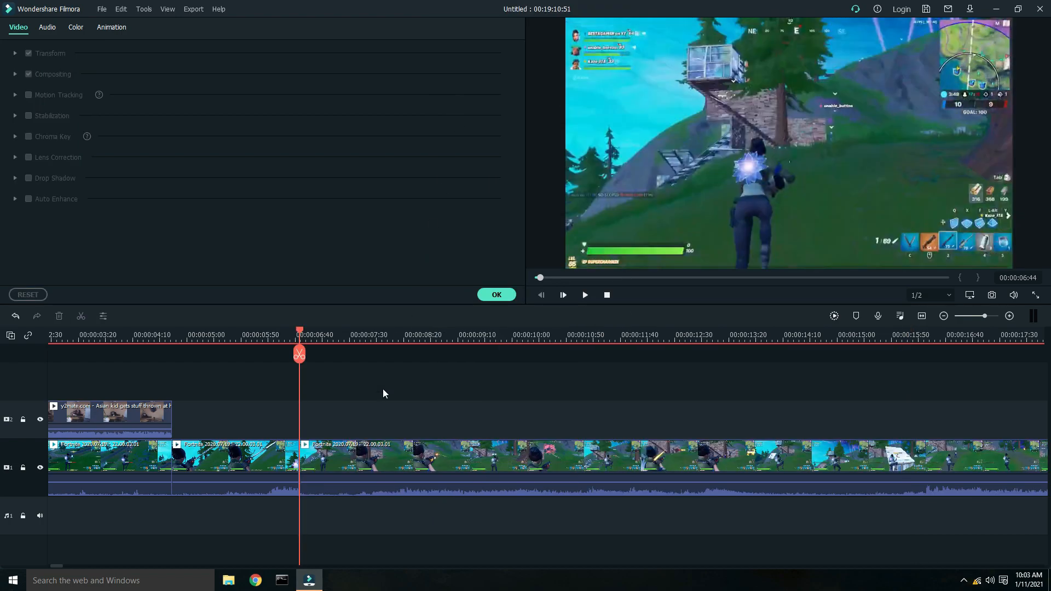
{"action": "left_click", "coordinate": [500, 296]}
{"action": "scroll", "coordinate": [479, 331], "scroll_direction": "up", "scroll_amount": 1}
{"action": "scroll", "coordinate": [479, 331], "scroll_direction": "up", "scroll_amount": 1}
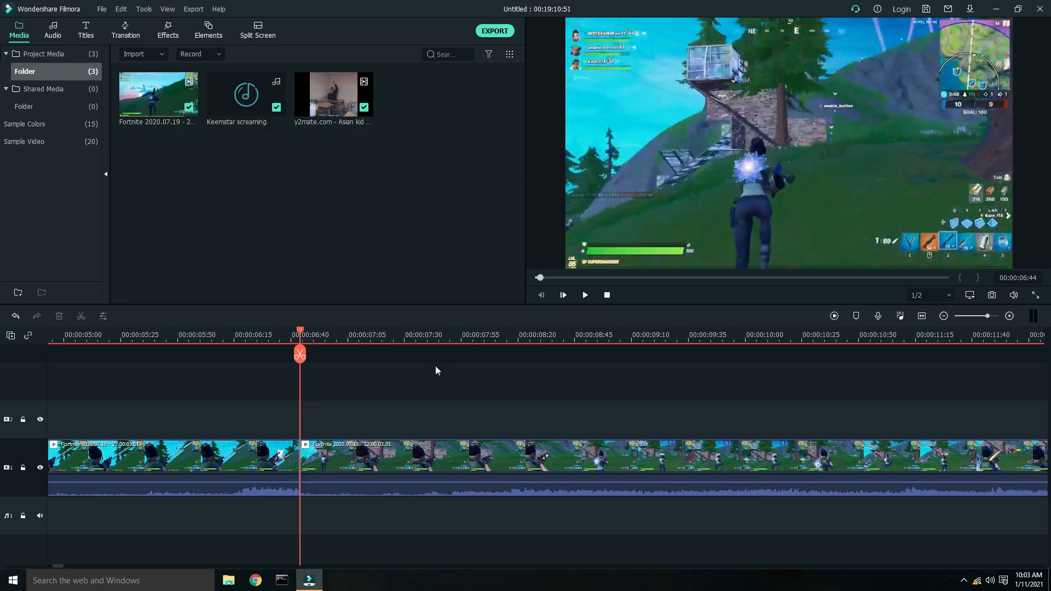
- Open the gameplay clip's properties, enable Motion Tracking accepting removal of zoom motions, and reset the clip's settings
{"action": "left_click", "coordinate": [392, 461]}
{"action": "double_click", "coordinate": [390, 460]}
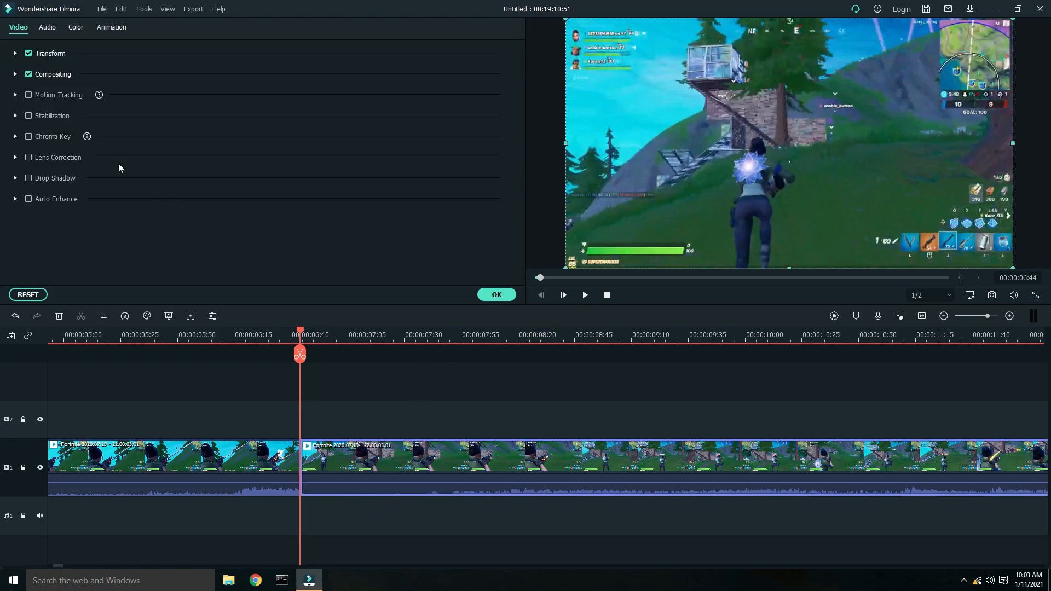
{"action": "left_click", "coordinate": [29, 95]}
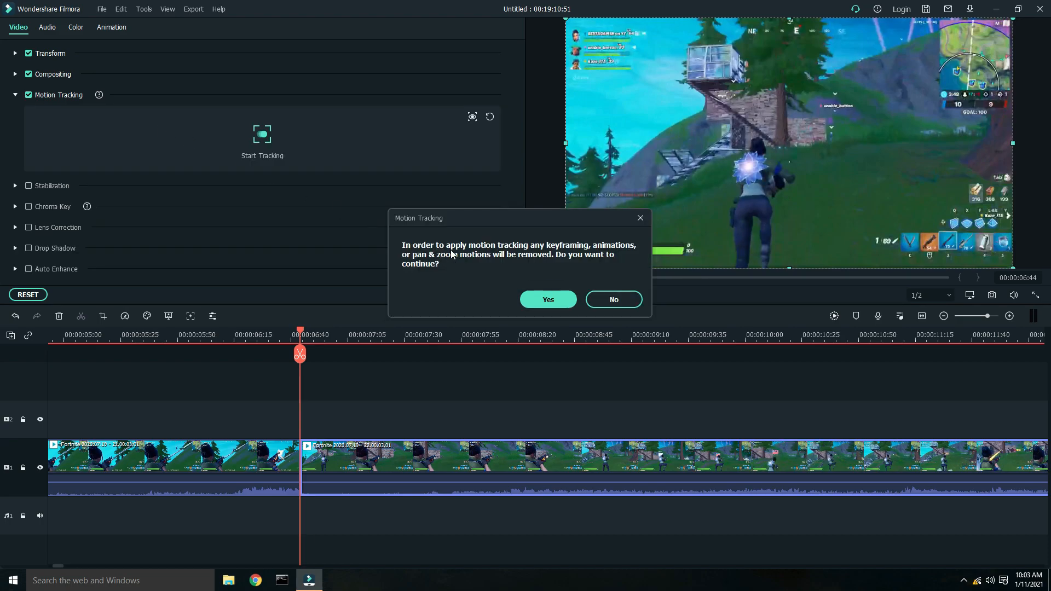
{"action": "left_click", "coordinate": [559, 297]}
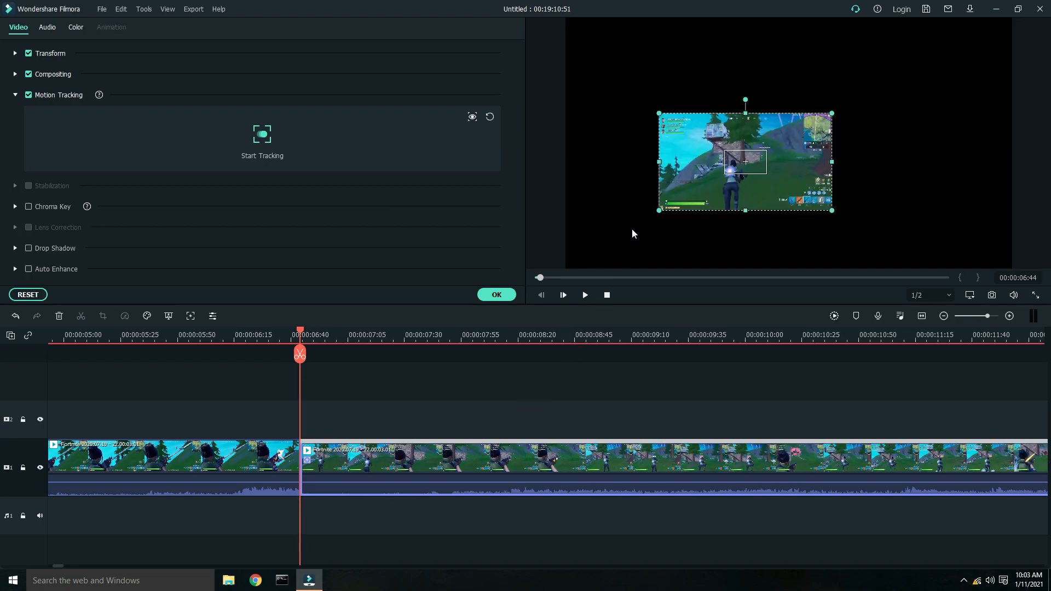
{"action": "left_click", "coordinate": [27, 295]}
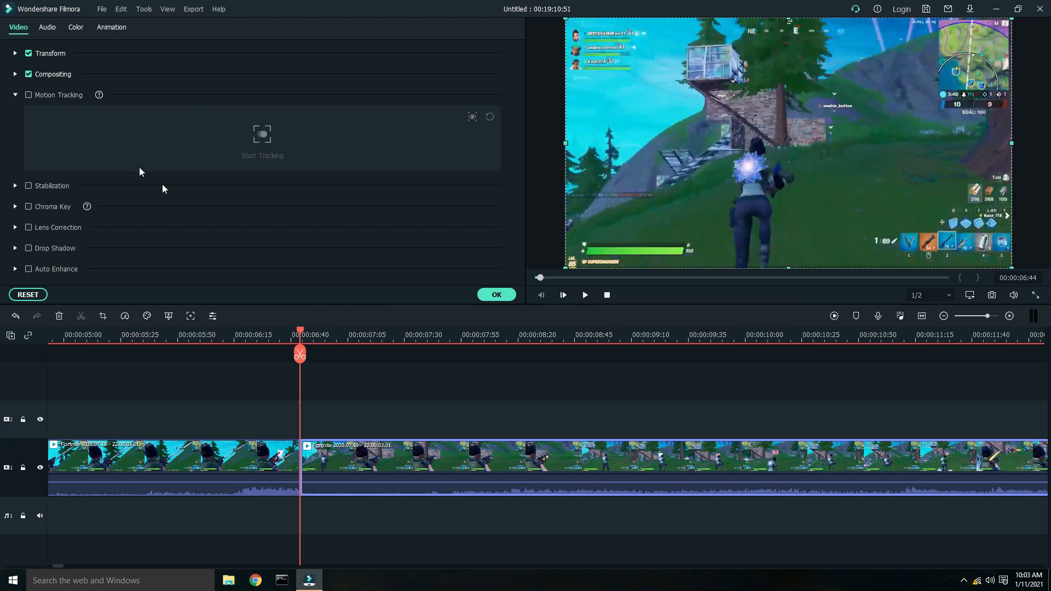
- Enable Motion Tracking, shrink the tracking box onto a small spot right of the character, and start tracking
{"action": "left_click", "coordinate": [28, 95]}
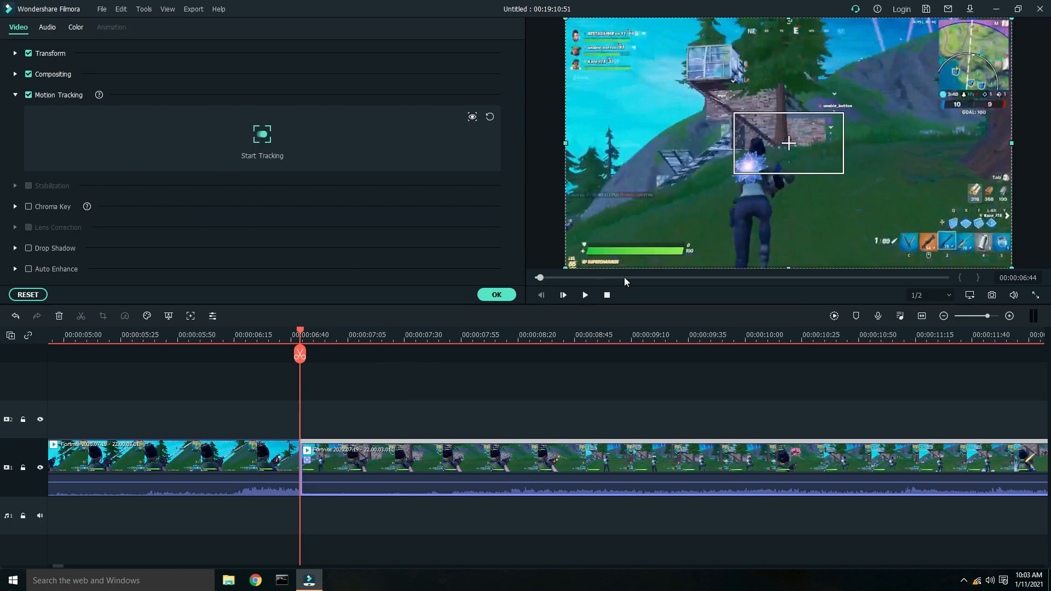
{"action": "left_click_drag", "start_coordinate": [796, 156], "coordinate": [755, 137]}
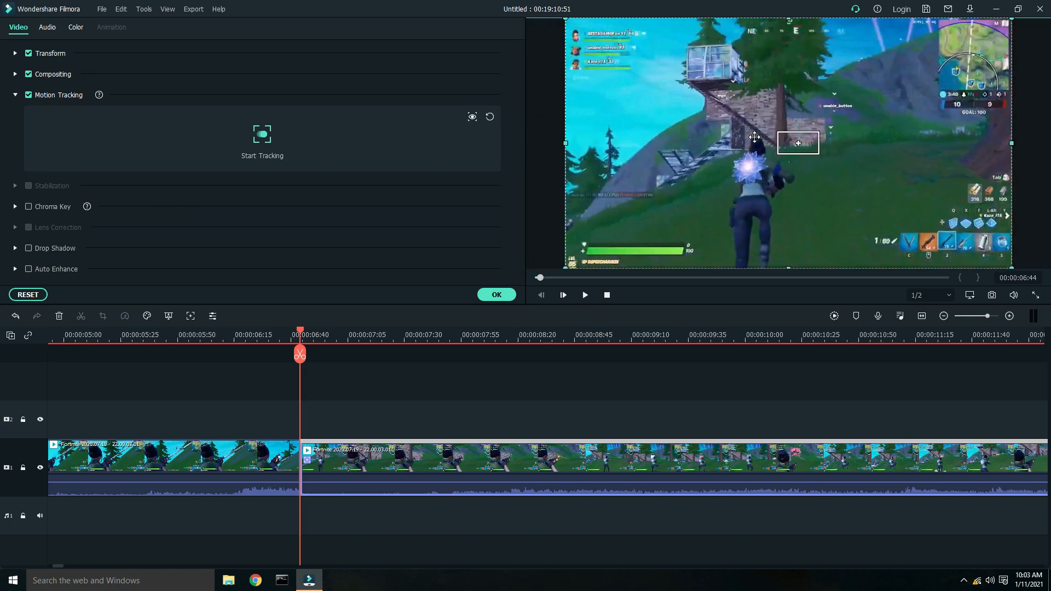
{"action": "left_click", "coordinate": [799, 145]}
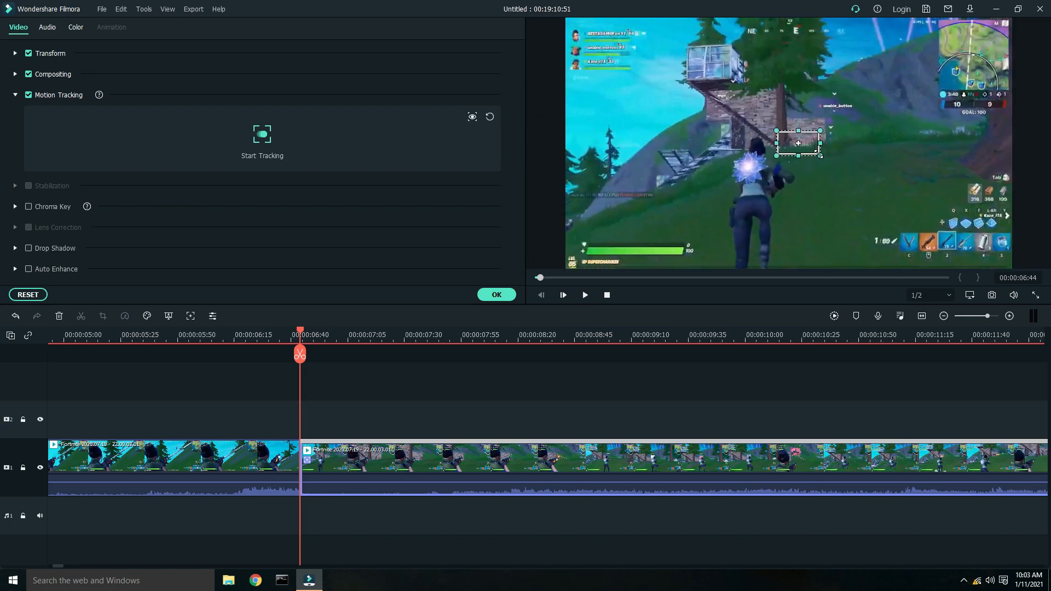
{"action": "mouse_move", "coordinate": [809, 148]}
{"action": "left_mouse_down"}
{"action": "mouse_move", "coordinate": [798, 131]}
{"action": "mouse_move", "coordinate": [790, 141]}
{"action": "left_mouse_up"}
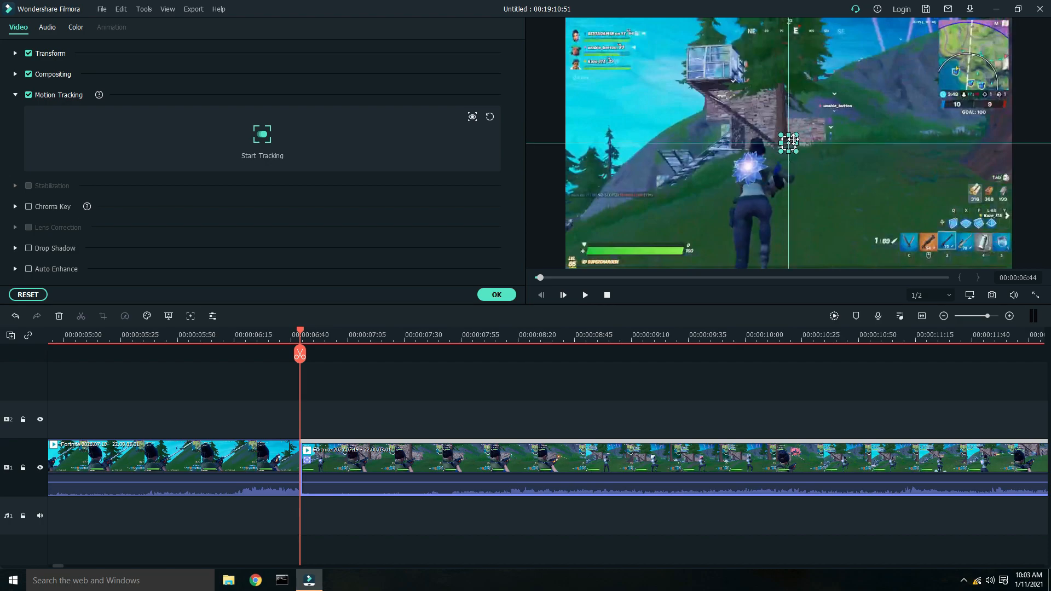
{"action": "left_click_drag", "start_coordinate": [797, 132], "coordinate": [789, 139]}
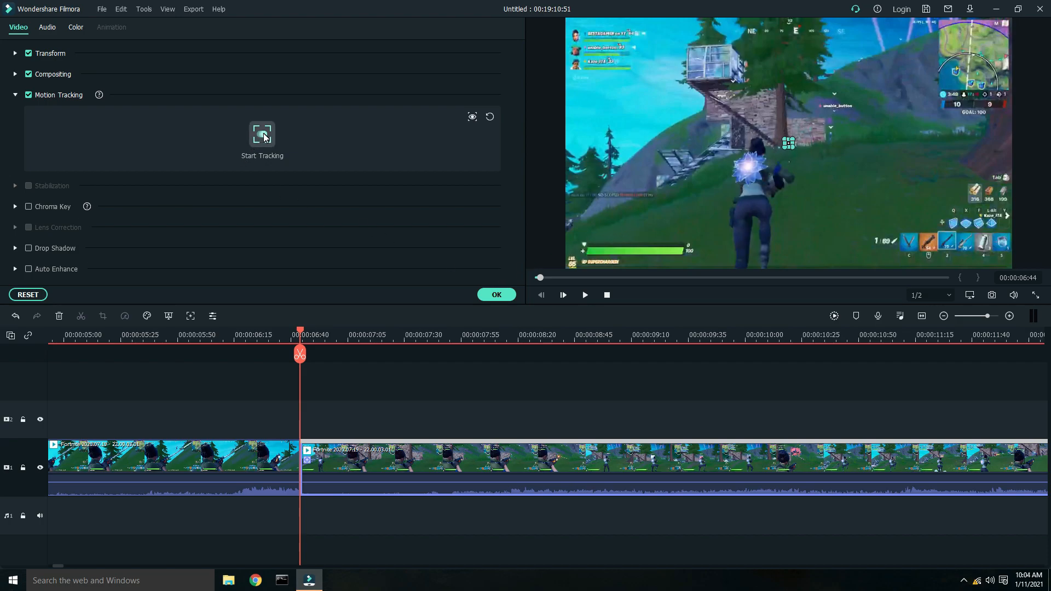
{"action": "left_click", "coordinate": [263, 136]}
- Split the gameplay clip at about 00:00:06:59 and delete the segment between 00:00:06:44 and that cut
{"action": "left_click_drag", "start_coordinate": [106, 332], "coordinate": [247, 382]}
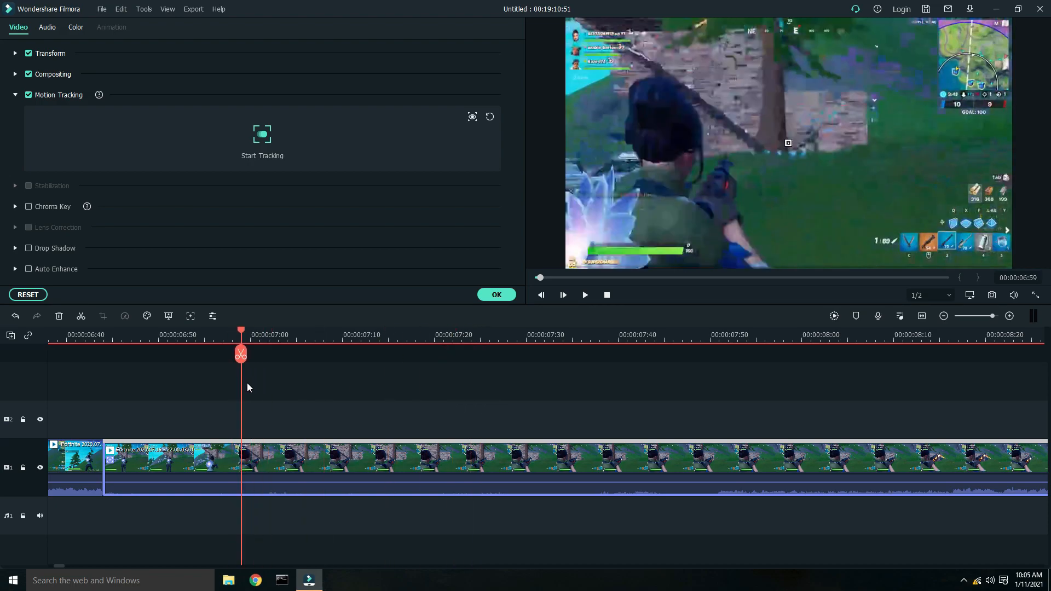
{"action": "left_click", "coordinate": [82, 316]}
{"action": "left_click", "coordinate": [188, 449]}
{"action": "right_click", "coordinate": [183, 468]}
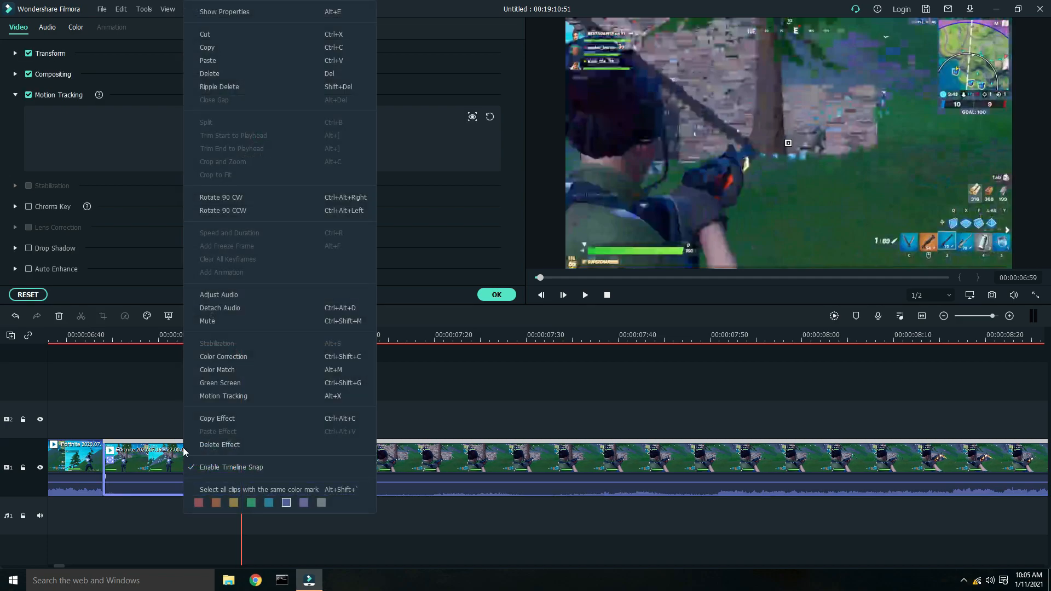
{"action": "left_click", "coordinate": [219, 73]}
- Split the gameplay clip at 00:00:08:01
{"action": "left_click_drag", "start_coordinate": [106, 331], "coordinate": [687, 448]}
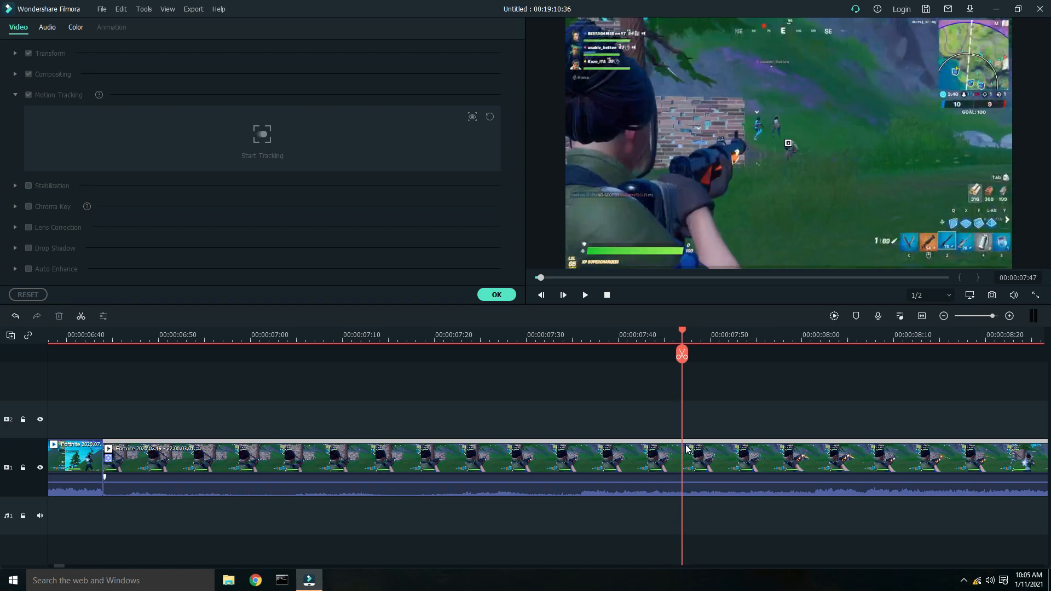
{"action": "left_click", "coordinate": [677, 446]}
{"action": "left_click_drag", "start_coordinate": [682, 330], "coordinate": [820, 349]}
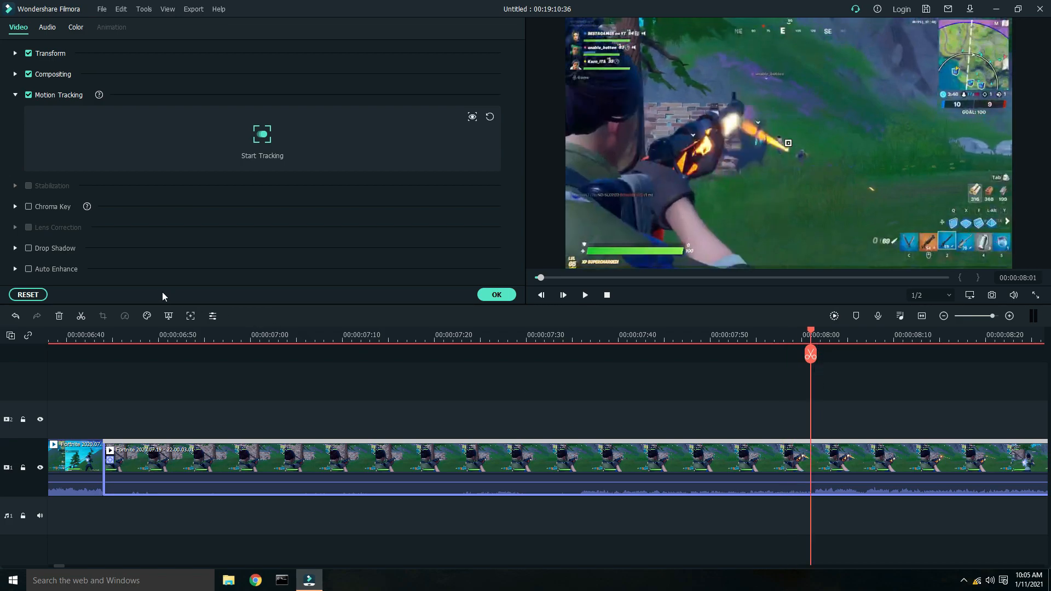
{"action": "left_click", "coordinate": [81, 315]}
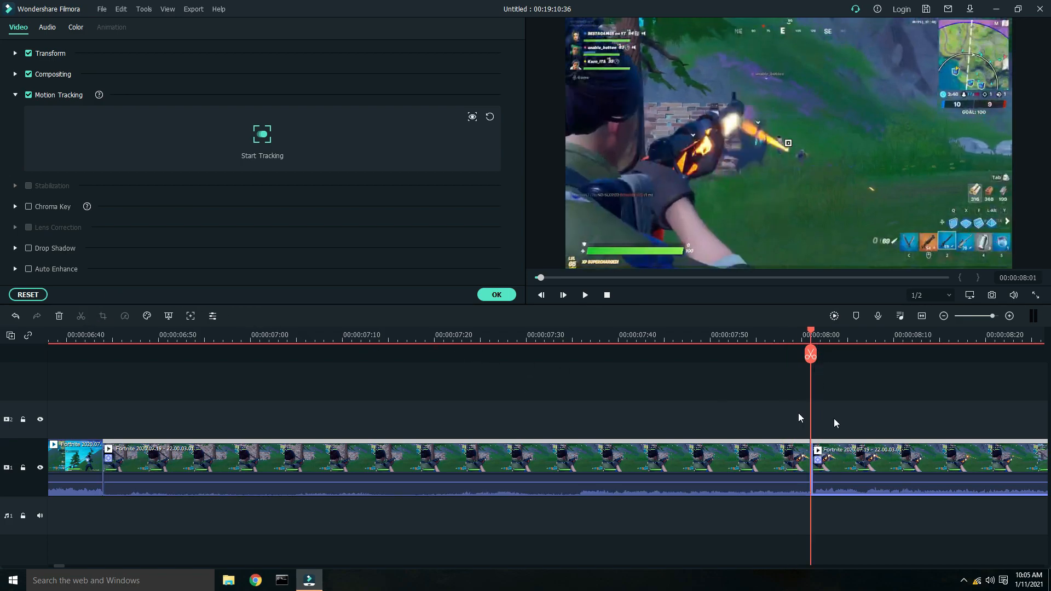
- At 00:00:06:44, re-enable Motion Tracking on the clip, reposition the tracking box on the spot, run tracking and confirm
{"action": "left_click_drag", "start_coordinate": [249, 335], "coordinate": [105, 364]}
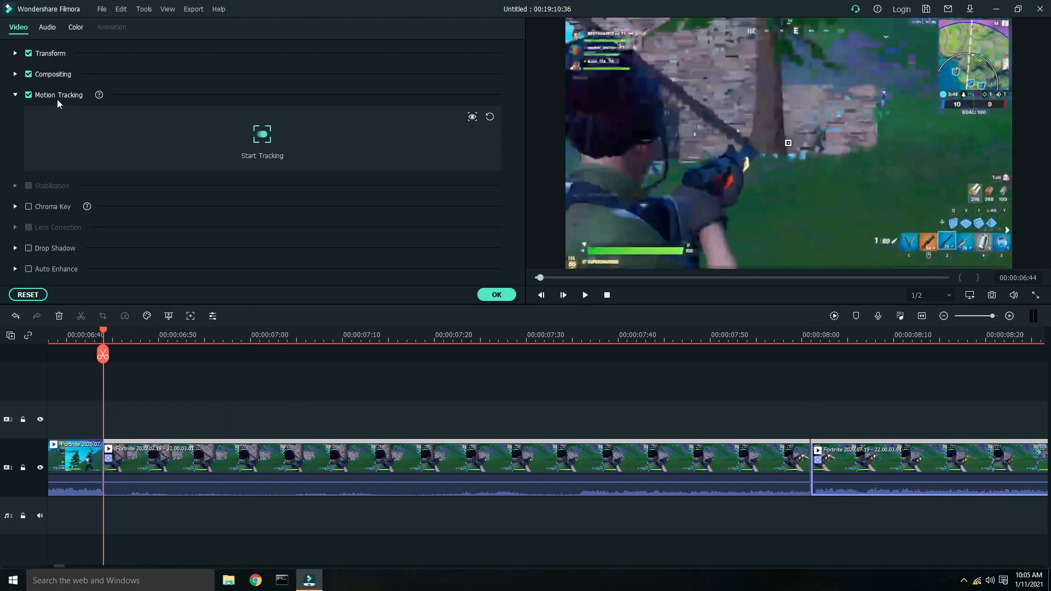
{"action": "left_click", "coordinate": [28, 95]}
{"action": "left_click", "coordinate": [28, 95]}
{"action": "left_click", "coordinate": [790, 142]}
{"action": "left_click_drag", "start_coordinate": [800, 151], "coordinate": [824, 124]}
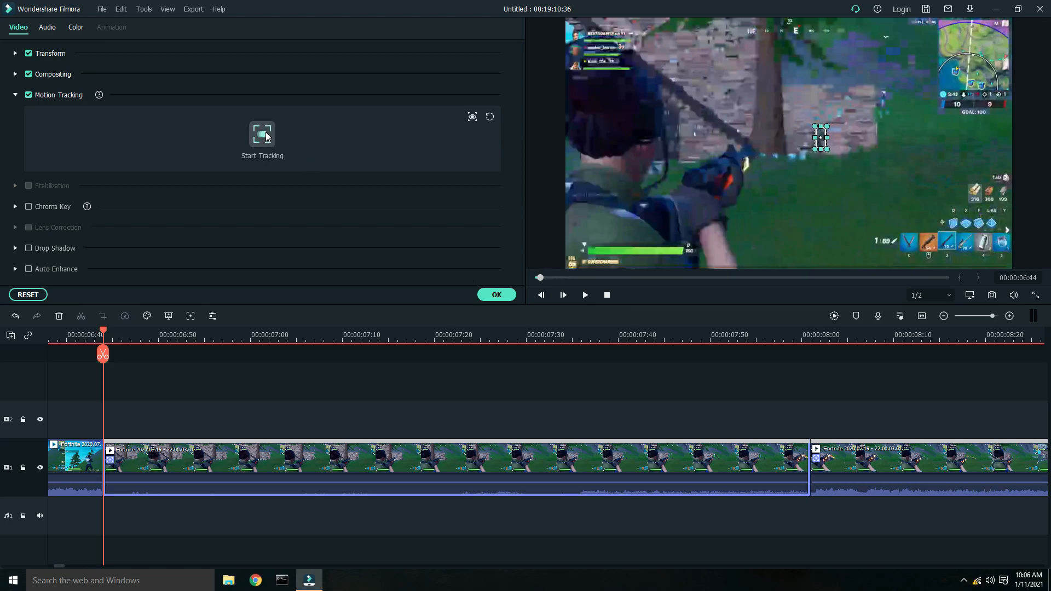
{"action": "left_click", "coordinate": [263, 135]}
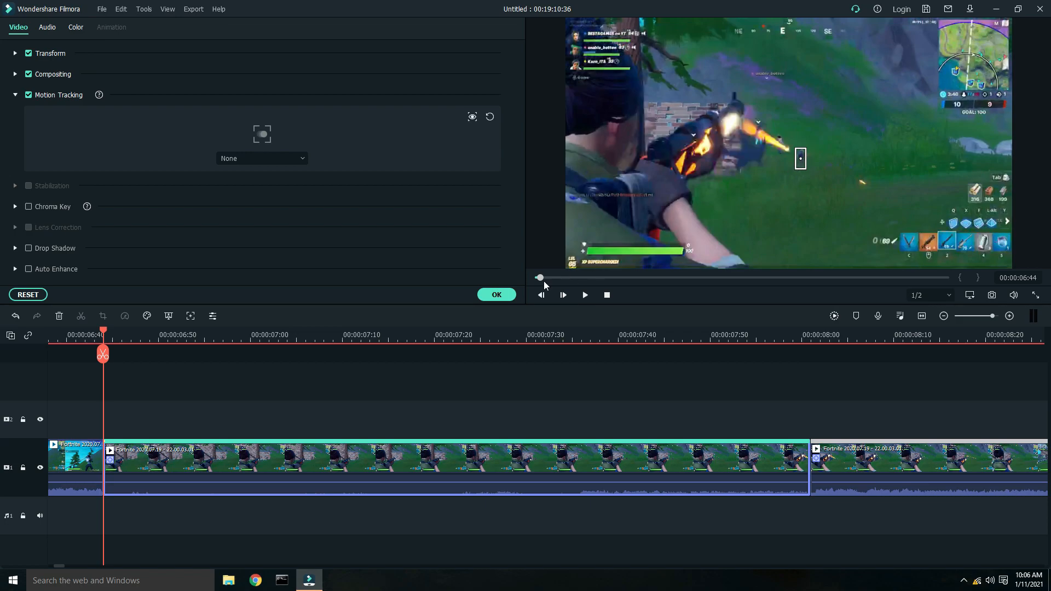
{"action": "left_click", "coordinate": [495, 294]}
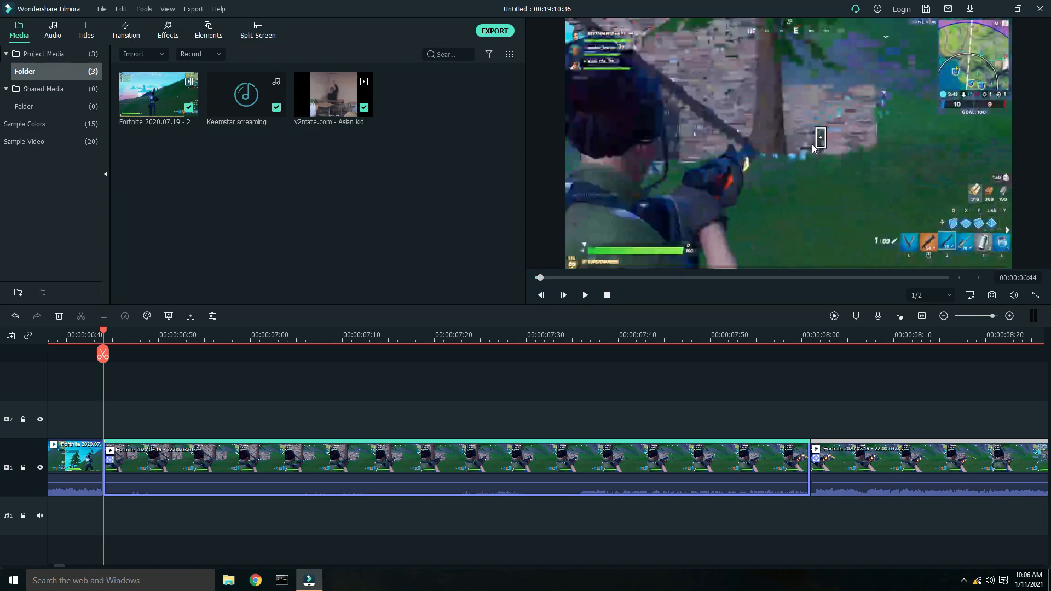
- Import the meme face image file 56472e441c6bef3b297c732d78589a982 from the ULTIMATE folder on the Desktop
{"action": "left_click", "coordinate": [162, 57]}
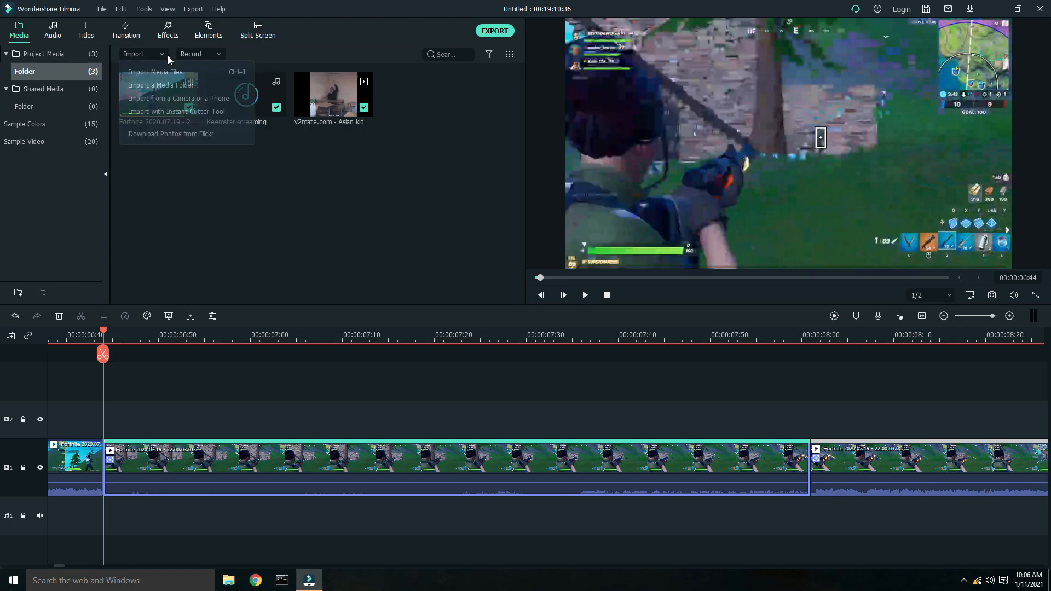
{"action": "left_click", "coordinate": [185, 75]}
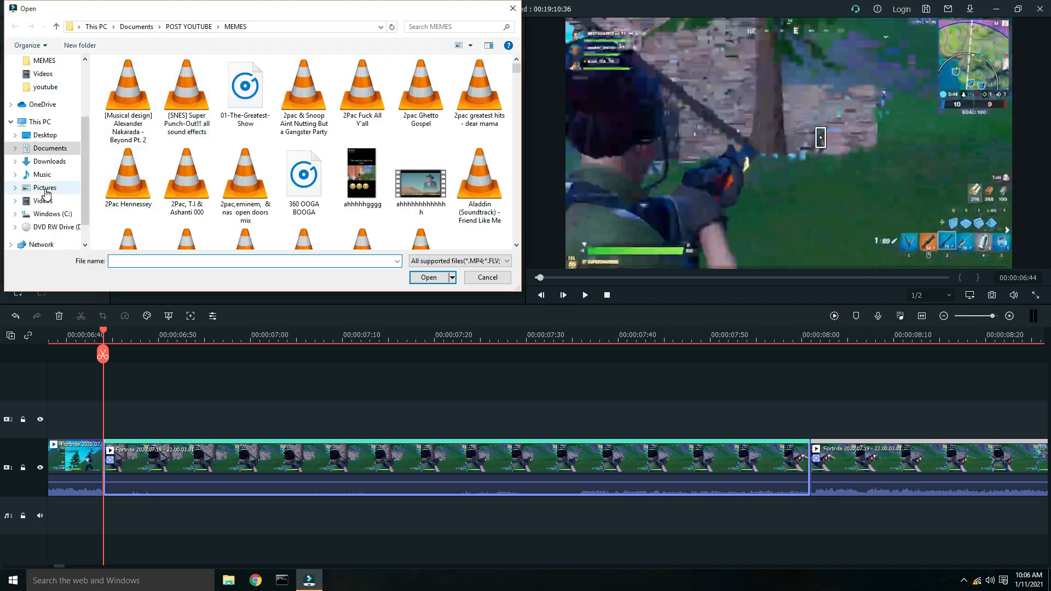
{"action": "scroll", "coordinate": [41, 141], "scroll_direction": "up", "scroll_amount": 1}
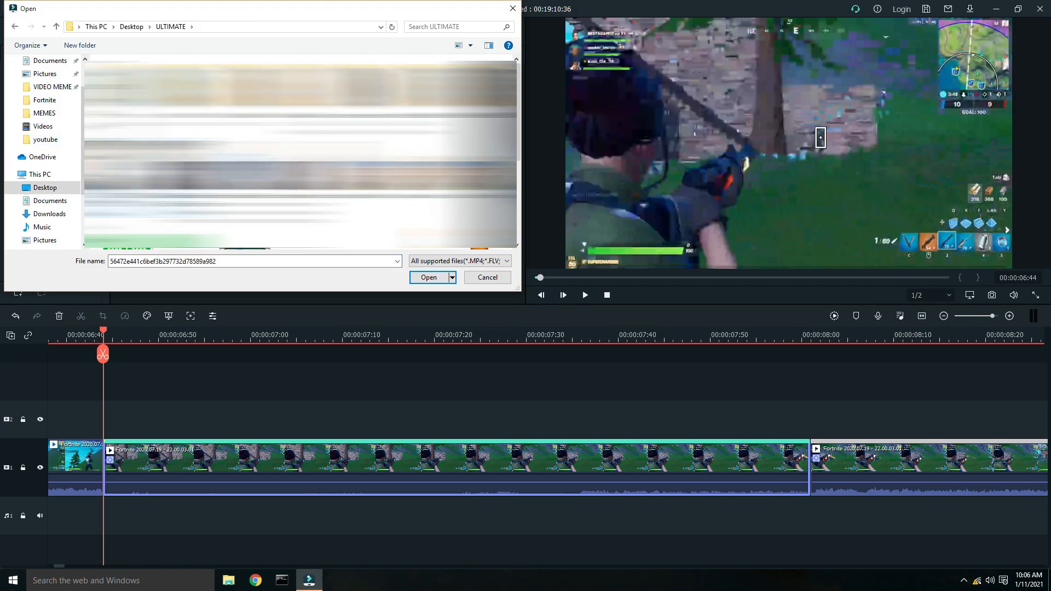
{"action": "left_click", "coordinate": [433, 277]}
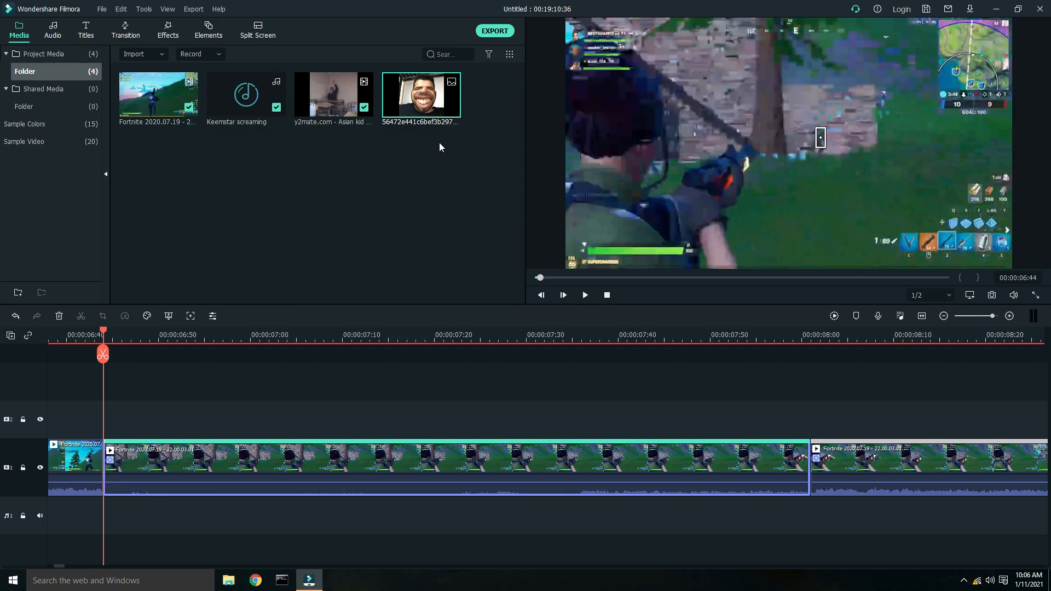
- Place the face image on the overlay track at 00:00:06:44 and cut it at 00:00:08:01, deleting the rest
{"action": "left_click_drag", "start_coordinate": [426, 108], "coordinate": [102, 417]}
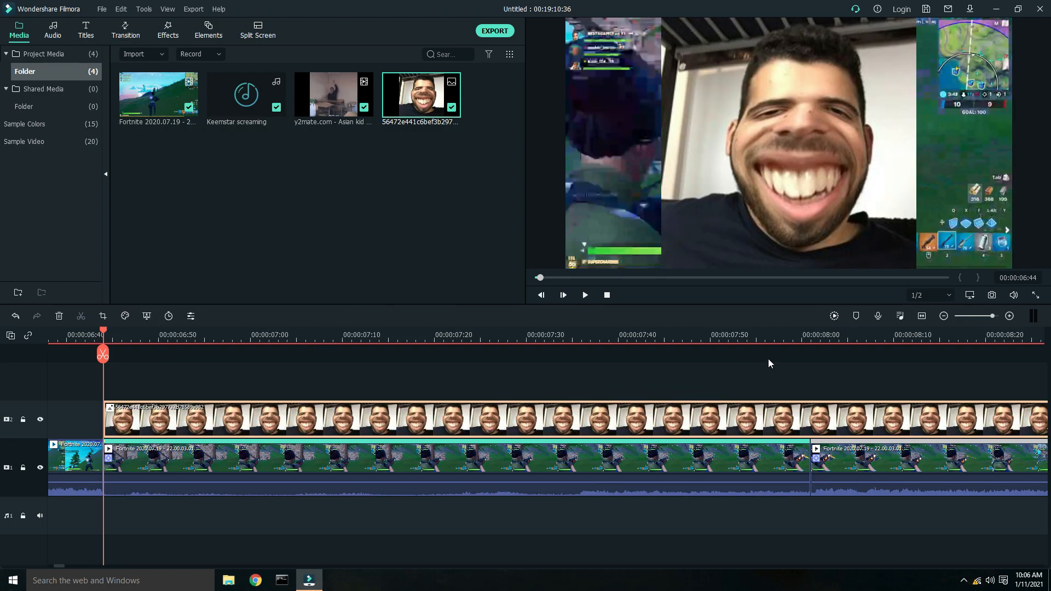
{"action": "left_click", "coordinate": [802, 332]}
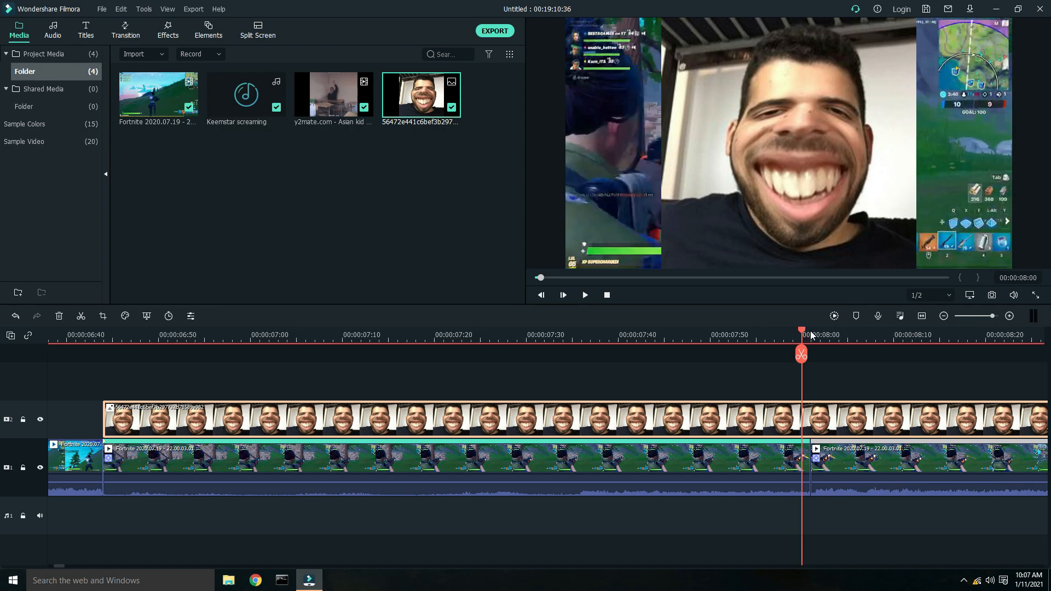
{"action": "left_click", "coordinate": [810, 334]}
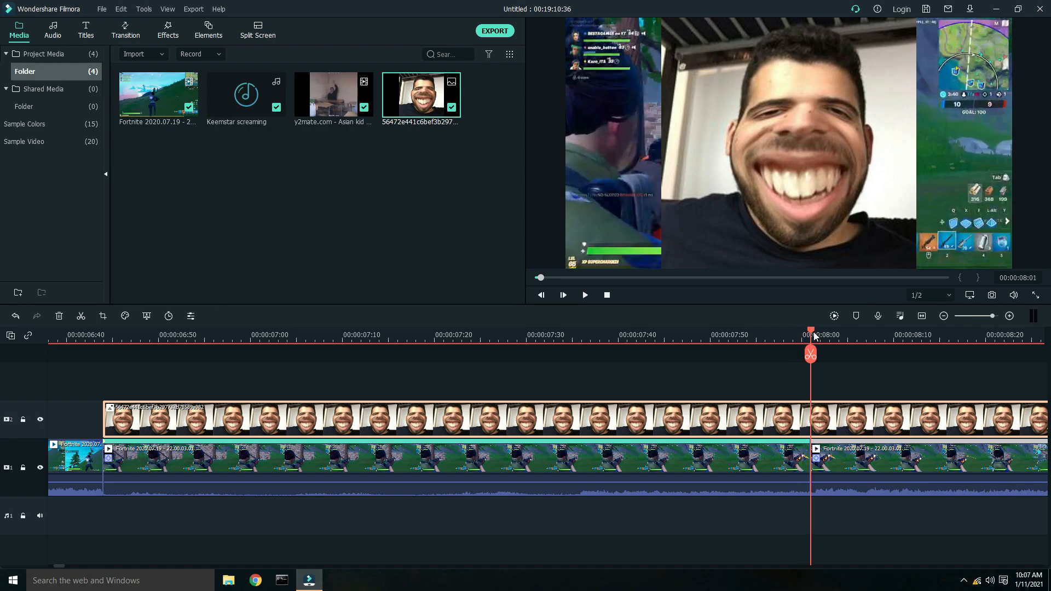
{"action": "left_click", "coordinate": [81, 316]}
{"action": "right_click", "coordinate": [858, 426]}
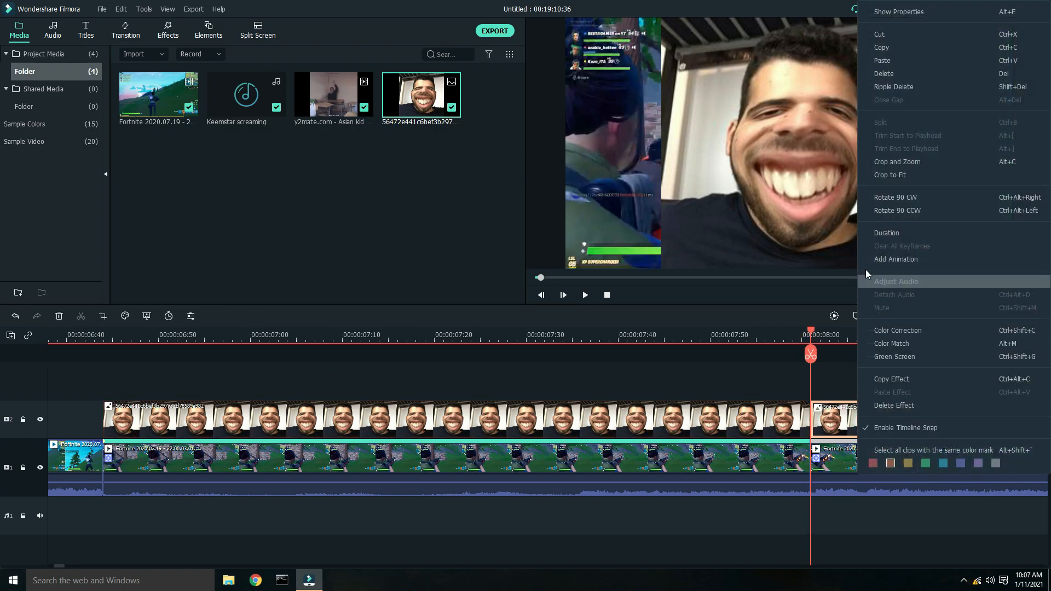
{"action": "left_click", "coordinate": [890, 74]}
- Shrink the face image and position it over the tracked spot right of the character
{"action": "left_click_drag", "start_coordinate": [810, 336], "coordinate": [103, 359]}
{"action": "left_click", "coordinate": [117, 419]}
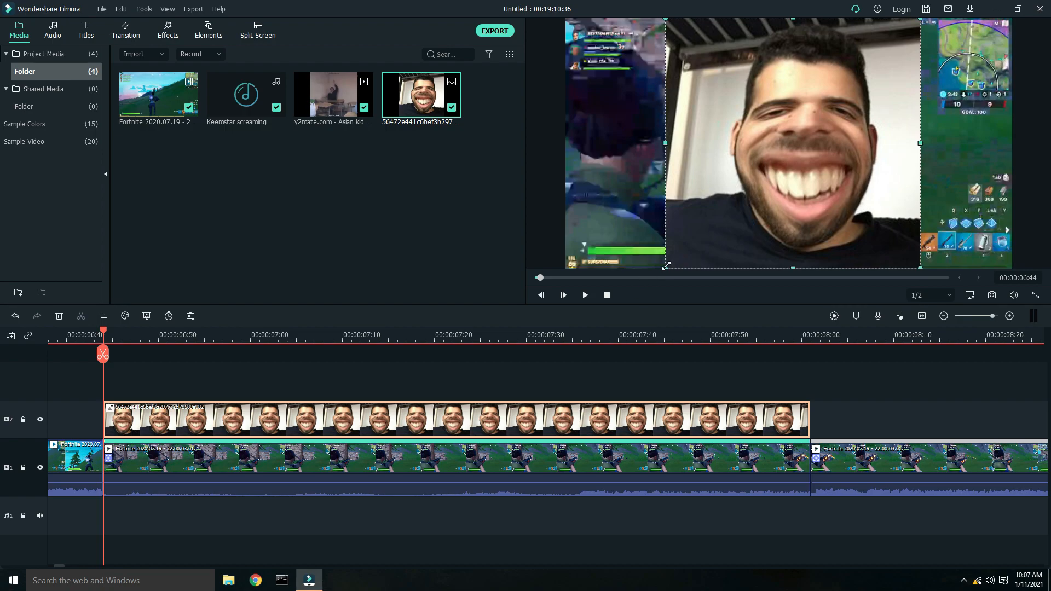
{"action": "left_click_drag", "start_coordinate": [737, 215], "coordinate": [829, 132]}
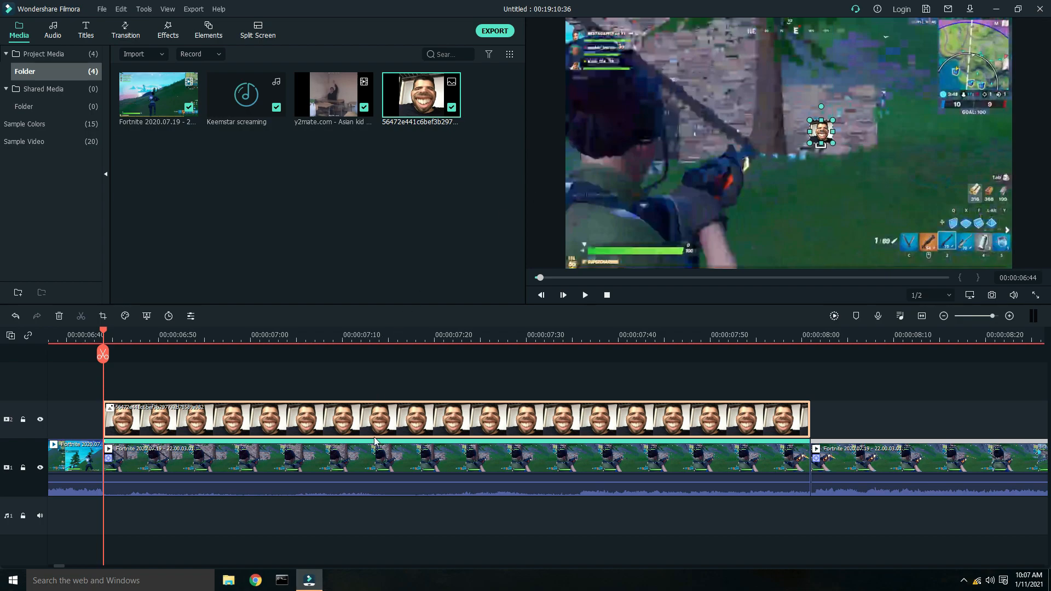
- Link the gameplay clip's motion tracking to the face image and confirm
{"action": "double_click", "coordinate": [367, 464]}
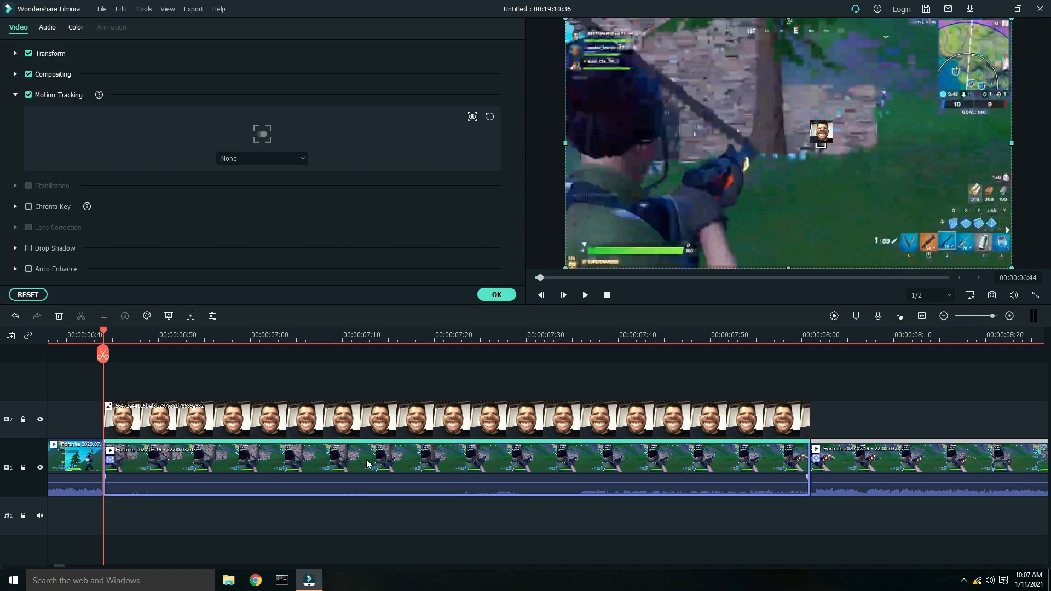
{"action": "left_click", "coordinate": [291, 160]}
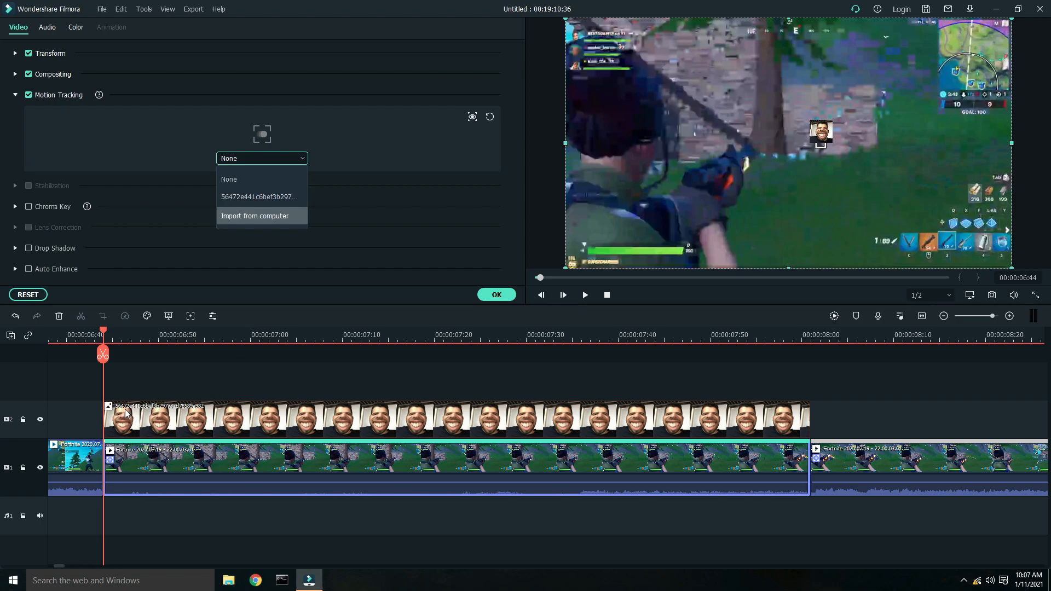
{"action": "left_click", "coordinate": [251, 197]}
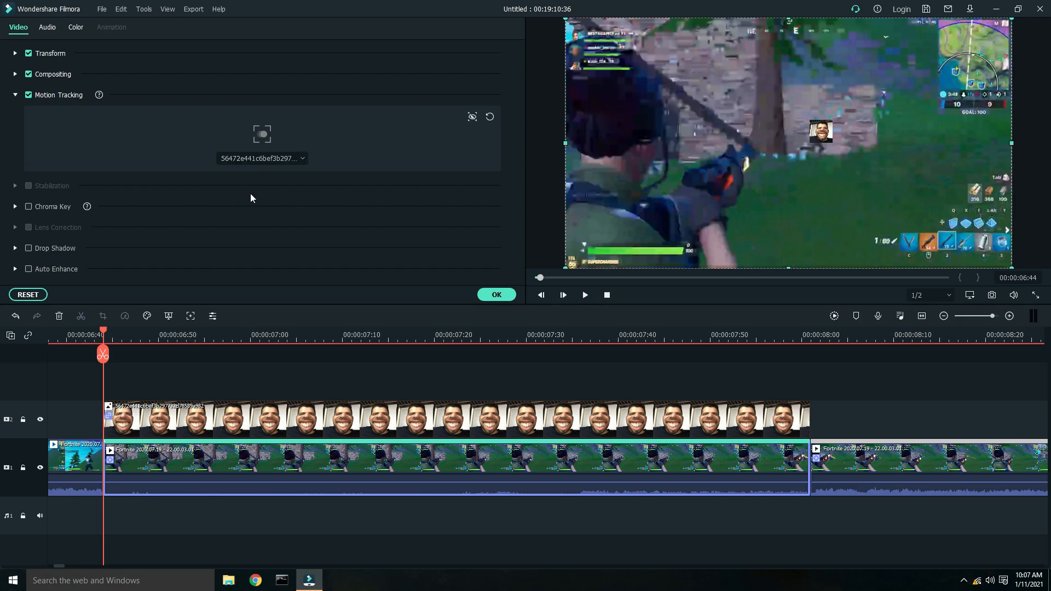
{"action": "left_click", "coordinate": [497, 297]}
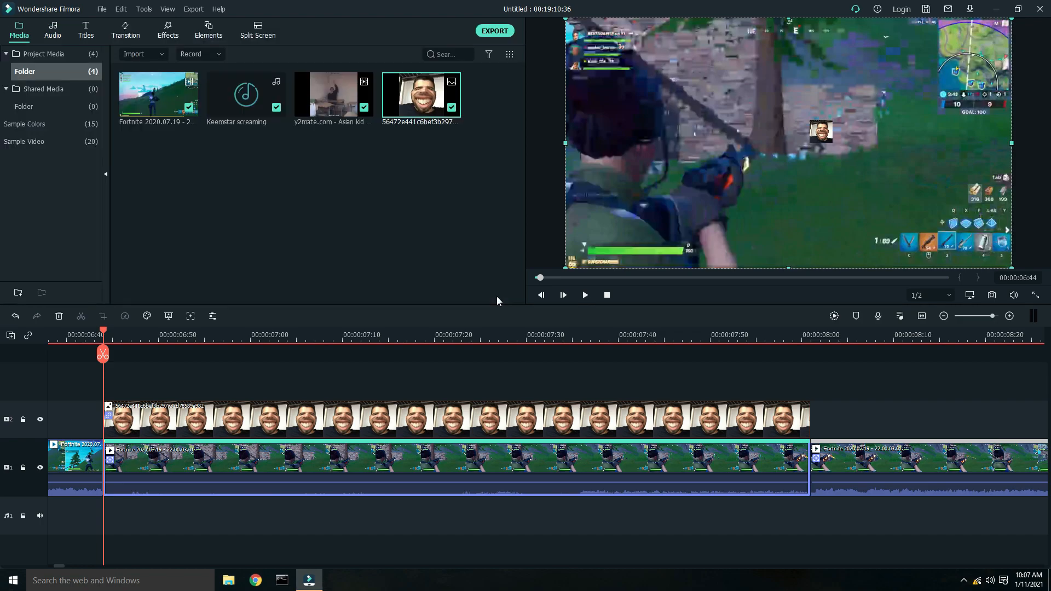
- Turn off motion tracking on the gameplay clip segment following the face image
{"action": "key", "text": "space"}
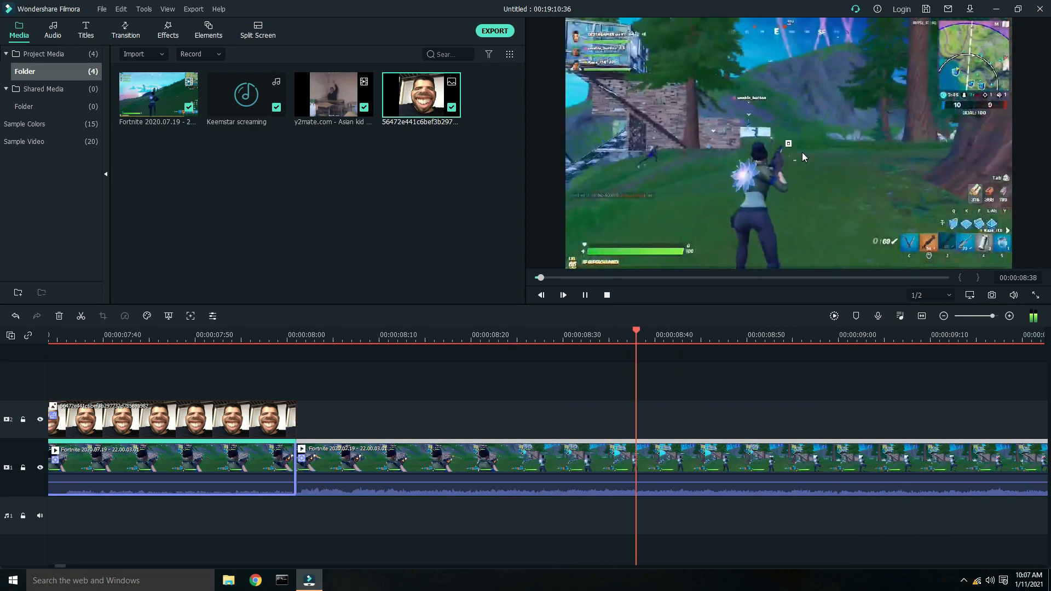
{"action": "key", "text": "space"}
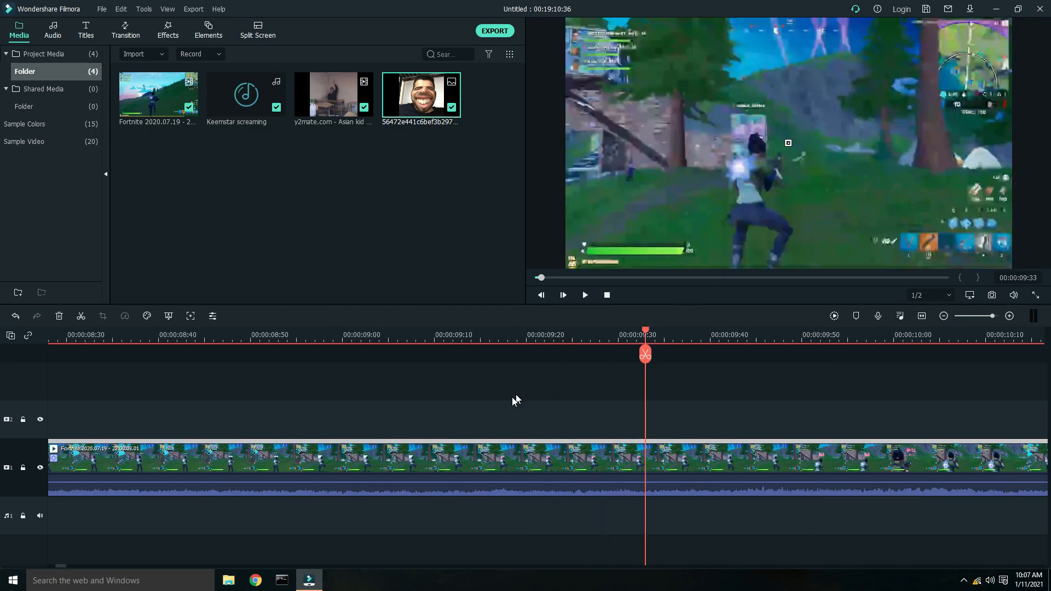
{"action": "right_click", "coordinate": [51, 464]}
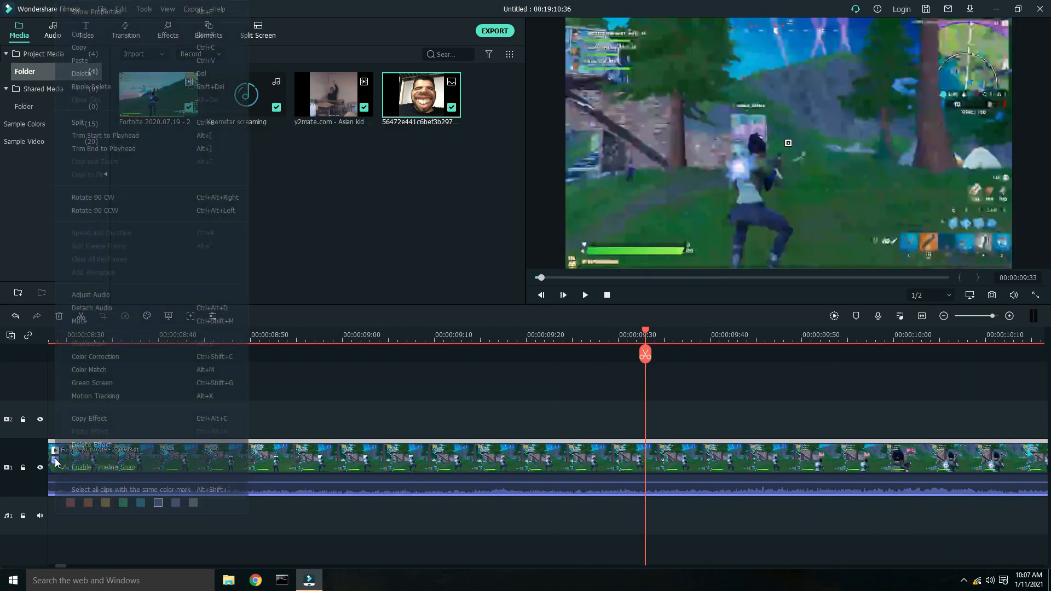
{"action": "double_click", "coordinate": [279, 468]}
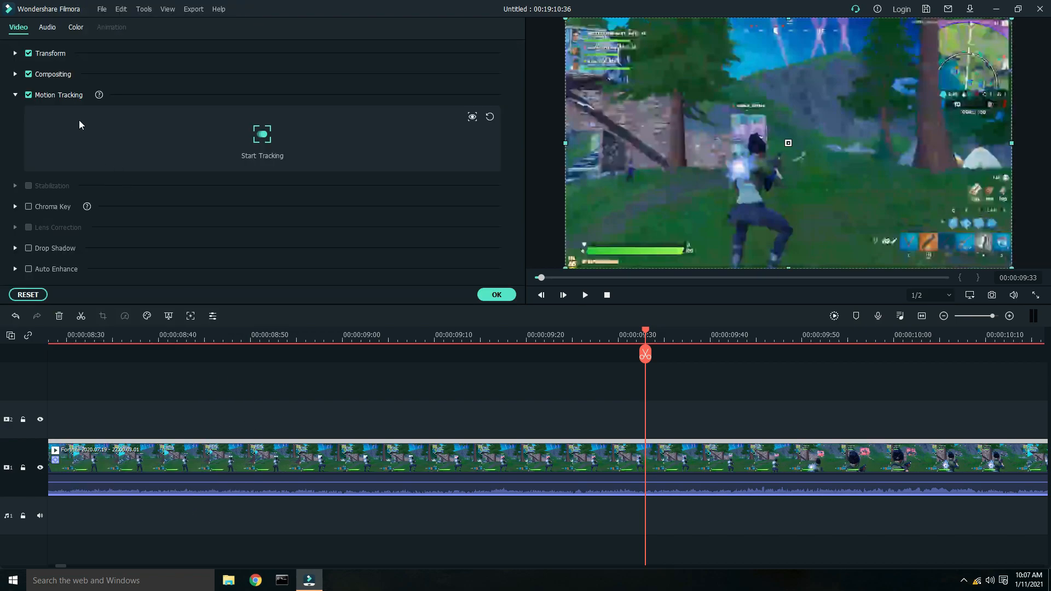
{"action": "left_click", "coordinate": [28, 95]}
{"action": "left_click", "coordinate": [496, 294]}
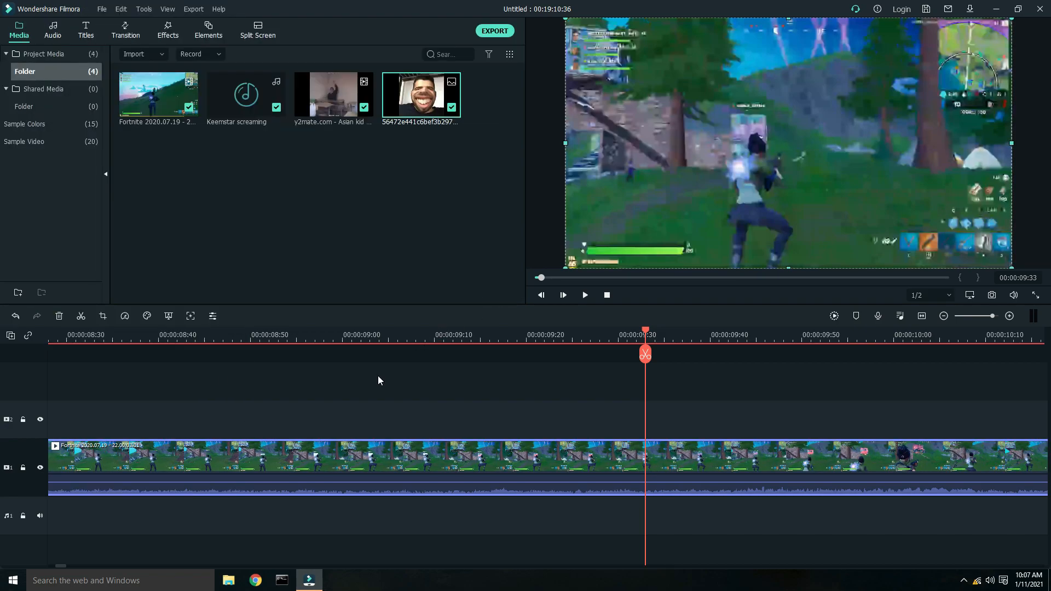
- Add the Mild shake effect to the overlay track starting at the face image's end, 00:00:08:01
{"action": "left_click_drag", "start_coordinate": [267, 334], "coordinate": [151, 331]}
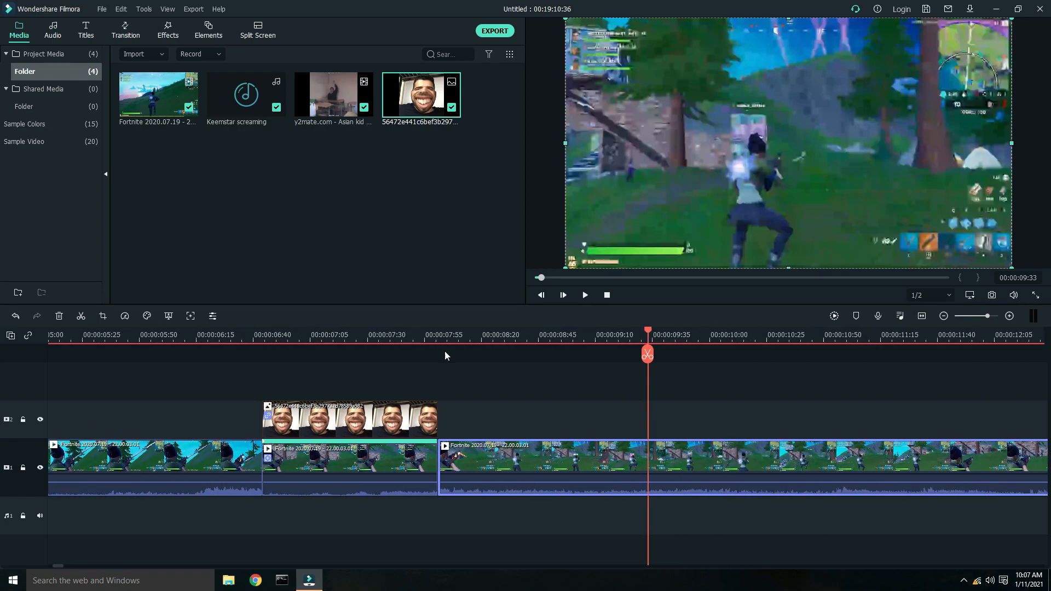
{"action": "left_click", "coordinate": [450, 332]}
{"action": "left_click", "coordinate": [439, 332]}
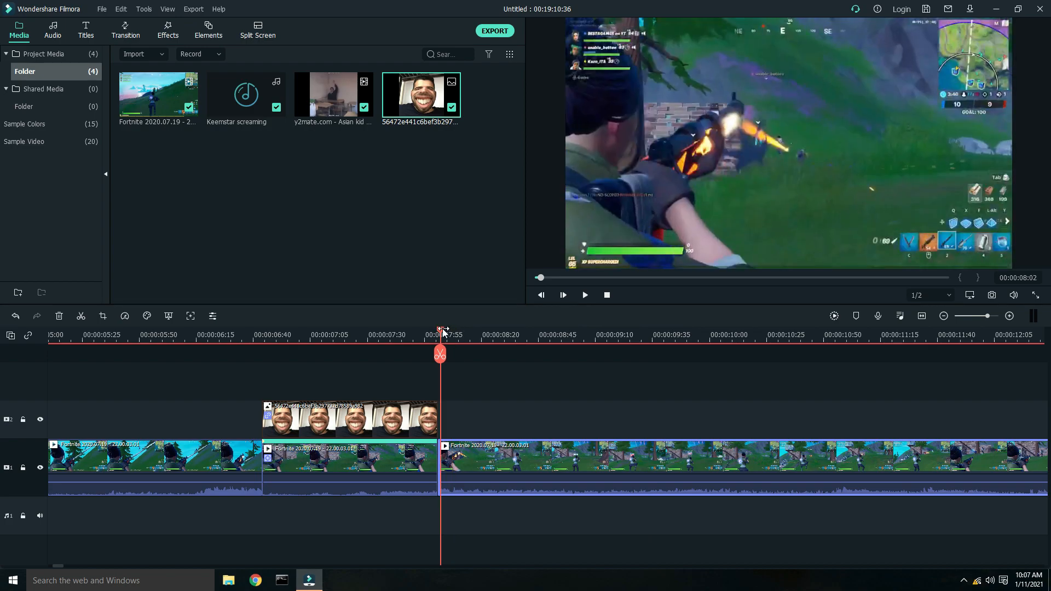
{"action": "left_click", "coordinate": [174, 31]}
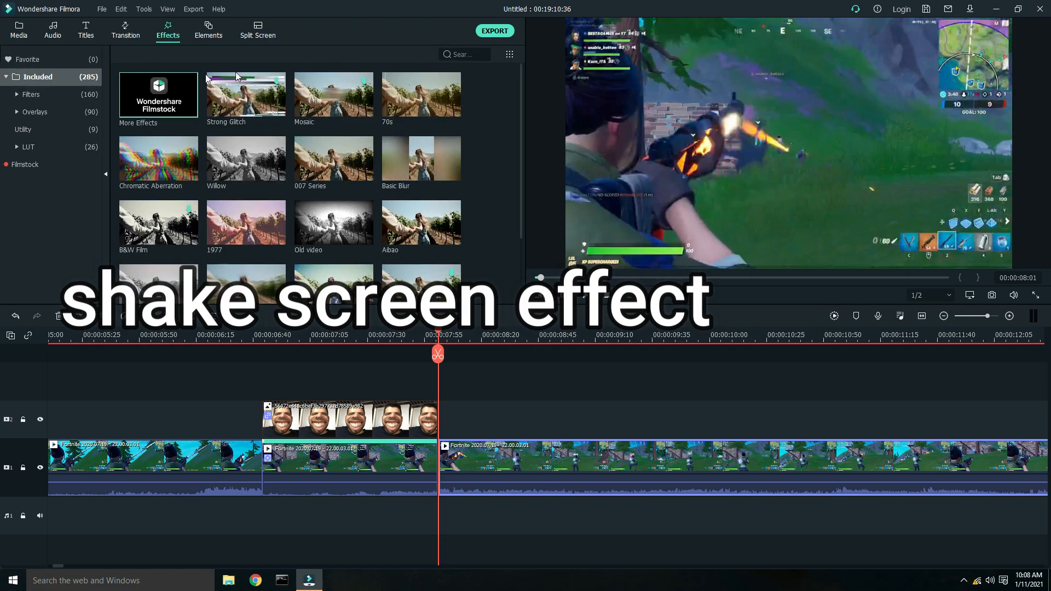
{"action": "left_click", "coordinate": [452, 57]}
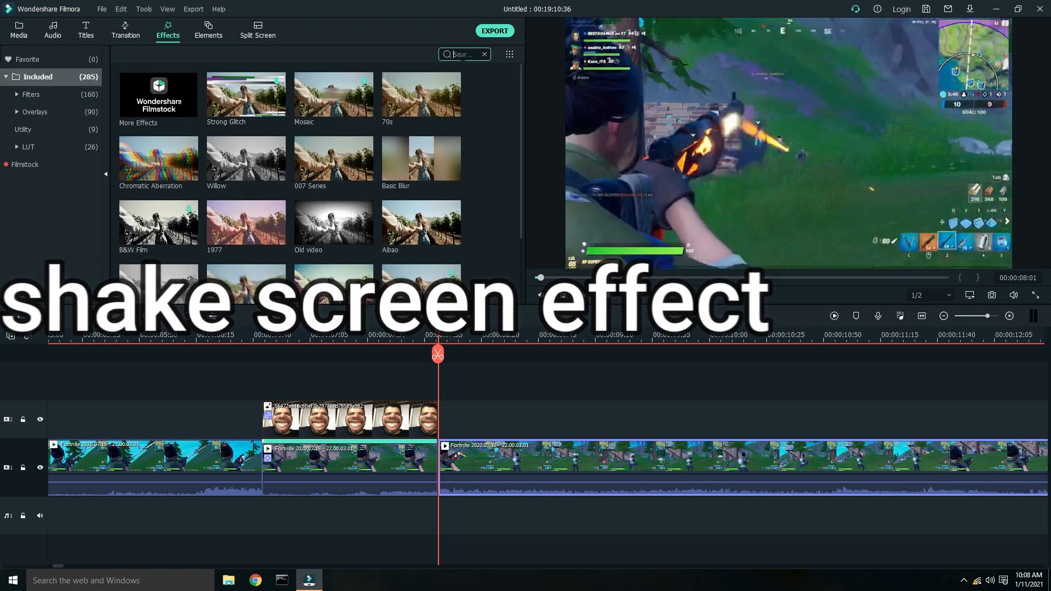
{"action": "type", "text": "mild"}
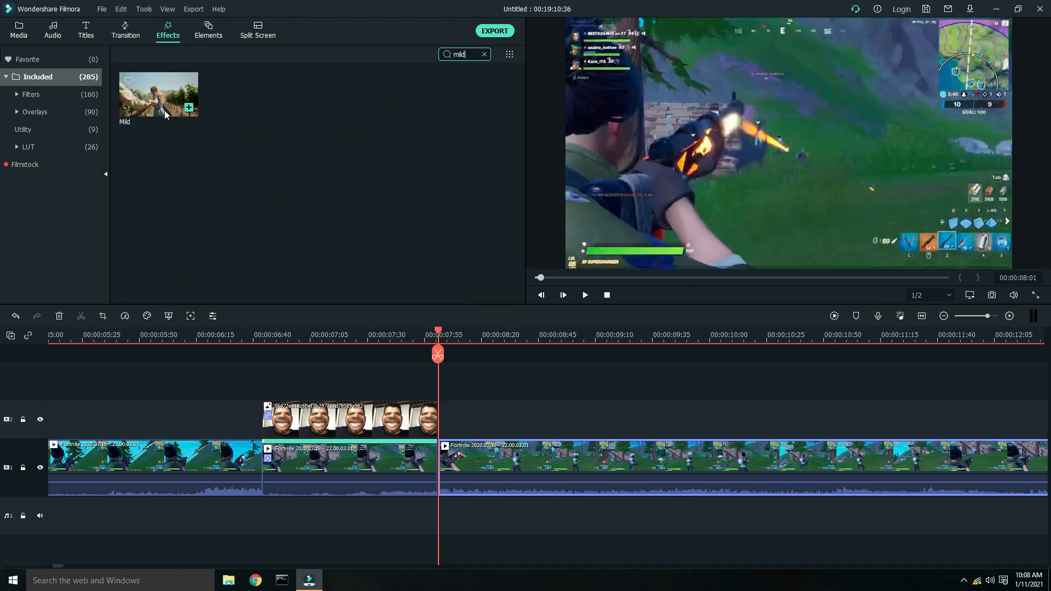
{"action": "left_click_drag", "start_coordinate": [400, 340], "coordinate": [443, 426]}
{"action": "left_click_drag", "start_coordinate": [438, 328], "coordinate": [488, 339]}
{"action": "key", "text": "space"}
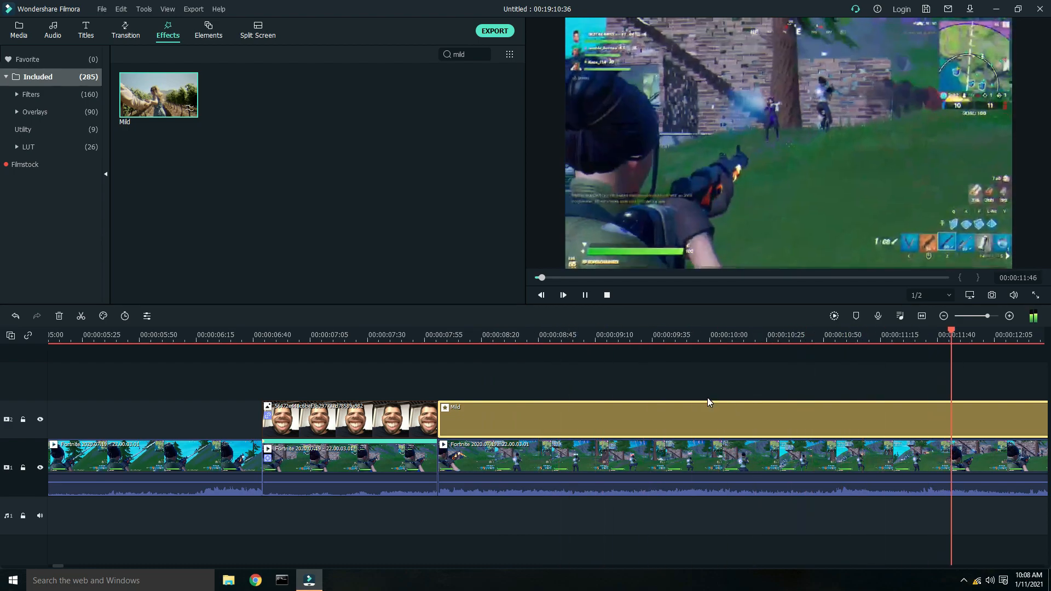
- Turn off RGB Separate in the Mild effect, keep Motion Blur on, and set Frequency to 0.67
{"action": "double_click", "coordinate": [736, 421]}
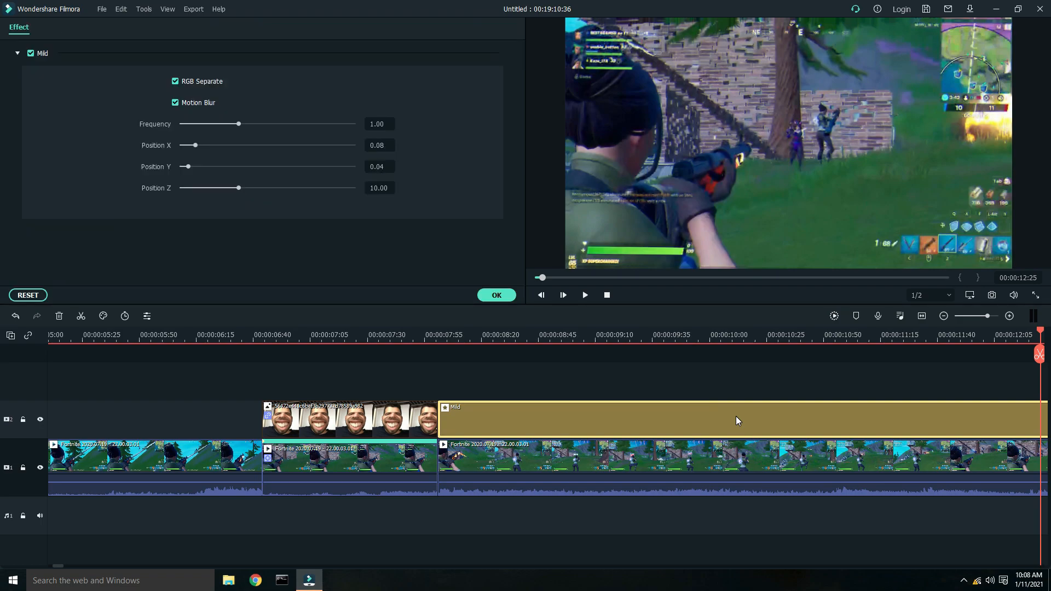
{"action": "left_click", "coordinate": [176, 81]}
{"action": "left_click", "coordinate": [175, 81]}
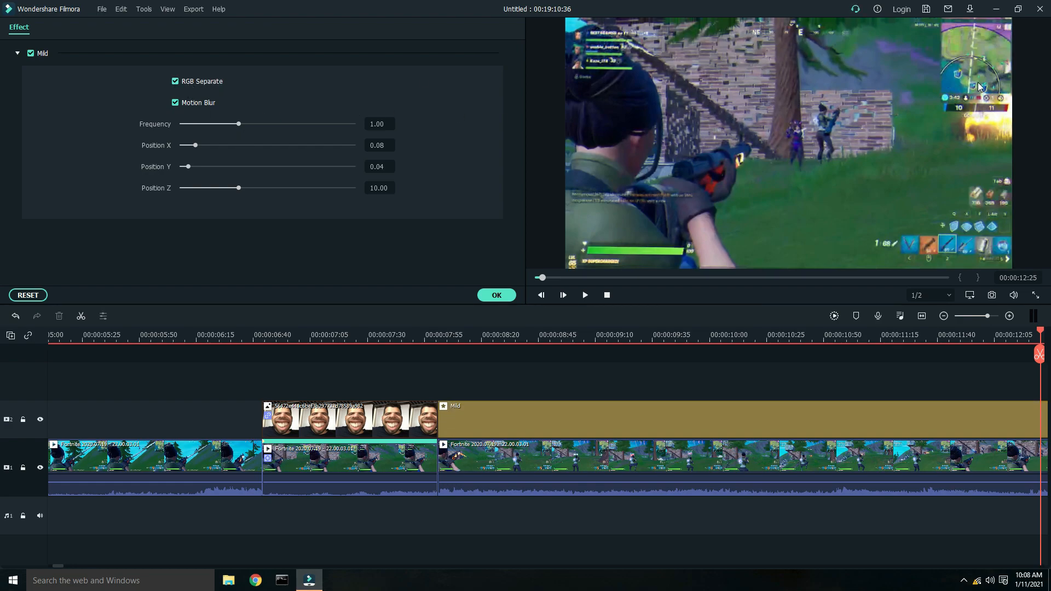
{"action": "left_click", "coordinate": [175, 82]}
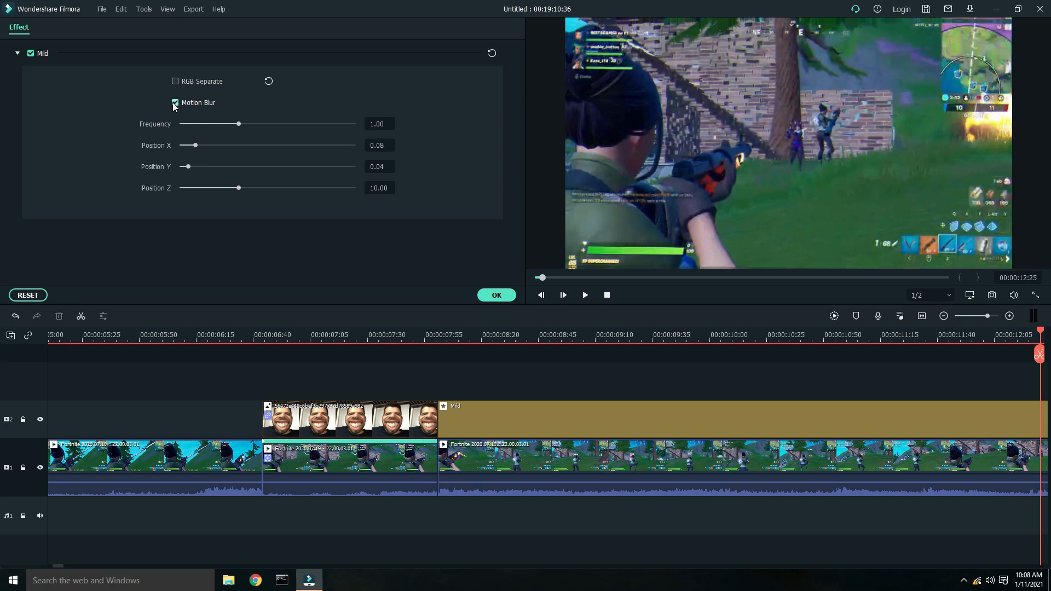
{"action": "left_click", "coordinate": [176, 103]}
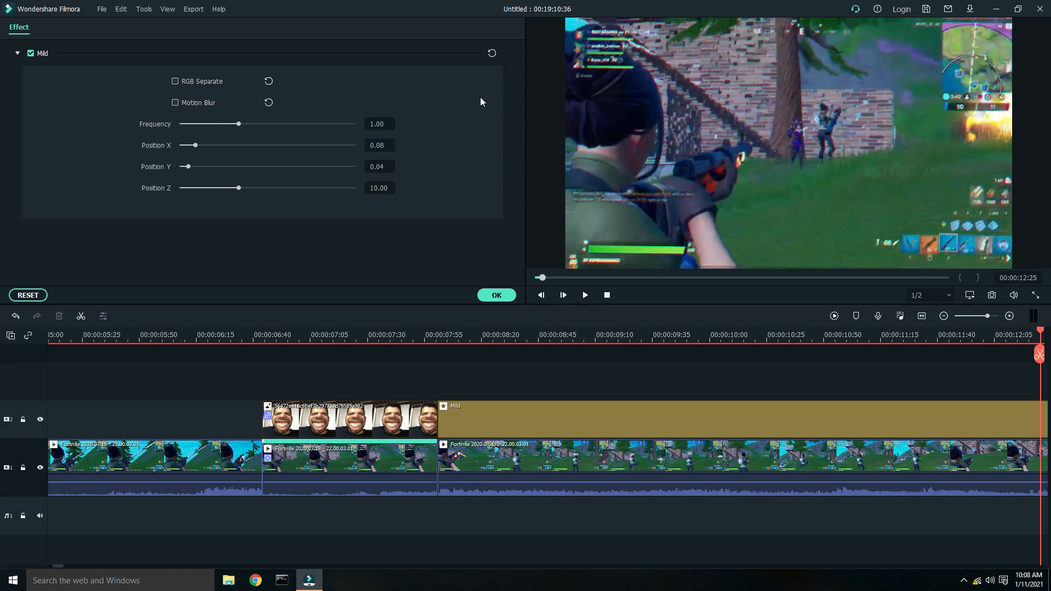
{"action": "left_click", "coordinate": [175, 103]}
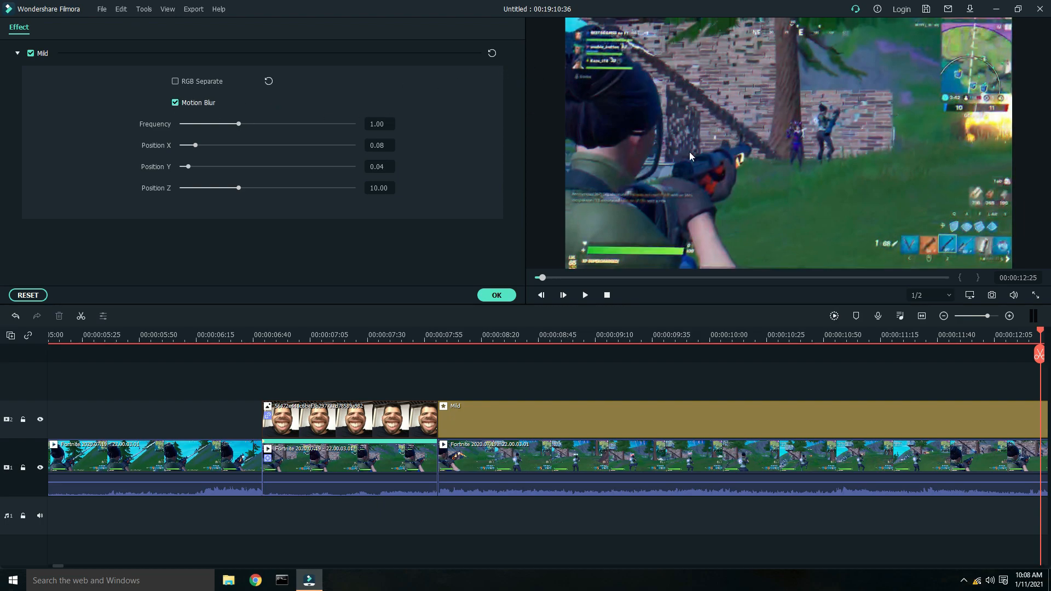
{"action": "left_click_drag", "start_coordinate": [238, 126], "coordinate": [219, 123]}
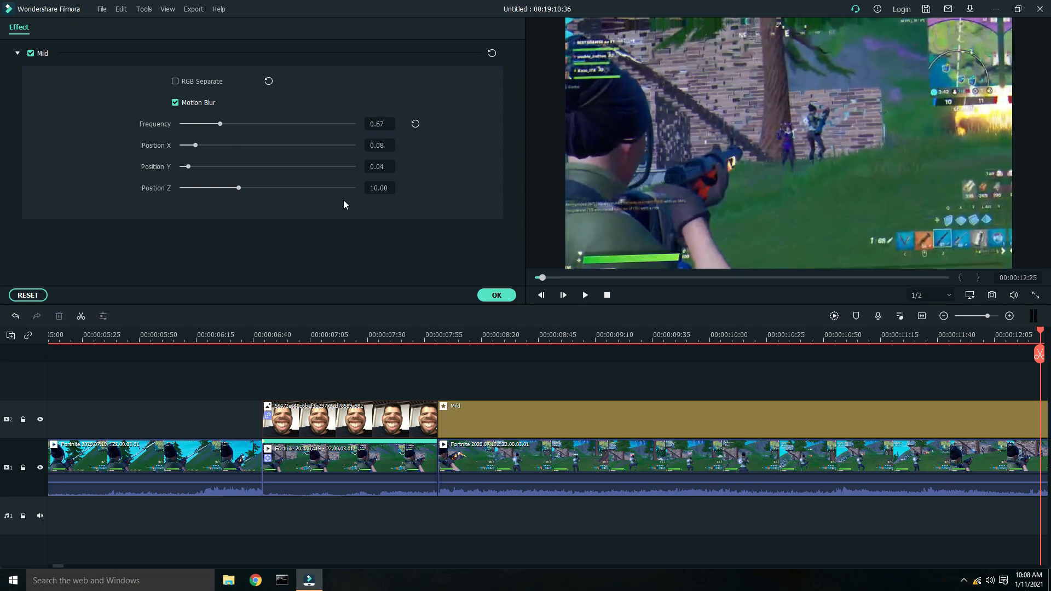
{"action": "left_click", "coordinate": [492, 299]}
- Delete the Mild effect clip from the overlay track
{"action": "left_click", "coordinate": [433, 336]}
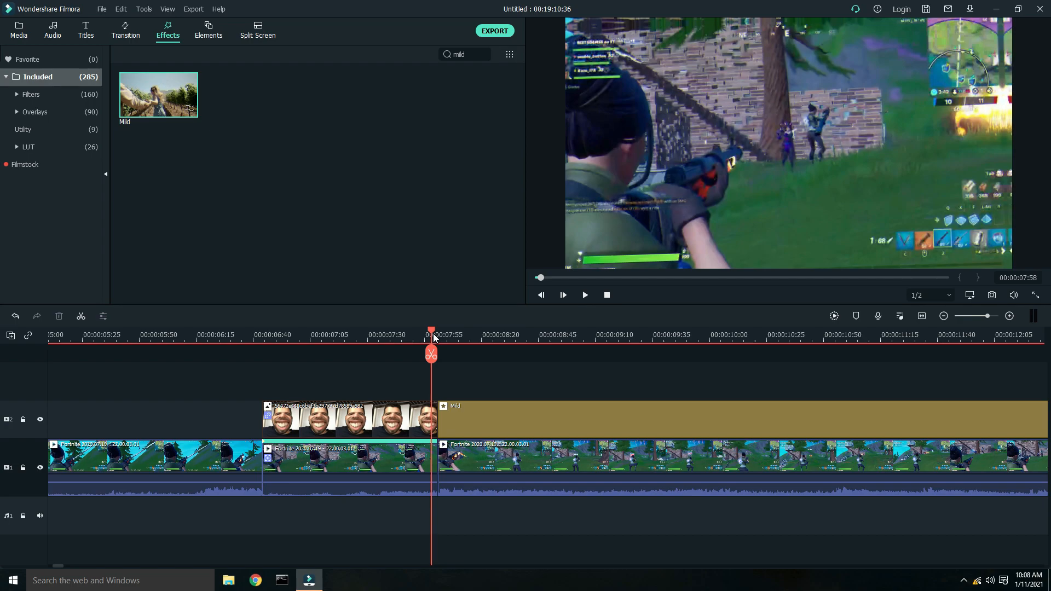
{"action": "key", "text": "space"}
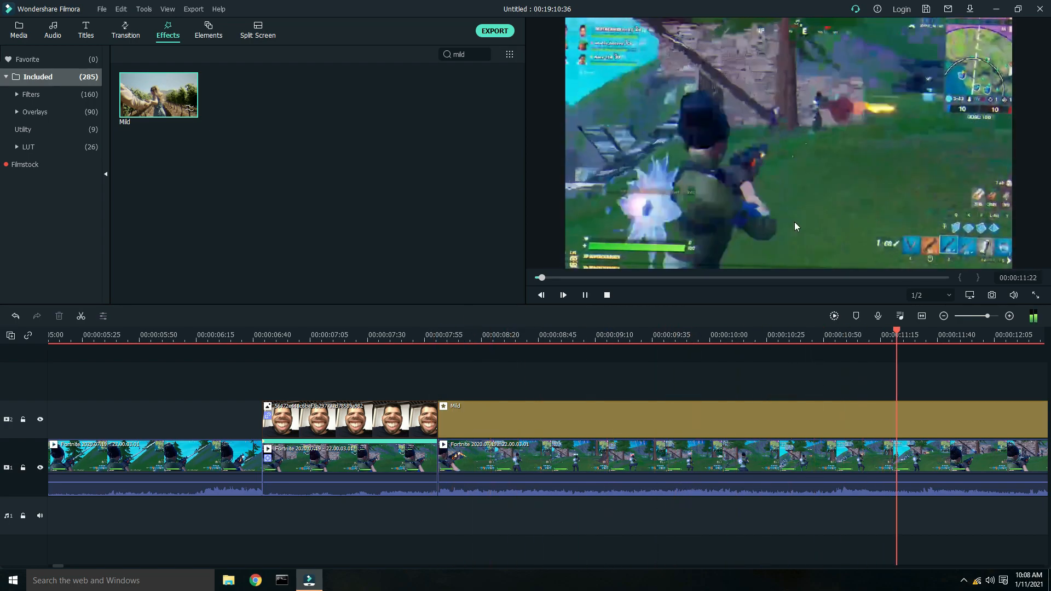
{"action": "key", "text": "space"}
{"action": "right_click", "coordinate": [585, 406]}
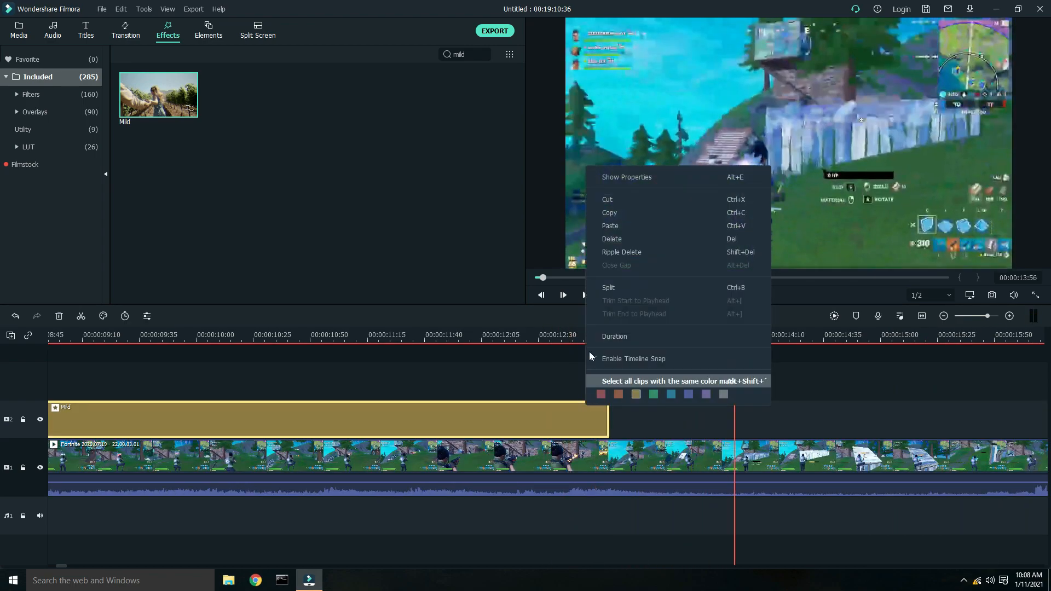
{"action": "left_click", "coordinate": [625, 236]}
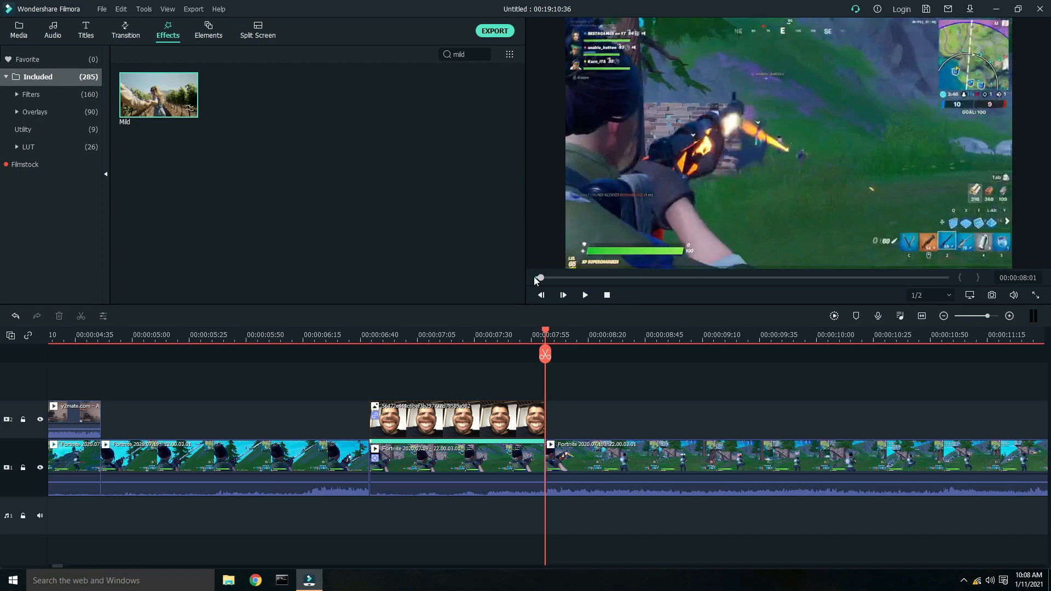
- Place a Default Title at 00:00:08:01 after the face image and change its text to beans
{"action": "left_click", "coordinate": [88, 34]}
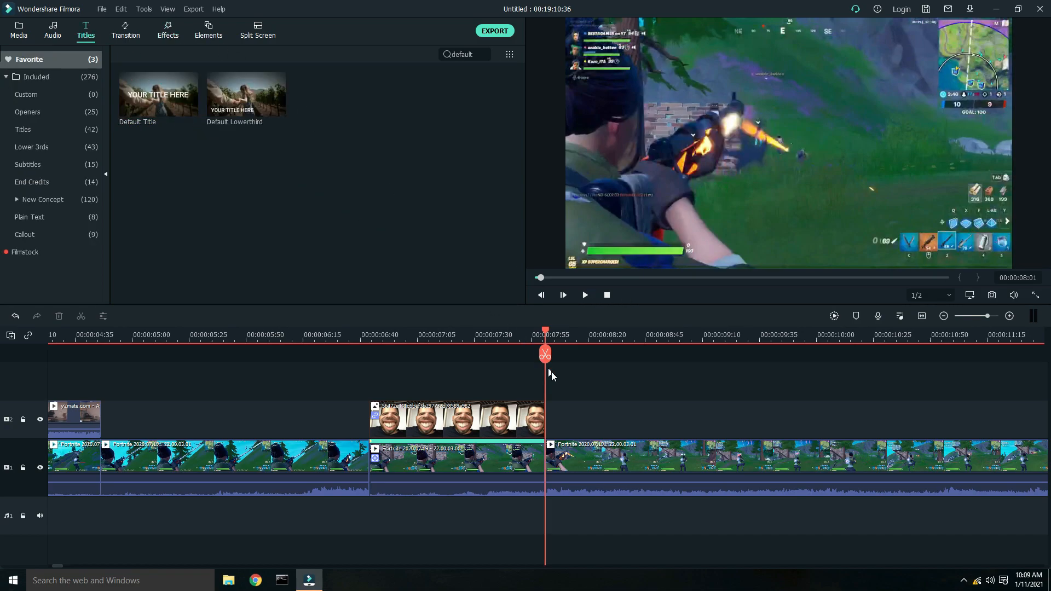
{"action": "left_click_drag", "start_coordinate": [179, 108], "coordinate": [595, 423]}
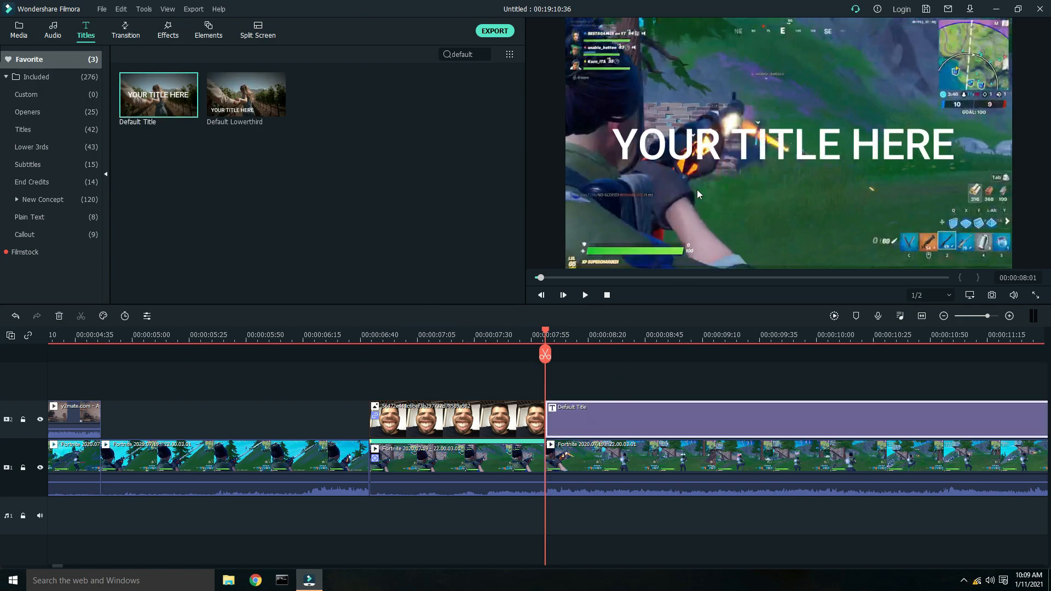
{"action": "double_click", "coordinate": [624, 425]}
{"action": "left_click_drag", "start_coordinate": [250, 127], "coordinate": [139, 107]}
{"action": "key", "text": "BackSpace"}
{"action": "type", "text": "beans"}
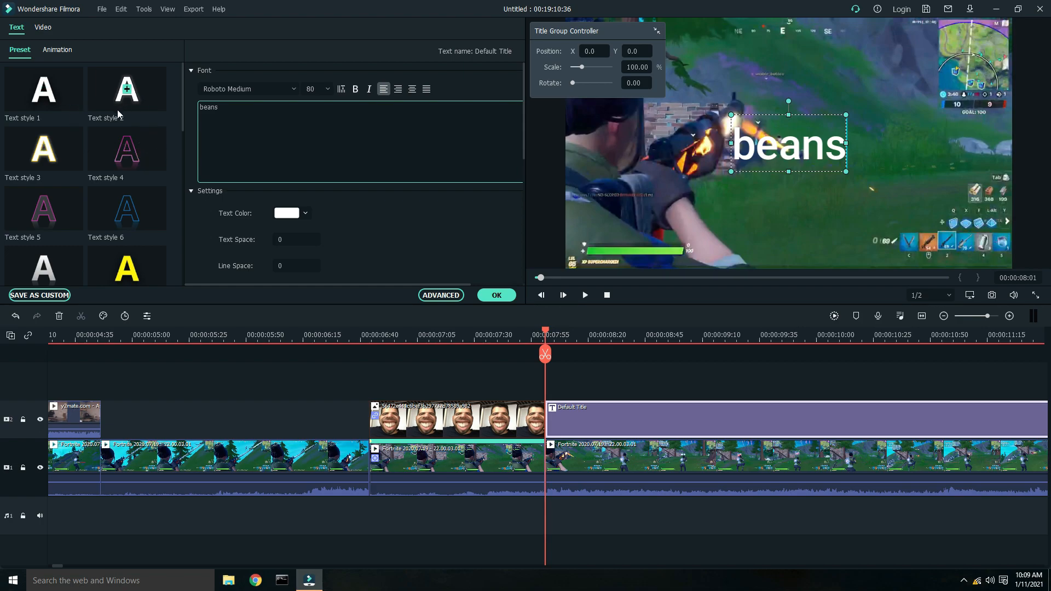
- Apply Text style 2 and the Boom! animation to the beans title
{"action": "left_click", "coordinate": [142, 103]}
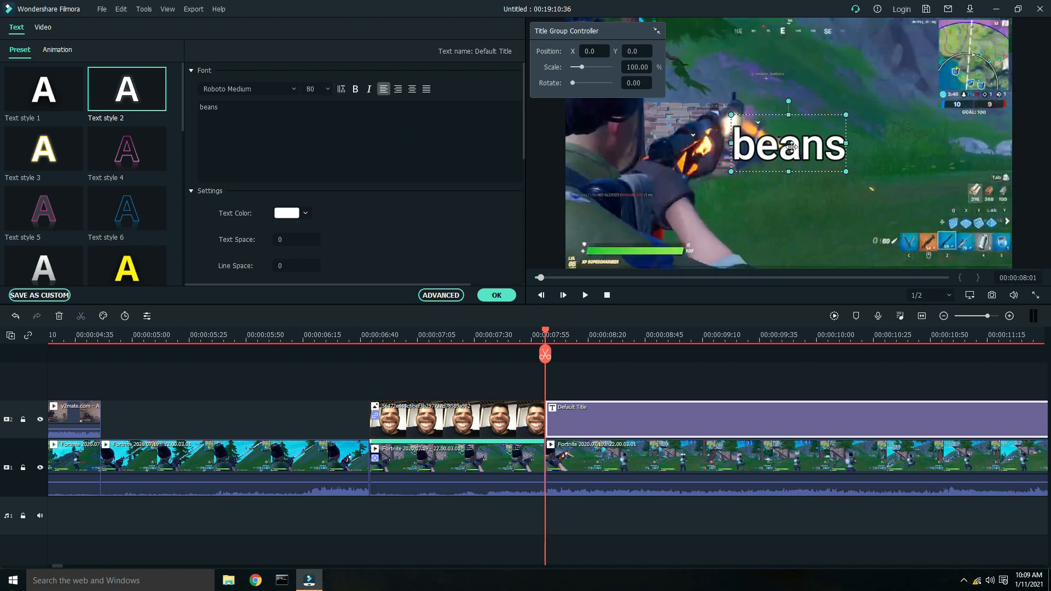
{"action": "left_click", "coordinate": [63, 51]}
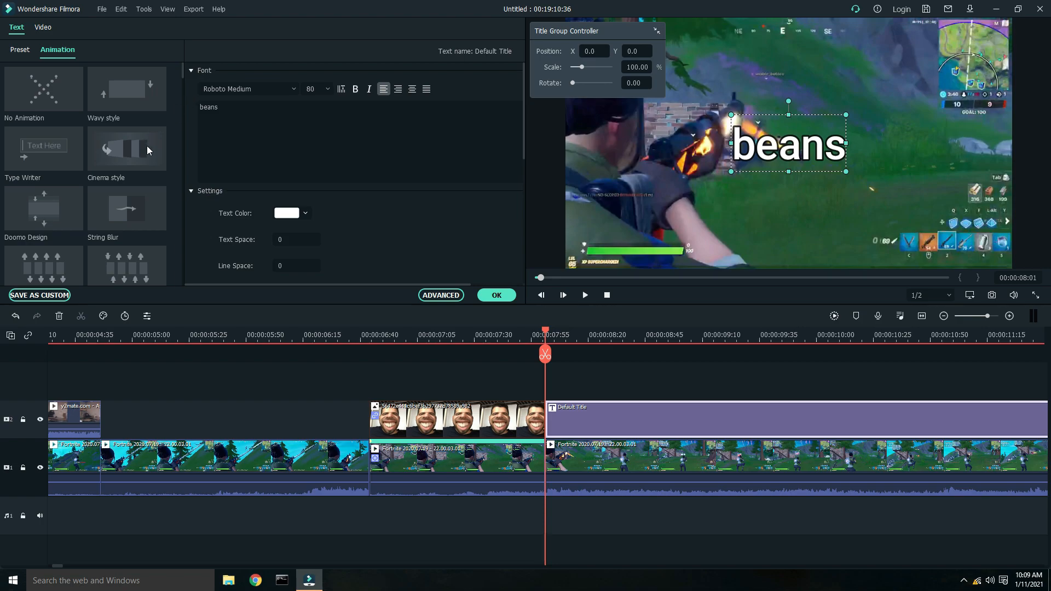
{"action": "scroll", "coordinate": [125, 188], "scroll_direction": "down", "scroll_amount": 5}
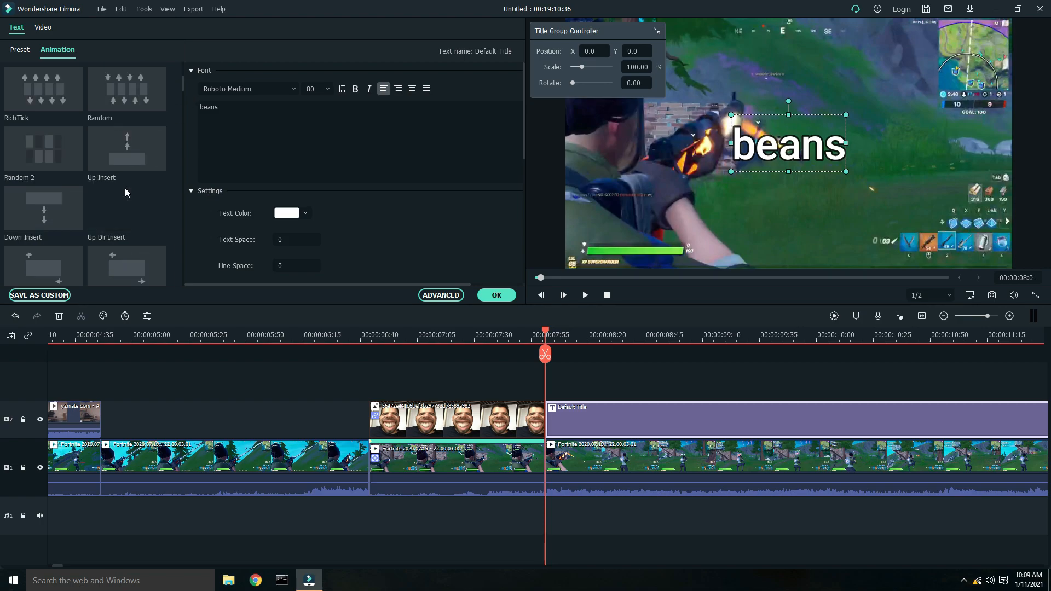
{"action": "scroll", "coordinate": [125, 190], "scroll_direction": "down", "scroll_amount": 5}
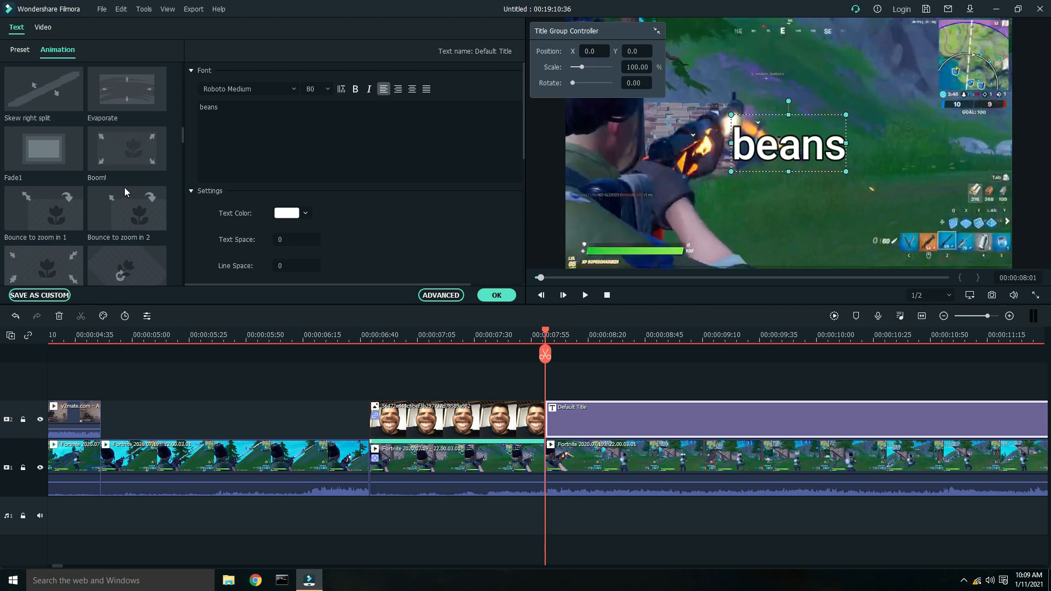
{"action": "left_click", "coordinate": [124, 157]}
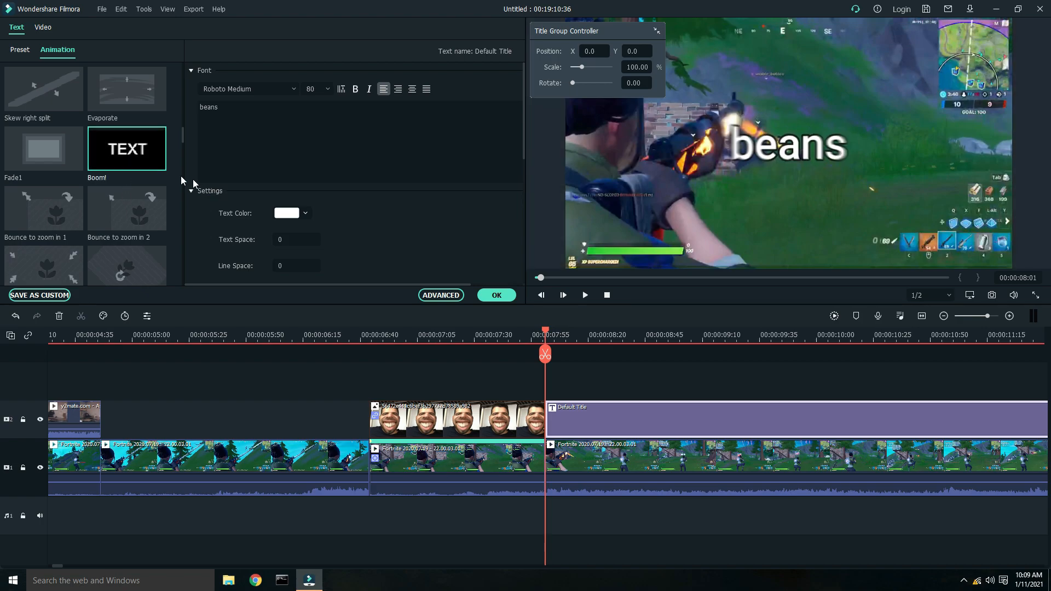
{"action": "left_click", "coordinate": [484, 298]}
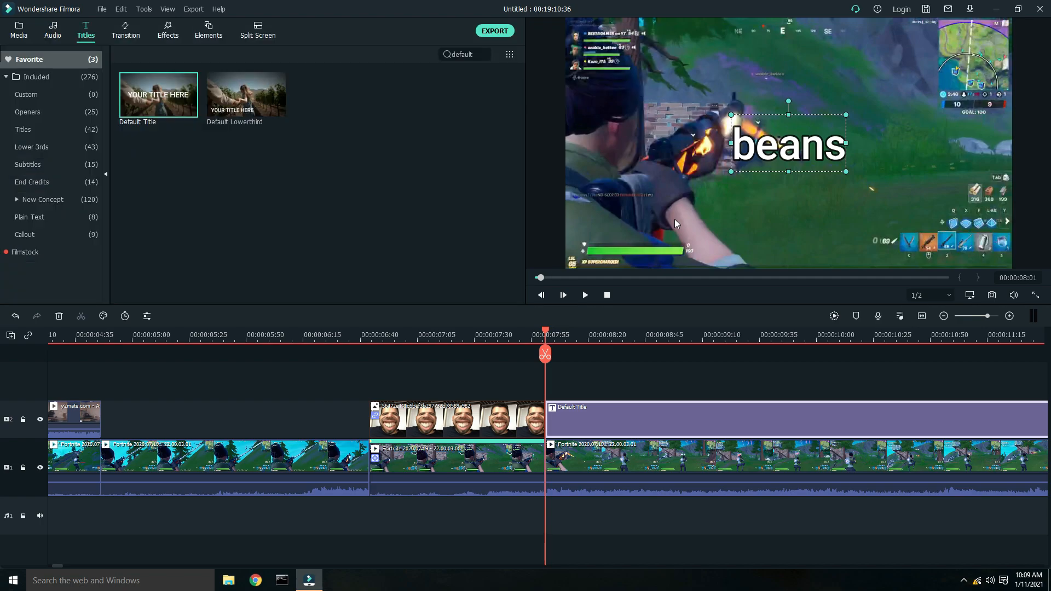
- Add the Mild shake effect on a new track above the title, starting at 00:00:08:01
{"action": "mouse_move", "coordinate": [549, 335]}
{"action": "left_mouse_down"}
{"action": "mouse_move", "coordinate": [567, 333]}
{"action": "mouse_move", "coordinate": [547, 337]}
{"action": "left_mouse_up"}
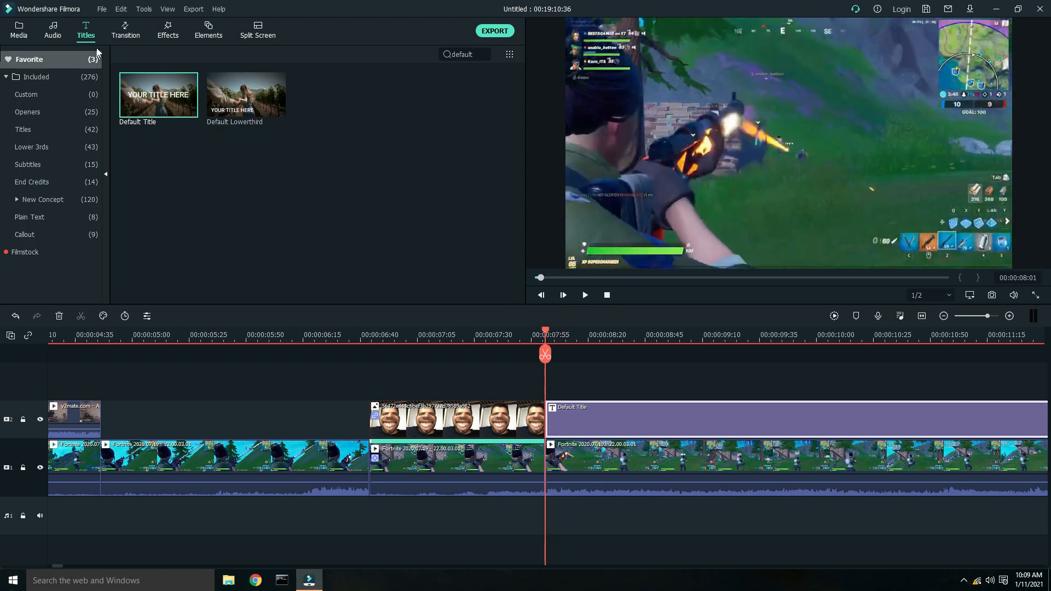
{"action": "left_click", "coordinate": [170, 32]}
{"action": "left_click_drag", "start_coordinate": [171, 110], "coordinate": [543, 383]}
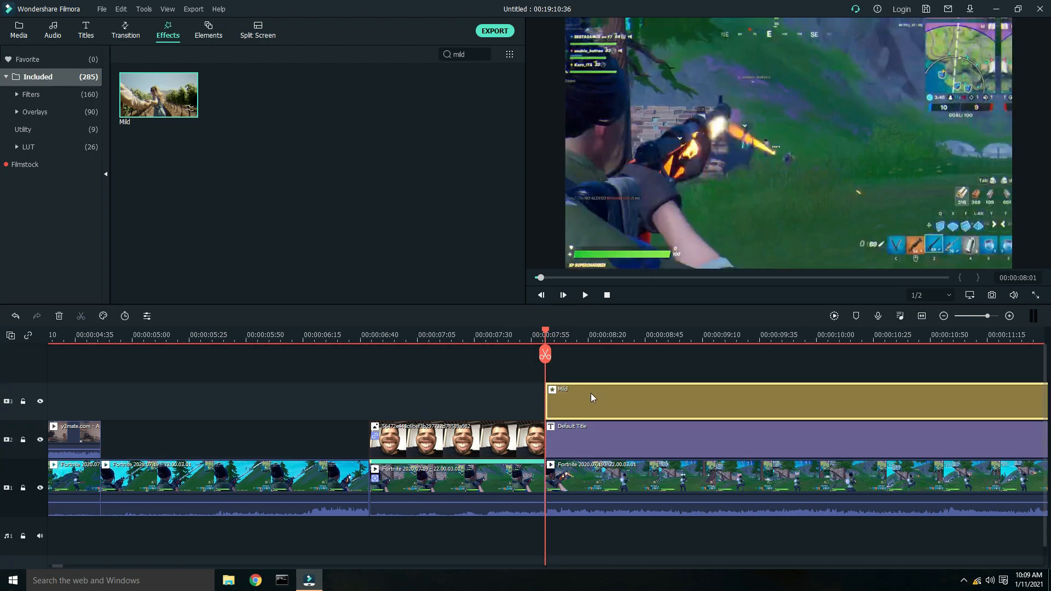
{"action": "key", "text": "space"}
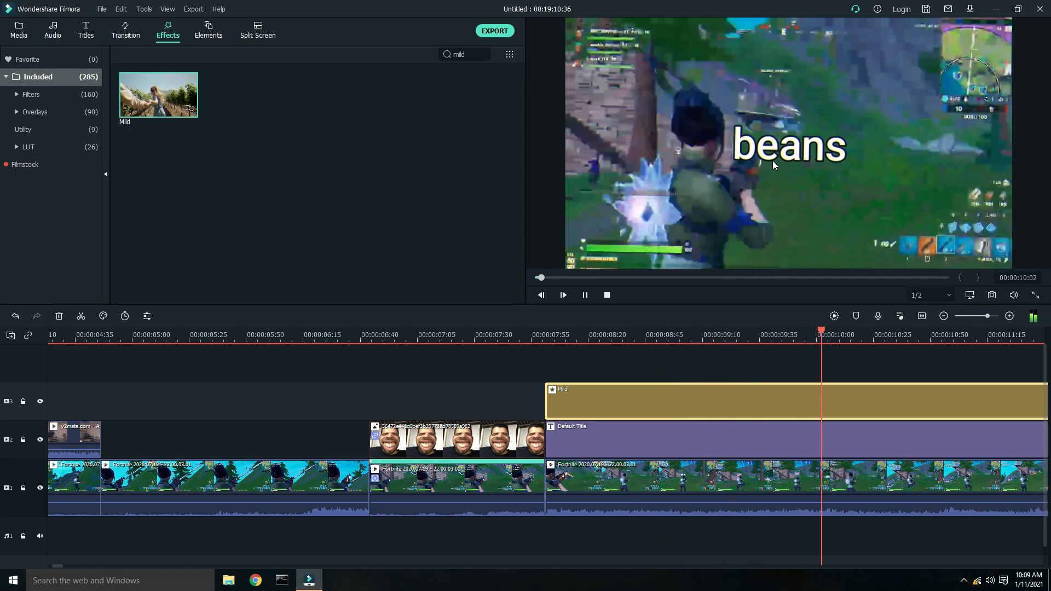
{"action": "key", "text": "space"}
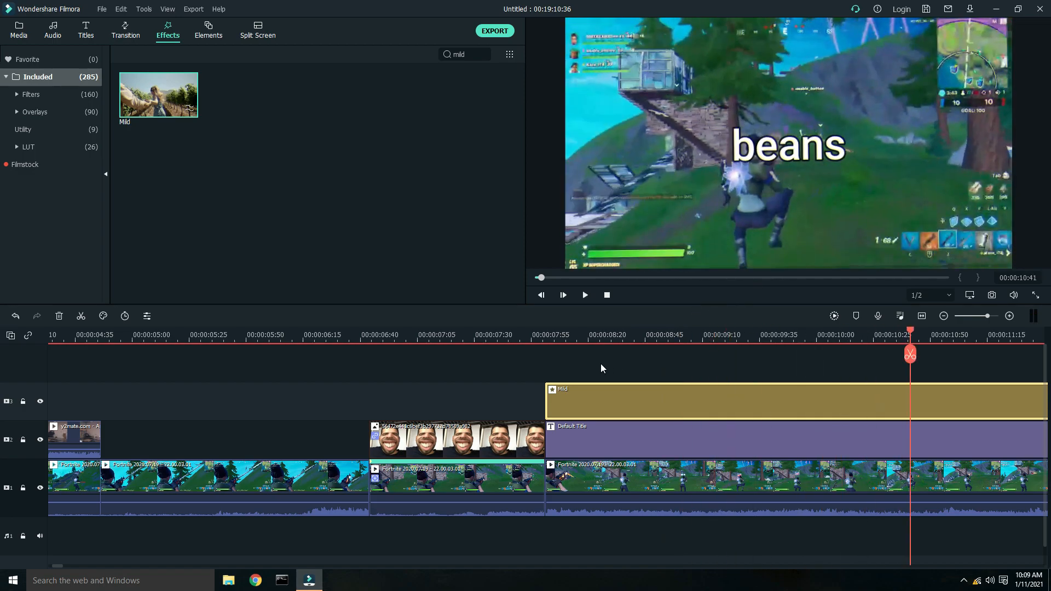
- Delete every clip from the timeline to clear the project
{"action": "right_click", "coordinate": [655, 489]}
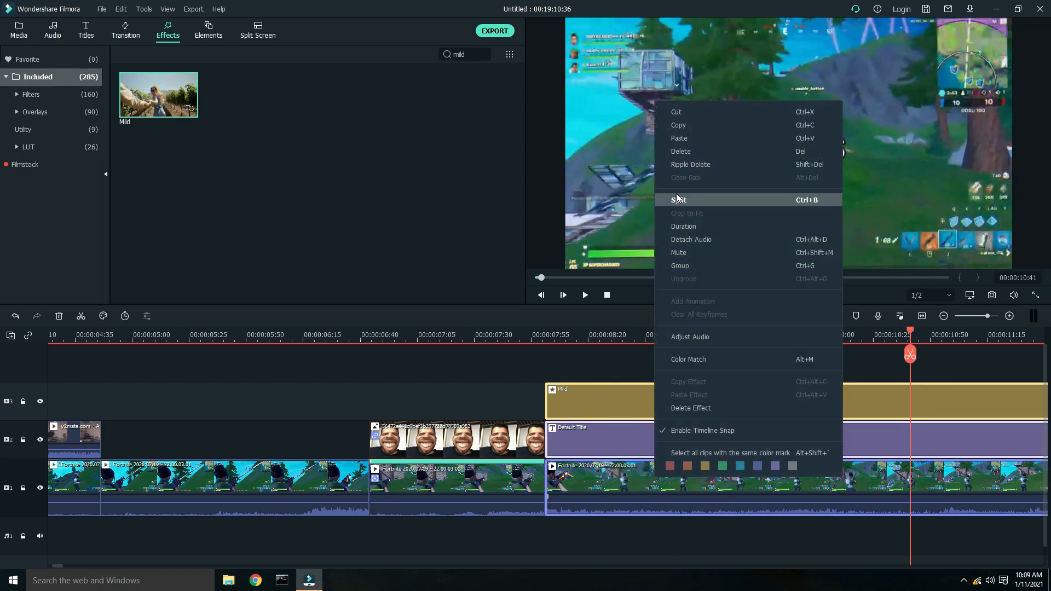
{"action": "left_click", "coordinate": [683, 152]}
{"action": "left_click_drag", "start_coordinate": [630, 334], "coordinate": [432, 331]}
{"action": "left_click_drag", "start_coordinate": [57, 407], "coordinate": [432, 545]}
{"action": "right_click", "coordinate": [387, 466]}
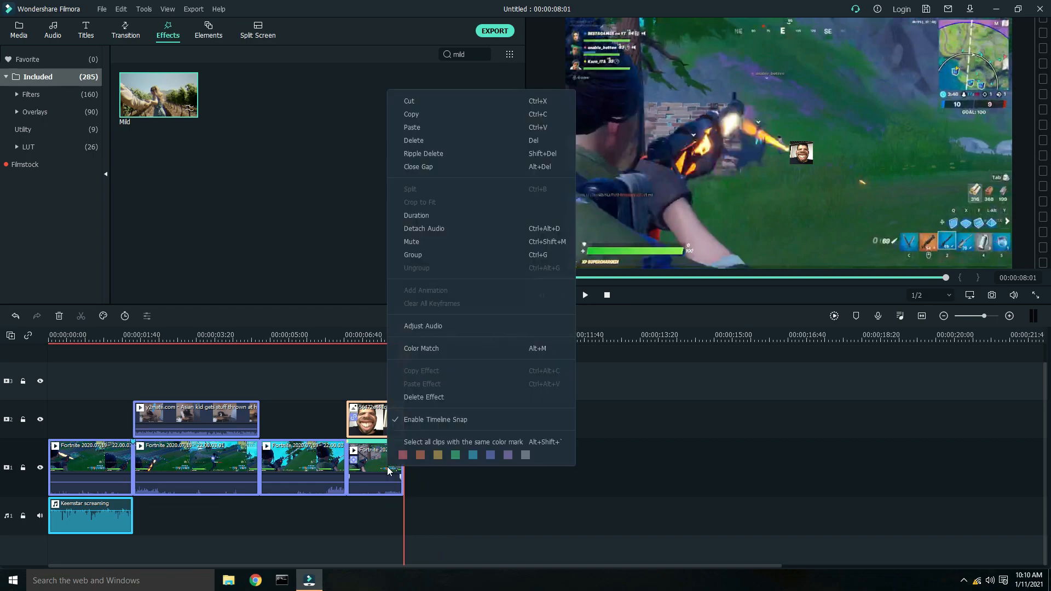
{"action": "left_click", "coordinate": [416, 133]}
- Import the WHATEVR - Listen audio file from the Downloads folder into the media library
{"action": "left_click", "coordinate": [18, 35]}
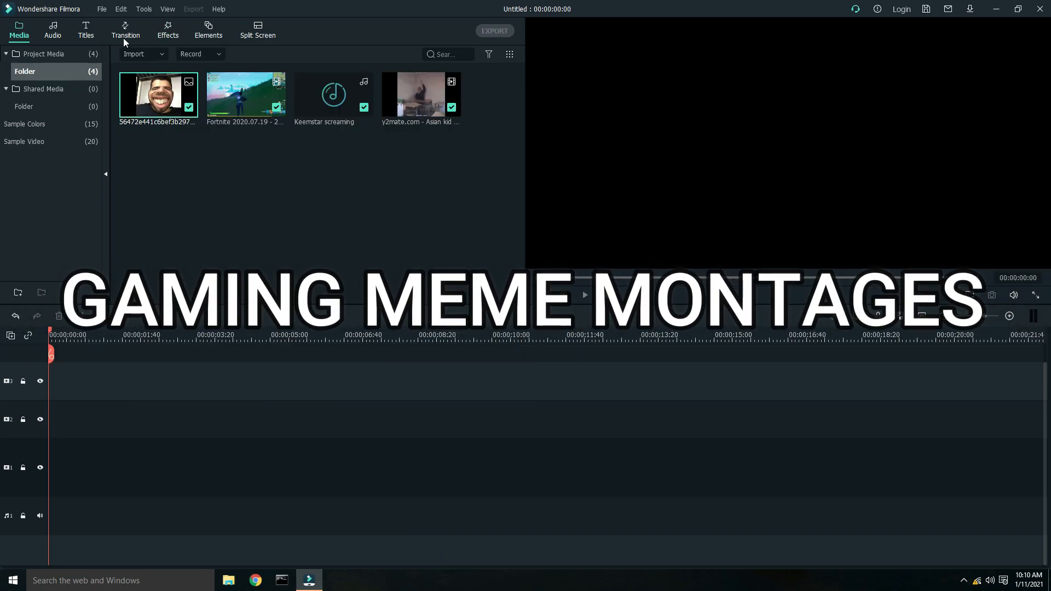
{"action": "left_click", "coordinate": [142, 54]}
{"action": "left_click", "coordinate": [156, 74]}
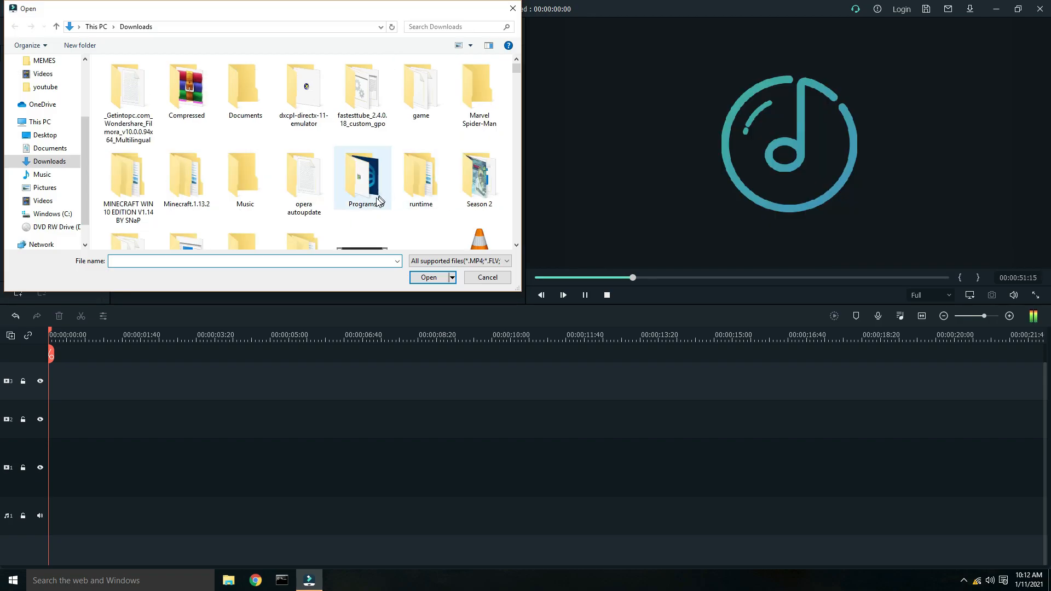
{"action": "scroll", "coordinate": [373, 199], "scroll_direction": "down", "scroll_amount": 1}
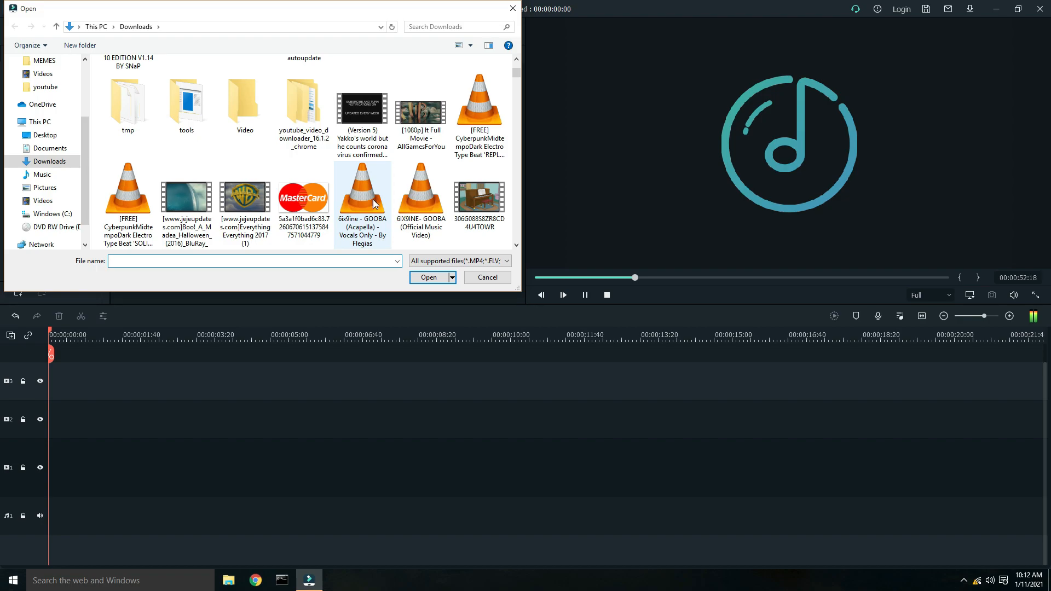
{"action": "scroll", "coordinate": [372, 199], "scroll_direction": "down", "scroll_amount": 2}
{"action": "scroll", "coordinate": [375, 203], "scroll_direction": "down", "scroll_amount": 2}
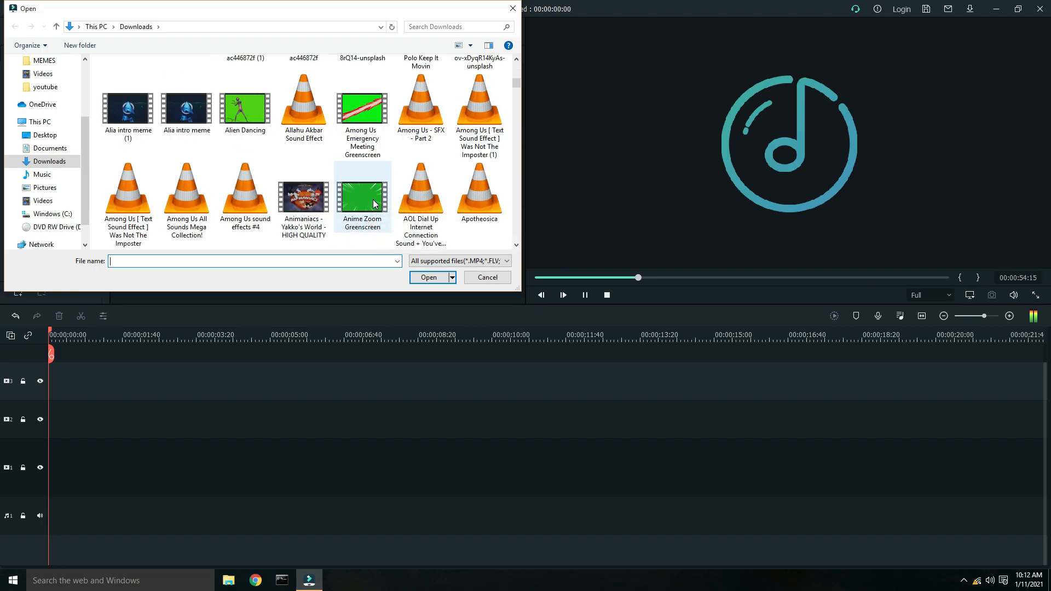
{"action": "scroll", "coordinate": [374, 203], "scroll_direction": "down", "scroll_amount": 1}
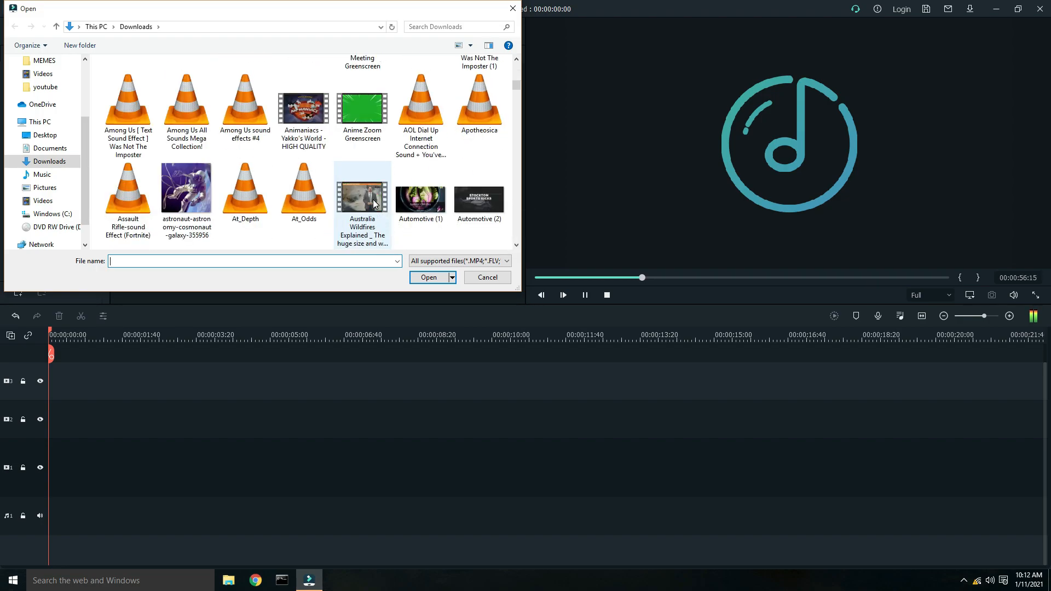
{"action": "scroll", "coordinate": [374, 204], "scroll_direction": "down", "scroll_amount": 3}
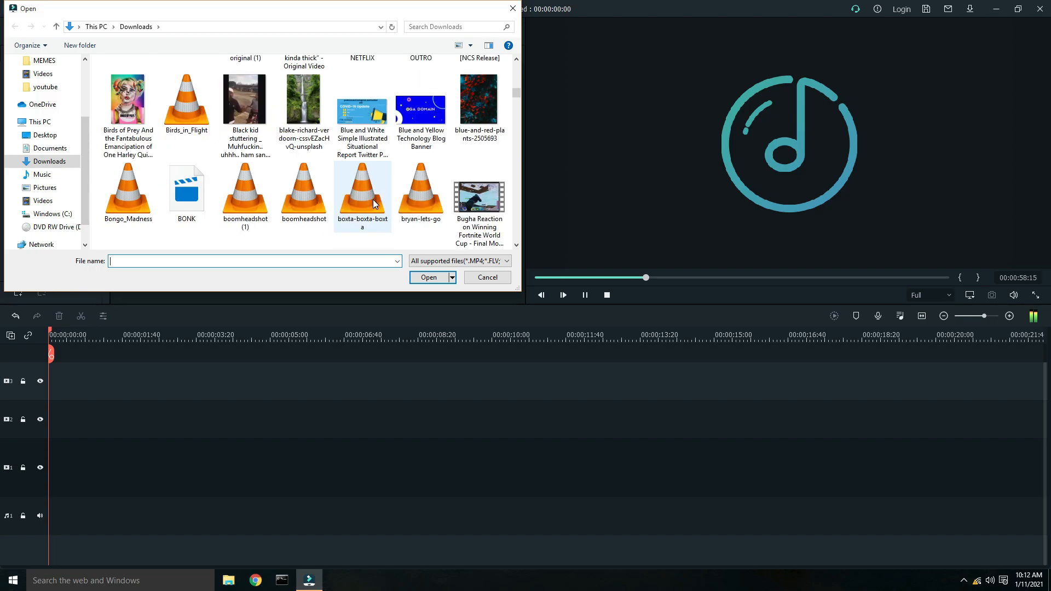
{"action": "scroll", "coordinate": [373, 202], "scroll_direction": "down", "scroll_amount": 1}
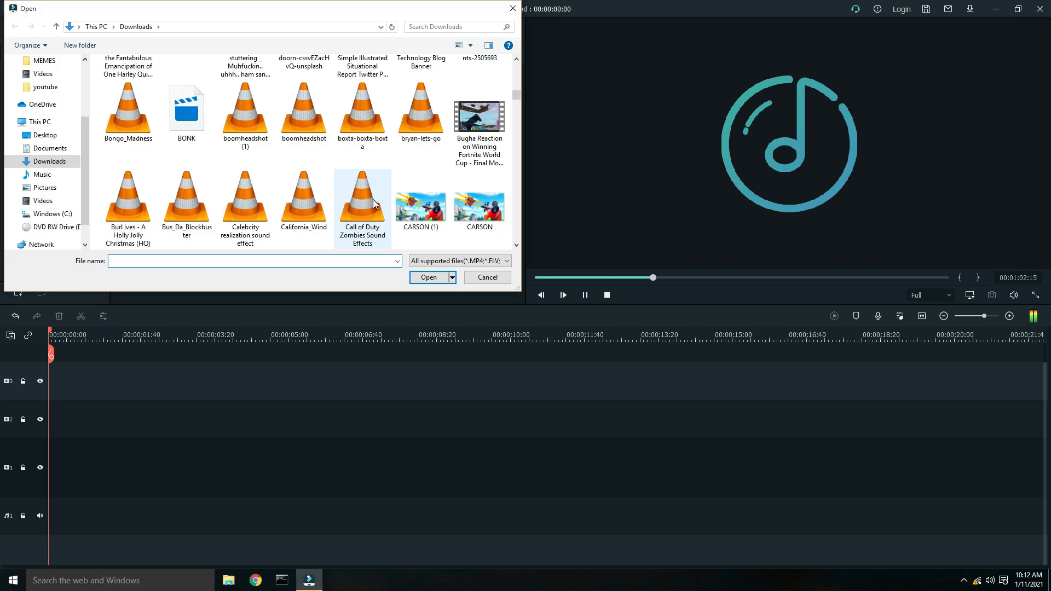
{"action": "scroll", "coordinate": [372, 200], "scroll_direction": "down", "scroll_amount": 1}
{"action": "scroll", "coordinate": [372, 199], "scroll_direction": "down", "scroll_amount": 1}
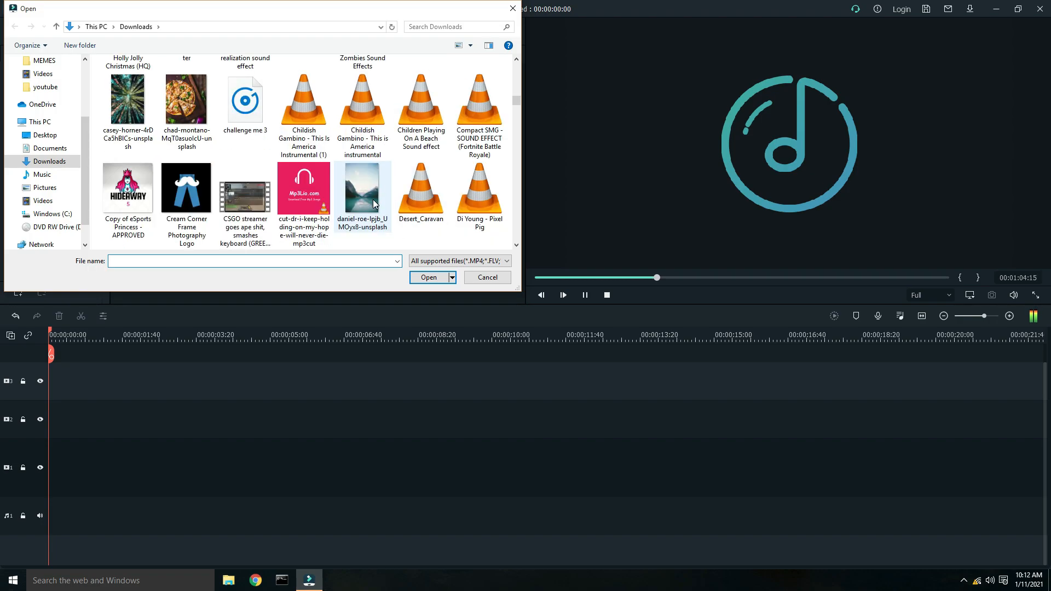
{"action": "scroll", "coordinate": [373, 199], "scroll_direction": "down", "scroll_amount": 2}
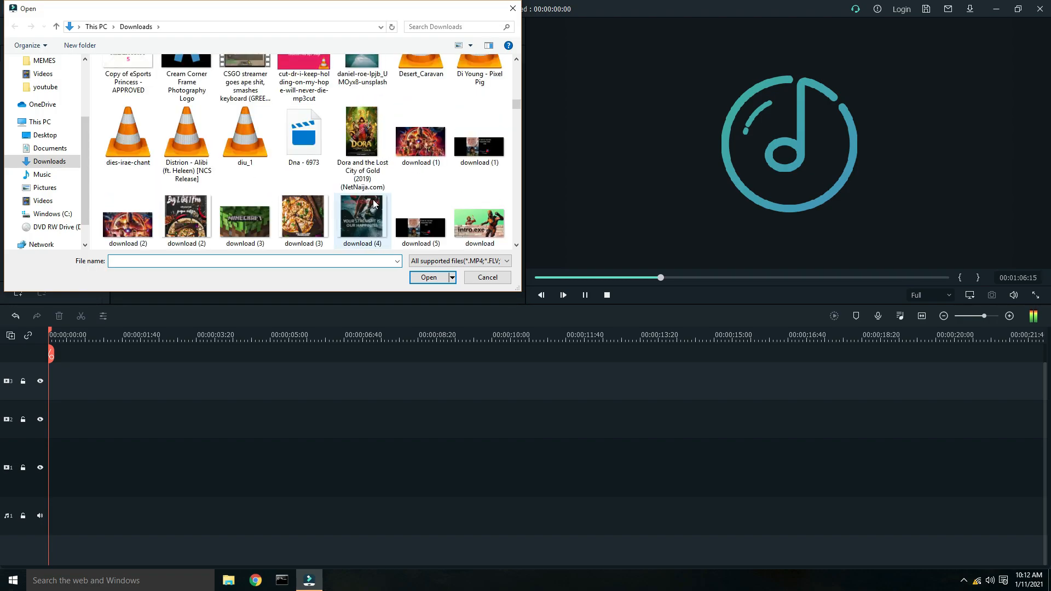
{"action": "scroll", "coordinate": [373, 200], "scroll_direction": "down", "scroll_amount": 3}
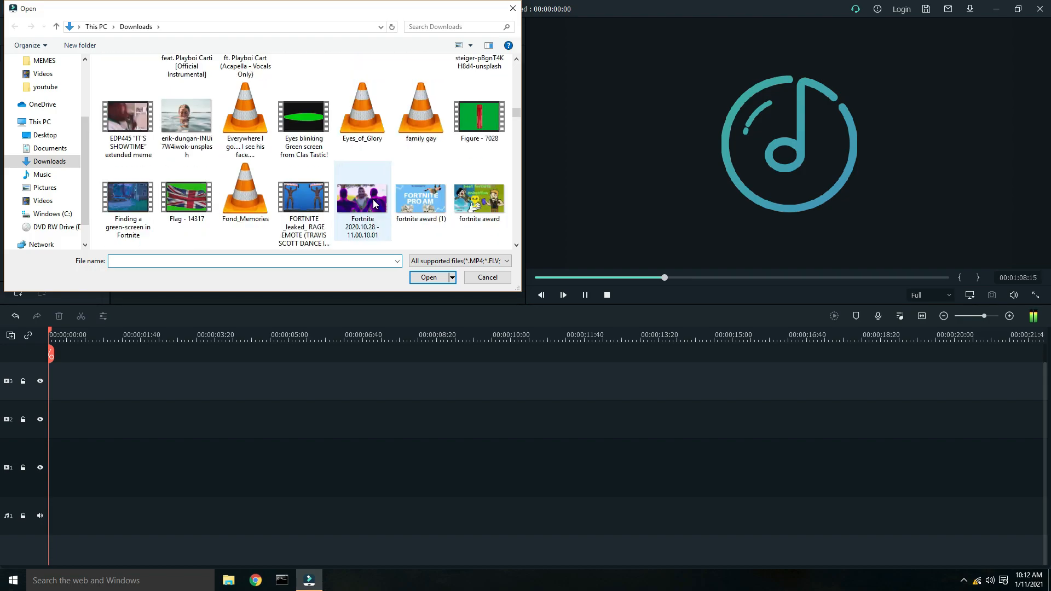
{"action": "scroll", "coordinate": [374, 204], "scroll_direction": "down", "scroll_amount": 2}
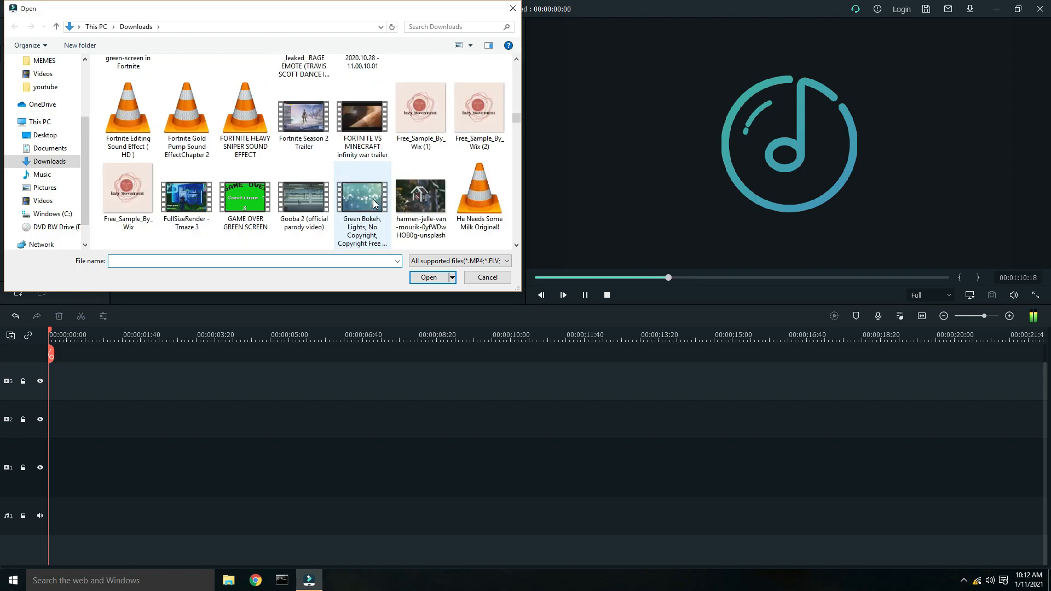
{"action": "scroll", "coordinate": [373, 200], "scroll_direction": "down", "scroll_amount": 8}
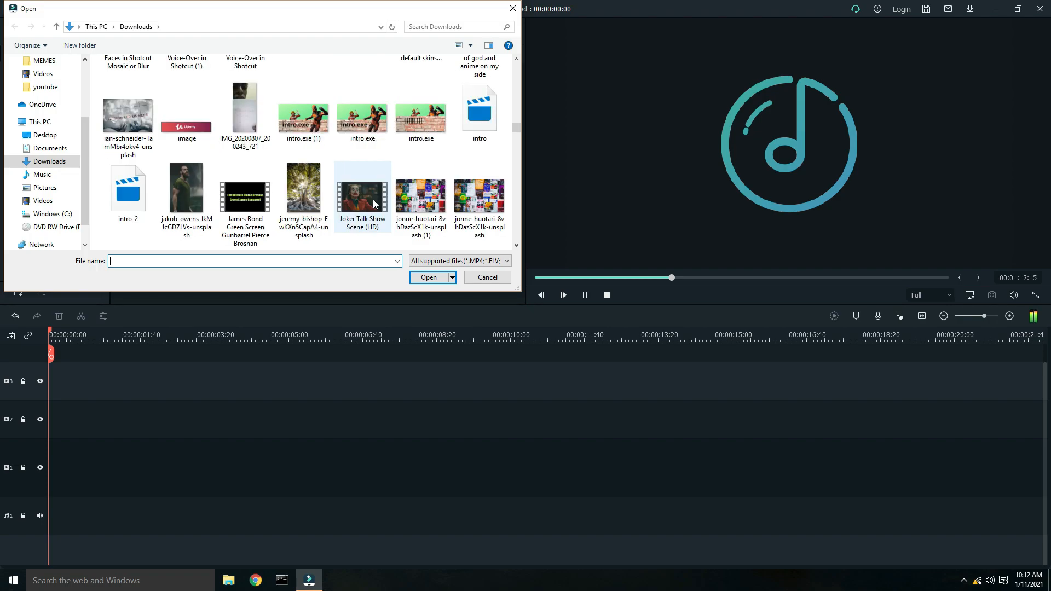
{"action": "scroll", "coordinate": [372, 199], "scroll_direction": "down", "scroll_amount": 10}
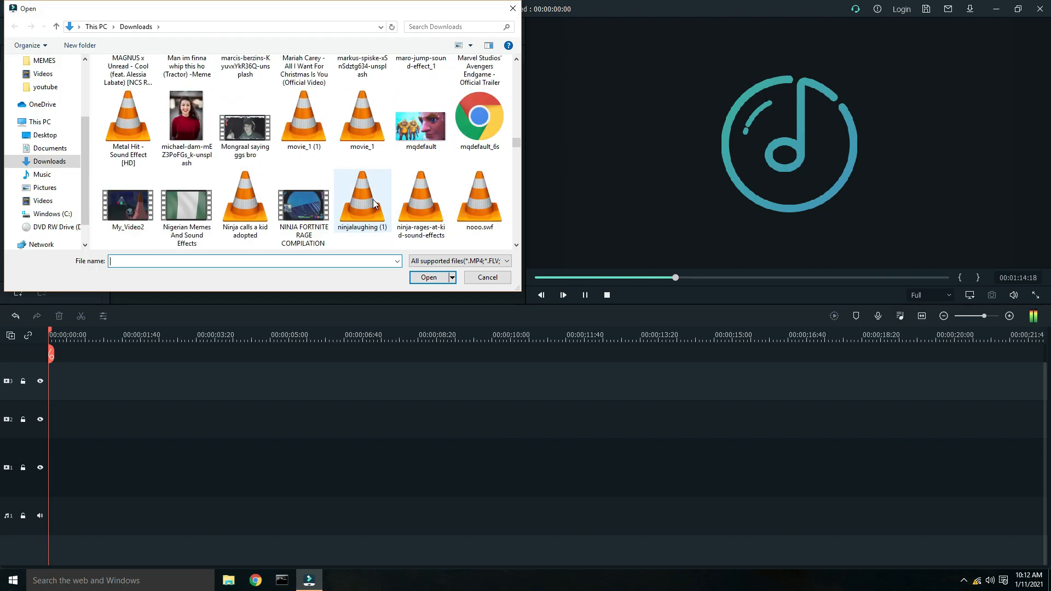
{"action": "scroll", "coordinate": [373, 199], "scroll_direction": "down", "scroll_amount": 5}
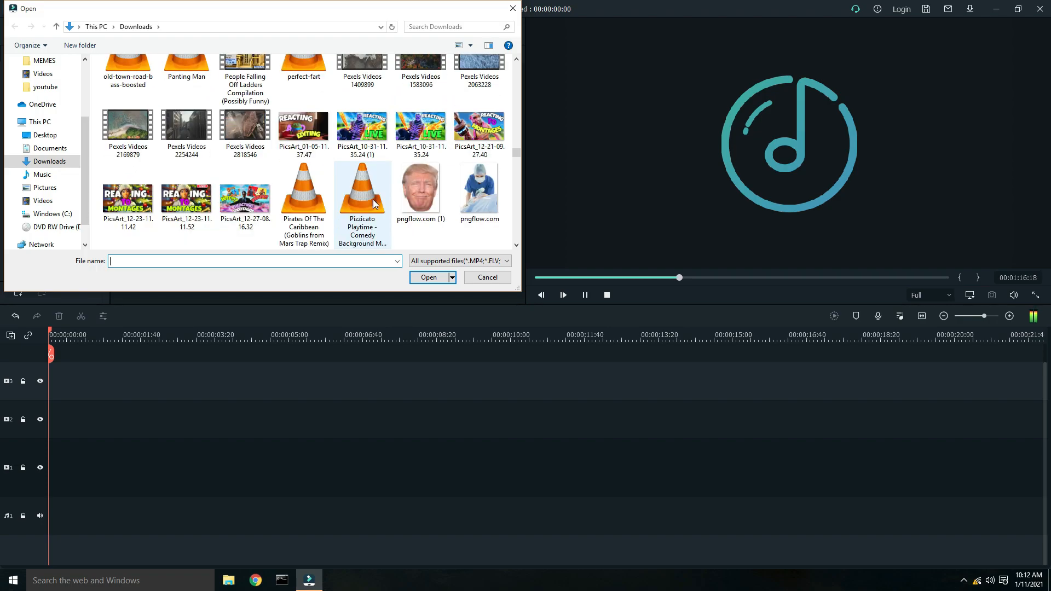
{"action": "scroll", "coordinate": [373, 200], "scroll_direction": "down", "scroll_amount": 4}
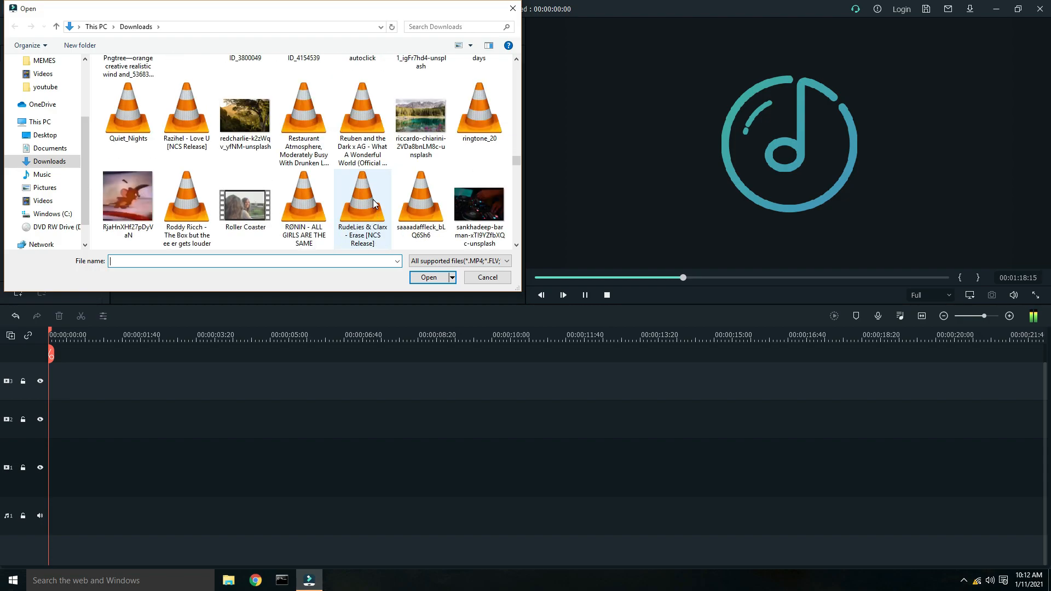
{"action": "scroll", "coordinate": [373, 199], "scroll_direction": "down", "scroll_amount": 5}
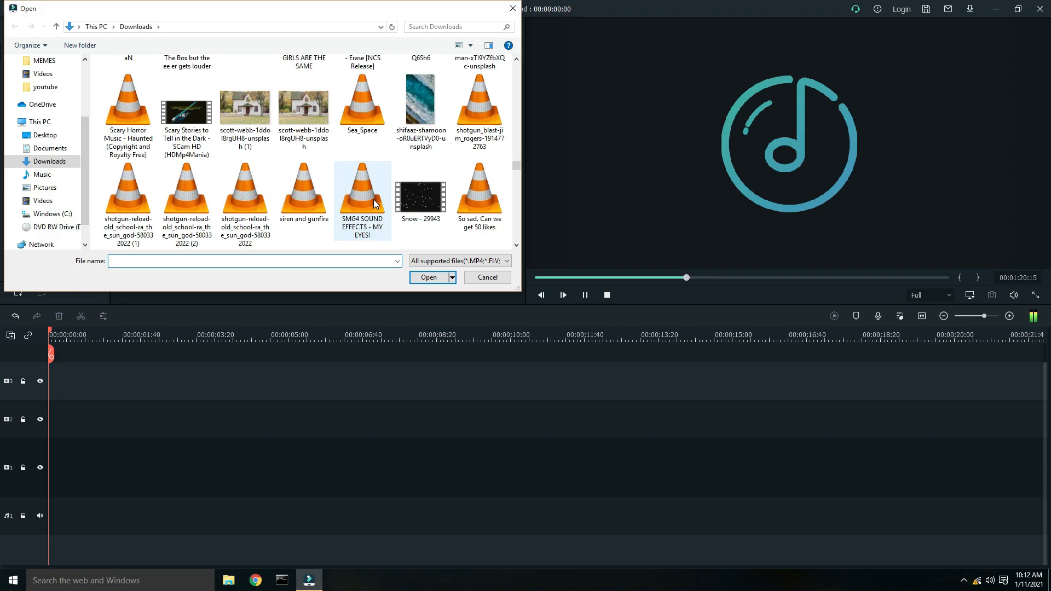
{"action": "scroll", "coordinate": [373, 200], "scroll_direction": "down", "scroll_amount": 3}
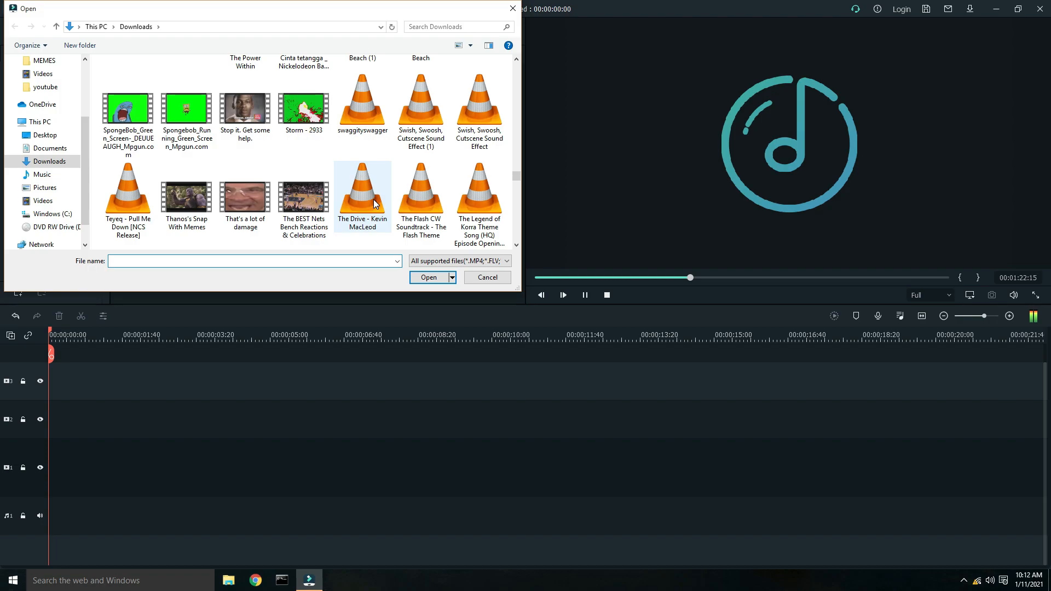
{"action": "scroll", "coordinate": [376, 204], "scroll_direction": "down", "scroll_amount": 6}
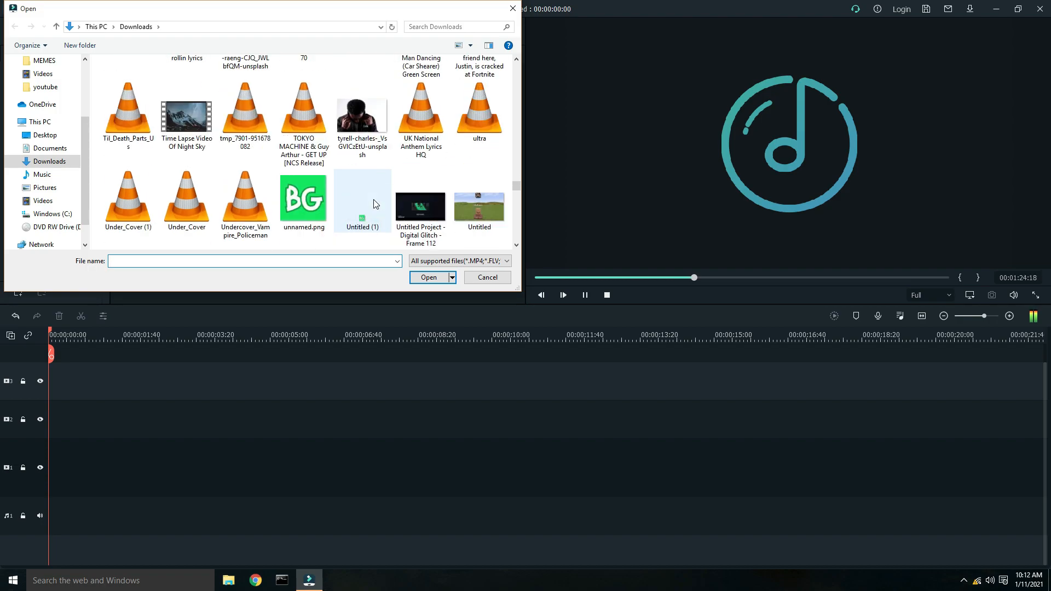
{"action": "scroll", "coordinate": [375, 204], "scroll_direction": "down", "scroll_amount": 8}
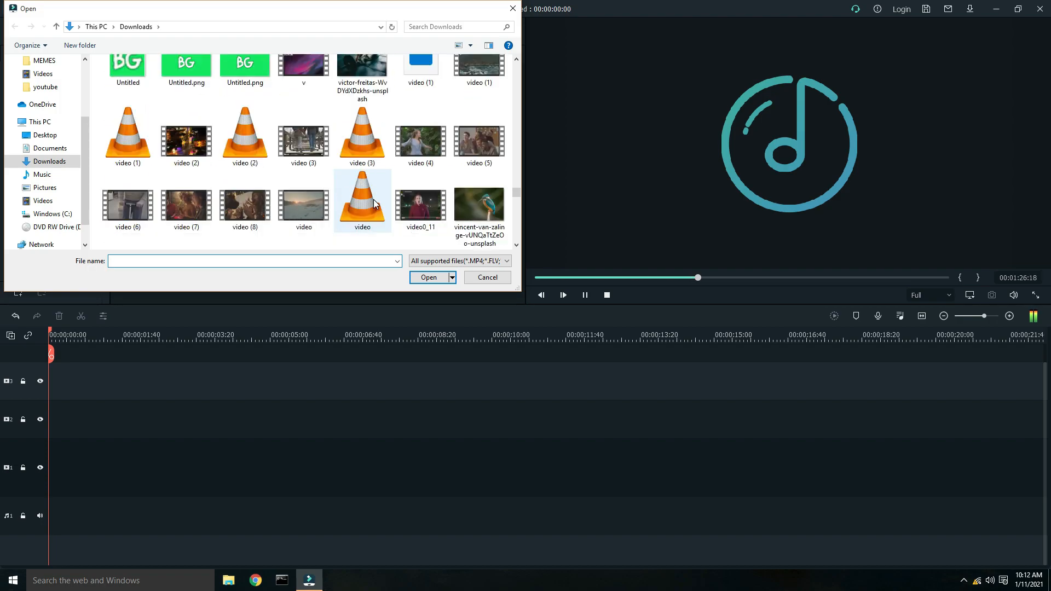
{"action": "scroll", "coordinate": [375, 205], "scroll_direction": "down", "scroll_amount": 2}
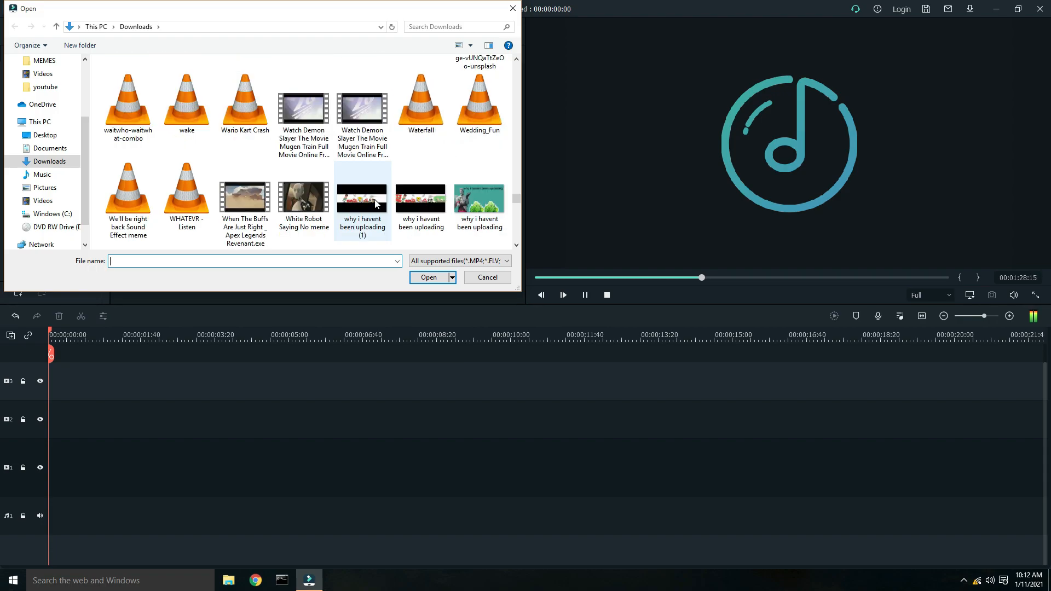
{"action": "scroll", "coordinate": [376, 203], "scroll_direction": "down", "scroll_amount": 4}
{"action": "scroll", "coordinate": [320, 178], "scroll_direction": "up", "scroll_amount": 2}
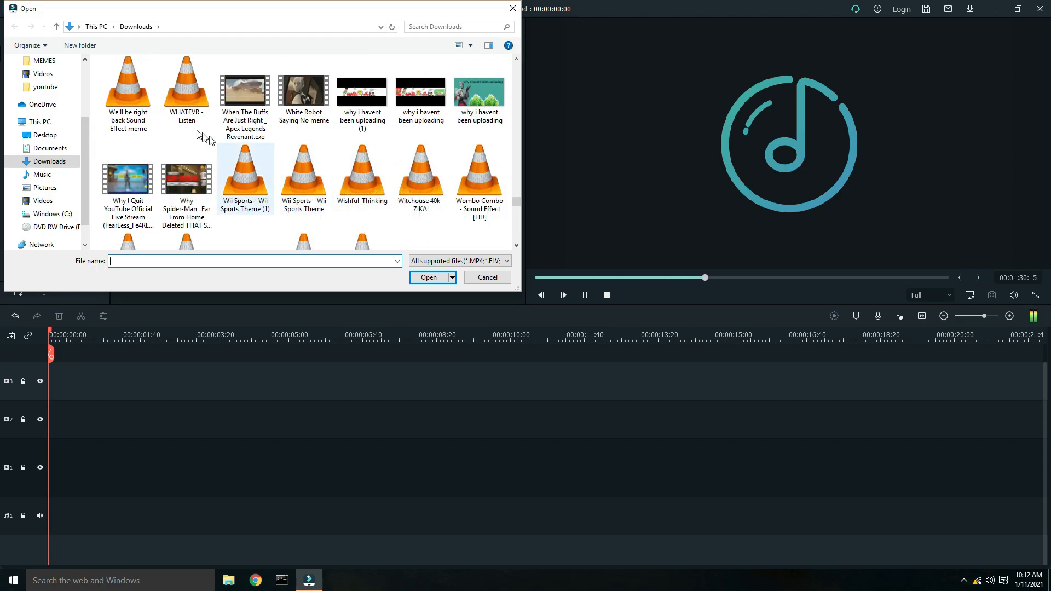
{"action": "scroll", "coordinate": [335, 187], "scroll_direction": "down", "scroll_amount": 2}
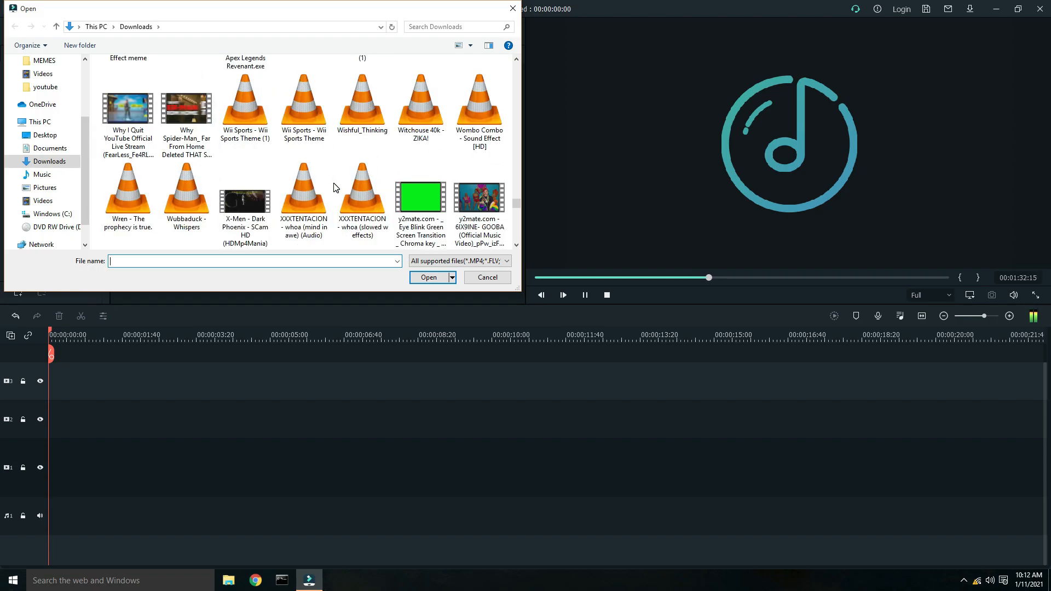
{"action": "scroll", "coordinate": [337, 188], "scroll_direction": "up", "scroll_amount": 4}
{"action": "left_click", "coordinate": [186, 178]}
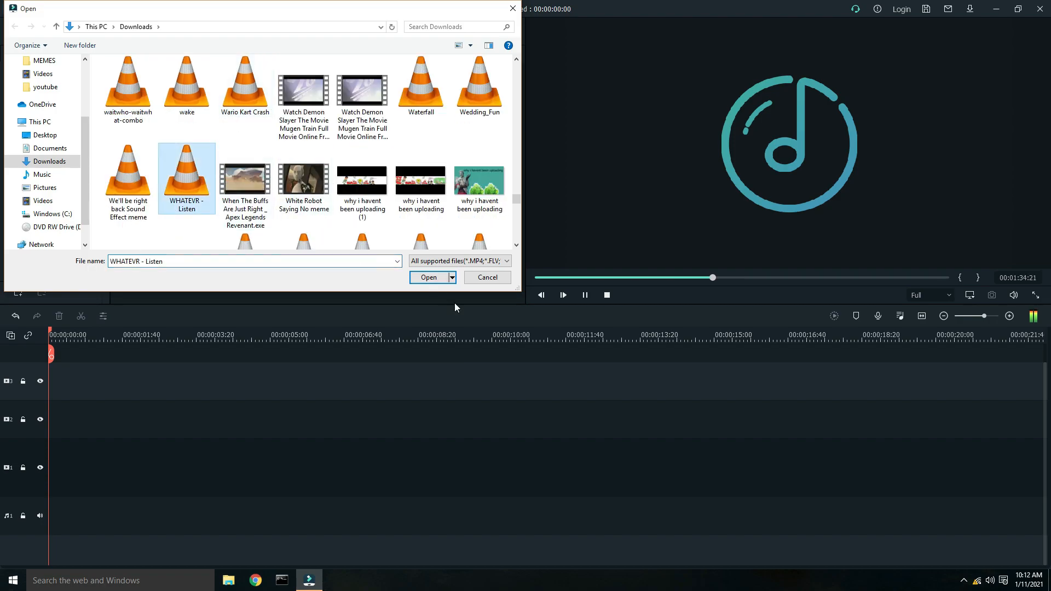
{"action": "left_click", "coordinate": [441, 279]}
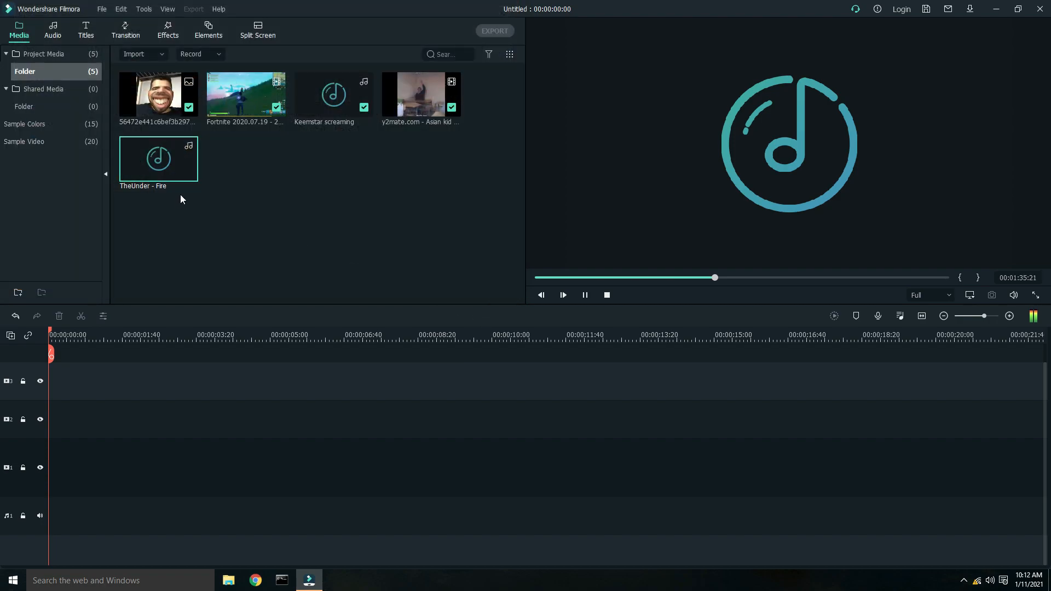
{"action": "left_click", "coordinate": [586, 296]}
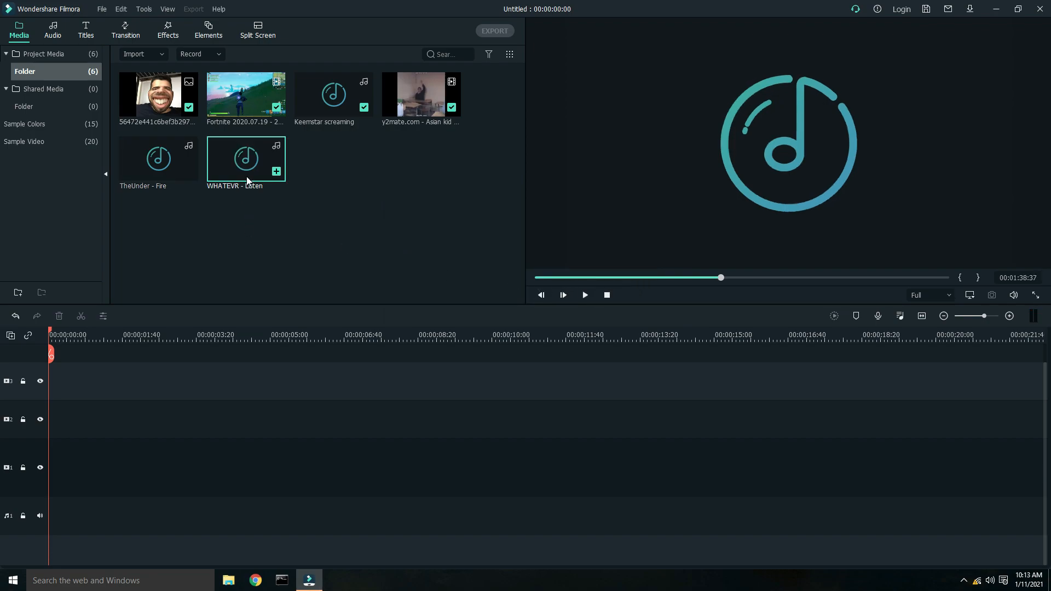
- Place WHATEVR - Listen at the start of the audio track and play it back
{"action": "left_click_drag", "start_coordinate": [187, 394], "coordinate": [44, 432]}
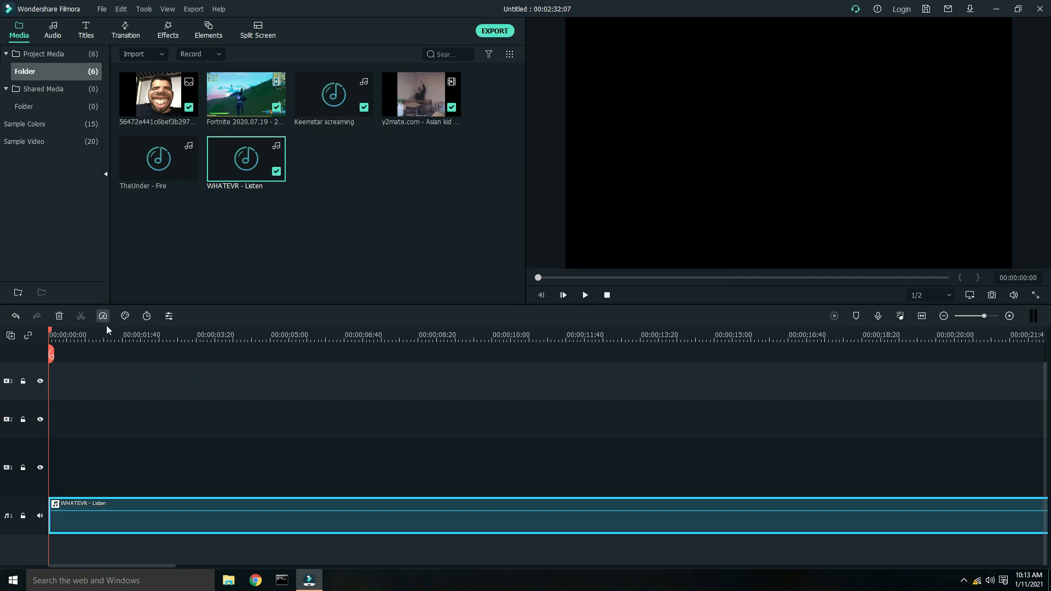
{"action": "key", "text": "space"}
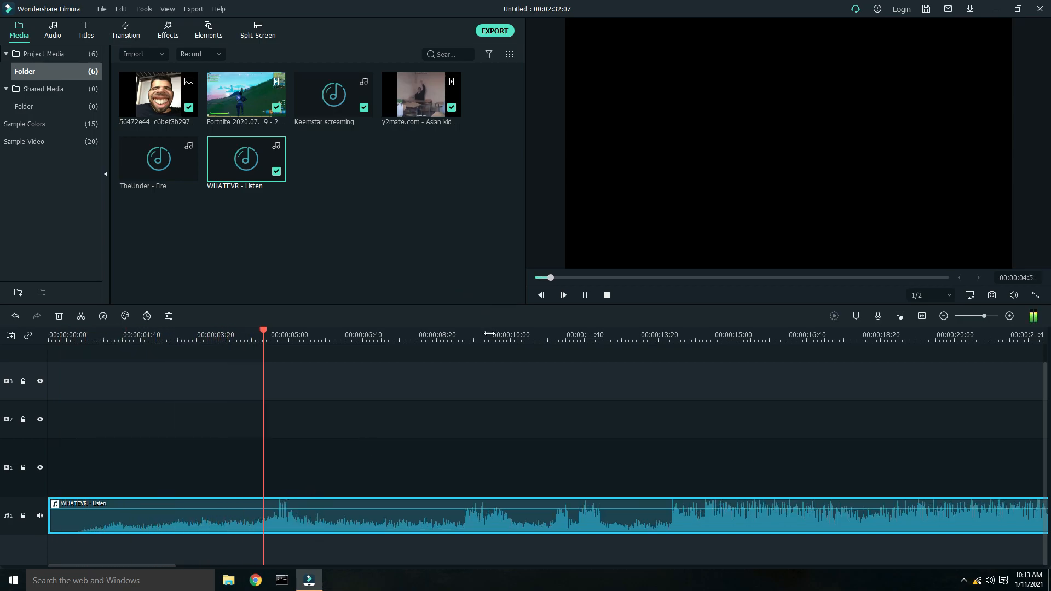
- Add a marker on each beat of the WHATEVR - Listen track while it plays, then return to the start
{"action": "left_click_drag", "start_coordinate": [488, 334], "coordinate": [354, 329]}
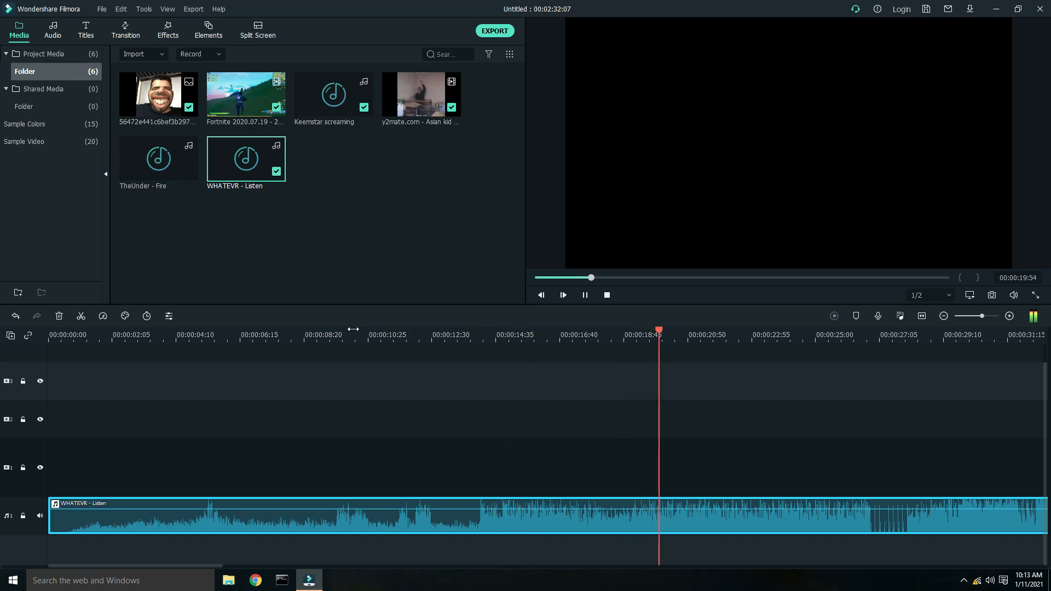
{"action": "scroll", "coordinate": [339, 332], "scroll_direction": "down", "scroll_amount": 3}
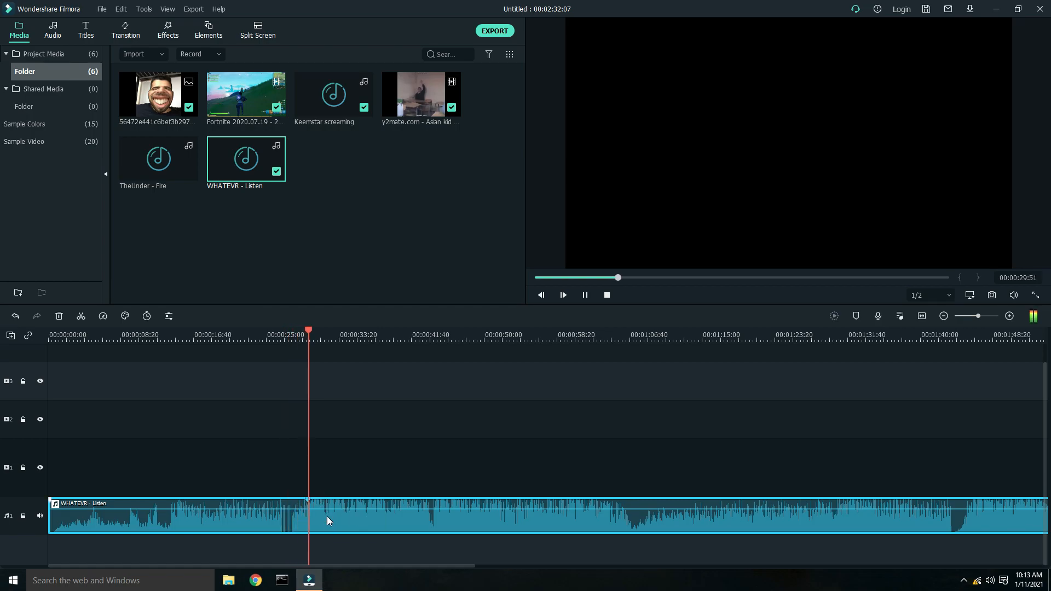
{"action": "key", "text": "m"}
{"action": "key", "text": "m"}
{"action": "key", "text": "m"}
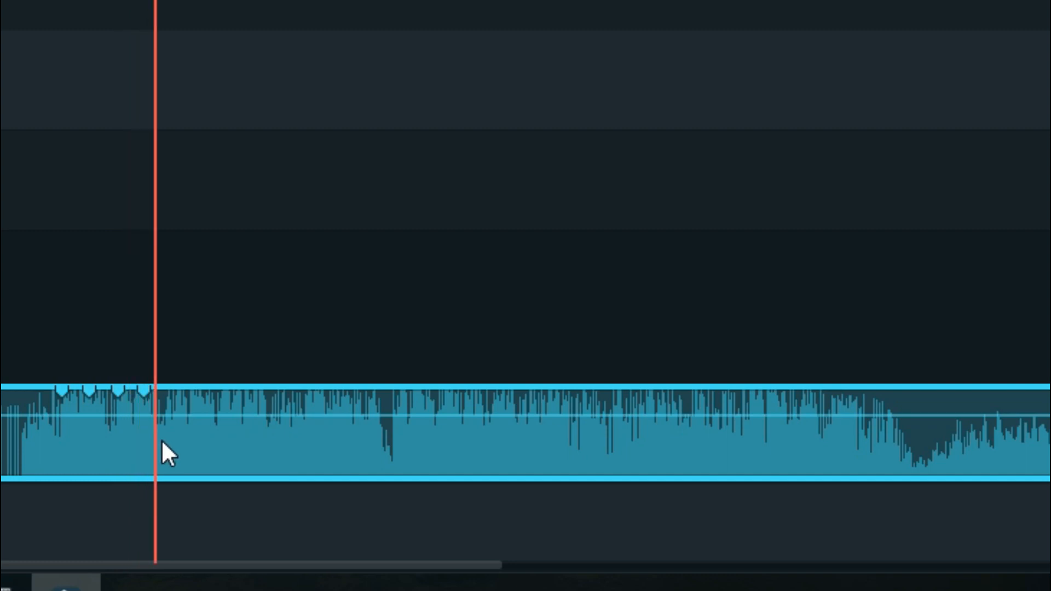
{"action": "key", "text": "m"}
{"action": "key", "text": "m"}
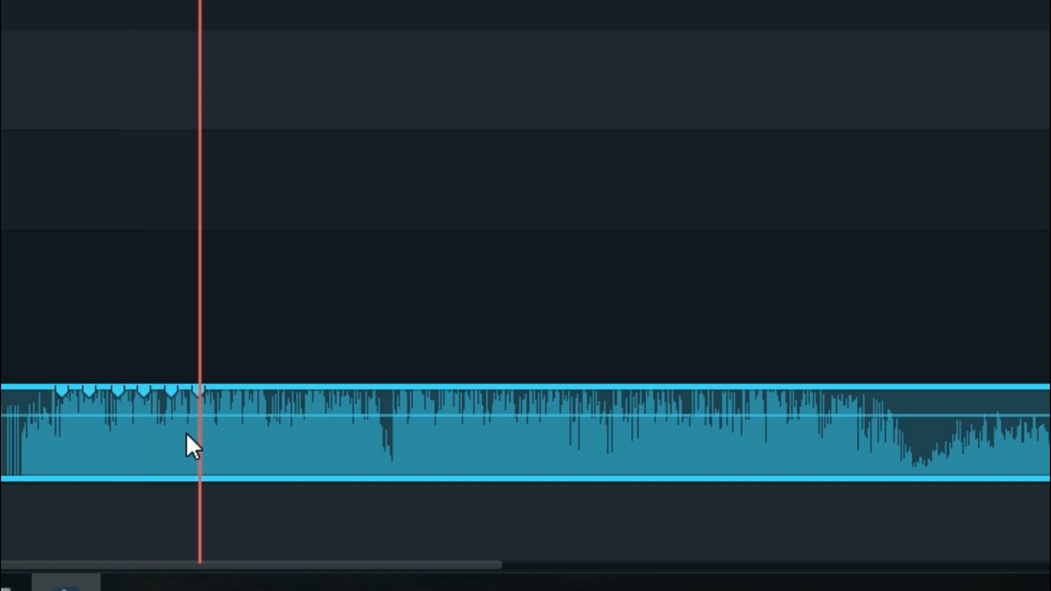
{"action": "key", "text": "m"}
{"action": "key", "text": "m"}
{"action": "key", "text": "m"}
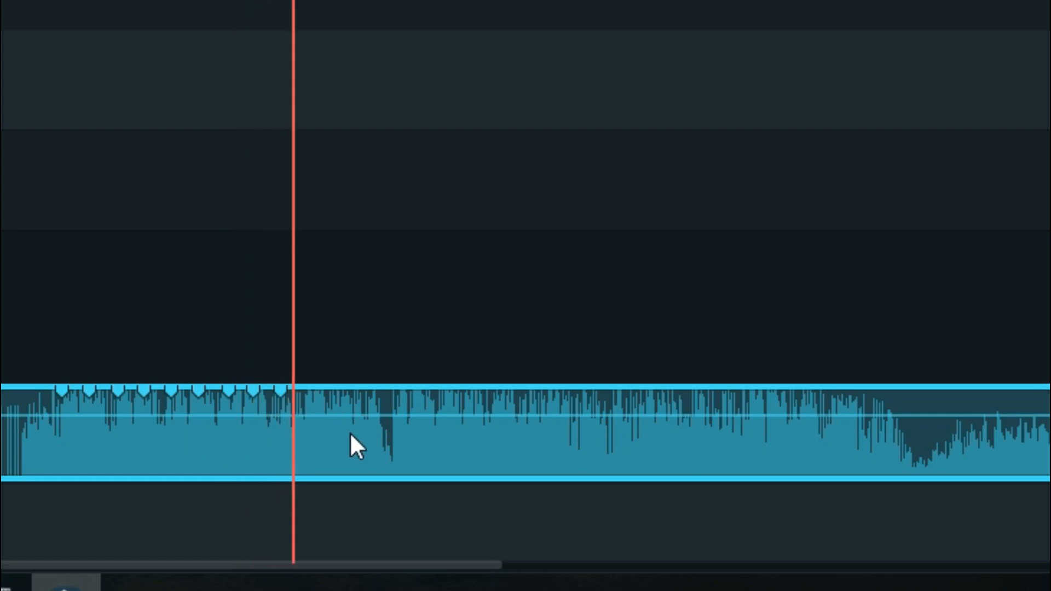
{"action": "key", "text": "m"}
{"action": "key", "text": "m"}
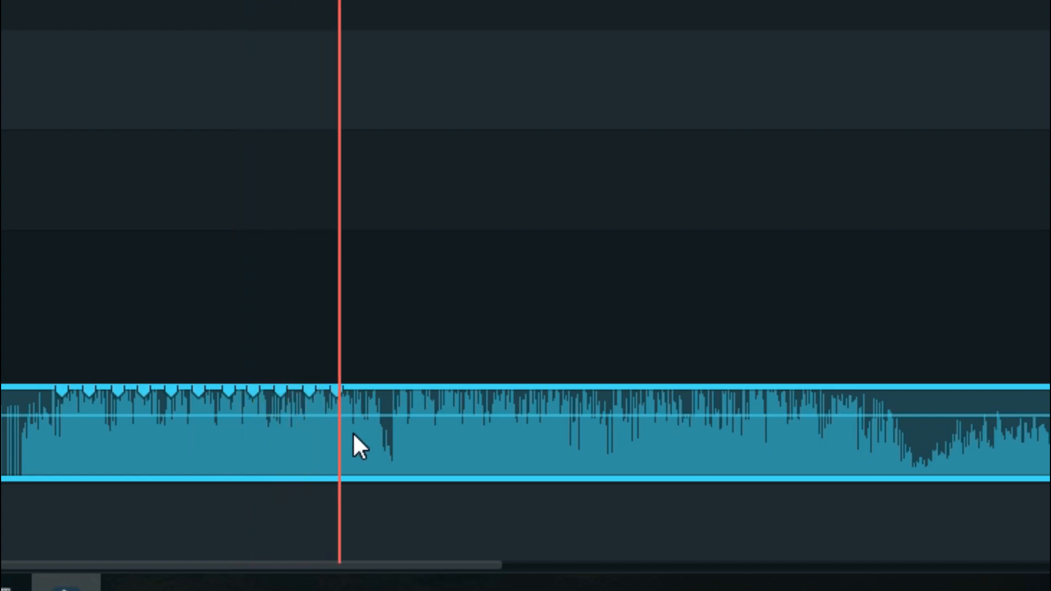
{"action": "key", "text": "m"}
{"action": "key", "text": "m"}
{"action": "key", "text": "m"}
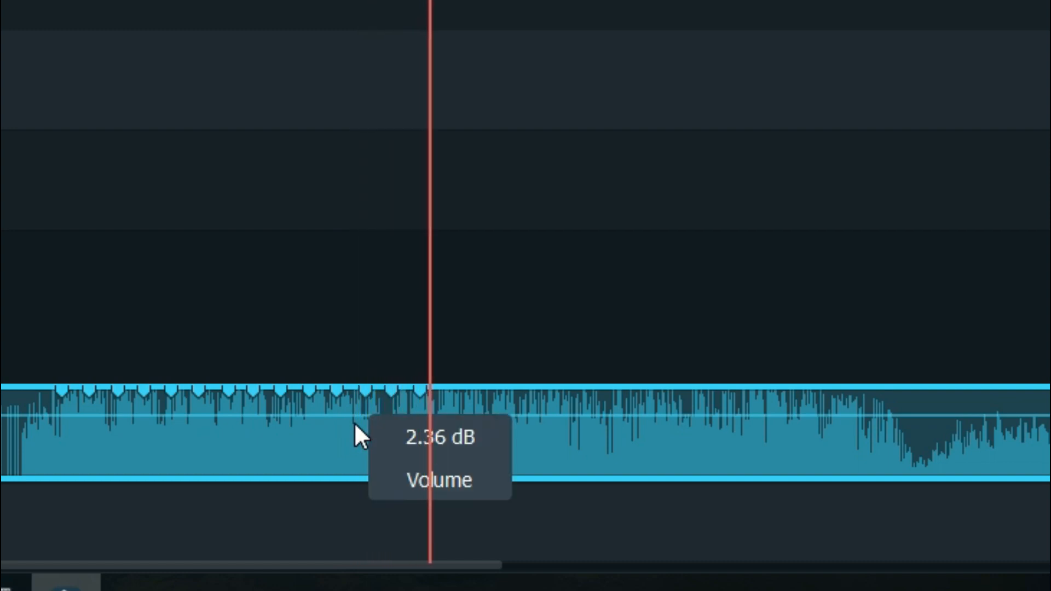
{"action": "key", "text": "m"}
{"action": "key", "text": "m"}
{"action": "key", "text": "m"}
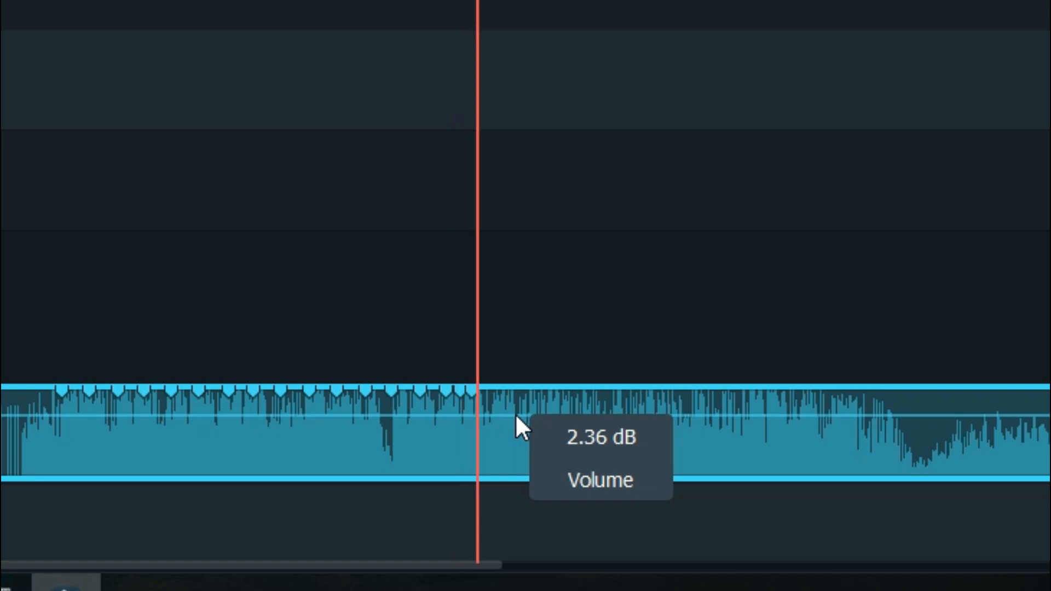
{"action": "key", "text": "m"}
{"action": "key", "text": "m"}
{"action": "key", "text": "m"}
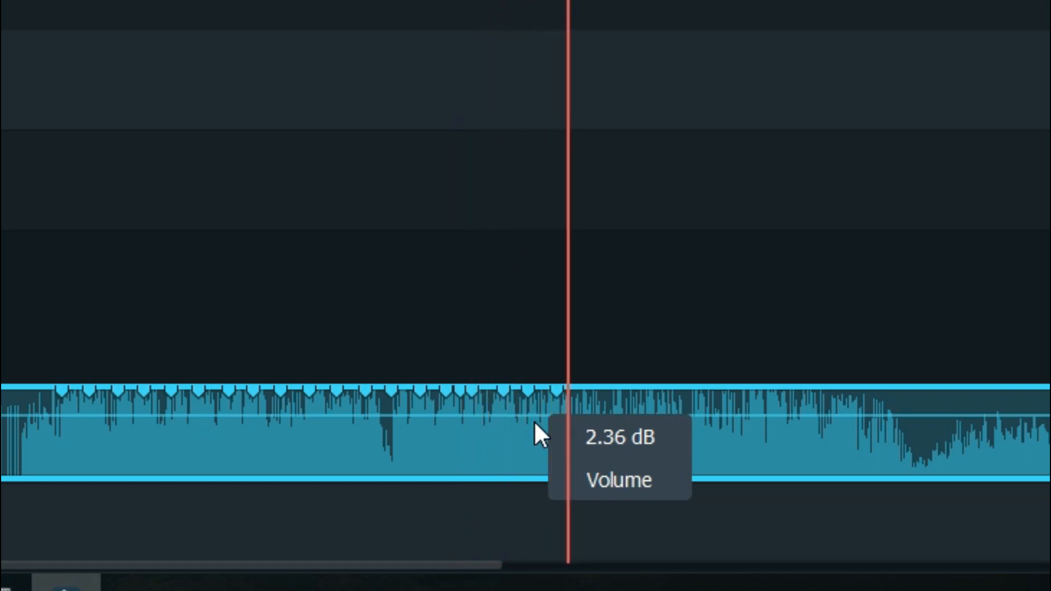
{"action": "key", "text": "m"}
{"action": "key", "text": "m"}
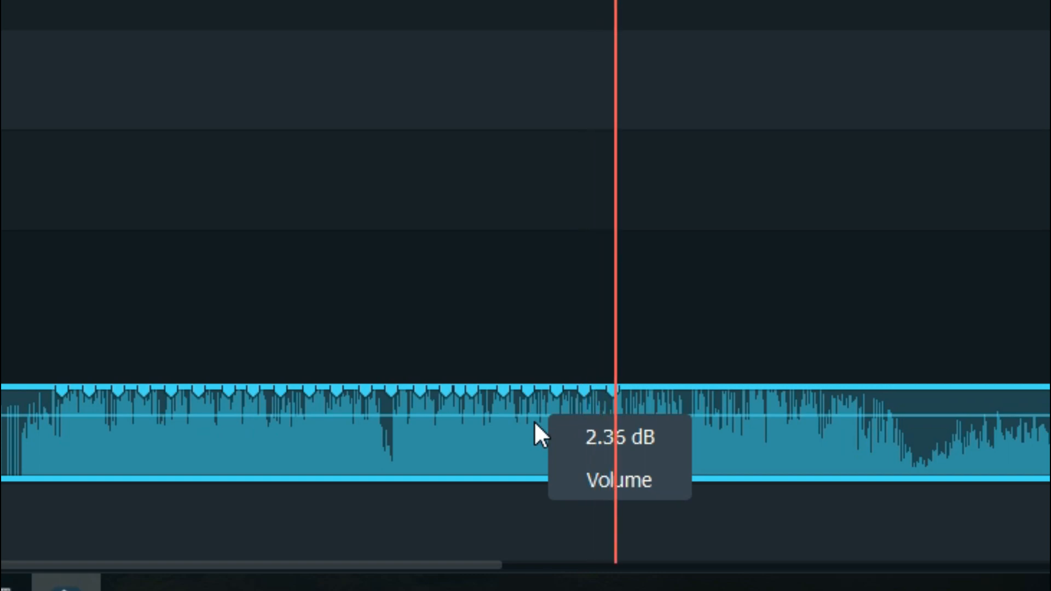
{"action": "key", "text": "m"}
{"action": "key", "text": "m"}
{"action": "key", "text": "m"}
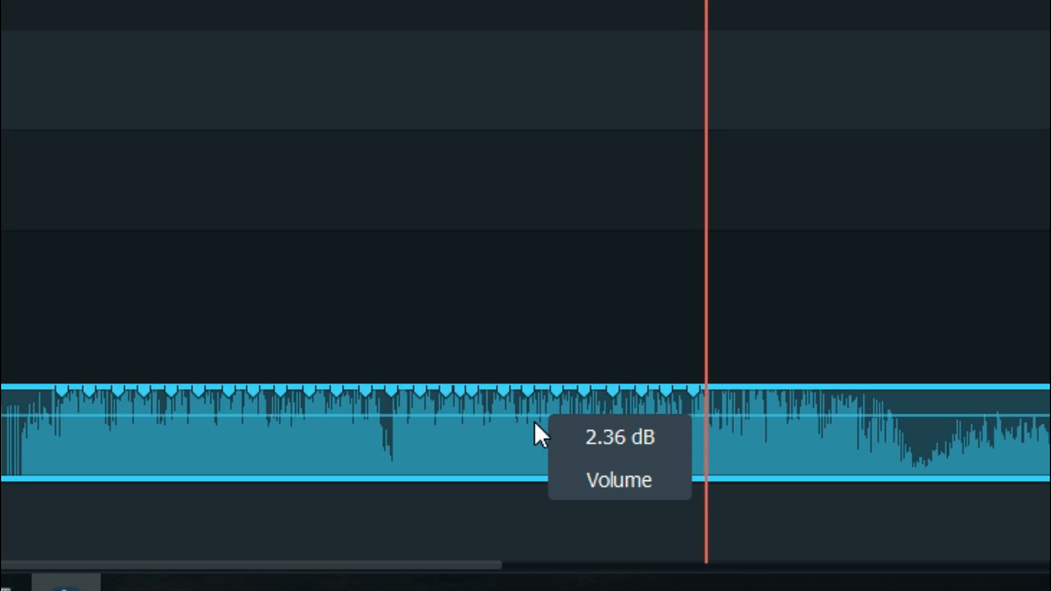
{"action": "key", "text": "m"}
{"action": "key", "text": "m"}
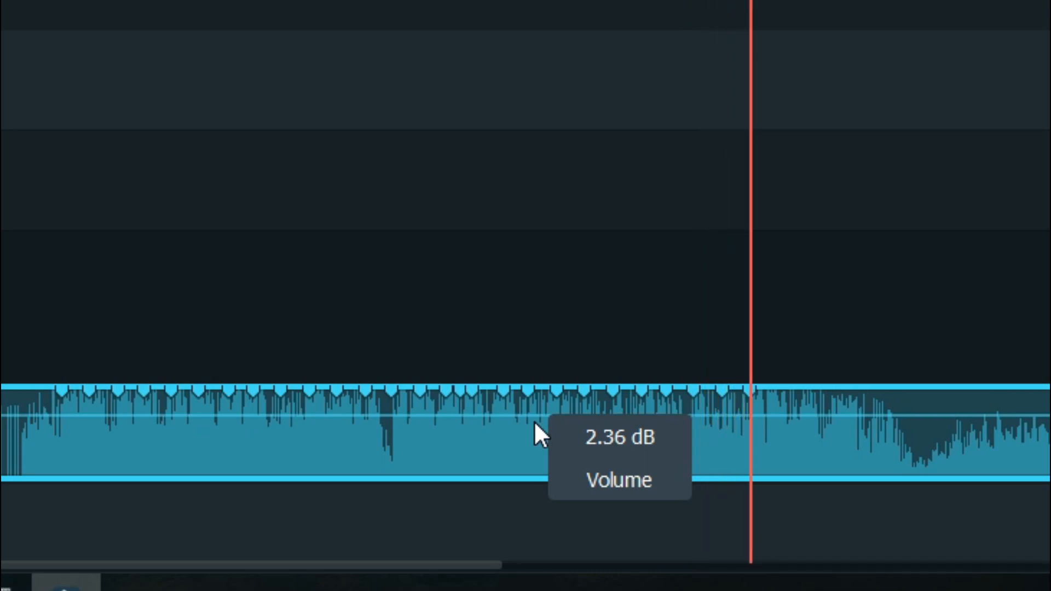
{"action": "key", "text": "m"}
{"action": "key", "text": "m"}
{"action": "key", "text": "m"}
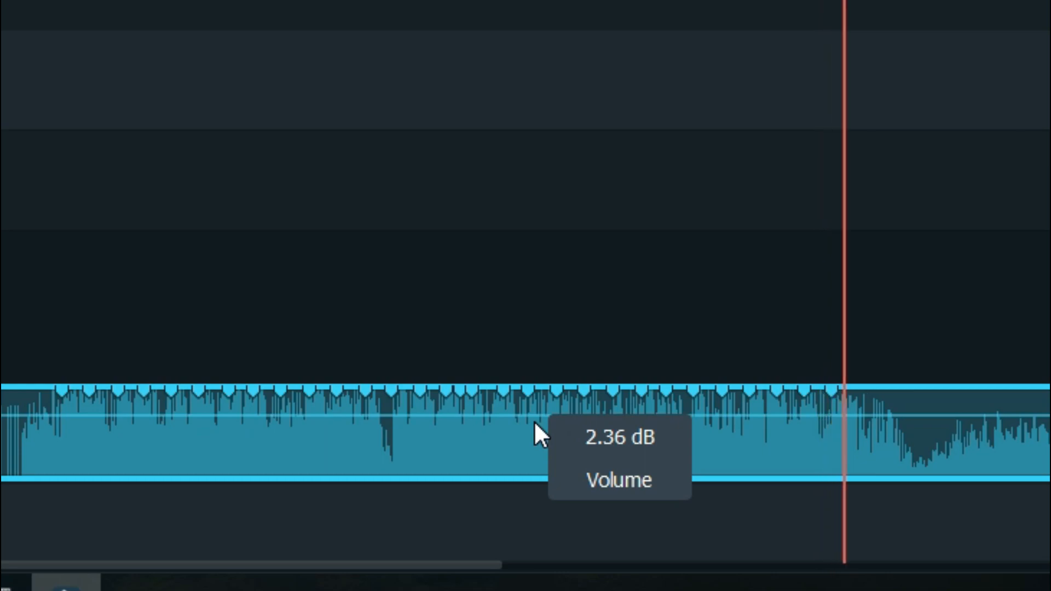
{"action": "key", "text": "m"}
{"action": "key", "text": "m"}
{"action": "key", "text": "m"}
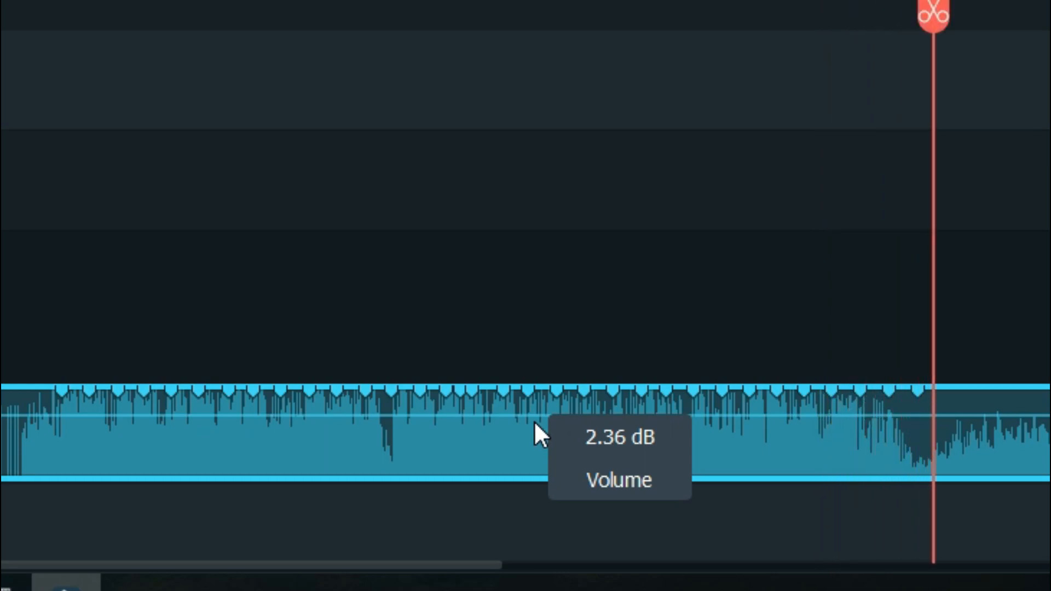
{"action": "key", "text": "Home"}
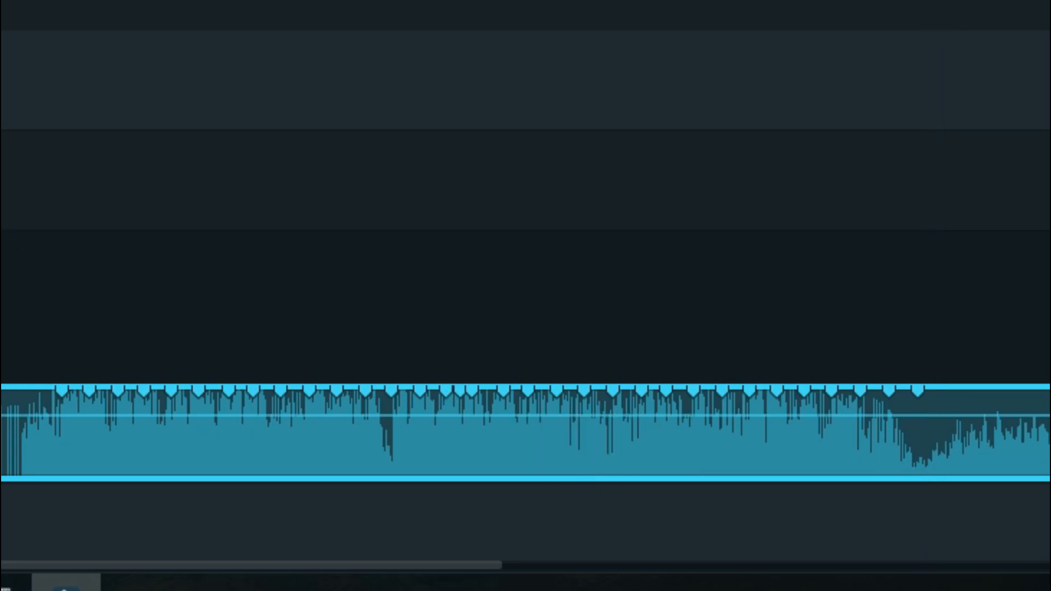
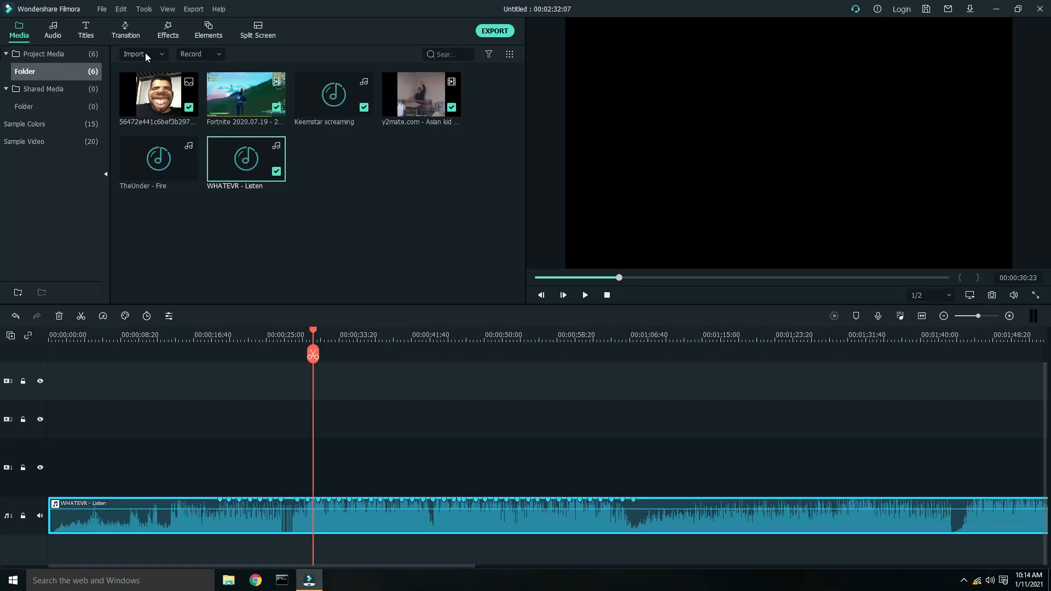
- Import the y2mate TOP 50 NEW SEASON 5 FORTNITE TWITCH CLIPS video from Downloads and place it at the start of the first video track
{"action": "left_click", "coordinate": [145, 55]}
{"action": "left_click", "coordinate": [169, 74]}
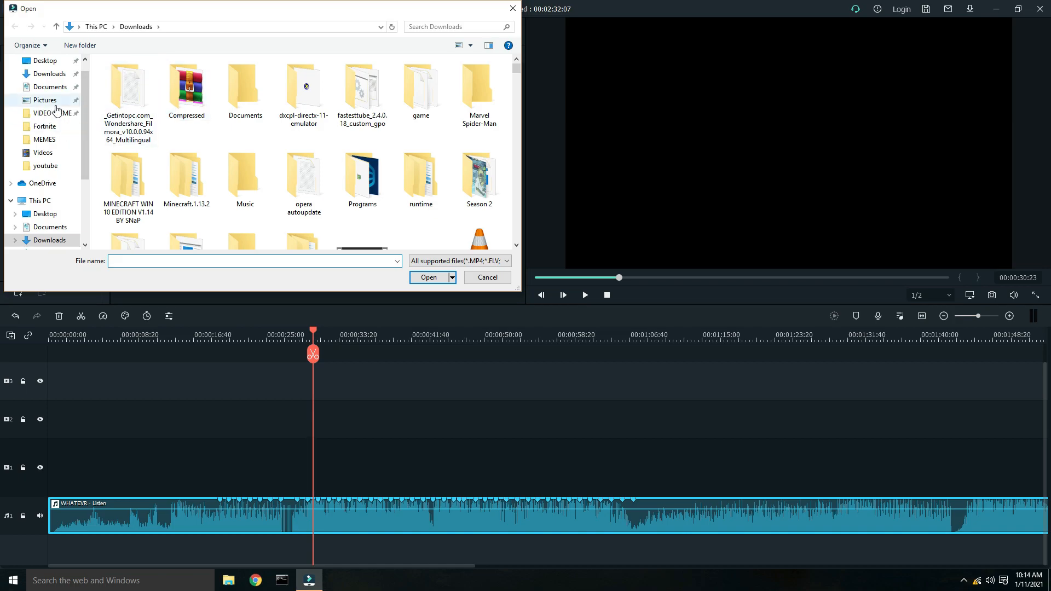
{"action": "left_click", "coordinate": [49, 73]}
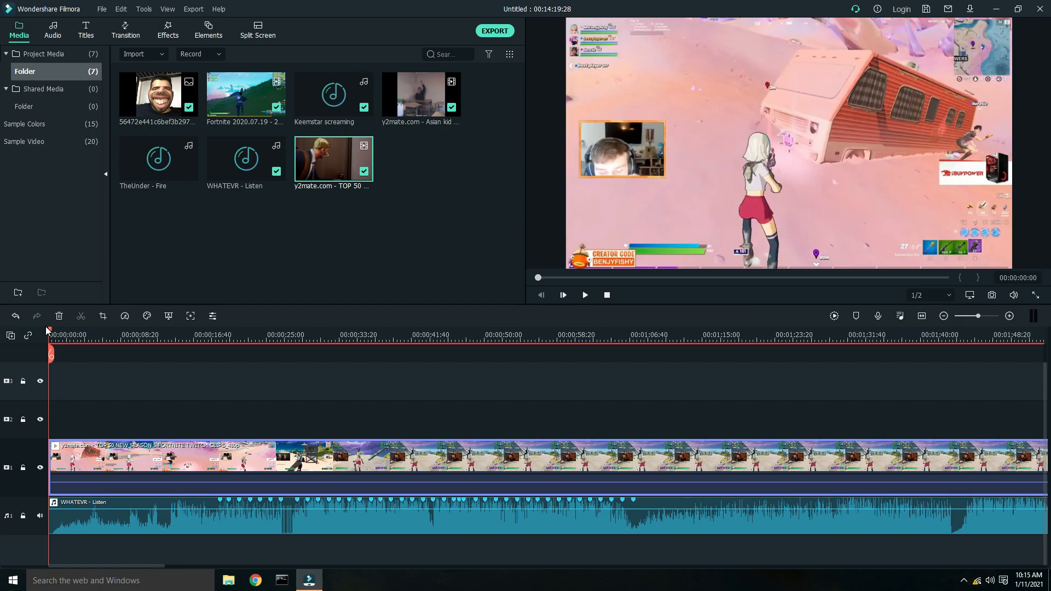
{"action": "left_click", "coordinate": [293, 335]}
{"action": "left_click_drag", "start_coordinate": [303, 335], "coordinate": [305, 366]}
{"action": "left_click_drag", "start_coordinate": [297, 369], "coordinate": [21, 494]}
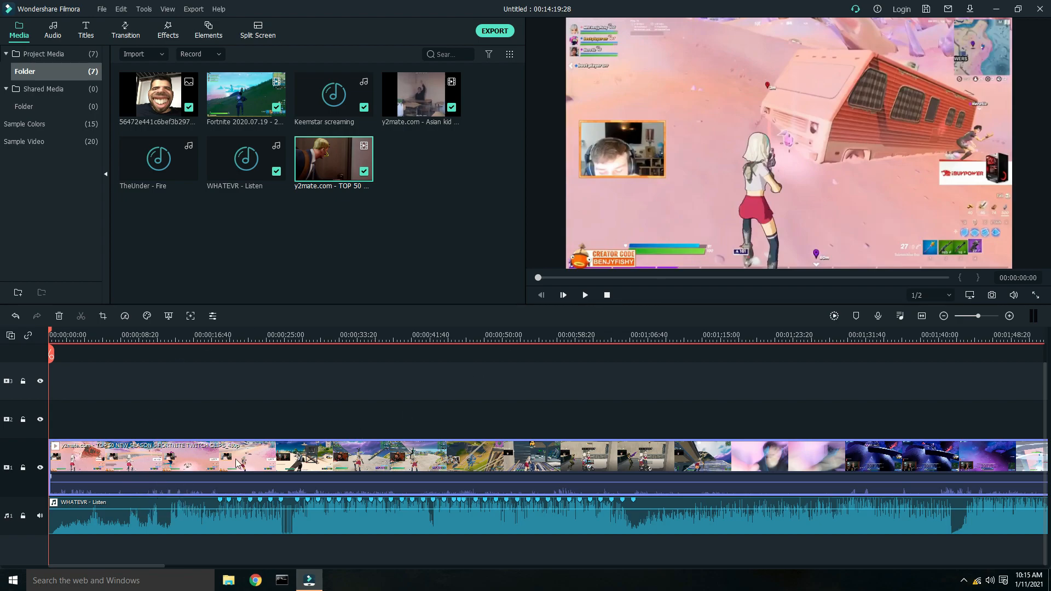
- Lower the gameplay clip's volume to about -22 dB and play the timeline to check it against the music
{"action": "key", "text": "space"}
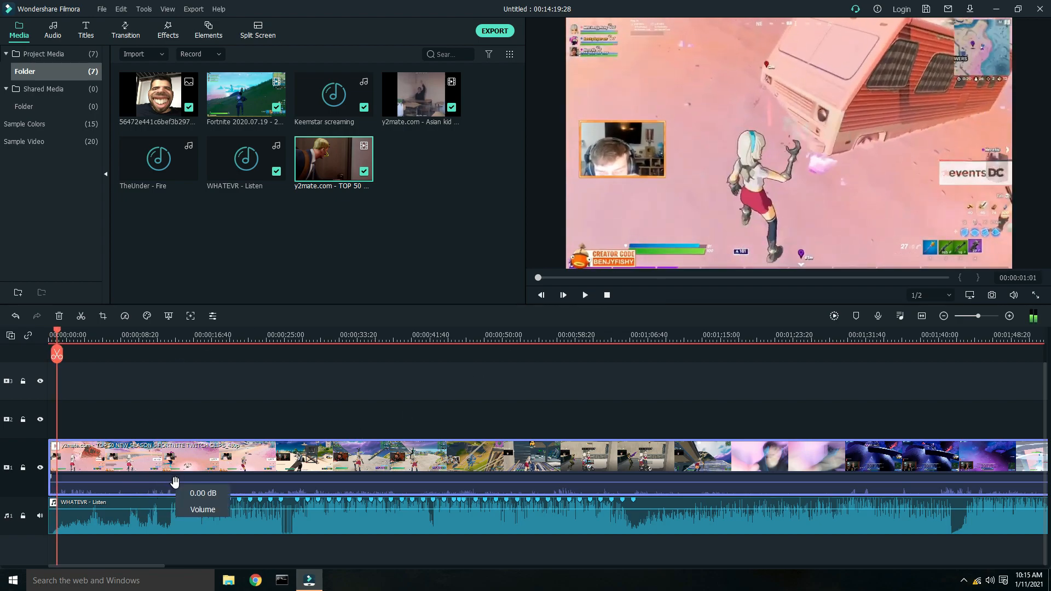
{"action": "left_click_drag", "start_coordinate": [177, 484], "coordinate": [177, 489]}
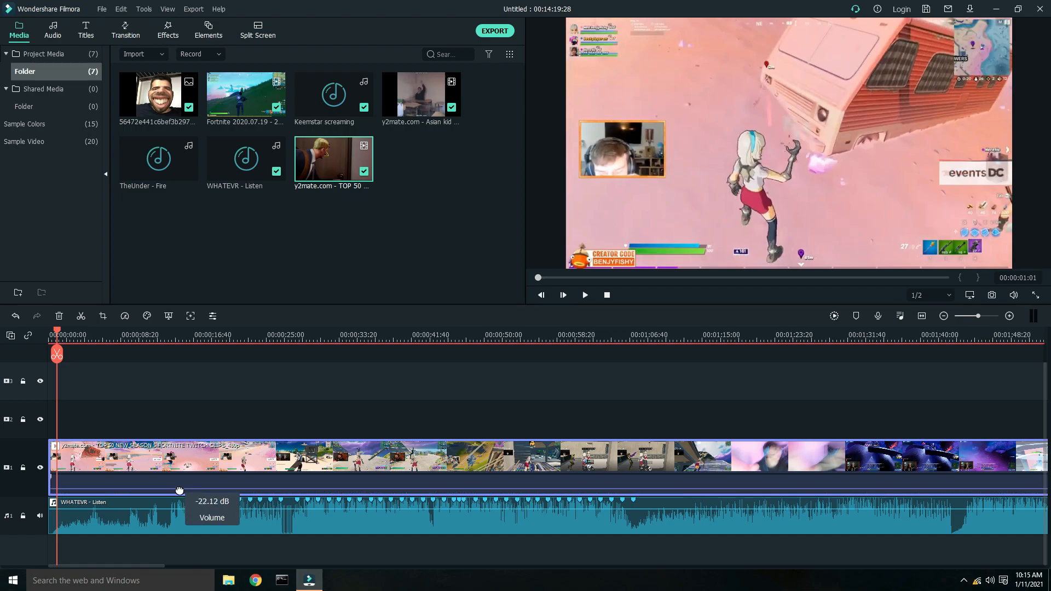
{"action": "key", "text": "space"}
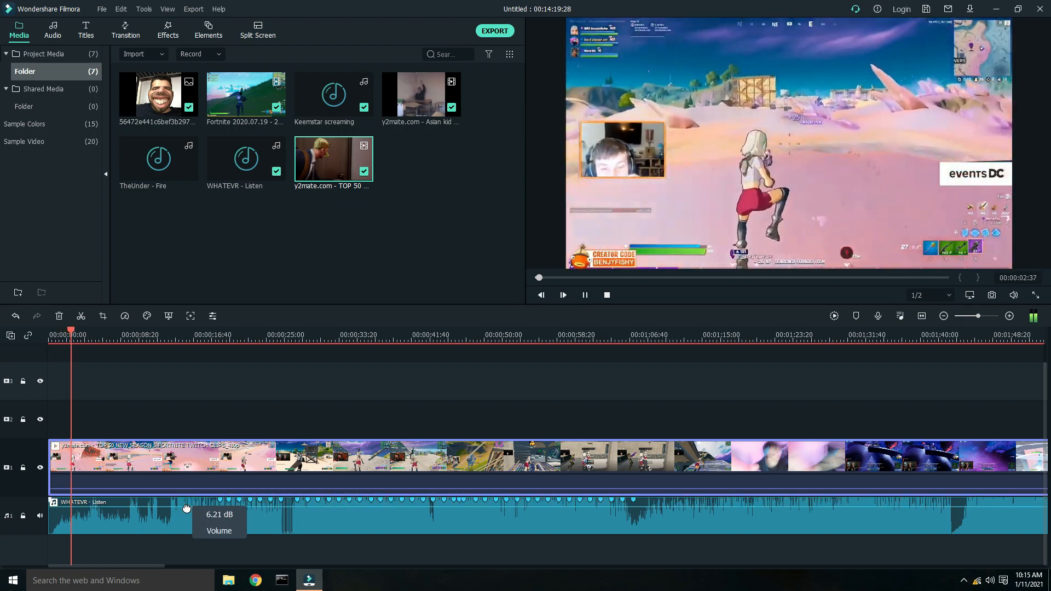
{"action": "key", "text": "space"}
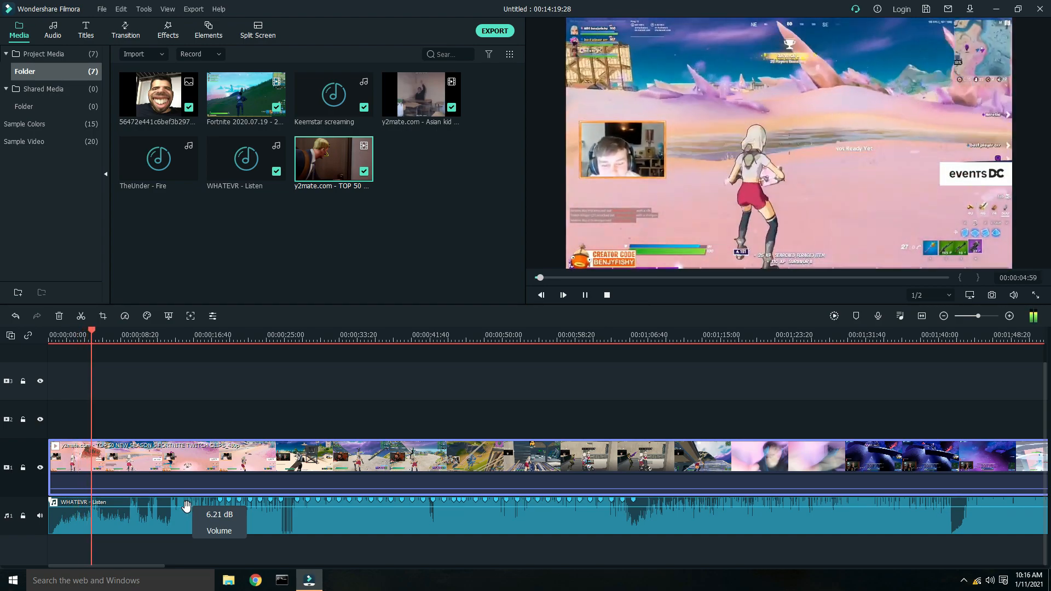
{"action": "key", "text": "space"}
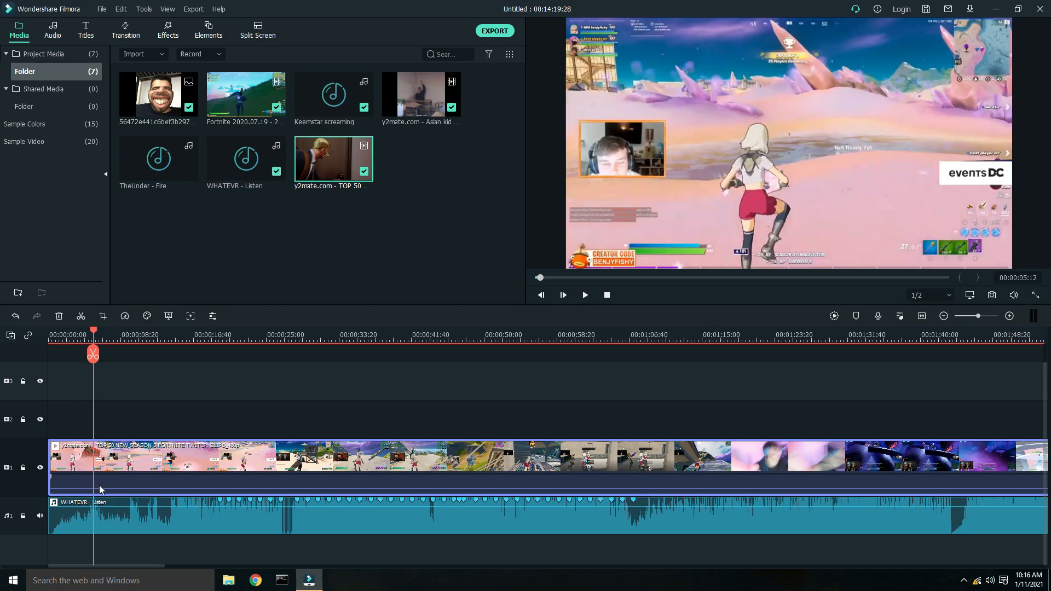
- Split the gameplay clip at about 5 s, 47 s and 1:14
{"action": "left_click", "coordinate": [81, 316]}
{"action": "left_click_drag", "start_coordinate": [94, 335], "coordinate": [459, 400]}
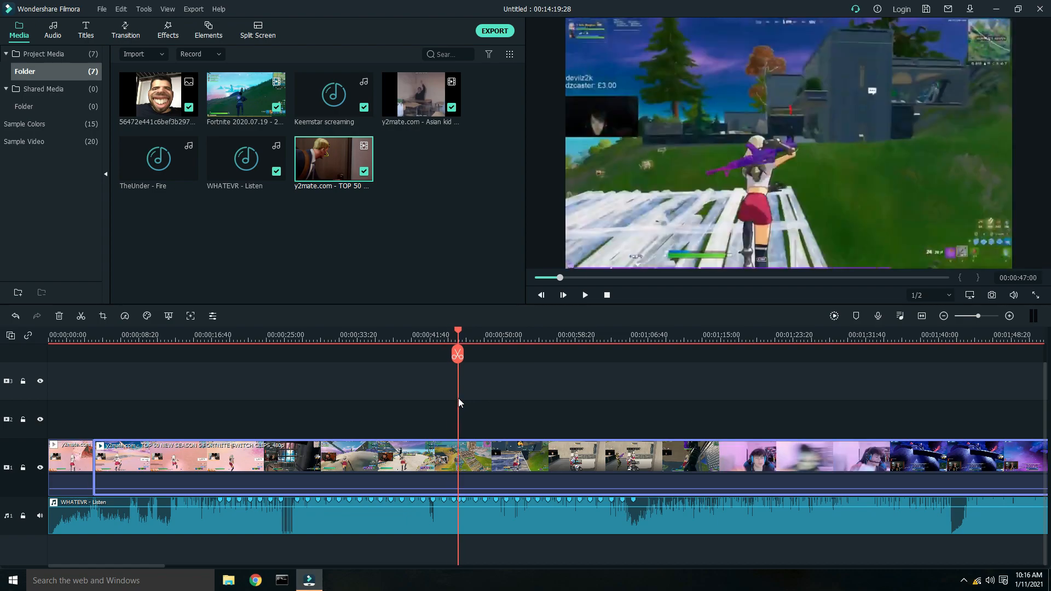
{"action": "left_click", "coordinate": [80, 317]}
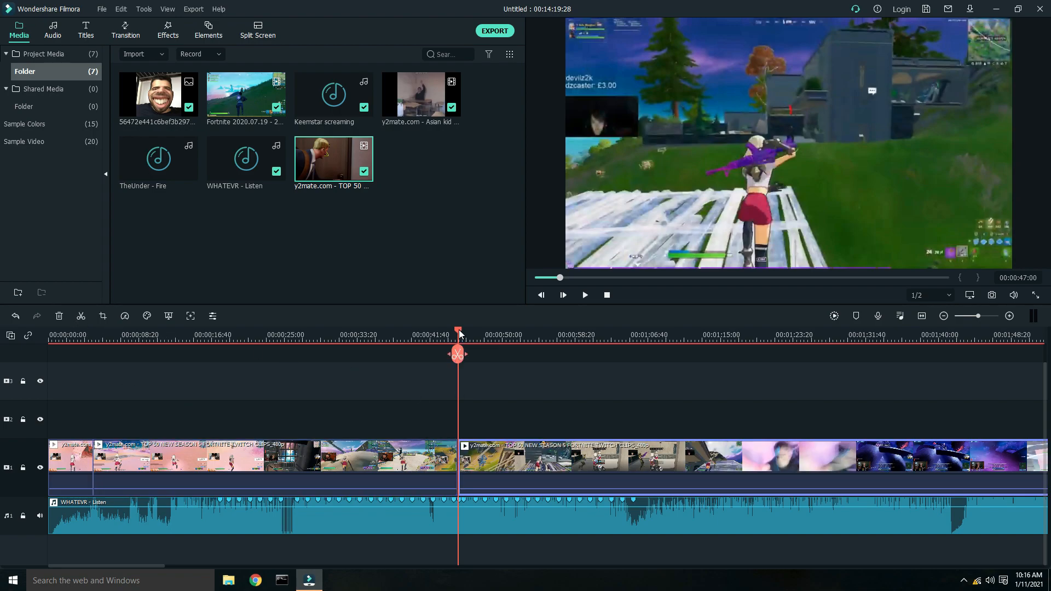
{"action": "left_click_drag", "start_coordinate": [460, 333], "coordinate": [699, 376]}
{"action": "key", "text": "ctrl+b"}
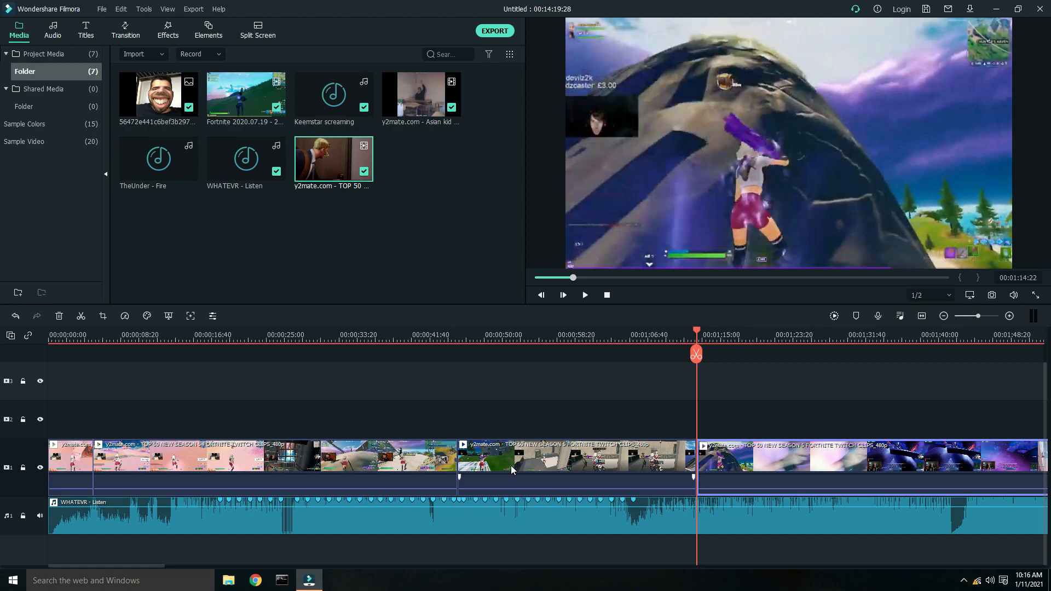
- Move the 47 s–1:14 segment onto the second video track right after the first segment, shifting the following segment later
{"action": "left_click", "coordinate": [502, 447]}
{"action": "left_click_drag", "start_coordinate": [503, 447], "coordinate": [138, 427]}
{"action": "left_click_drag", "start_coordinate": [200, 468], "coordinate": [440, 481]}
{"action": "left_click_drag", "start_coordinate": [125, 335], "coordinate": [25, 345]}
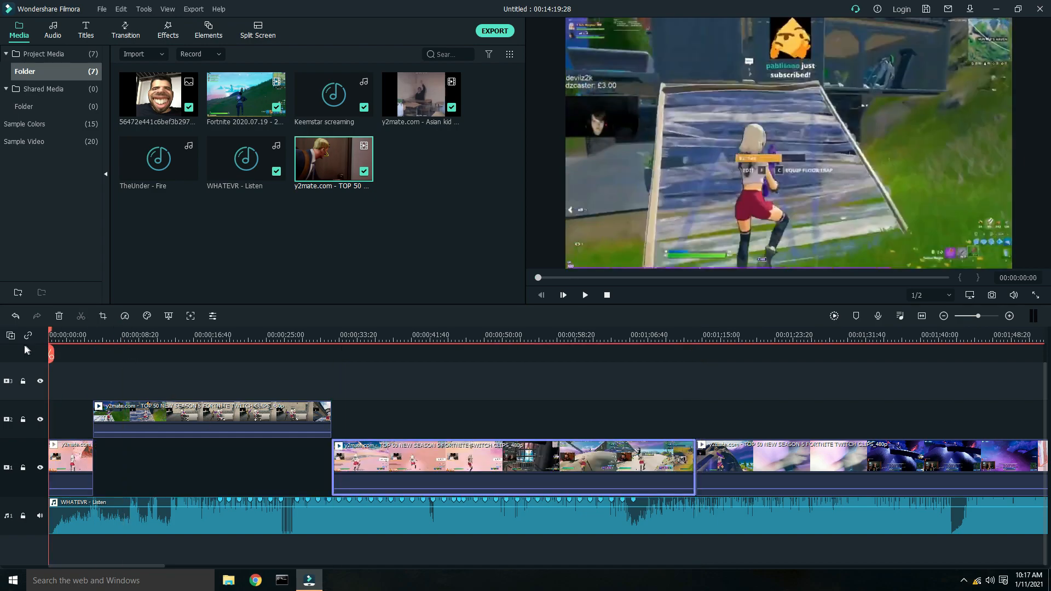
- Apply the Fade In animation preset to the first clip, lengthen its animation, and confirm
{"action": "key", "text": "space"}
{"action": "key", "text": "space"}
{"action": "double_click", "coordinate": [68, 464]}
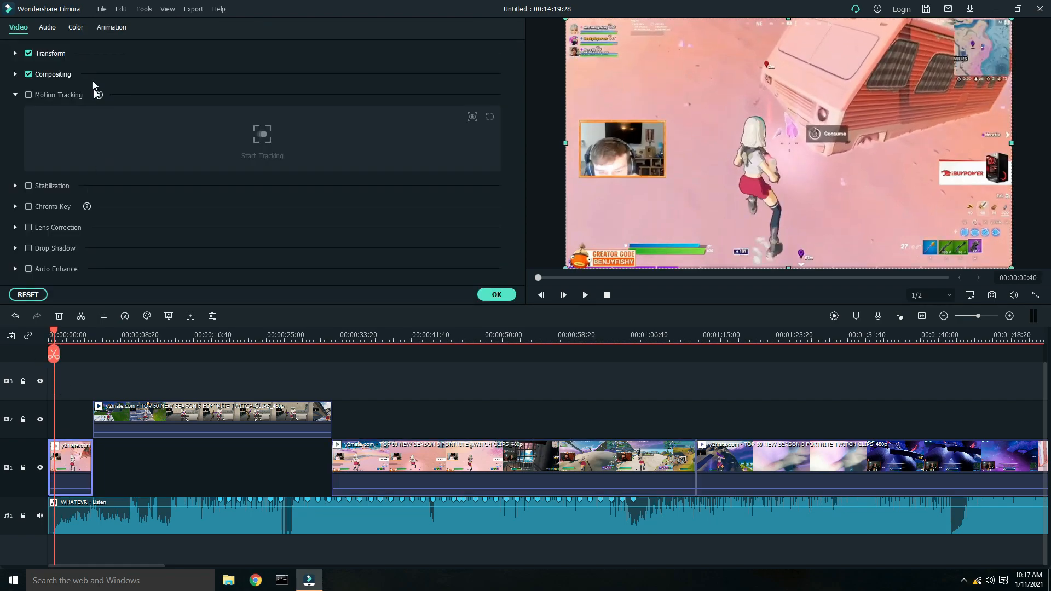
{"action": "left_click", "coordinate": [113, 26]}
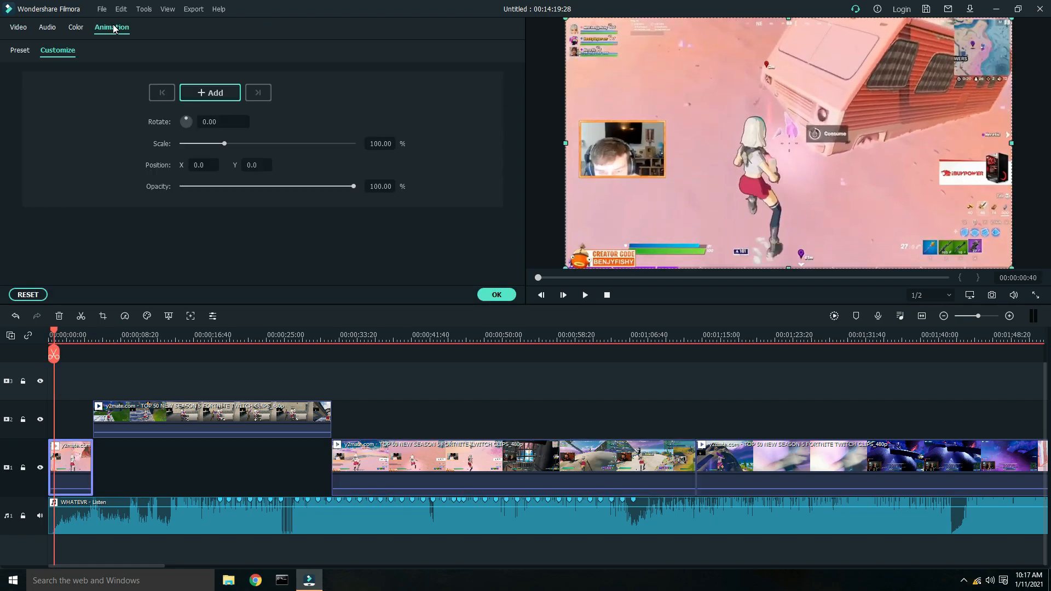
{"action": "left_click", "coordinate": [20, 52]}
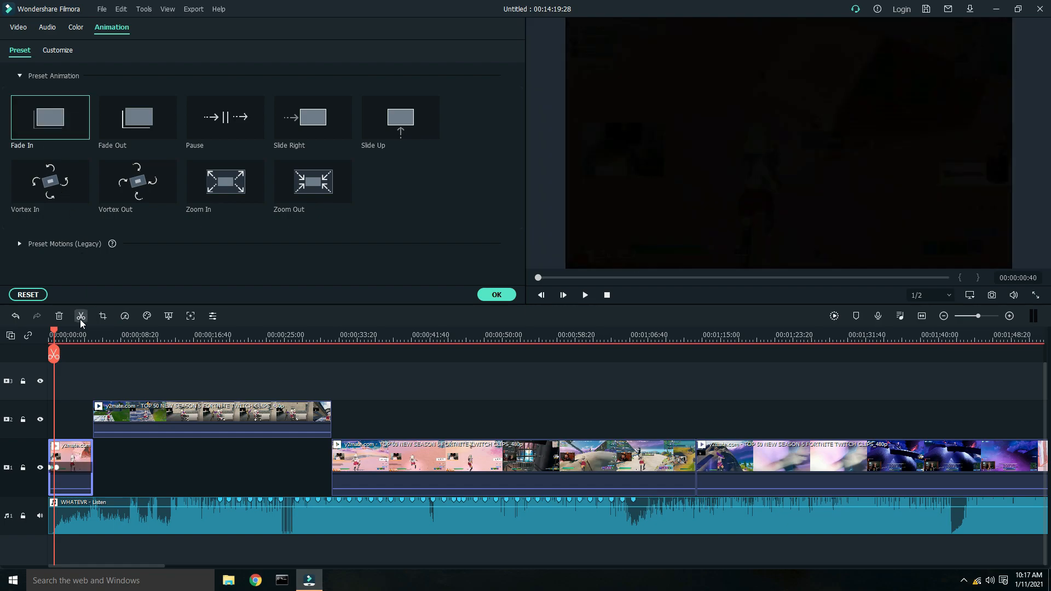
{"action": "left_click_drag", "start_coordinate": [174, 340], "coordinate": [395, 330]}
{"action": "left_click_drag", "start_coordinate": [54, 332], "coordinate": [9, 334]}
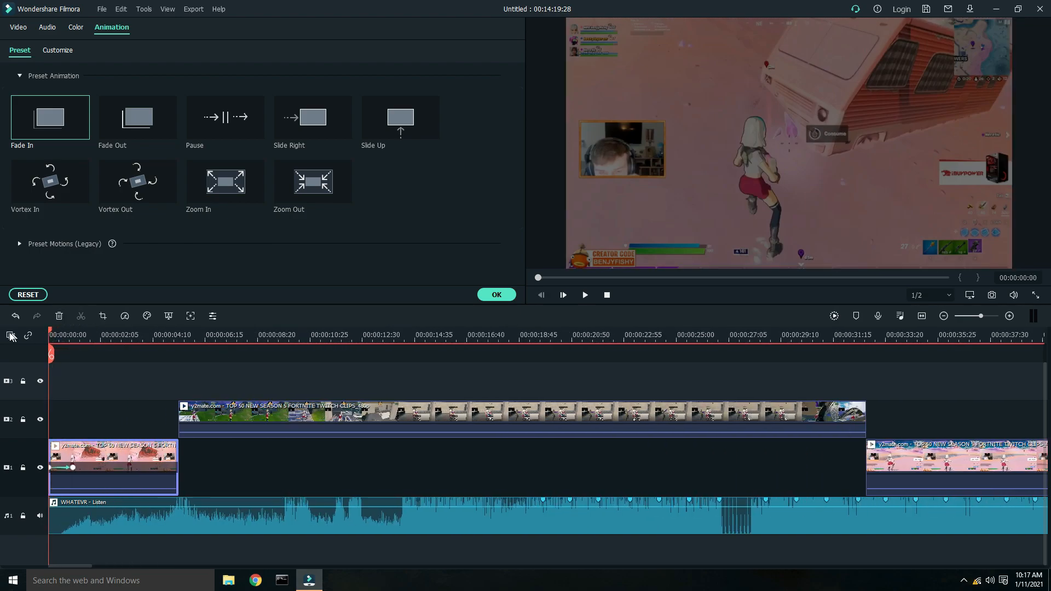
{"action": "left_click_drag", "start_coordinate": [72, 472], "coordinate": [89, 477]}
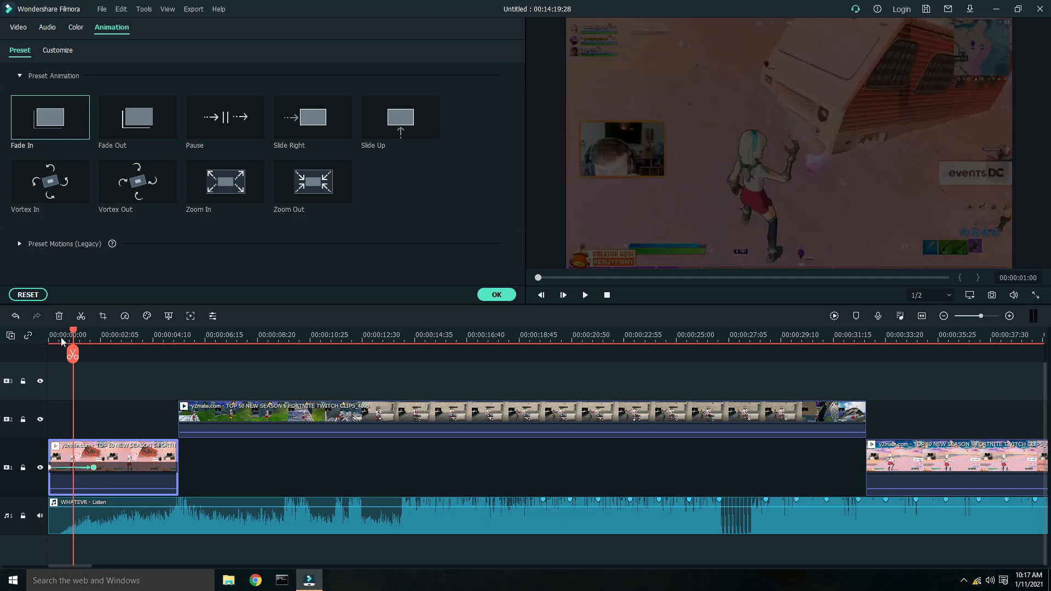
{"action": "left_click_drag", "start_coordinate": [73, 335], "coordinate": [23, 335]}
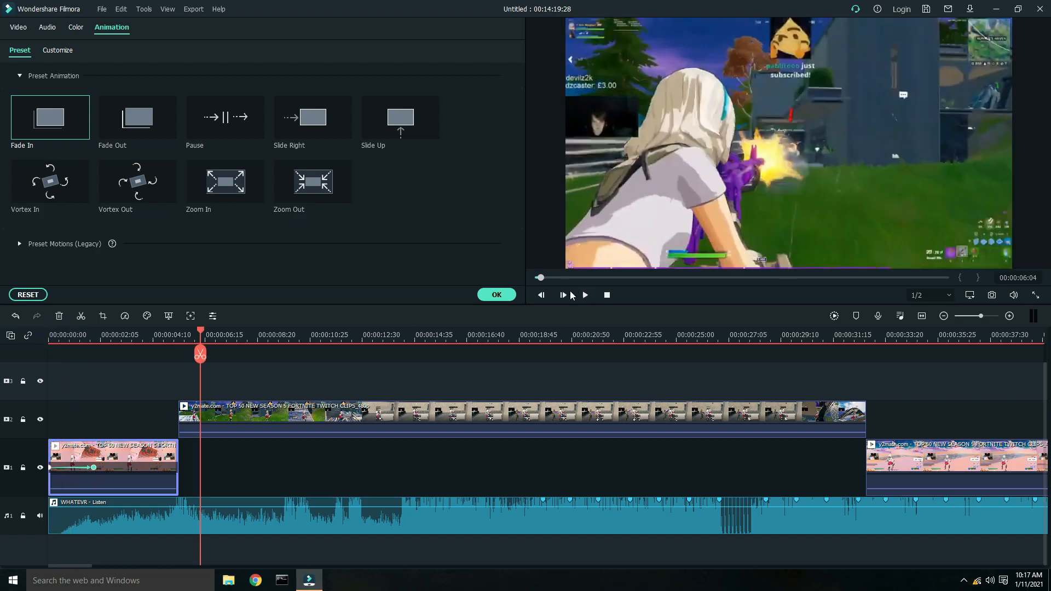
{"action": "left_click", "coordinate": [496, 294]}
- Split the upper-track clip at about 5.7 s and 6.4 s and select the short piece between the cuts
{"action": "left_click_drag", "start_coordinate": [202, 335], "coordinate": [192, 339]}
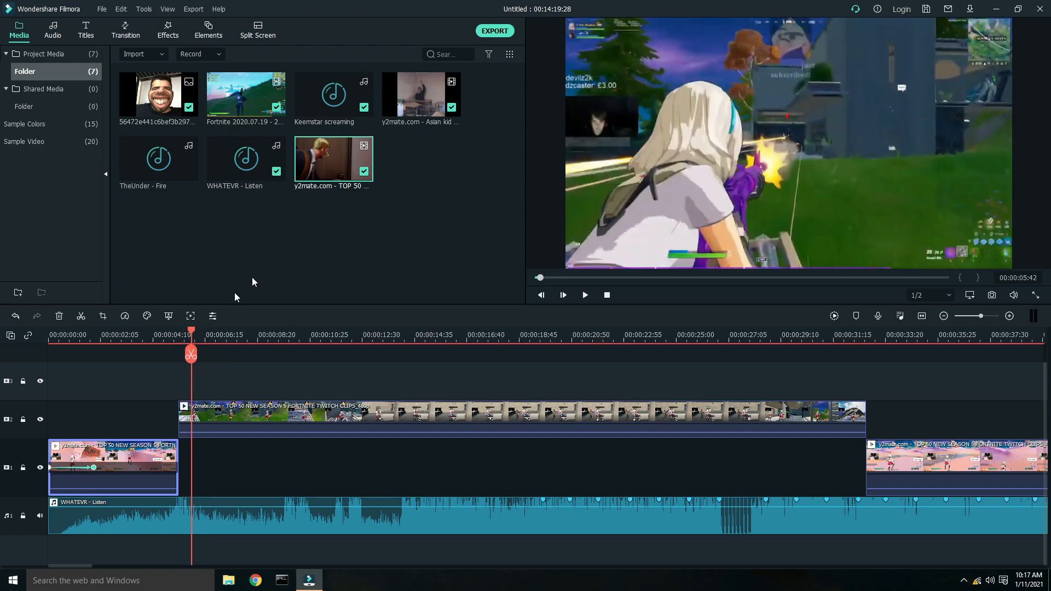
{"action": "left_click", "coordinate": [247, 420]}
{"action": "left_click", "coordinate": [81, 316]}
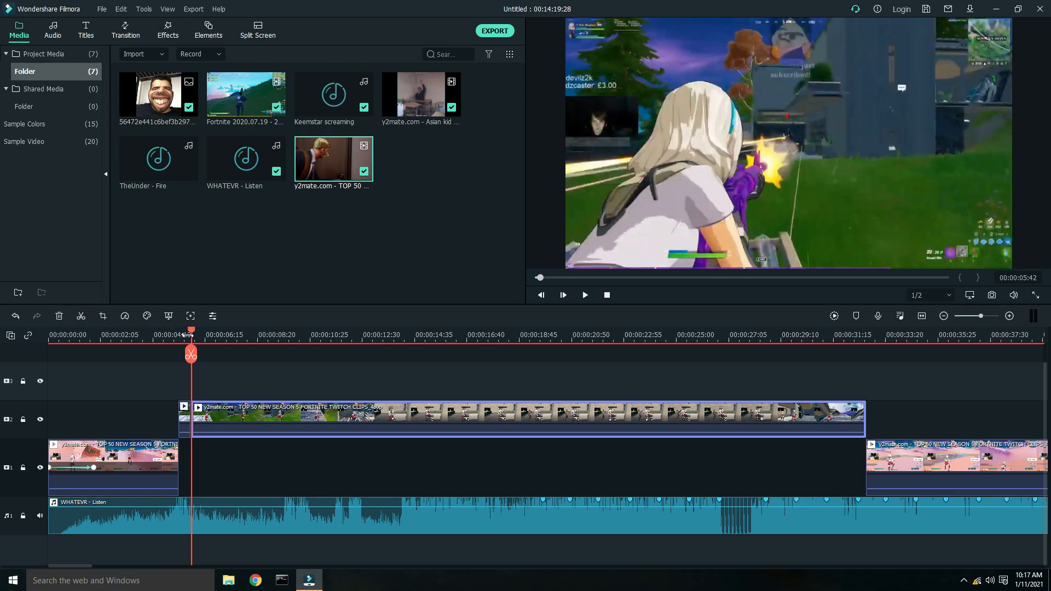
{"action": "mouse_move", "coordinate": [193, 336]}
{"action": "left_mouse_down"}
{"action": "mouse_move", "coordinate": [233, 343]}
{"action": "mouse_move", "coordinate": [210, 344]}
{"action": "left_mouse_up"}
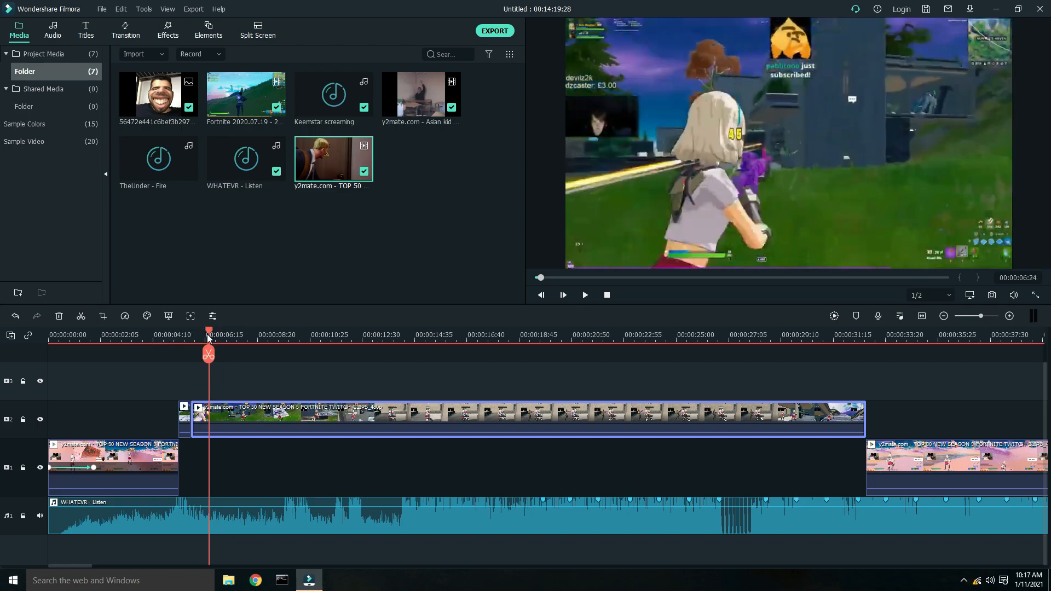
{"action": "left_click", "coordinate": [81, 316]}
{"action": "left_click_drag", "start_coordinate": [208, 335], "coordinate": [195, 335]}
{"action": "left_click", "coordinate": [201, 411]}
{"action": "left_click", "coordinate": [103, 316]}
- Add the Why are you running original vine audio to the second audio track at about 5.5 s
{"action": "left_click_drag", "start_coordinate": [421, 158], "coordinate": [192, 547]}
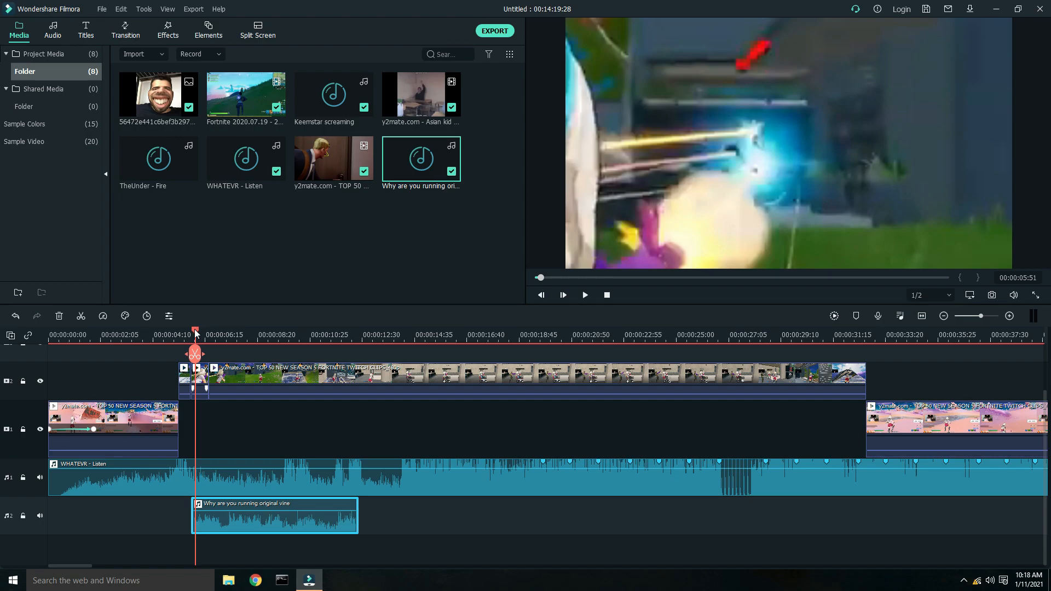
{"action": "left_click_drag", "start_coordinate": [194, 335], "coordinate": [190, 335]}
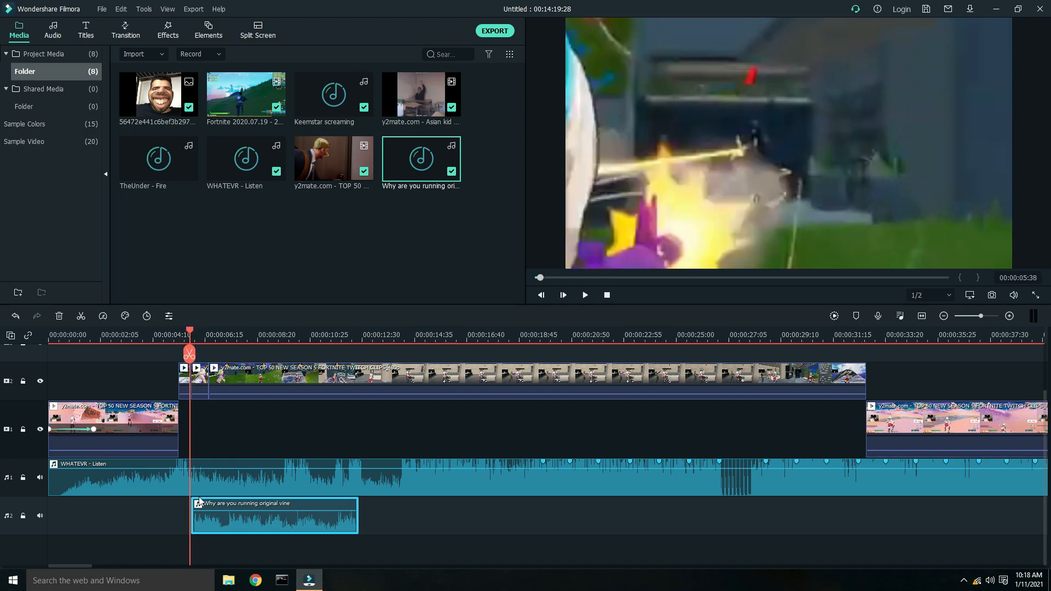
{"action": "left_click_drag", "start_coordinate": [211, 525], "coordinate": [209, 515]}
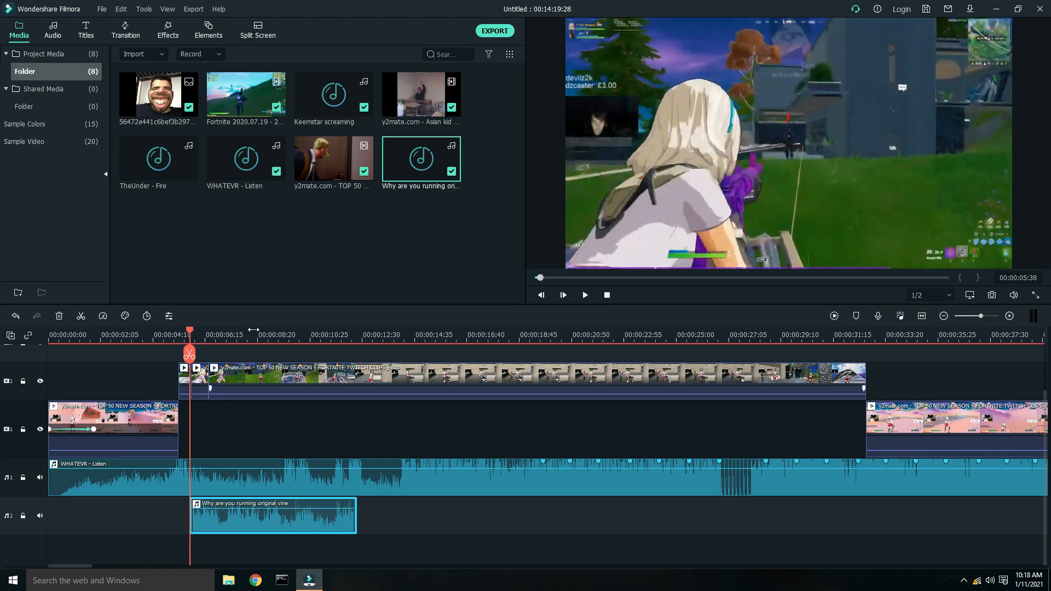
- Trim the vine audio clip down to a short piece under a second long
{"action": "left_click_drag", "start_coordinate": [313, 338], "coordinate": [395, 364]}
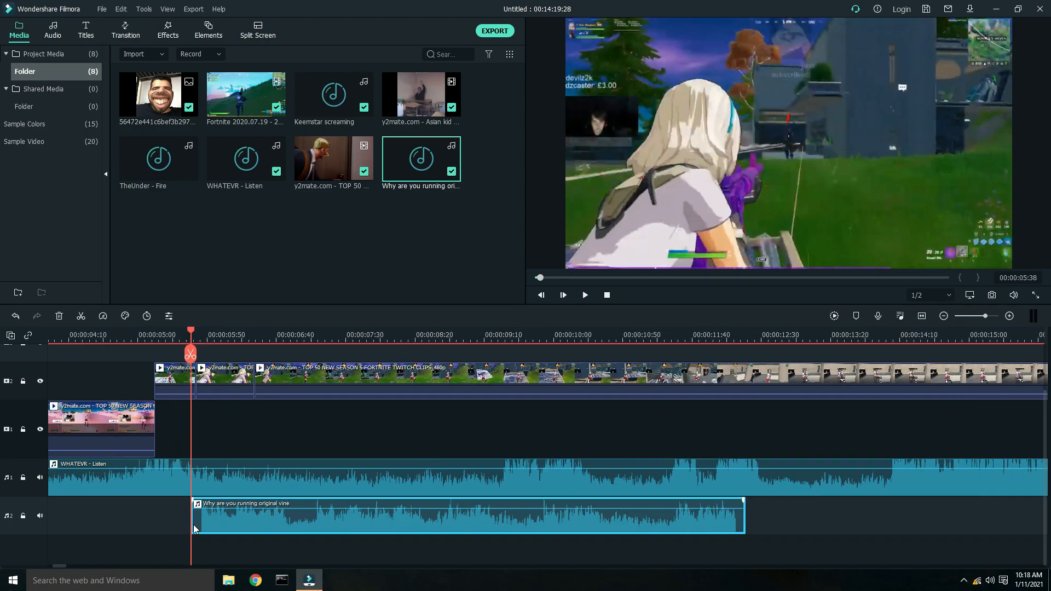
{"action": "left_click_drag", "start_coordinate": [191, 524], "coordinate": [219, 526]}
{"action": "left_click_drag", "start_coordinate": [324, 409], "coordinate": [242, 334]}
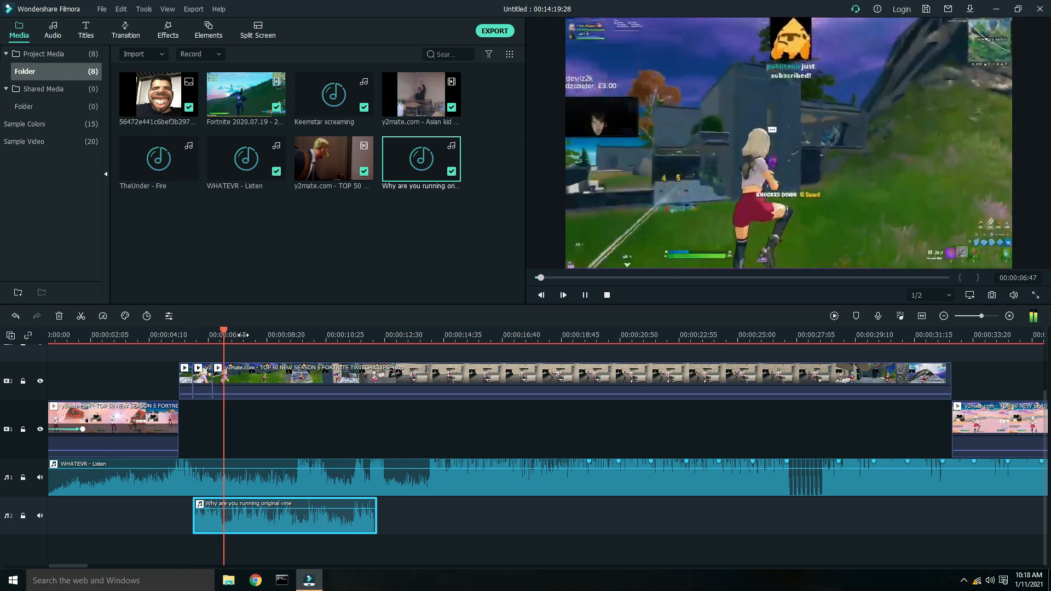
{"action": "key", "text": "space"}
{"action": "left_click_drag", "start_coordinate": [375, 512], "coordinate": [212, 507]}
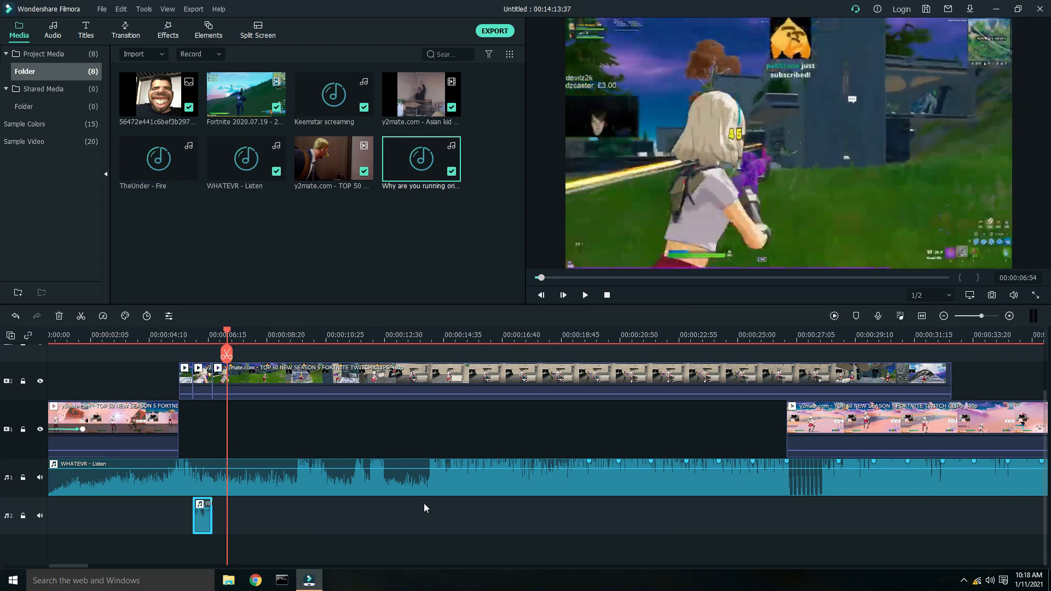
- Play back the timeline from about 4 s to review the vine sound effect
{"action": "left_click", "coordinate": [180, 332]}
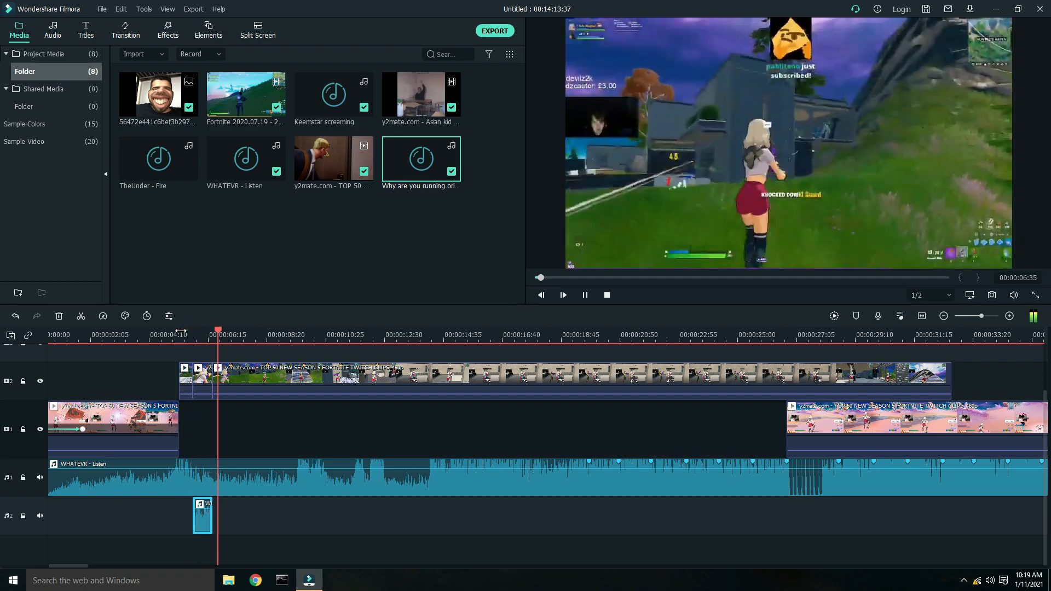
{"action": "key", "text": "space"}
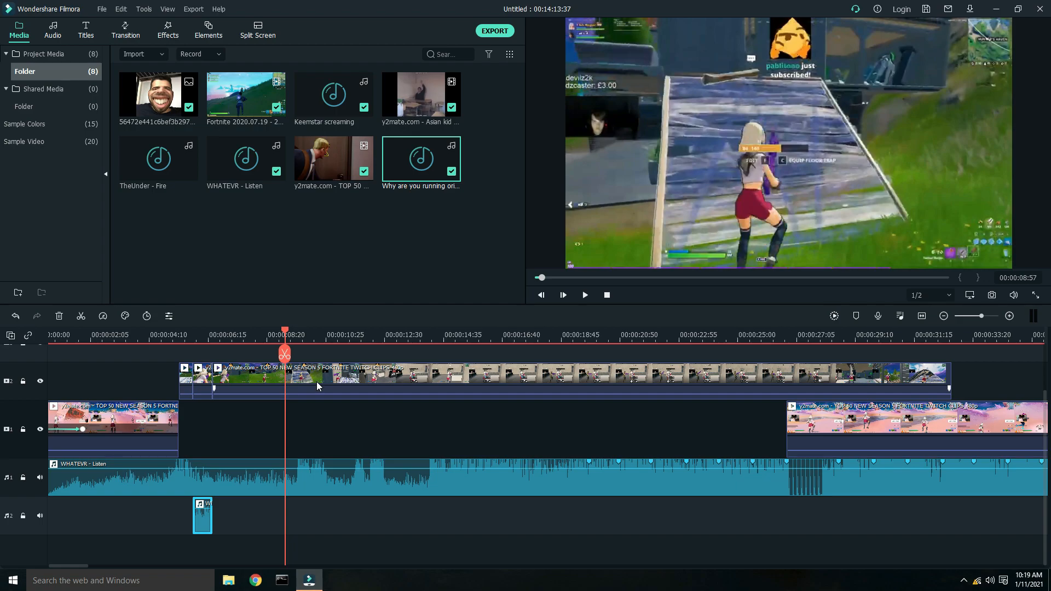
{"action": "key", "text": "space"}
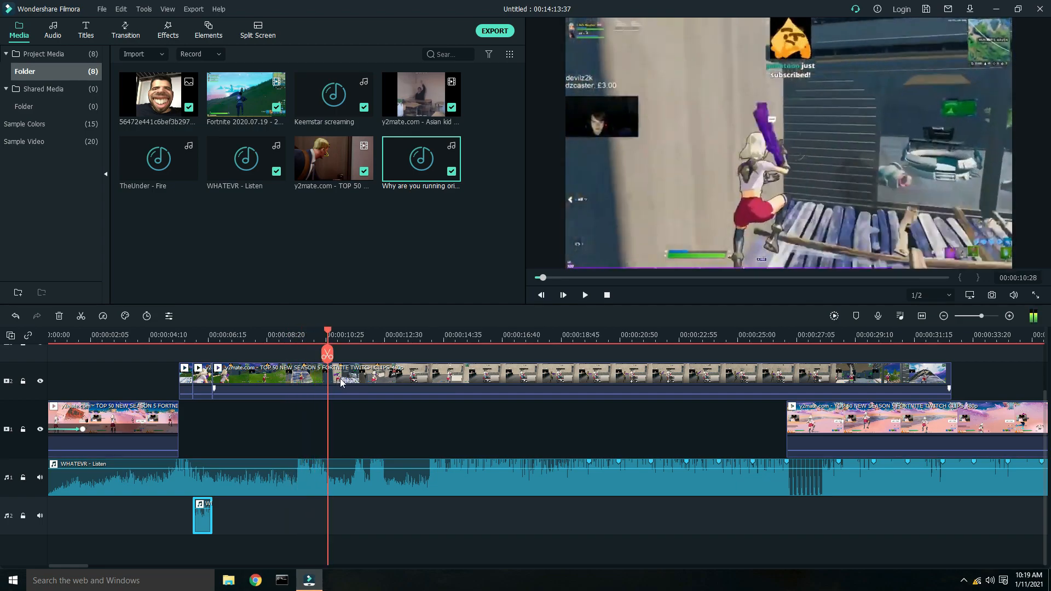
- Split the upper-track clip at about 10.3 s and apply the Fade Out animation preset to the piece before the cut
{"action": "left_click", "coordinate": [344, 378]}
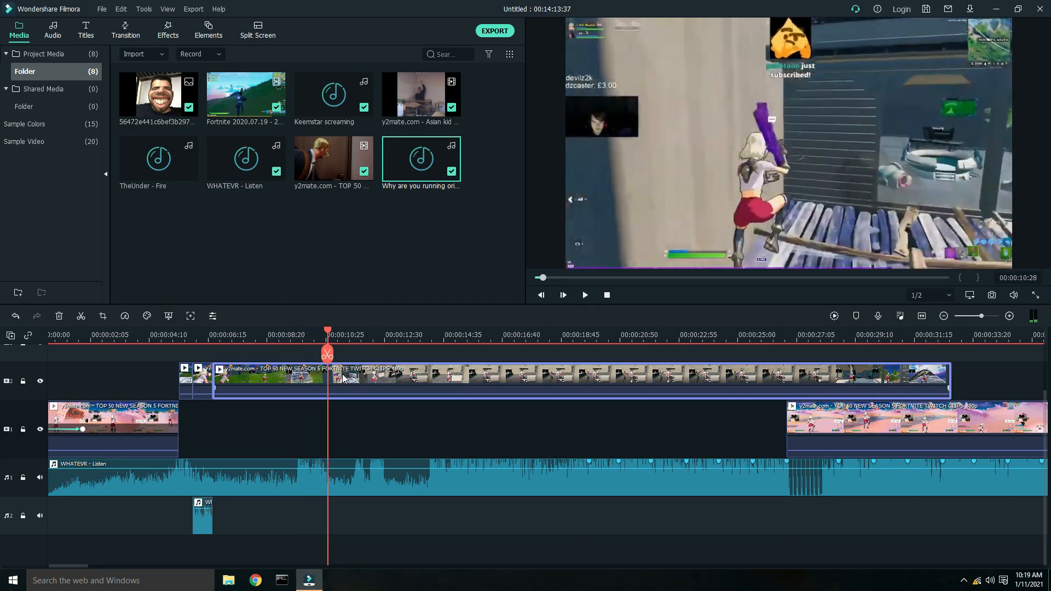
{"action": "left_click", "coordinate": [81, 317]}
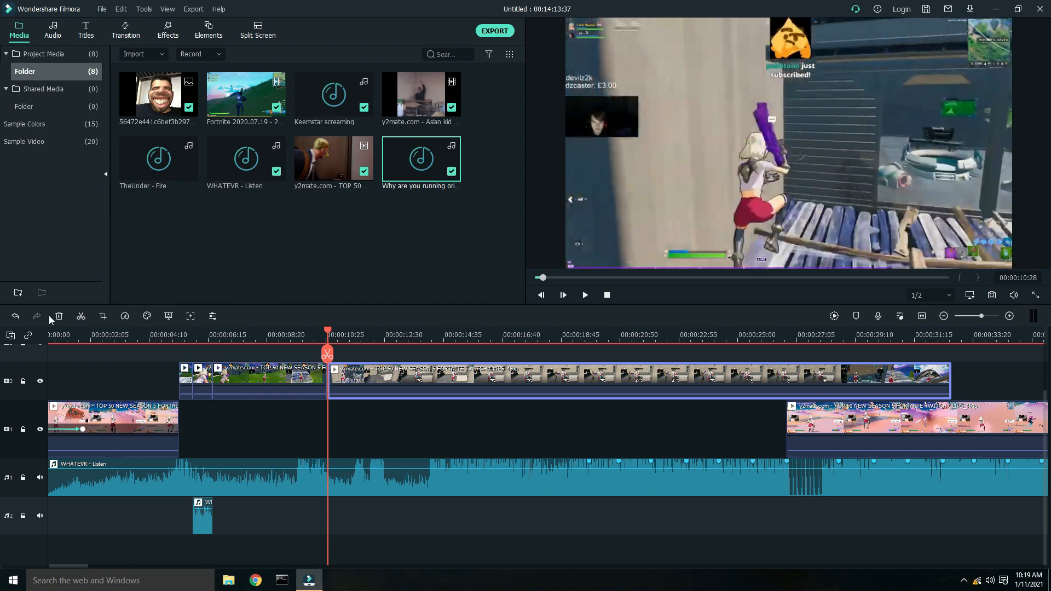
{"action": "double_click", "coordinate": [285, 381]}
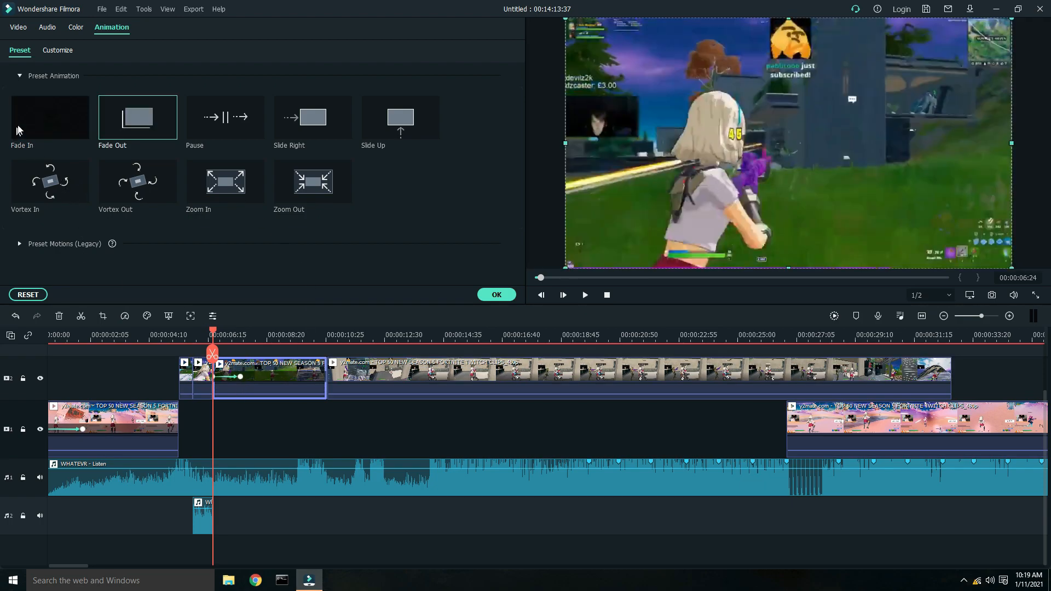
{"action": "left_click", "coordinate": [15, 316]}
{"action": "left_click_drag", "start_coordinate": [214, 328], "coordinate": [327, 355]}
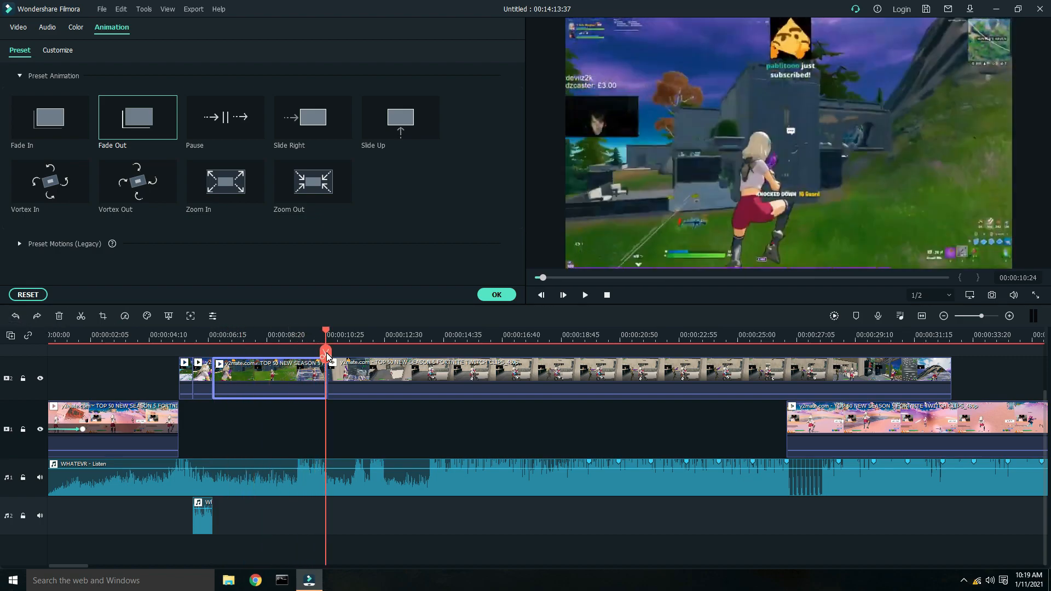
{"action": "left_click", "coordinate": [121, 122]}
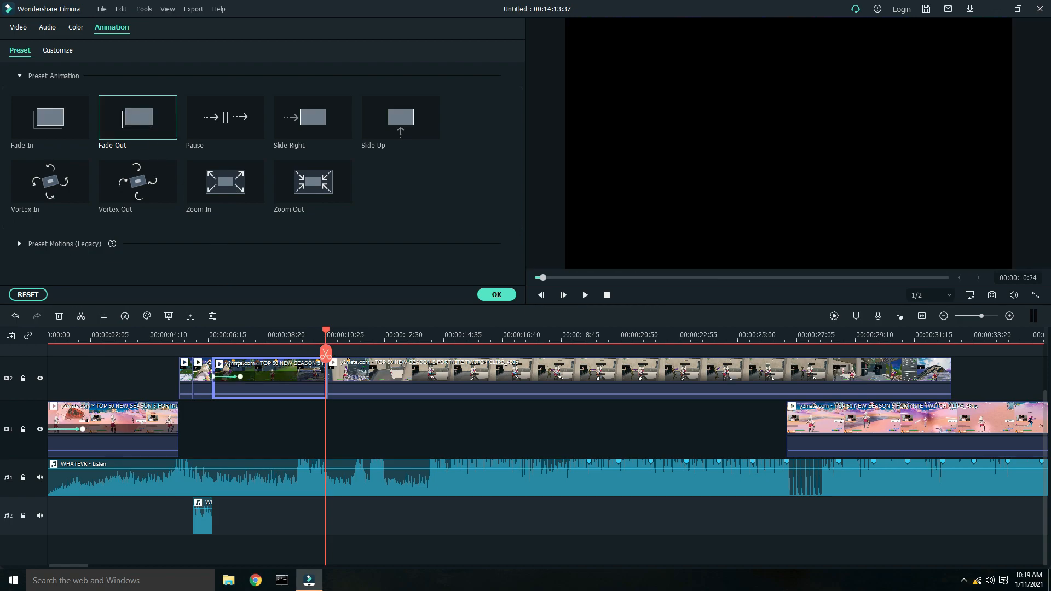
- Reposition the Fade Out keyframes on the clip before the 10 s cut so the fade starts just before its end, and preview it
{"action": "left_click_drag", "start_coordinate": [422, 338], "coordinate": [359, 345]}
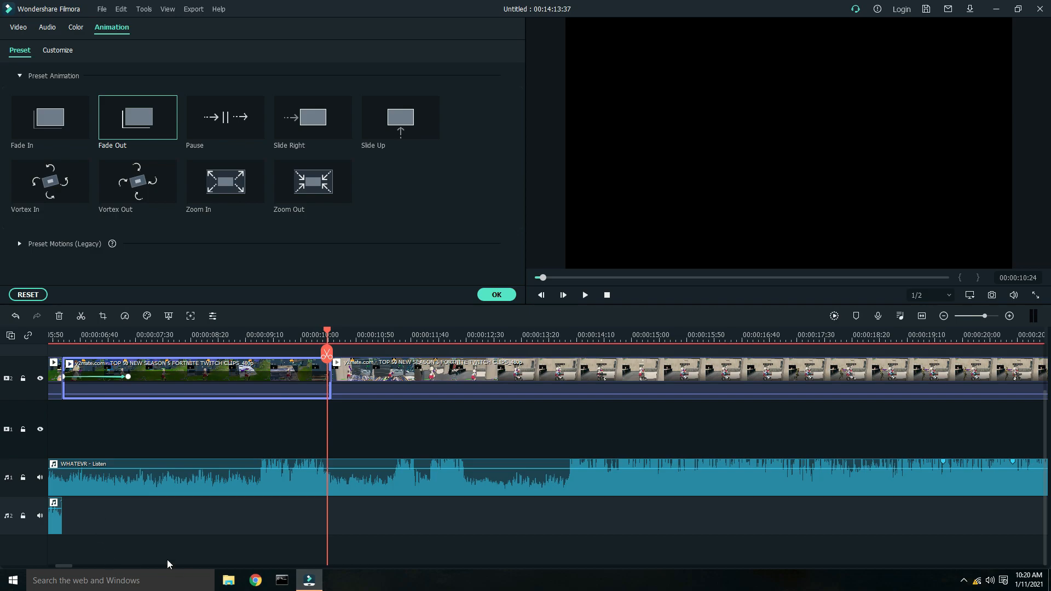
{"action": "left_click_drag", "start_coordinate": [63, 565], "coordinate": [55, 565]}
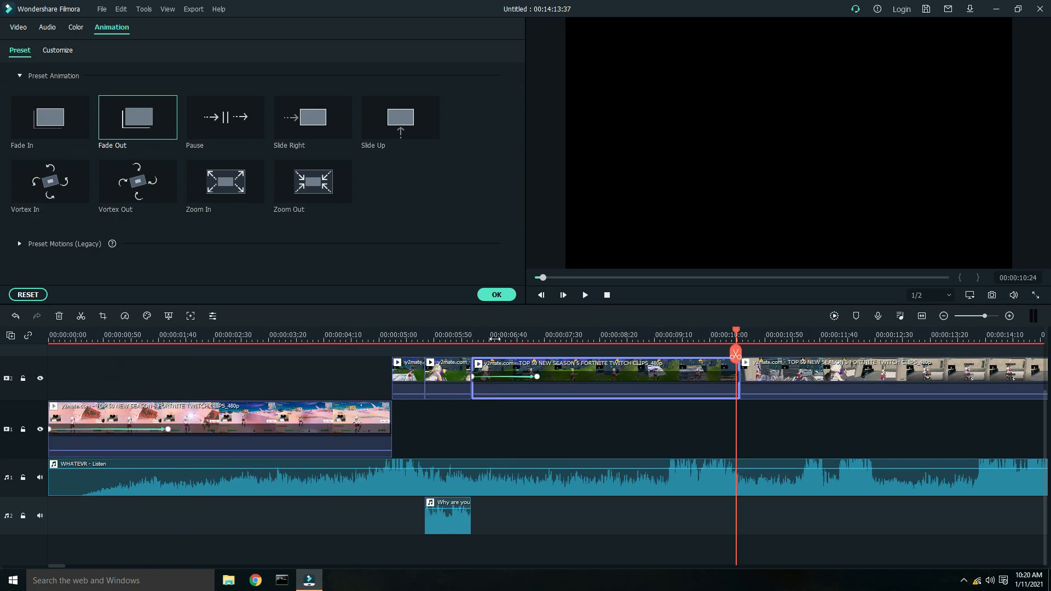
{"action": "scroll", "coordinate": [494, 339], "scroll_direction": "up", "scroll_amount": 2}
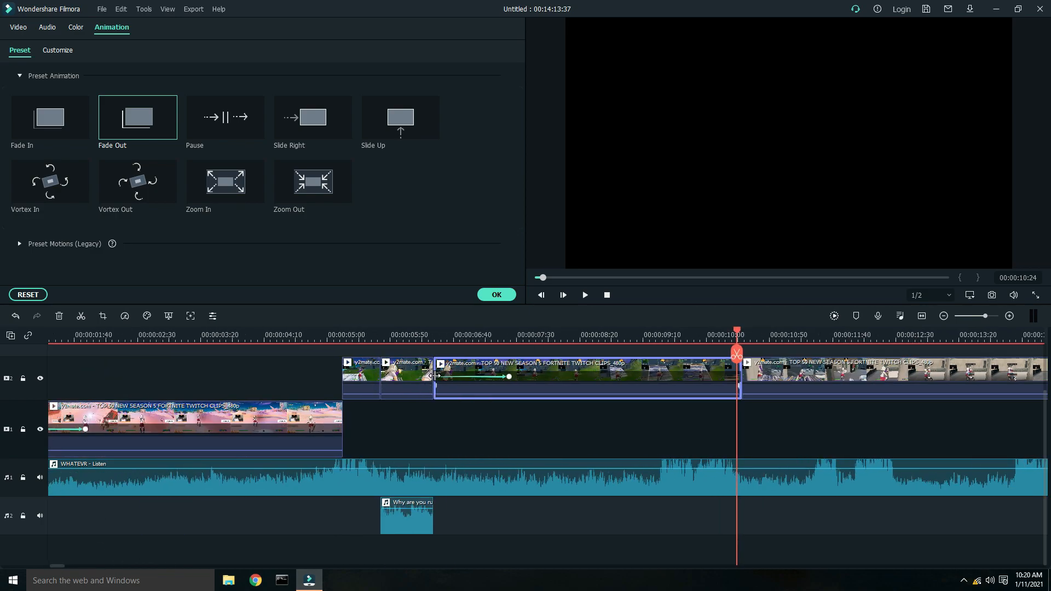
{"action": "scroll", "coordinate": [462, 340], "scroll_direction": "up", "scroll_amount": 3}
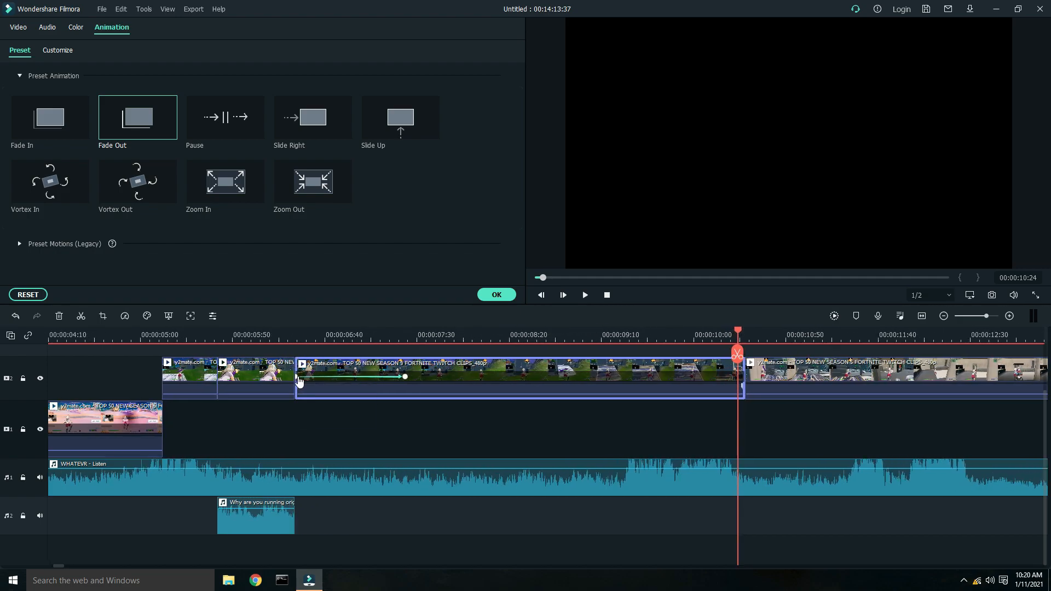
{"action": "left_click", "coordinate": [297, 377]}
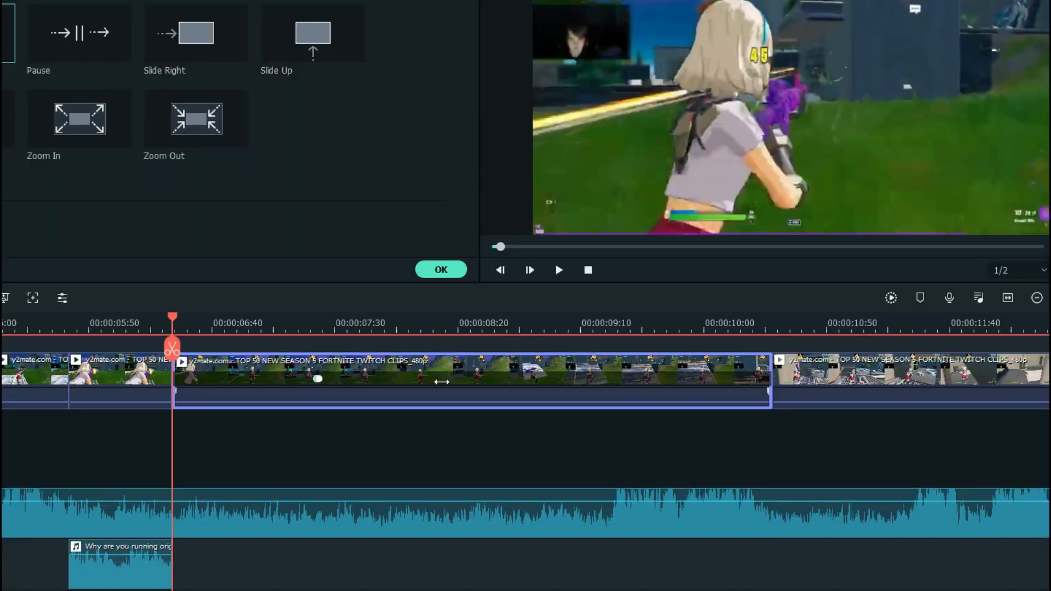
{"action": "left_click", "coordinate": [318, 378]}
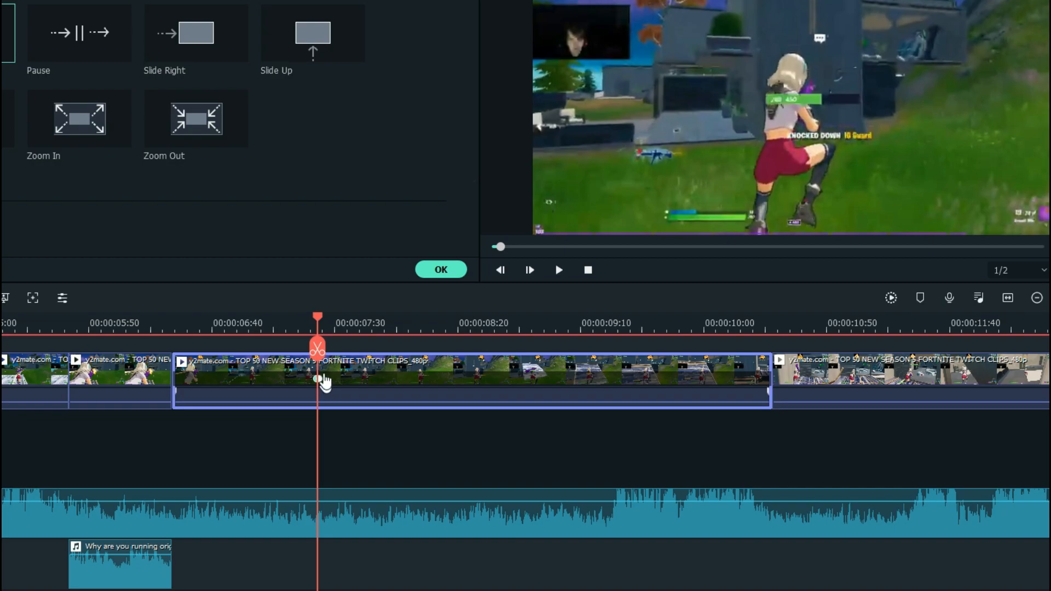
{"action": "left_click_drag", "start_coordinate": [303, 322], "coordinate": [410, 330]}
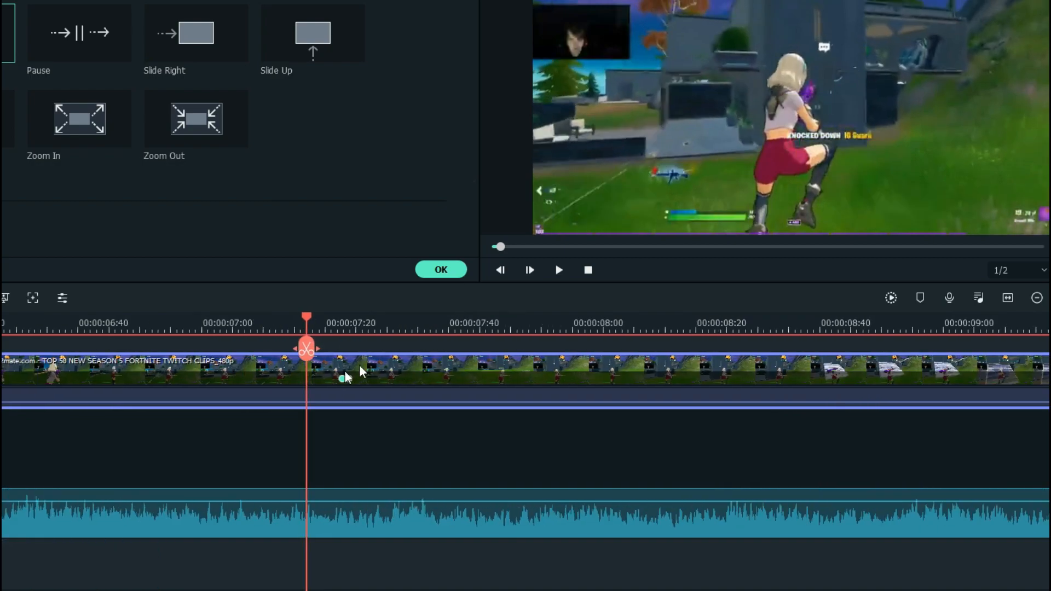
{"action": "left_click", "coordinate": [349, 379]}
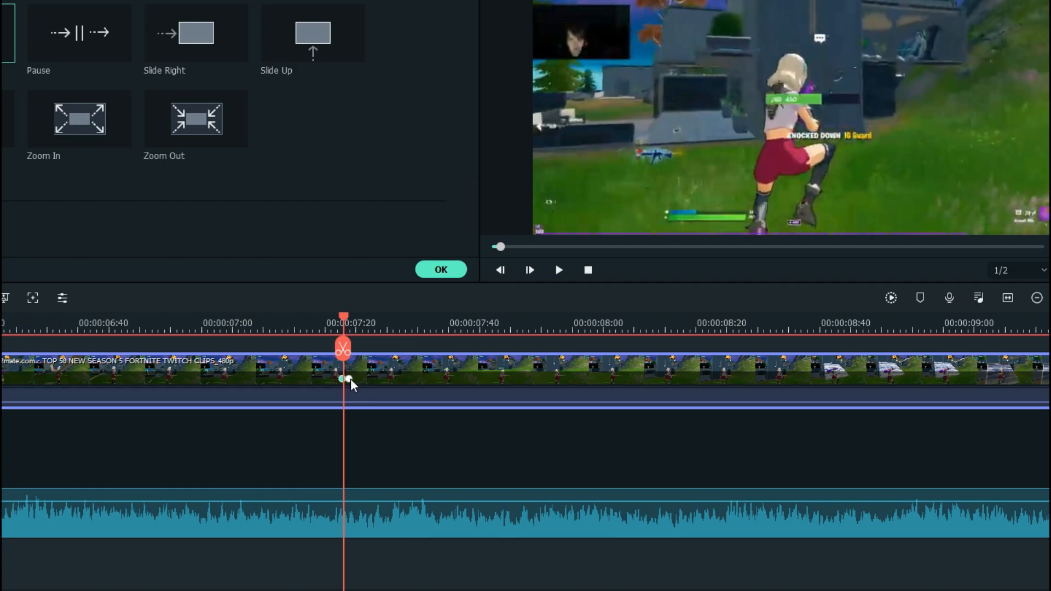
{"action": "left_click", "coordinate": [349, 379]}
{"action": "left_click_drag", "start_coordinate": [343, 381], "coordinate": [250, 380]}
{"action": "left_click", "coordinate": [350, 381]}
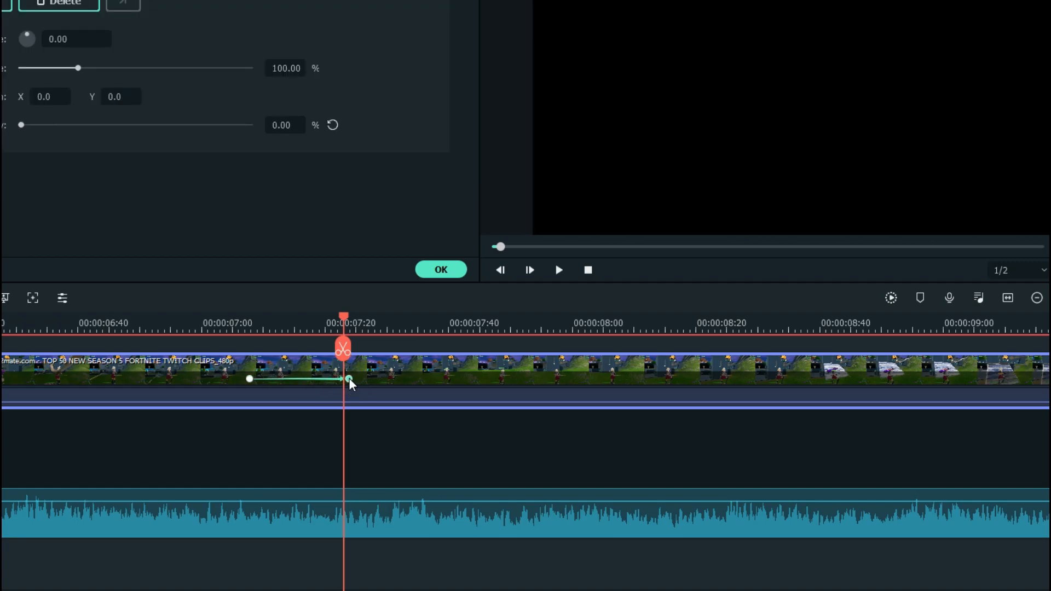
{"action": "left_click_drag", "start_coordinate": [350, 379], "coordinate": [905, 379]}
{"action": "left_click_drag", "start_coordinate": [900, 323], "coordinate": [439, 316]}
{"action": "left_click", "coordinate": [522, 378]}
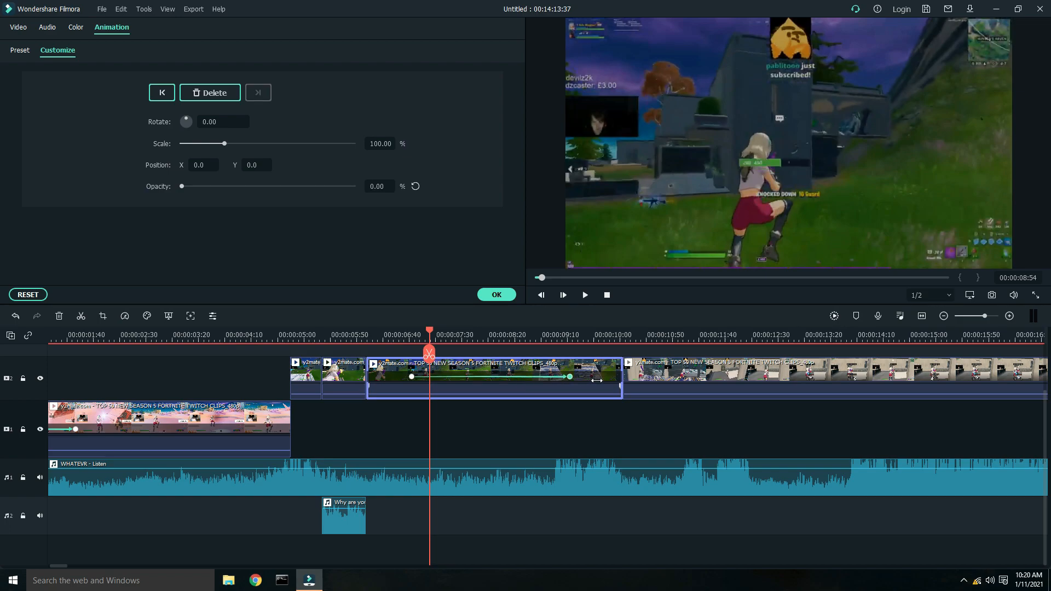
{"action": "left_click_drag", "start_coordinate": [597, 381], "coordinate": [635, 383]}
{"action": "left_click", "coordinate": [524, 385]}
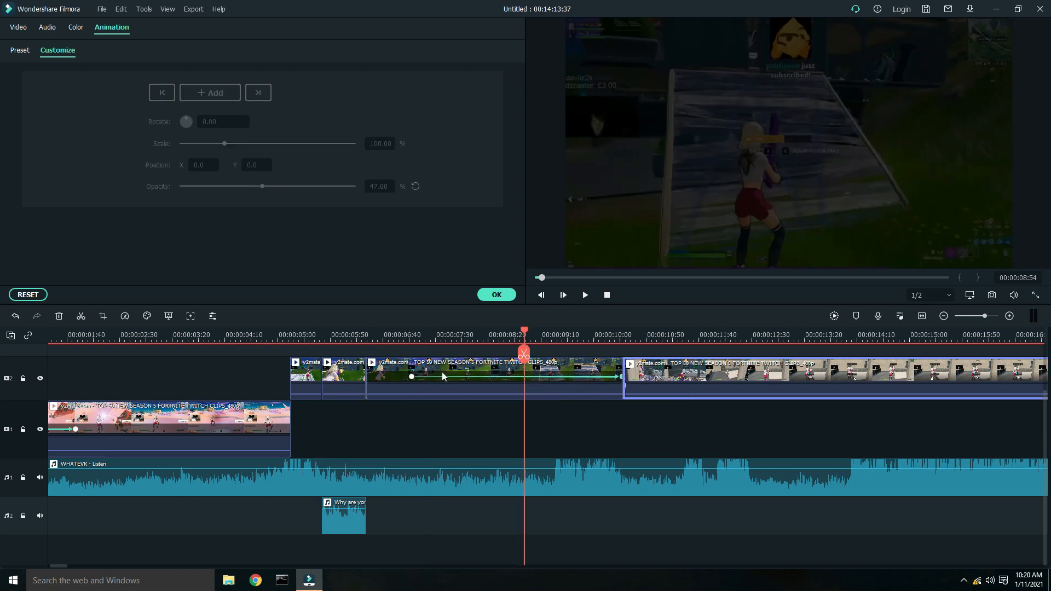
{"action": "left_click", "coordinate": [412, 378]}
{"action": "left_click_drag", "start_coordinate": [485, 389], "coordinate": [534, 397]}
{"action": "key", "text": "space"}
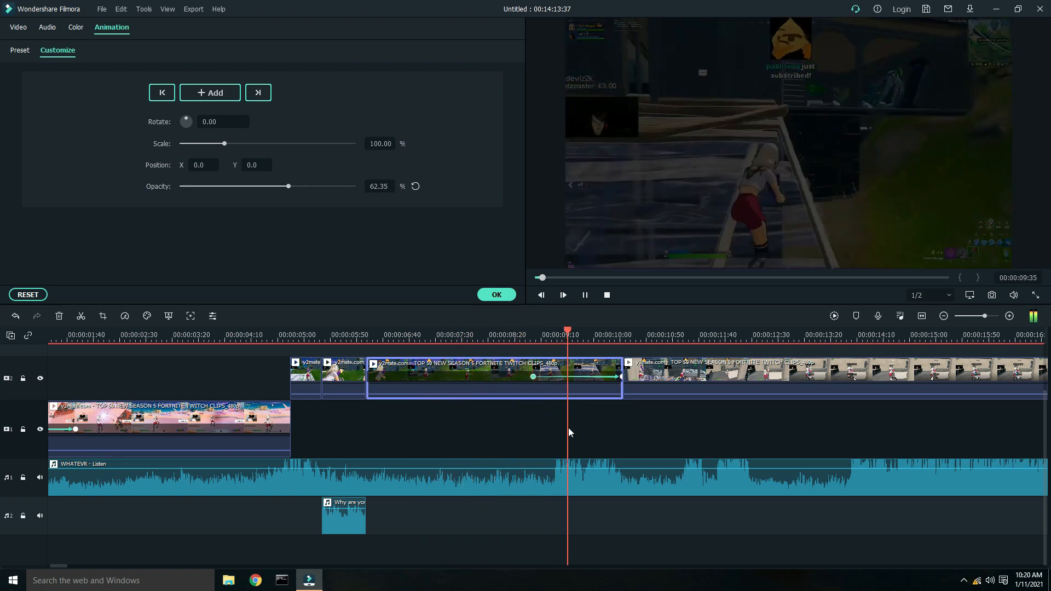
{"action": "key", "text": "space"}
- Split the clip following it on the upper track at about 14 s
{"action": "left_click_drag", "start_coordinate": [706, 335], "coordinate": [480, 336]}
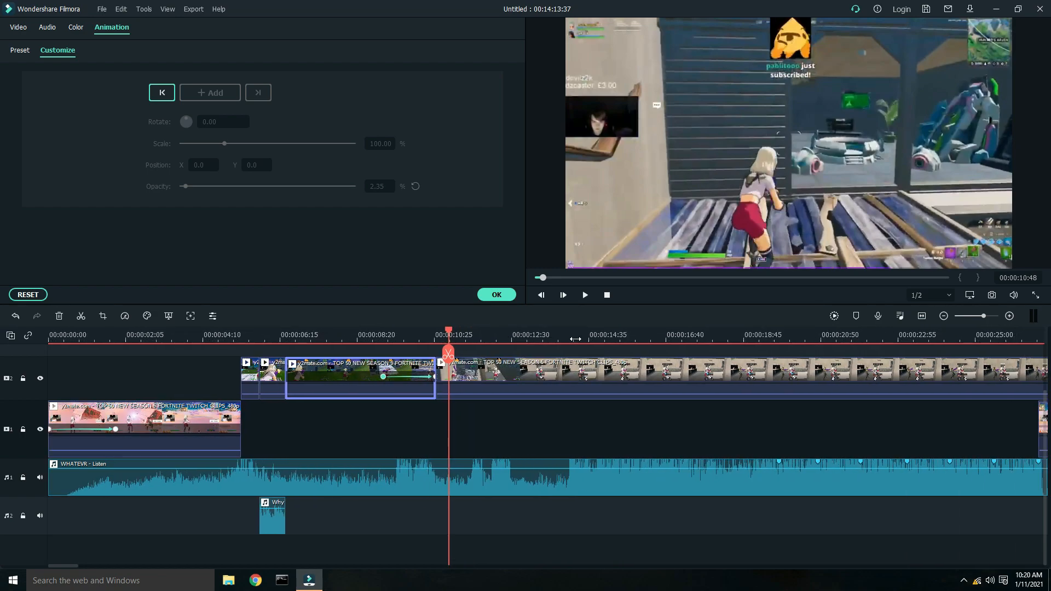
{"action": "left_click", "coordinate": [557, 338]}
{"action": "mouse_move", "coordinate": [556, 350]}
{"action": "left_mouse_down"}
{"action": "mouse_move", "coordinate": [575, 354]}
{"action": "mouse_move", "coordinate": [570, 336]}
{"action": "left_mouse_up"}
{"action": "left_click", "coordinate": [590, 368]}
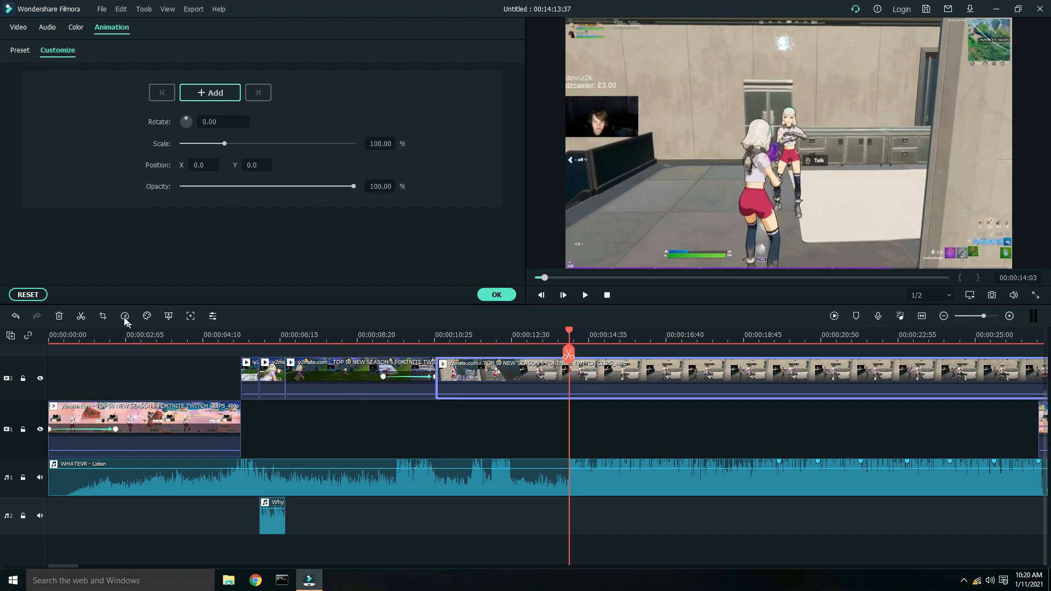
{"action": "left_click", "coordinate": [81, 316]}
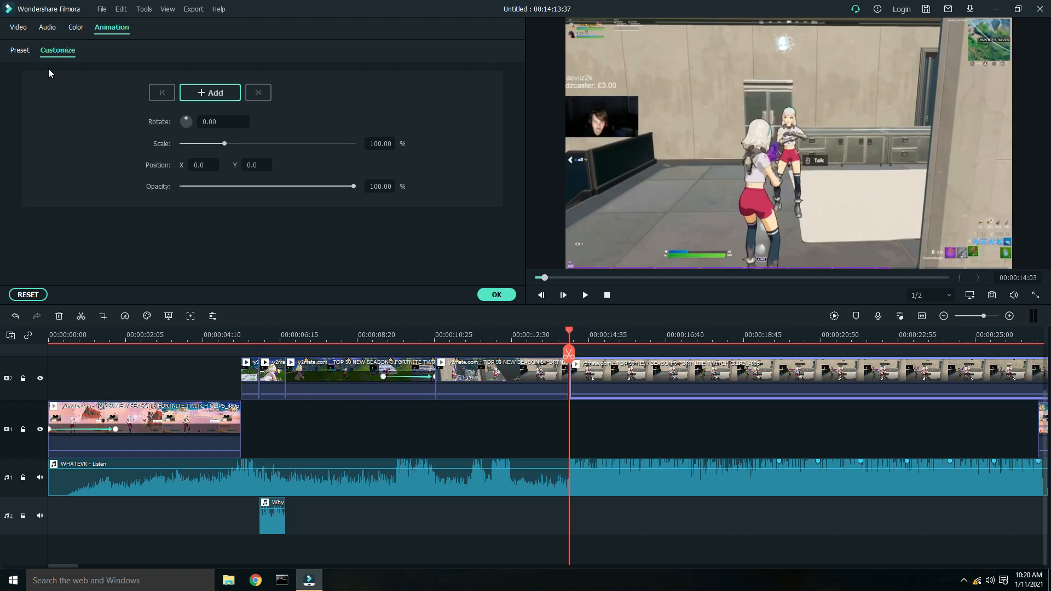
- Apply the Fade Out preset to the piece before the 14 s cut, moving its start keyframe near the clip's end
{"action": "left_click", "coordinate": [20, 50]}
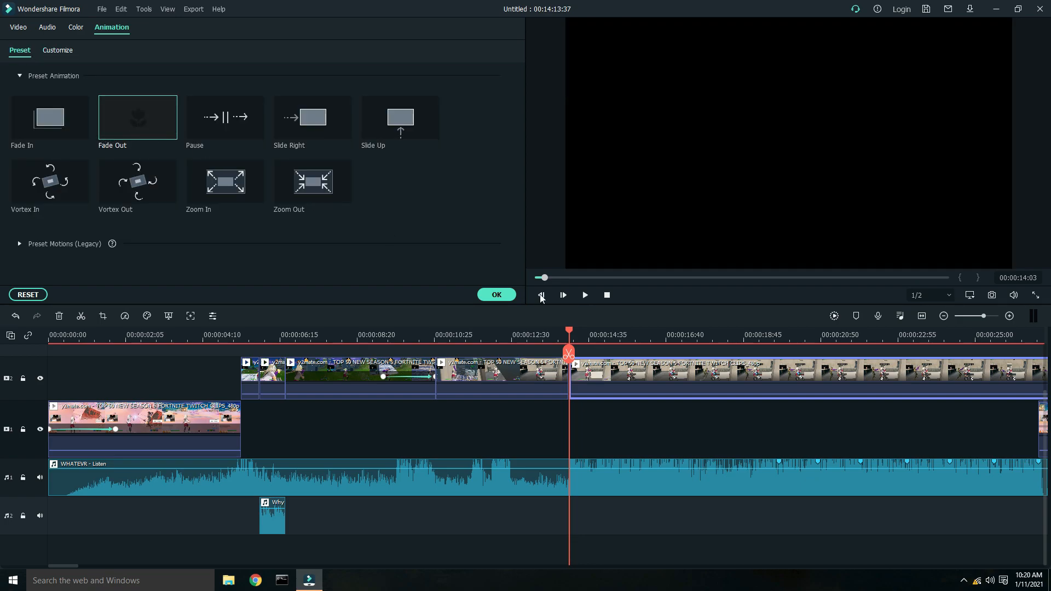
{"action": "scroll", "coordinate": [629, 340], "scroll_direction": "up", "scroll_amount": 2}
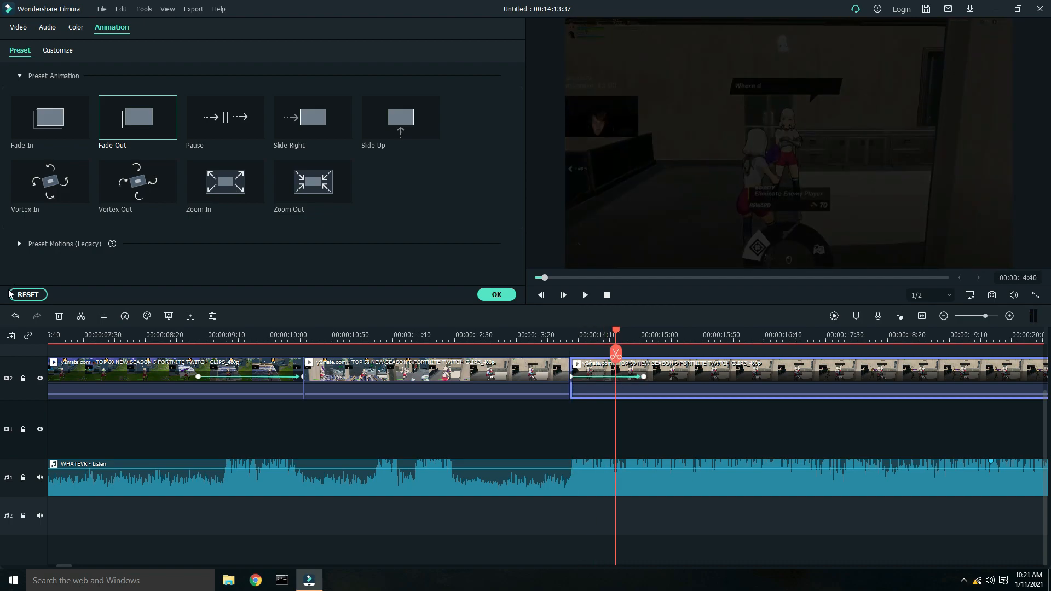
{"action": "left_click", "coordinate": [16, 317]}
{"action": "left_click", "coordinate": [527, 335]}
{"action": "left_click", "coordinate": [530, 386]}
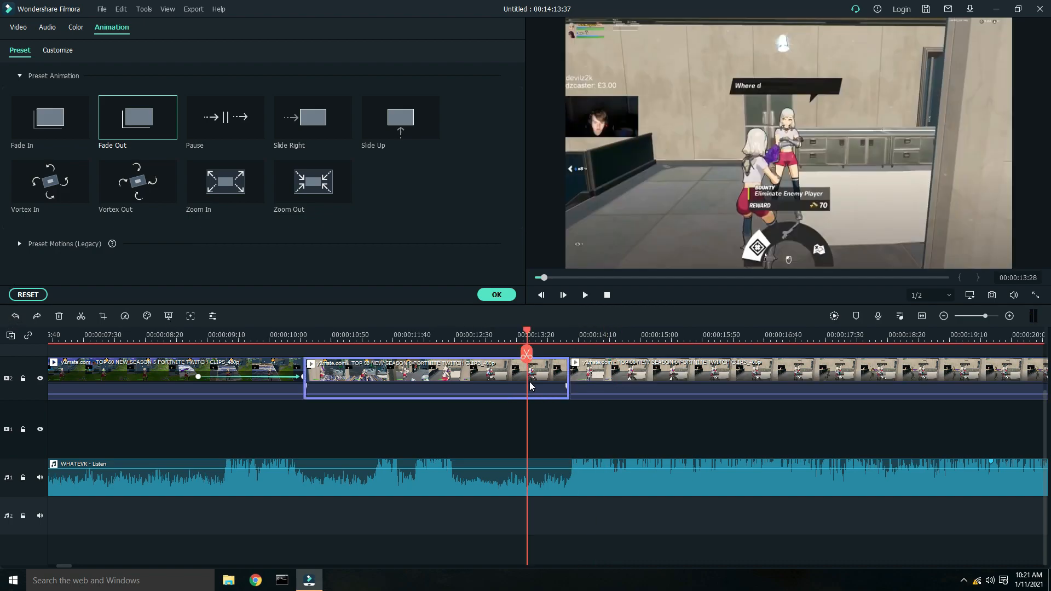
{"action": "left_click", "coordinate": [120, 129]}
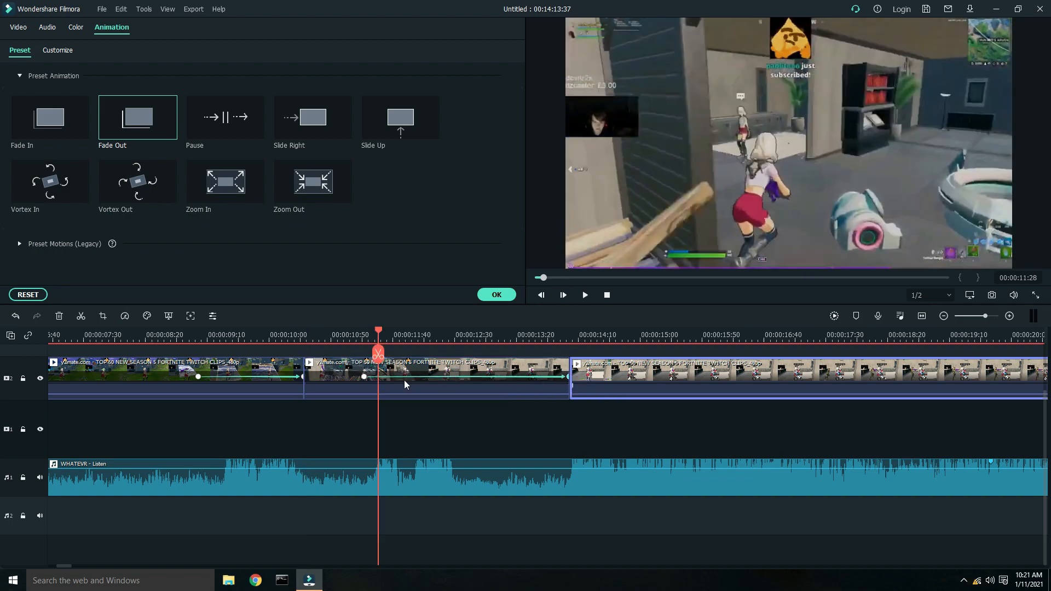
{"action": "left_click_drag", "start_coordinate": [365, 382], "coordinate": [504, 384]}
{"action": "left_click", "coordinate": [495, 295]}
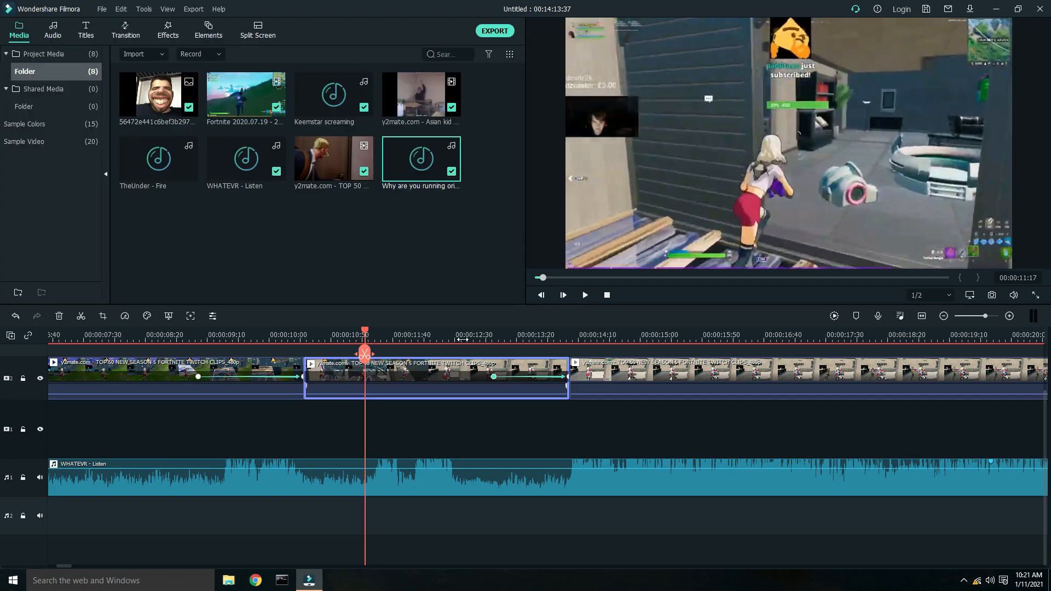
- Play back the timeline from the start to review the edits
{"action": "left_click_drag", "start_coordinate": [374, 353], "coordinate": [257, 330]}
{"action": "left_click_drag", "start_coordinate": [192, 341], "coordinate": [1, 359]}
{"action": "key", "text": "space"}
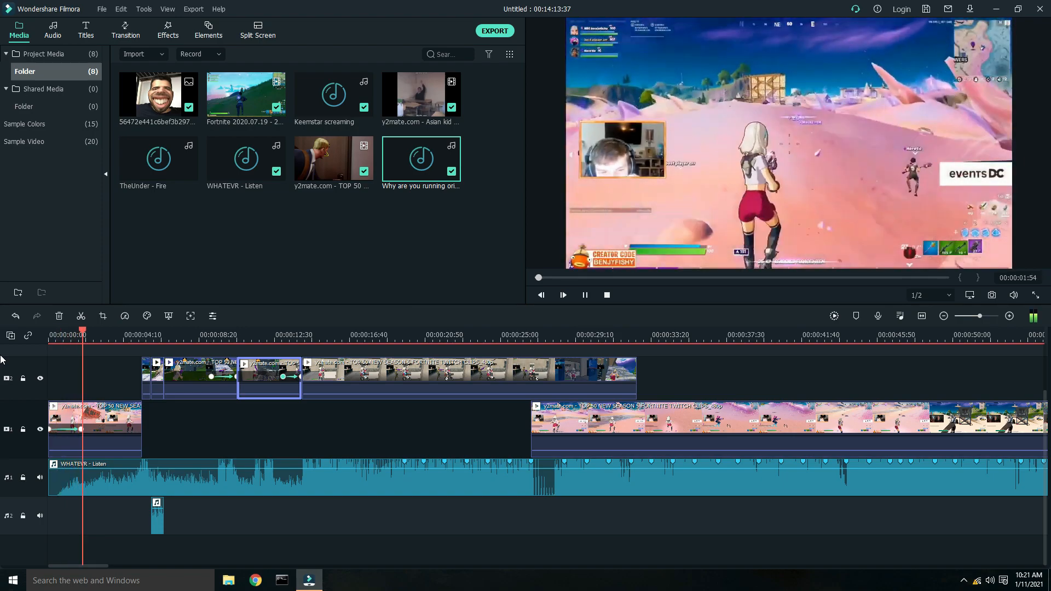
{"action": "key", "text": "space"}
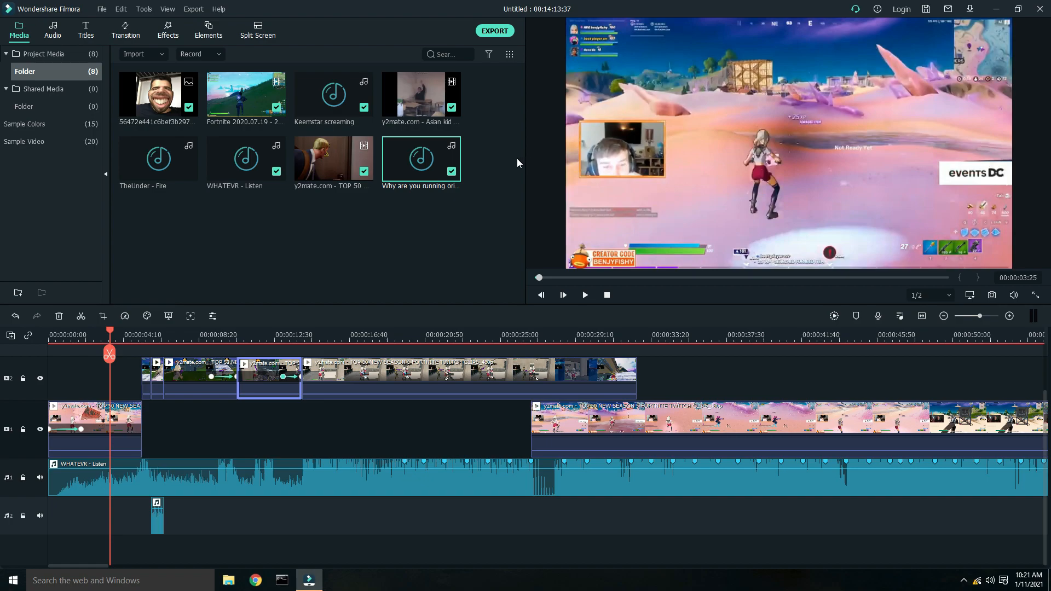
{"action": "left_click_drag", "start_coordinate": [110, 334], "coordinate": [92, 333]}
- Split the first lower-track clip at about 2.5 s and crop the second piece to the streamer's webcam, about 232 × 130
{"action": "left_click", "coordinate": [122, 417]}
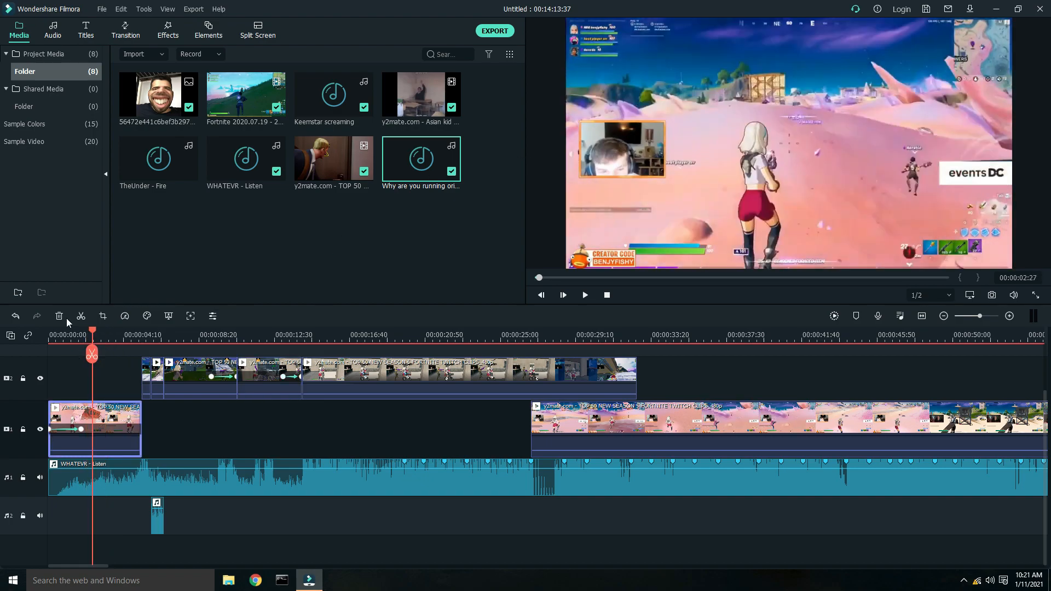
{"action": "left_click", "coordinate": [81, 317]}
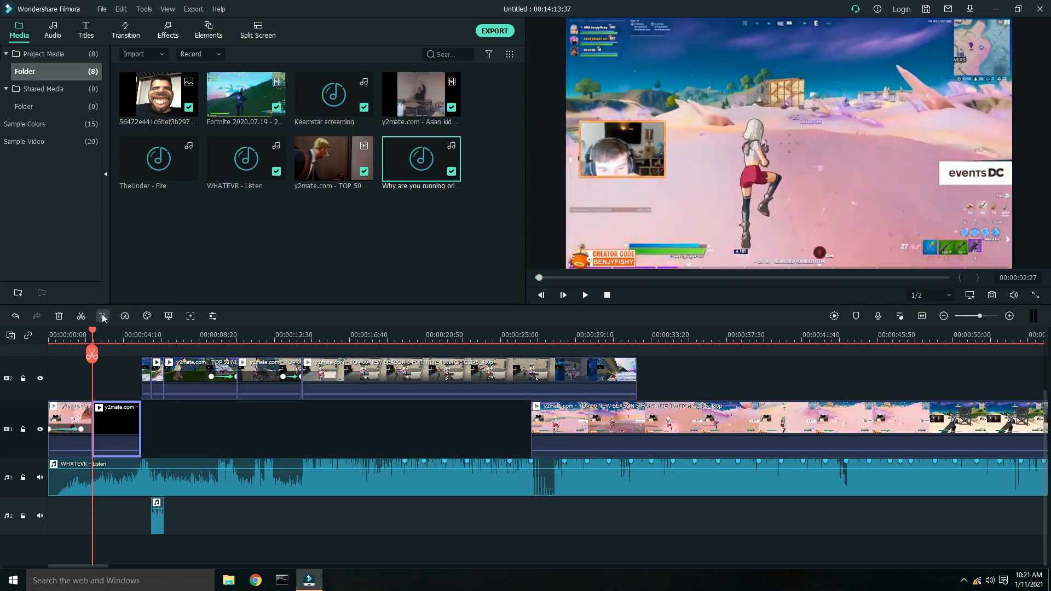
{"action": "left_click", "coordinate": [103, 316]}
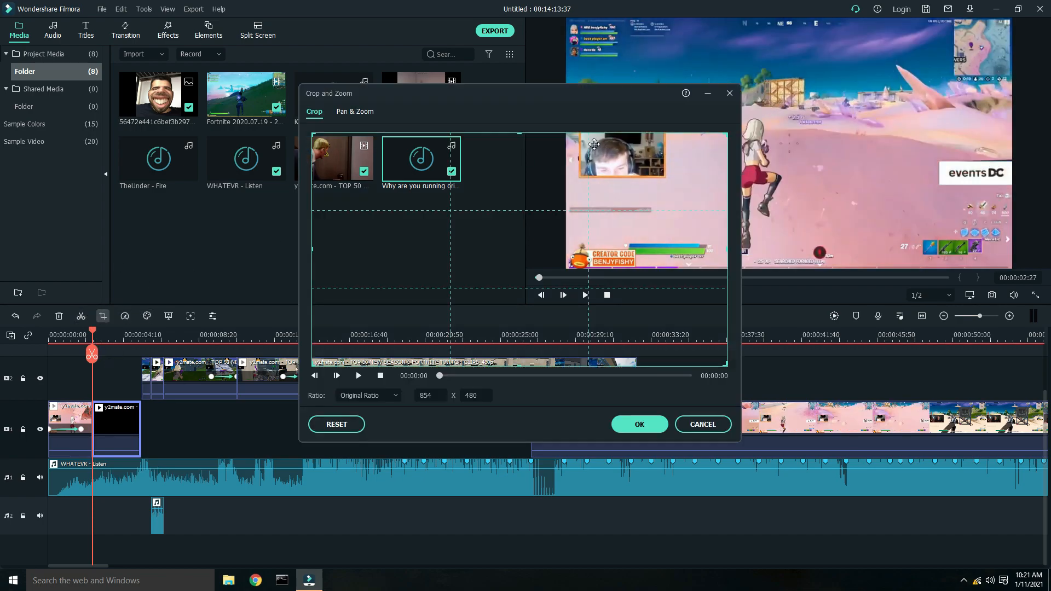
{"action": "left_click_drag", "start_coordinate": [727, 364], "coordinate": [424, 212]}
{"action": "left_click_drag", "start_coordinate": [372, 179], "coordinate": [373, 268]}
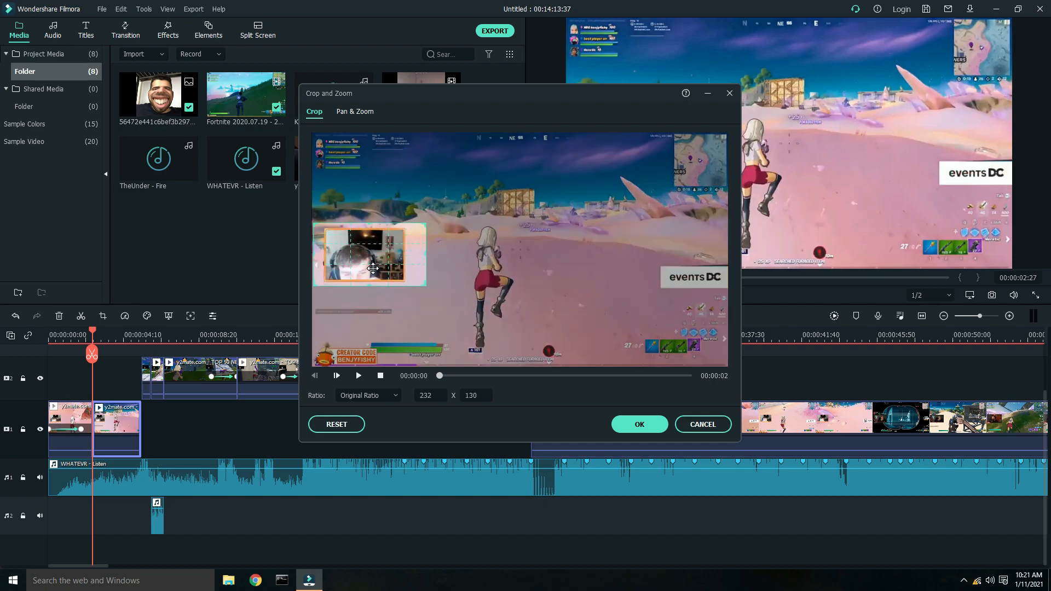
{"action": "left_click", "coordinate": [642, 429]}
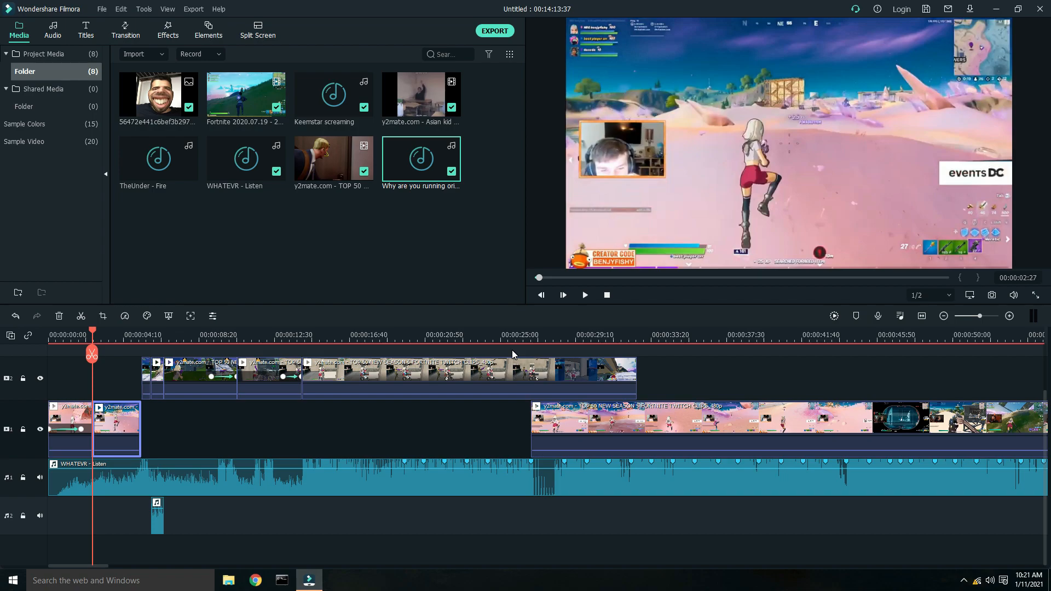
- Play back the section around 12 to 14 s to review the faded clips
{"action": "key", "text": "space"}
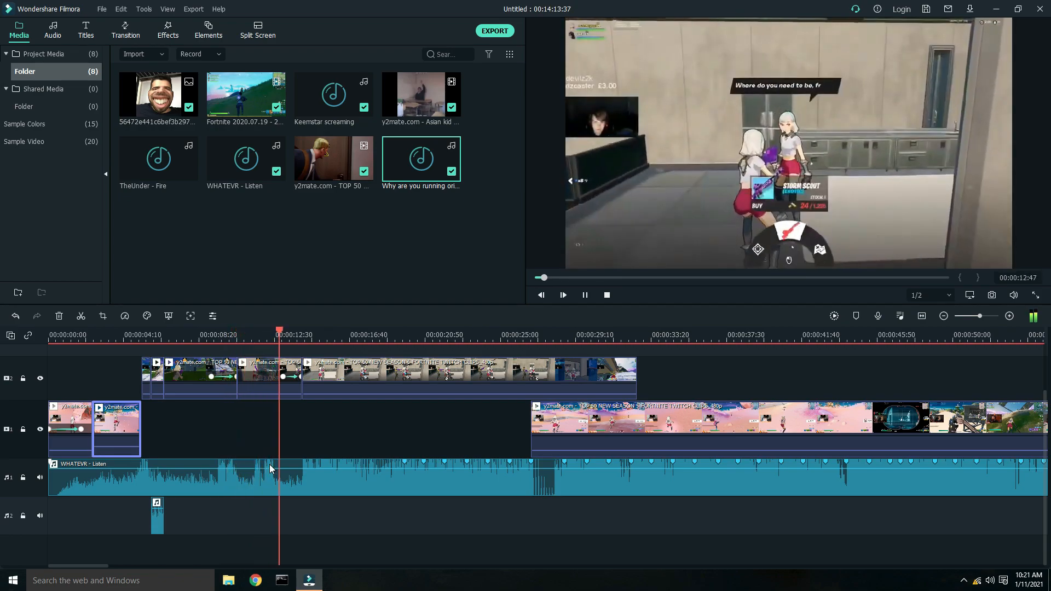
{"action": "key", "text": "space"}
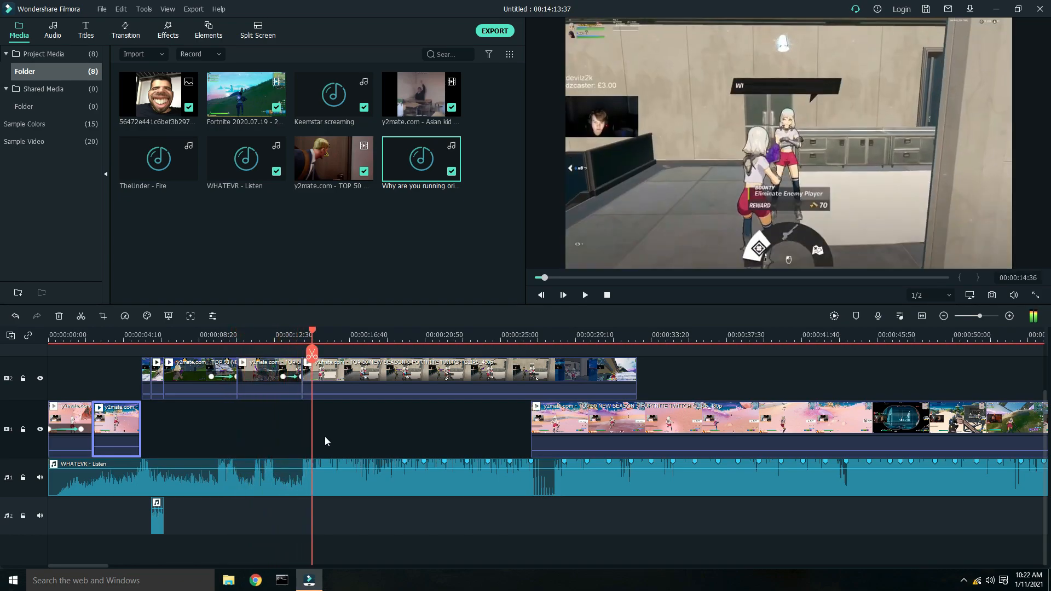
{"action": "left_click_drag", "start_coordinate": [316, 341], "coordinate": [300, 337]}
{"action": "key", "text": "space"}
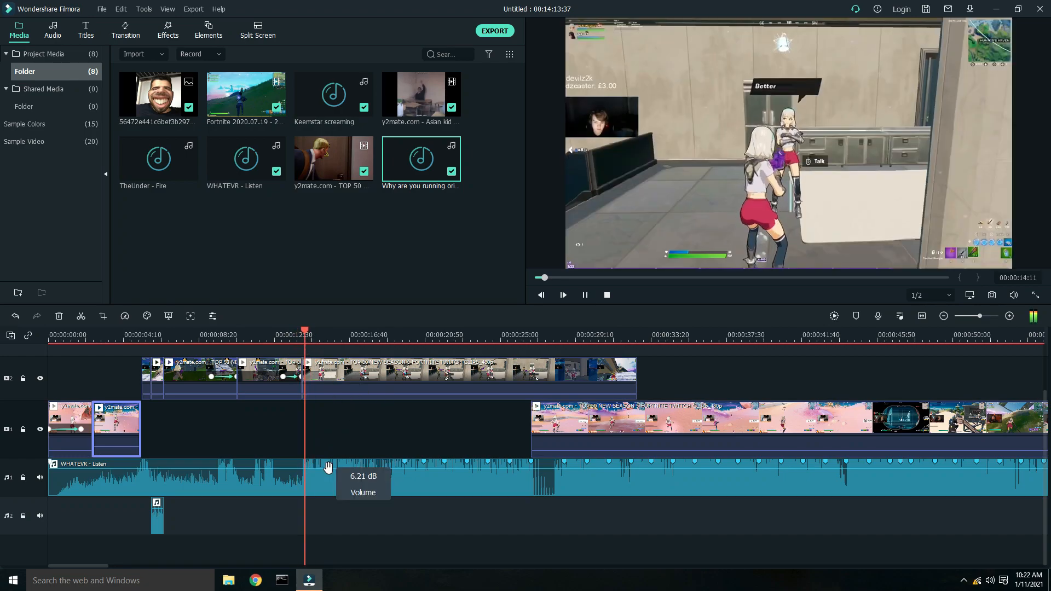
{"action": "key", "text": "space"}
- Ripple-delete the long upper-track clip that follows the faded clips
{"action": "left_click", "coordinate": [348, 375]}
{"action": "left_click_drag", "start_coordinate": [348, 374], "coordinate": [384, 374]}
{"action": "right_click", "coordinate": [372, 376]}
{"action": "left_click", "coordinate": [396, 73]}
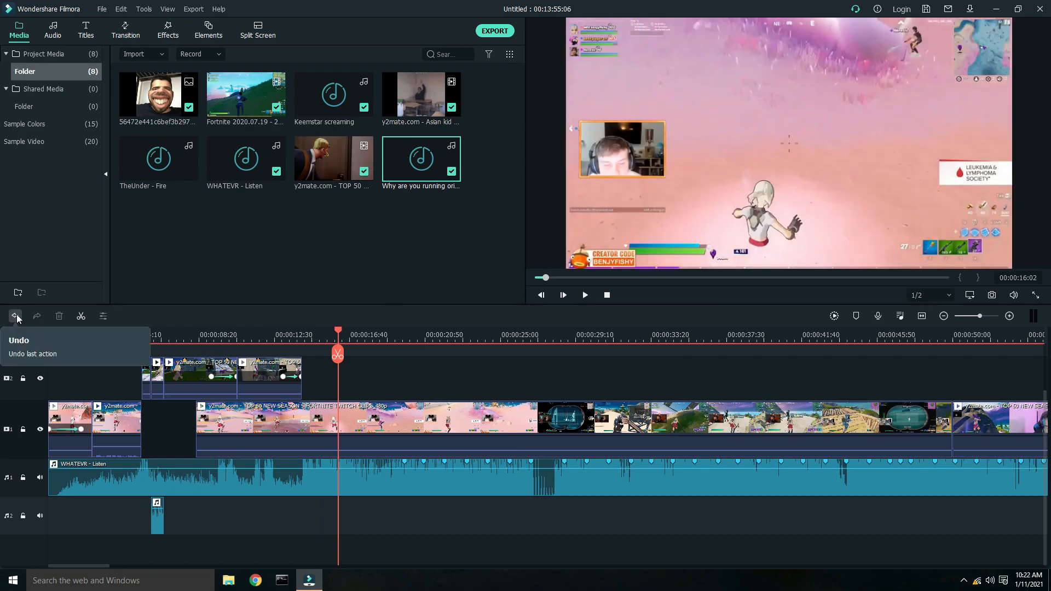
- Move the lower-track clip up onto the upper track, starting at about 29 s
{"action": "left_click", "coordinate": [582, 422]}
{"action": "left_click_drag", "start_coordinate": [582, 422], "coordinate": [972, 378]}
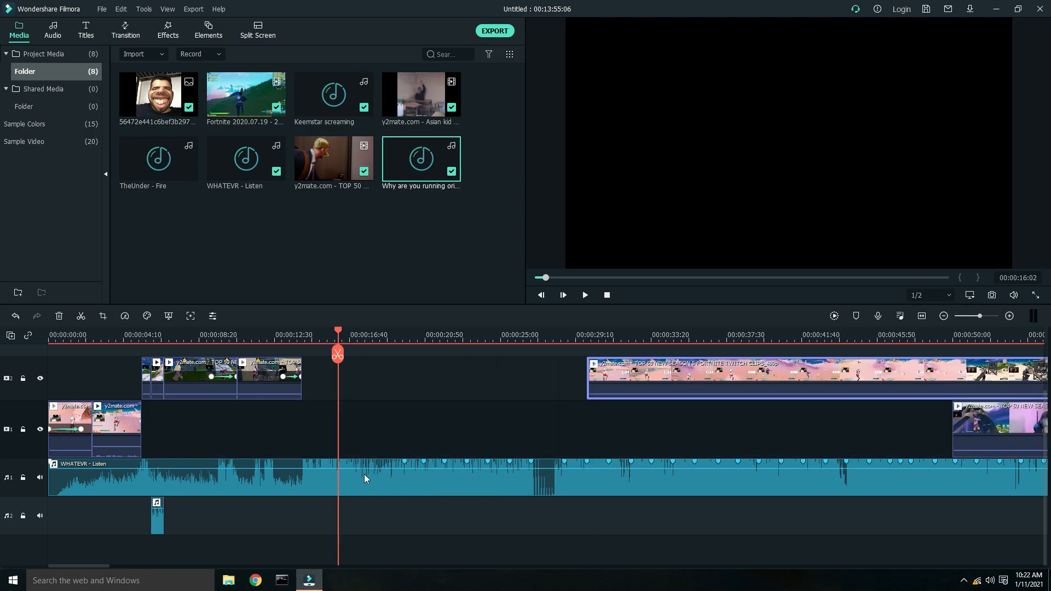
{"action": "left_click", "coordinate": [351, 480]}
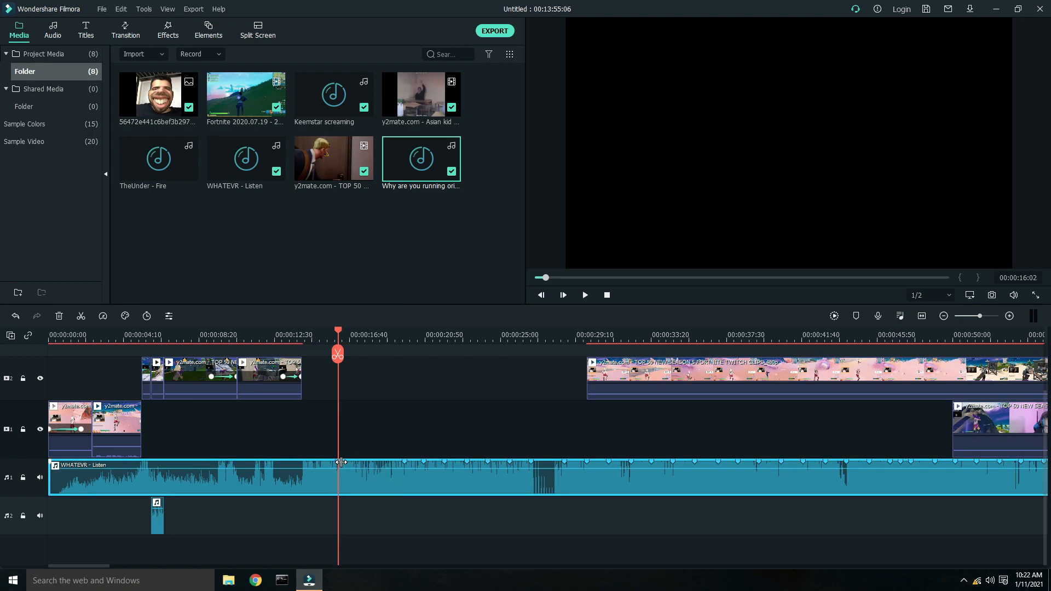
- Move the last lower-track clip left to start at about 14 s and extend the upper-track clip's start to about 27.5 s
{"action": "mouse_move", "coordinate": [344, 178]}
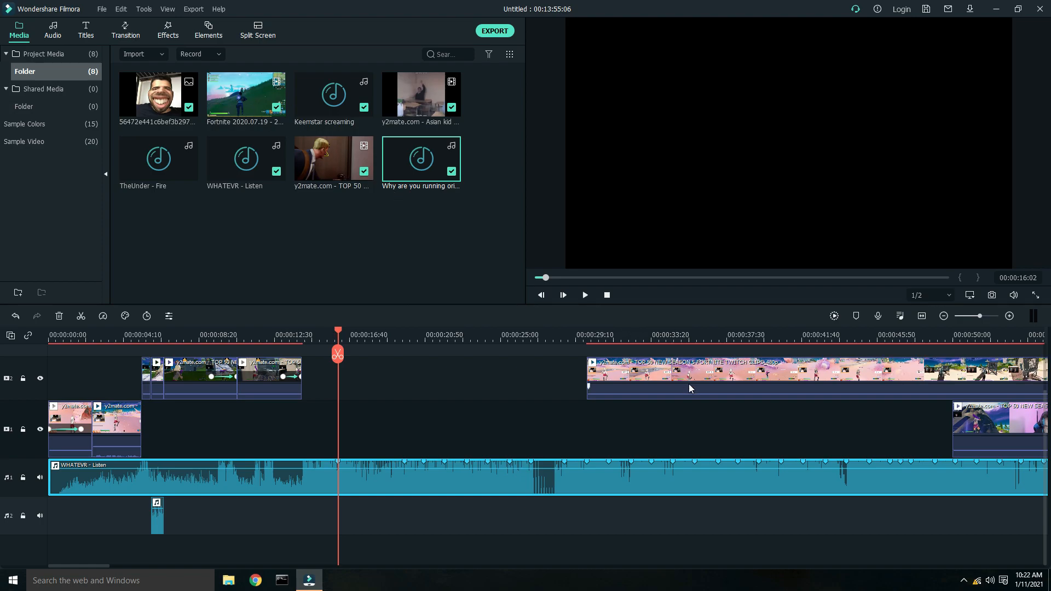
{"action": "left_click_drag", "start_coordinate": [990, 424], "coordinate": [360, 416]}
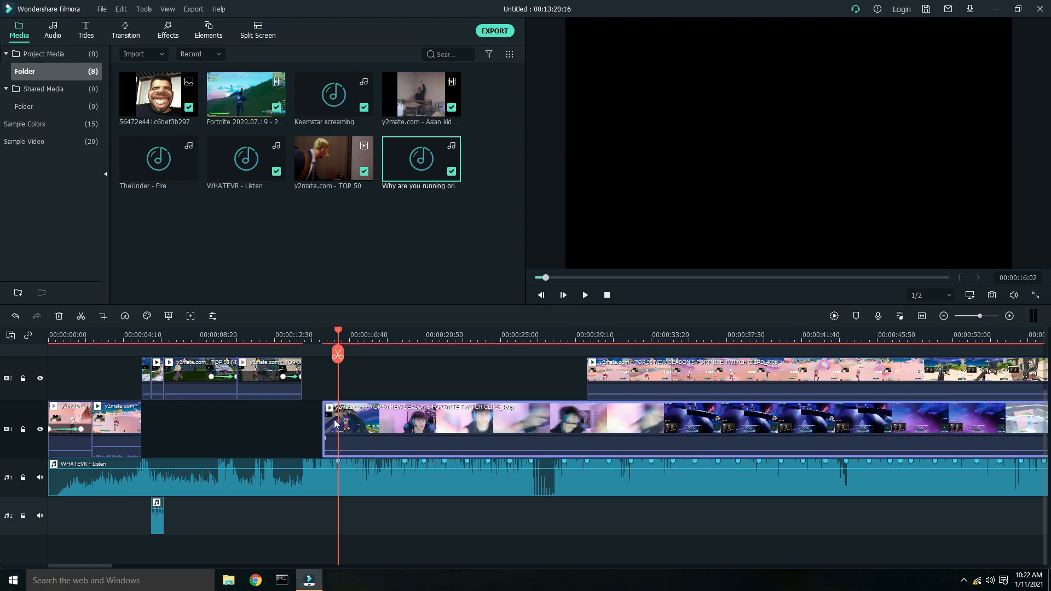
{"action": "left_click_drag", "start_coordinate": [527, 432], "coordinate": [627, 443]}
{"action": "left_click_drag", "start_coordinate": [566, 367], "coordinate": [503, 405]}
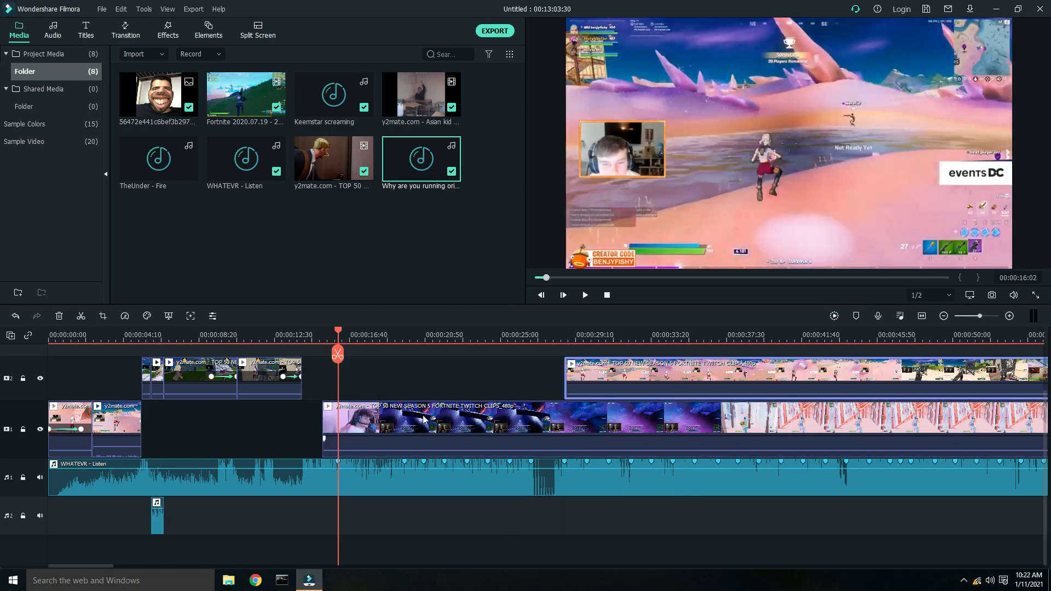
- Shift the lower-track clip right to start at about 16 s and preview it
{"action": "left_click_drag", "start_coordinate": [392, 435], "coordinate": [415, 435]}
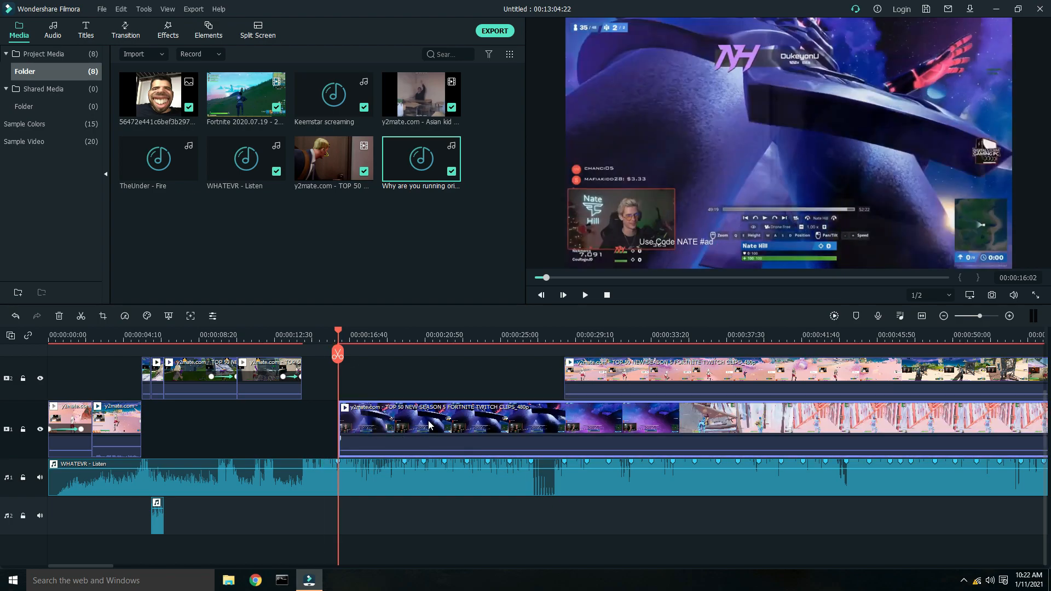
{"action": "key", "text": "space"}
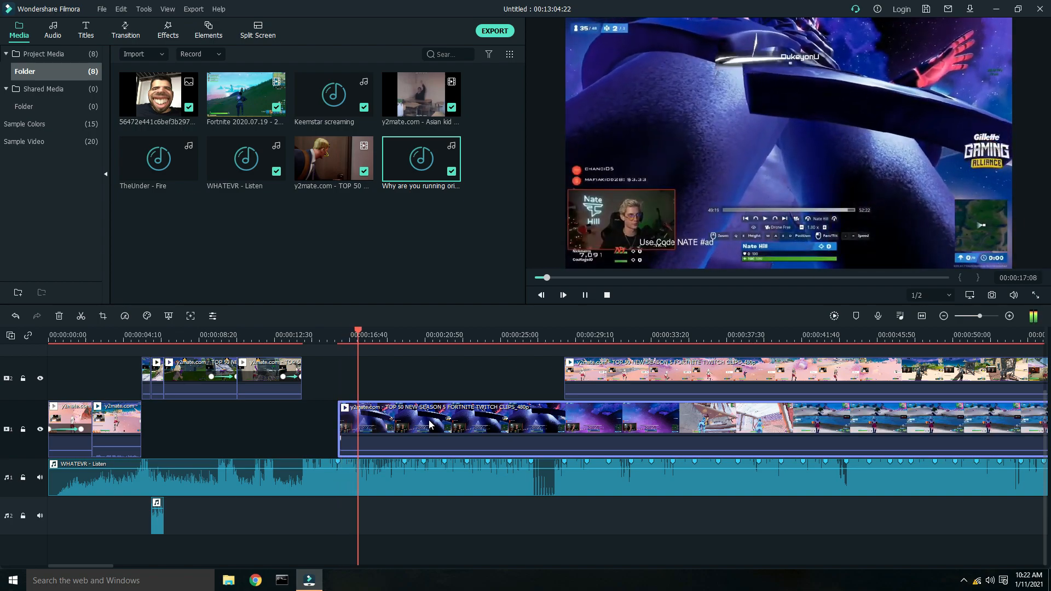
{"action": "key", "text": "space"}
- Split the lower-track clip at the beat markers near 19.7 s and 20.8 s
{"action": "left_click_drag", "start_coordinate": [403, 331], "coordinate": [405, 332]}
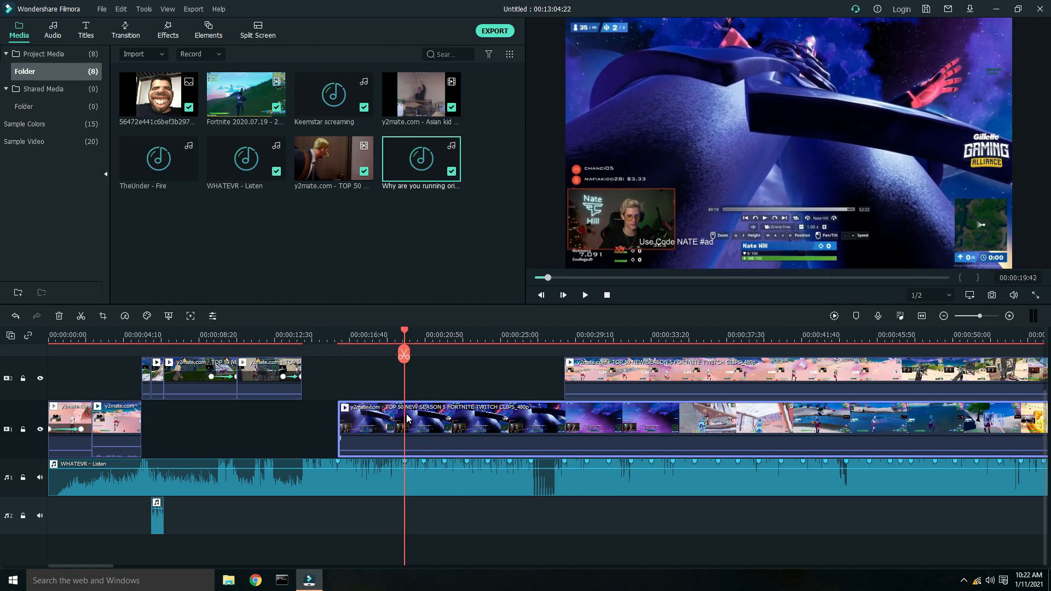
{"action": "left_click", "coordinate": [83, 317]}
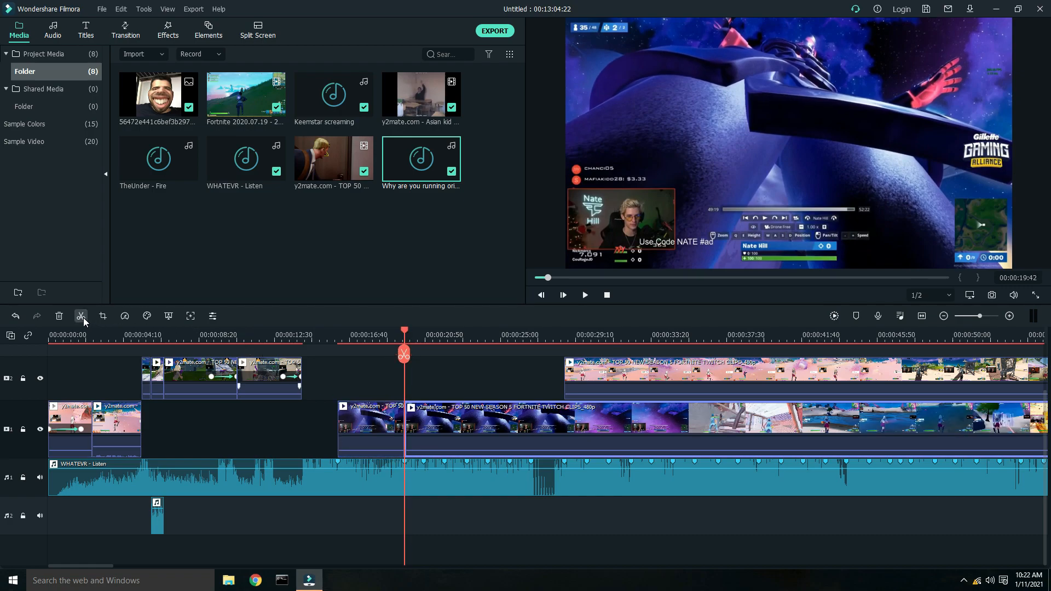
{"action": "left_click_drag", "start_coordinate": [405, 417], "coordinate": [416, 419]}
{"action": "left_click_drag", "start_coordinate": [404, 331], "coordinate": [424, 337]}
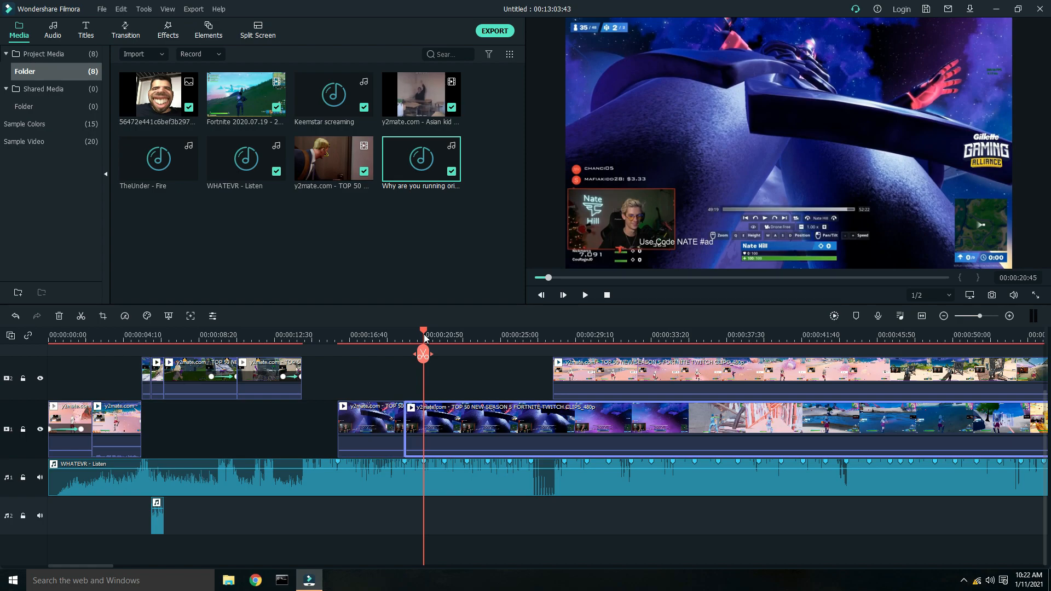
{"action": "left_click", "coordinate": [82, 317]}
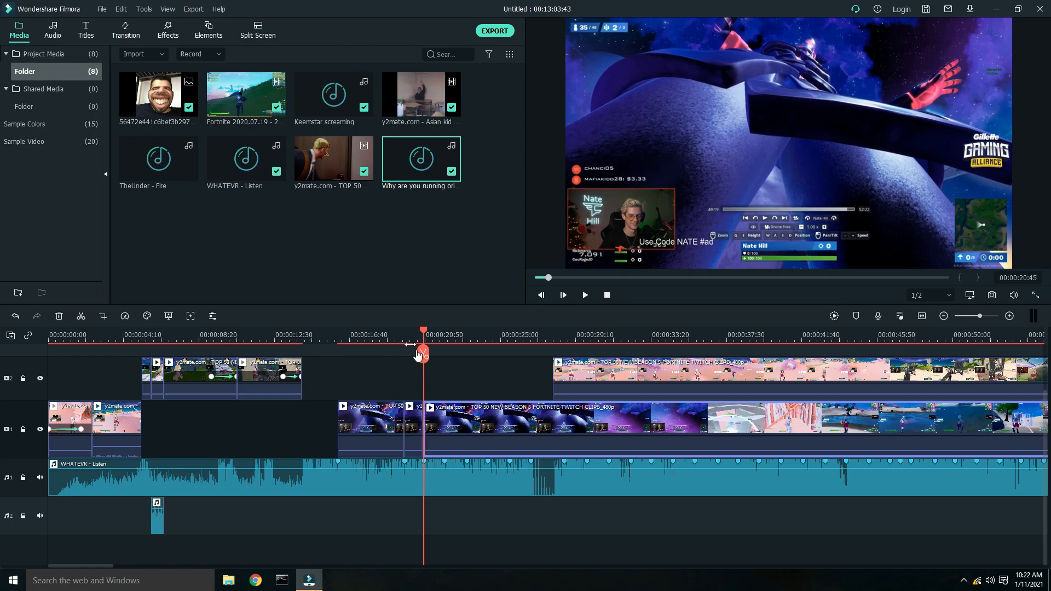
{"action": "left_click_drag", "start_coordinate": [425, 427], "coordinate": [448, 426]}
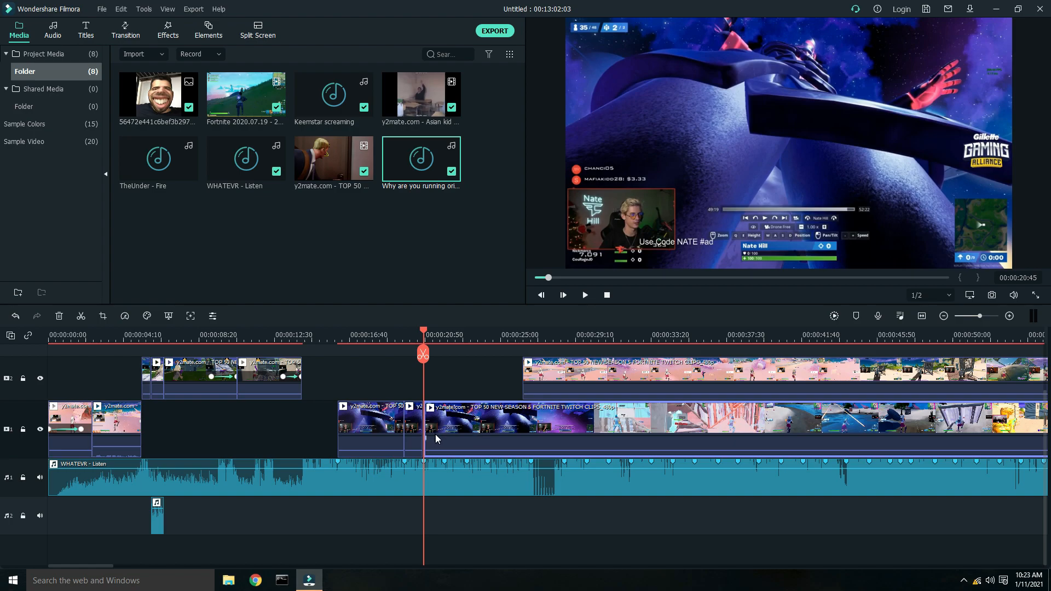
- Split the lower-track clip again at the beat markers near 21.9 s and 23.2 s
{"action": "left_click_drag", "start_coordinate": [424, 334], "coordinate": [444, 339]}
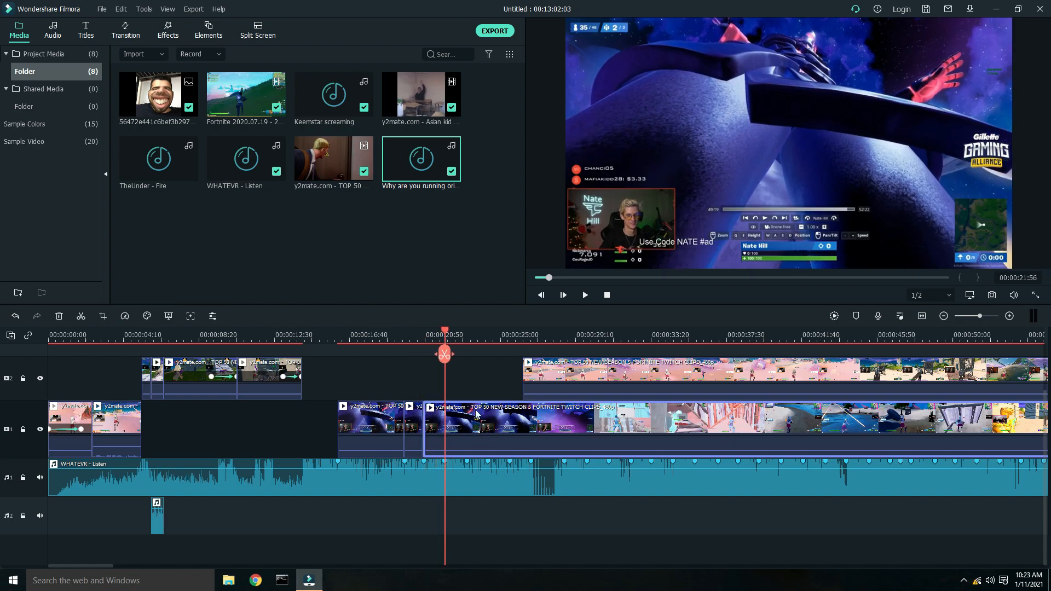
{"action": "left_click", "coordinate": [79, 316]}
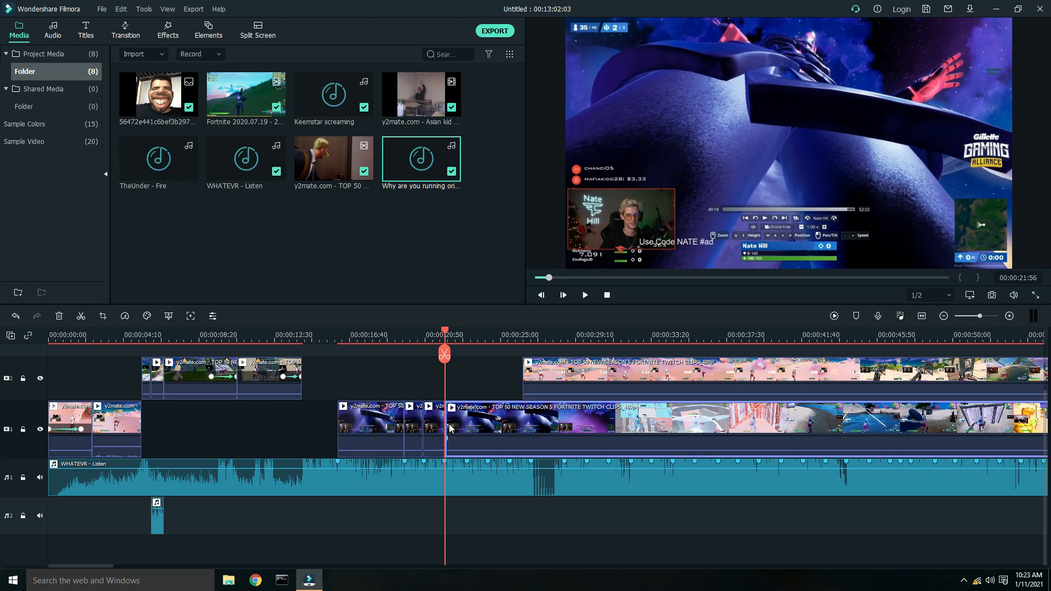
{"action": "left_click_drag", "start_coordinate": [444, 419], "coordinate": [486, 419]}
{"action": "left_click_drag", "start_coordinate": [554, 373], "coordinate": [471, 387]}
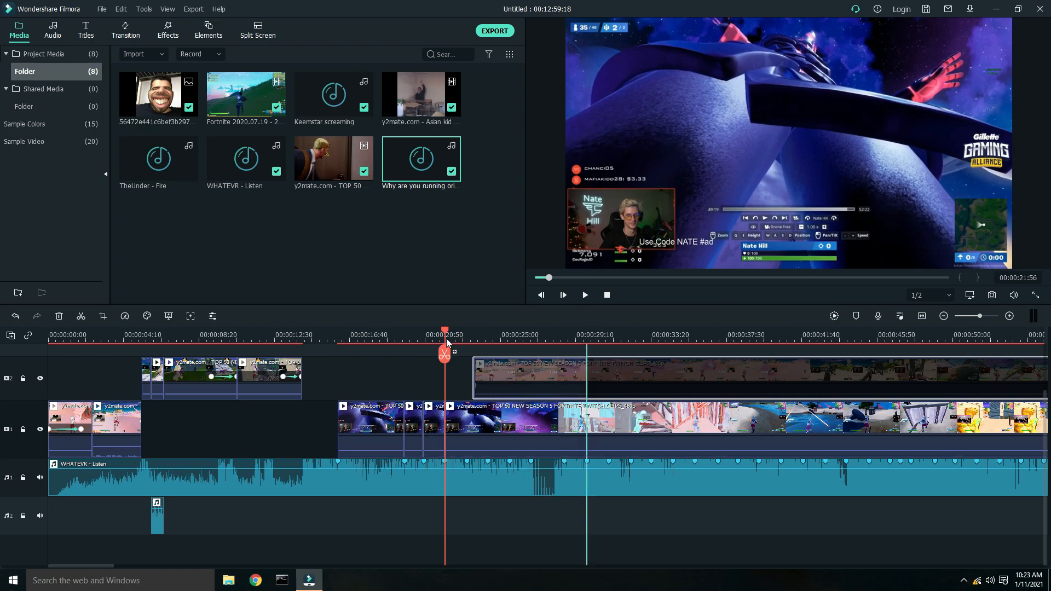
{"action": "left_click_drag", "start_coordinate": [447, 332], "coordinate": [468, 341]}
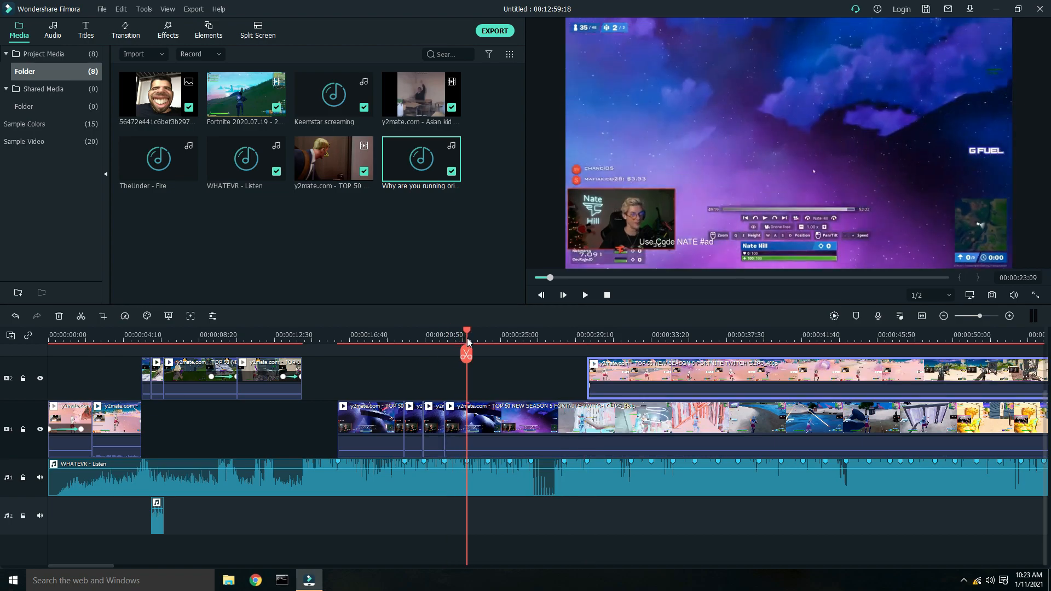
{"action": "left_click", "coordinate": [475, 422]}
{"action": "key", "text": "ctrl+b"}
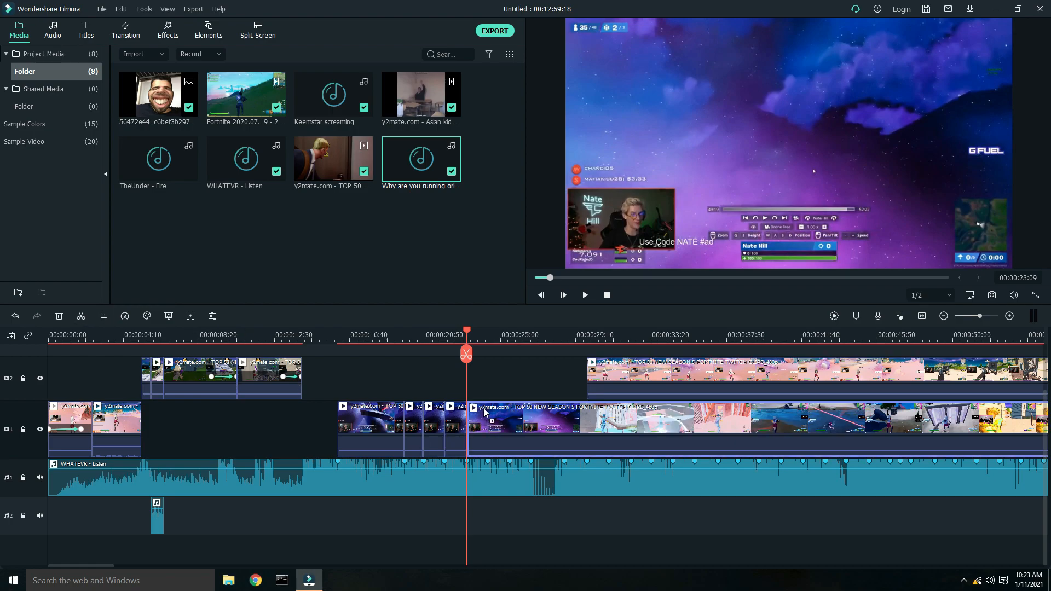
- Split the lower-track clip at the beat markers near 24.3 s and 25.5 s
{"action": "left_click_drag", "start_coordinate": [467, 420], "coordinate": [504, 428]}
{"action": "left_click_drag", "start_coordinate": [468, 333], "coordinate": [487, 334]}
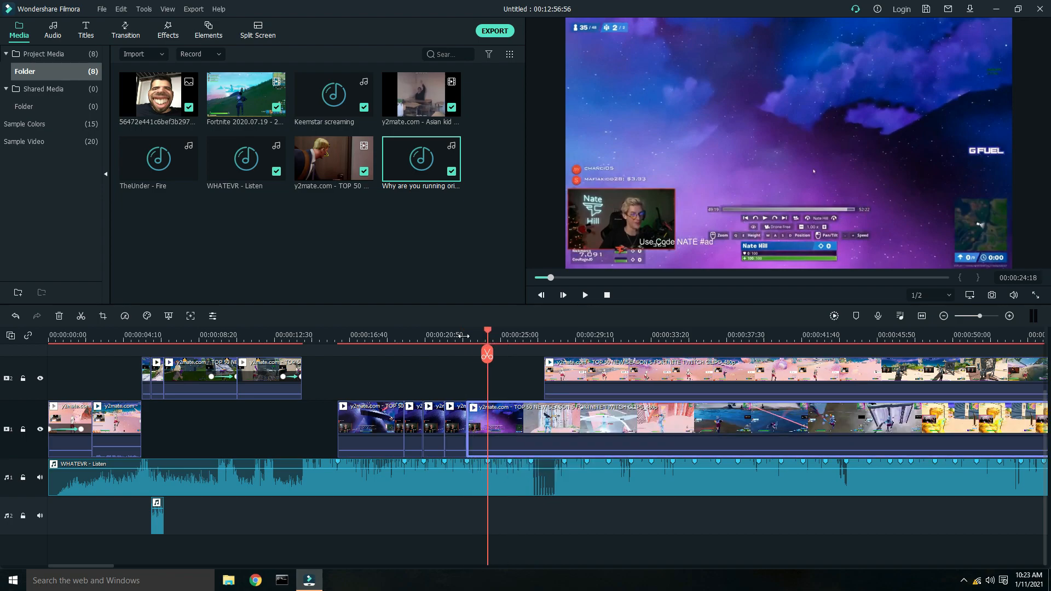
{"action": "left_click", "coordinate": [81, 316]}
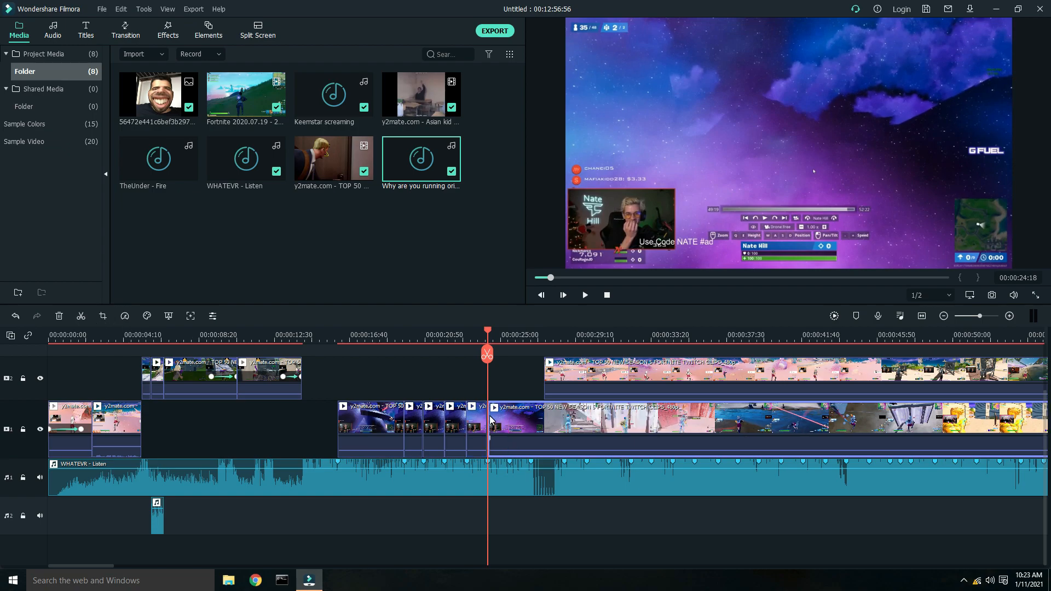
{"action": "left_click_drag", "start_coordinate": [491, 421], "coordinate": [534, 428]}
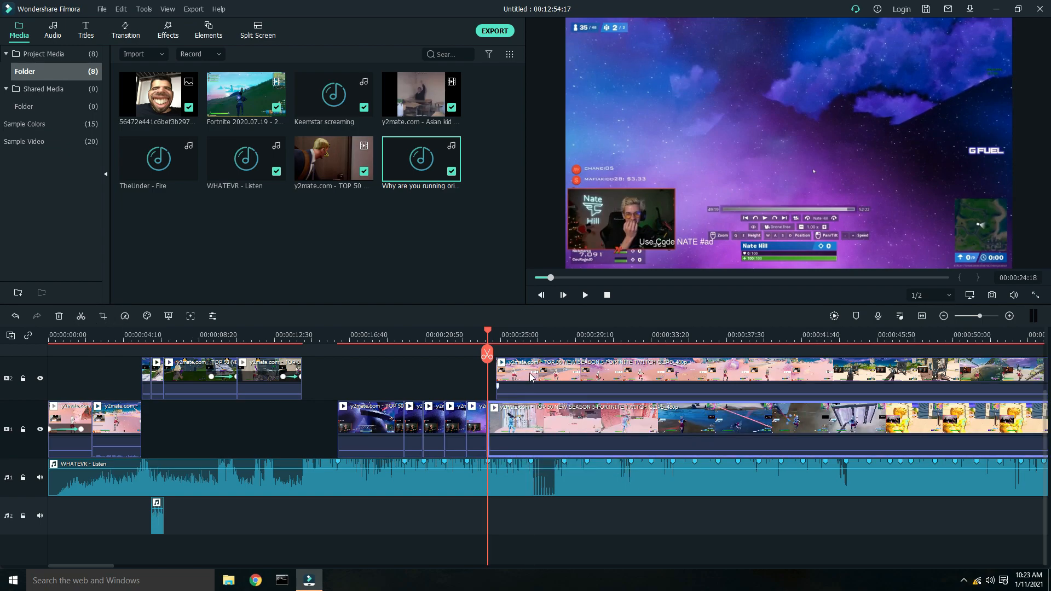
{"action": "left_click", "coordinate": [530, 377]}
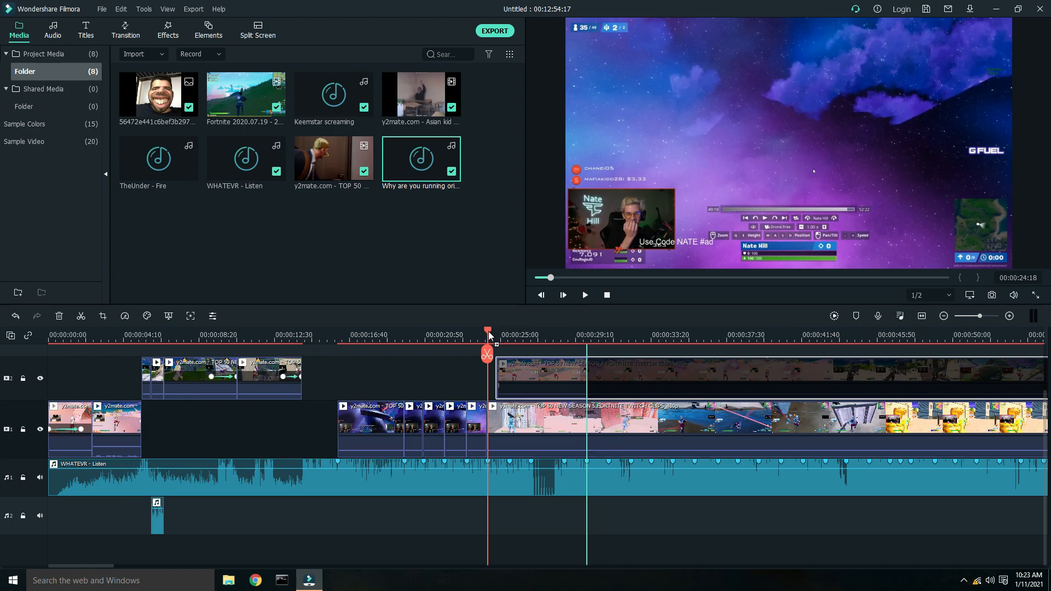
{"action": "left_click_drag", "start_coordinate": [528, 369], "coordinate": [527, 369]}
{"action": "left_click_drag", "start_coordinate": [494, 331], "coordinate": [509, 336]}
{"action": "left_click", "coordinate": [531, 423]}
{"action": "left_click", "coordinate": [82, 316]}
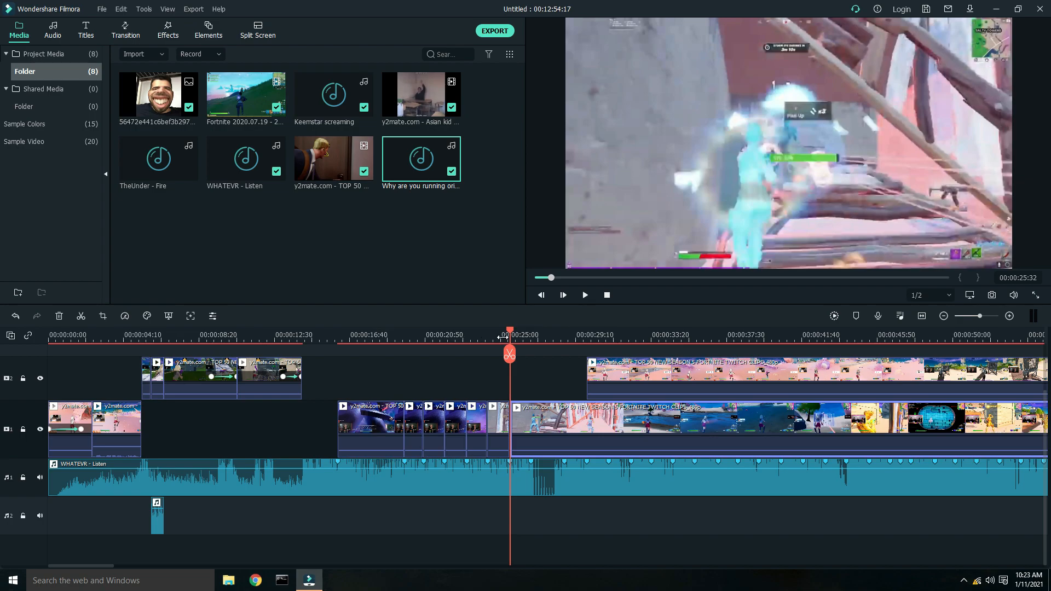
- Delete the long lower-track clip remaining after the short split segments
{"action": "left_click", "coordinate": [481, 331]}
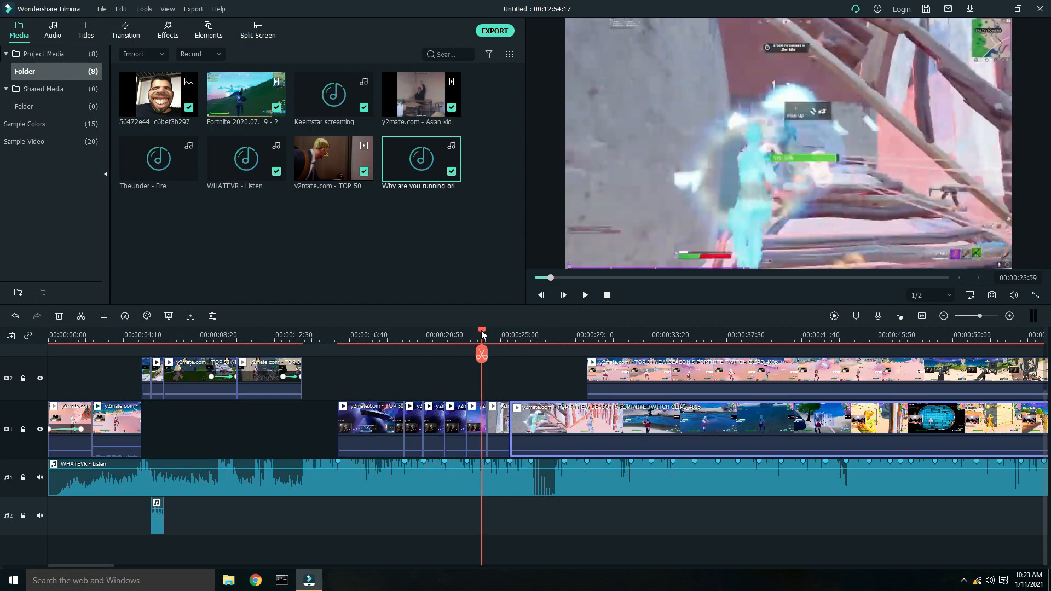
{"action": "left_click", "coordinate": [485, 332]}
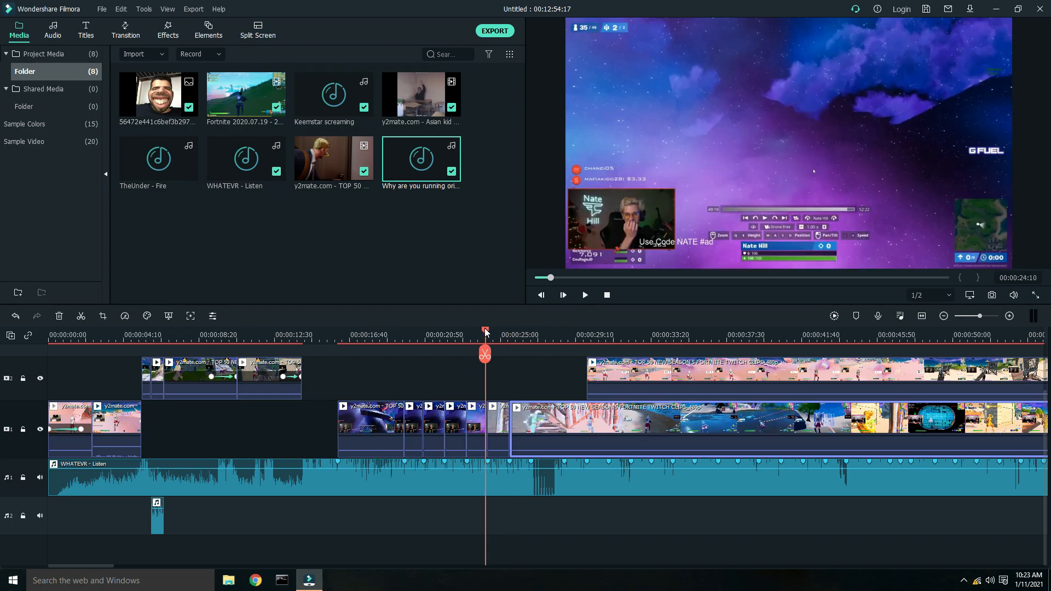
{"action": "right_click", "coordinate": [534, 432]}
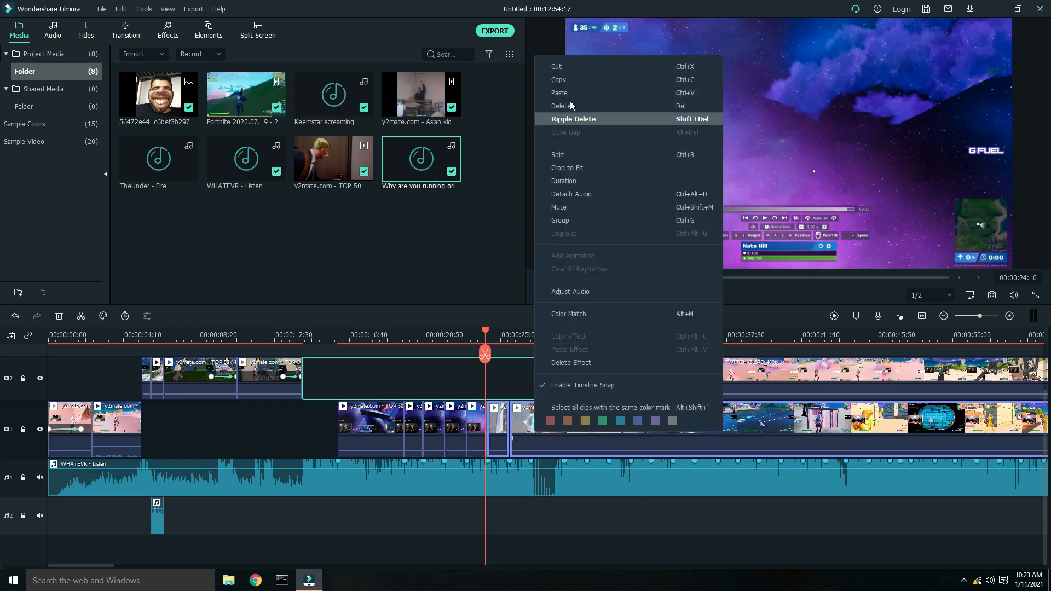
{"action": "left_click", "coordinate": [567, 105]}
{"action": "left_click", "coordinate": [717, 380]}
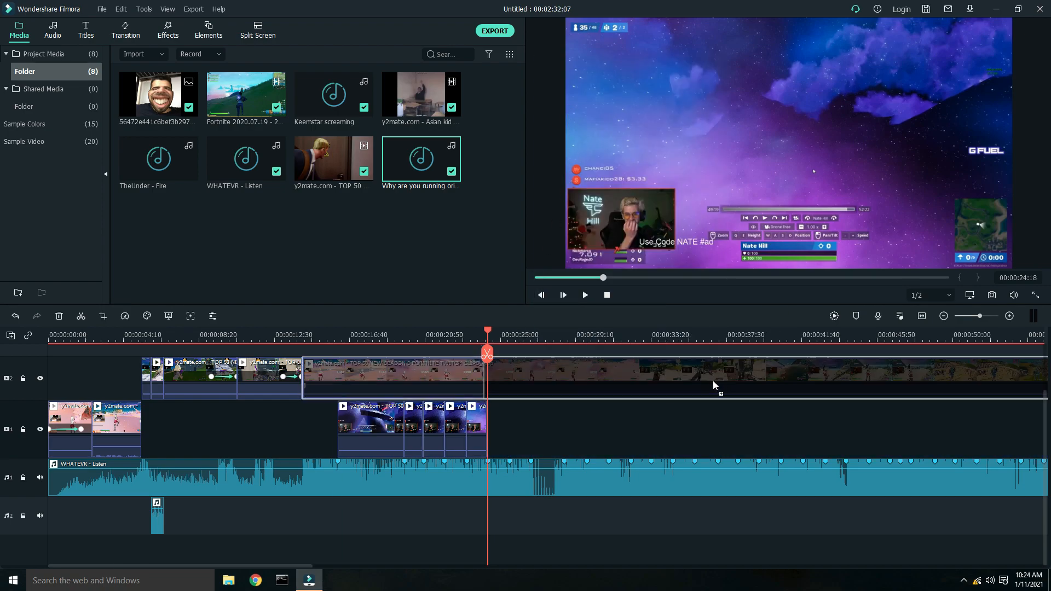
{"action": "key", "text": "ctrl+z"}
- Move the upper-track clip right to start at about 32 s and play back the section before it
{"action": "left_click", "coordinate": [319, 335]}
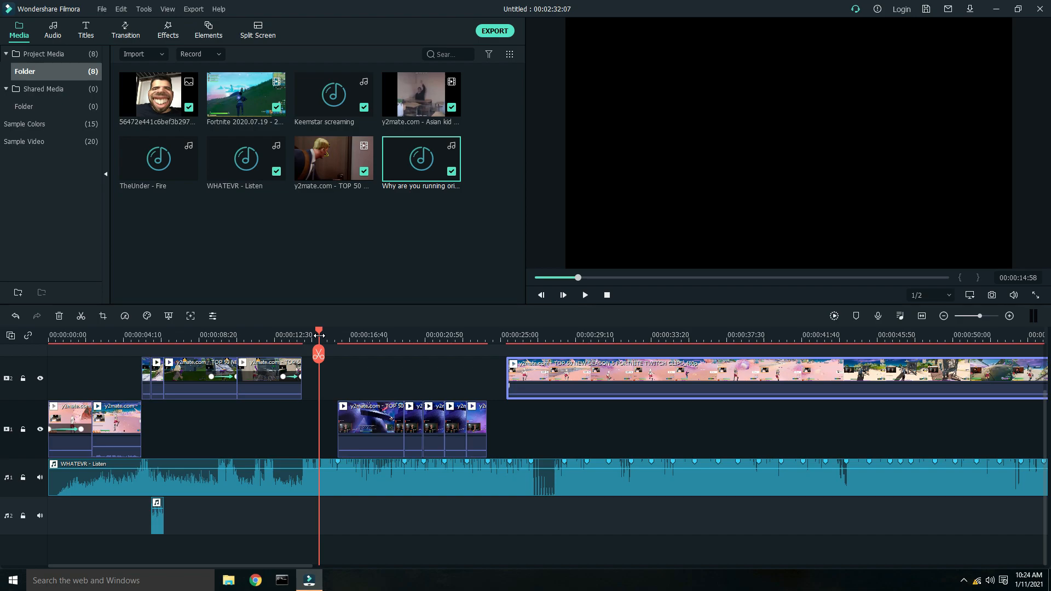
{"action": "key", "text": "space"}
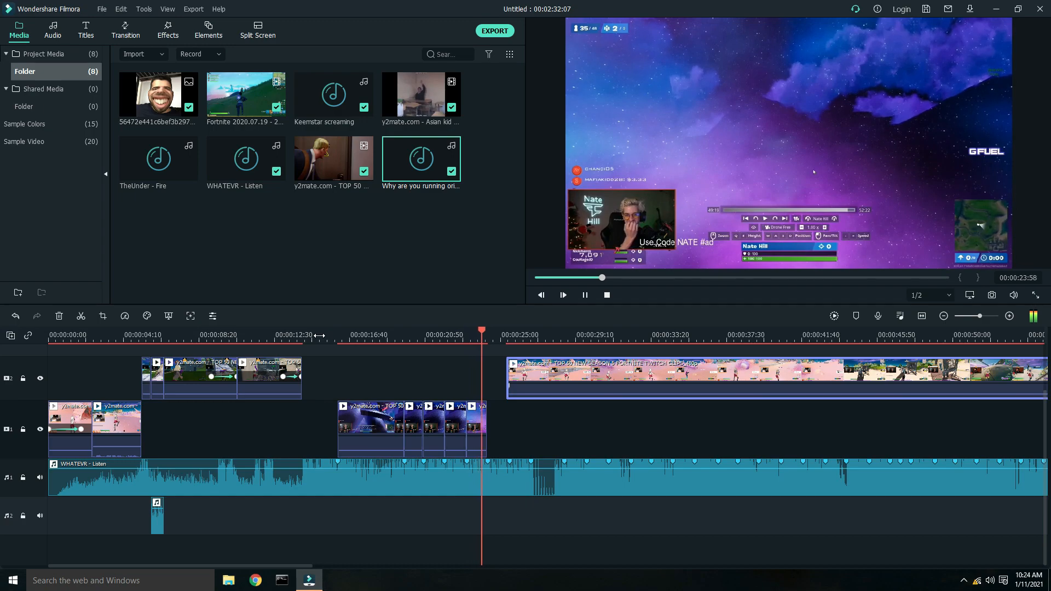
{"action": "left_click_drag", "start_coordinate": [586, 378], "coordinate": [730, 376]}
{"action": "left_click", "coordinate": [353, 339]}
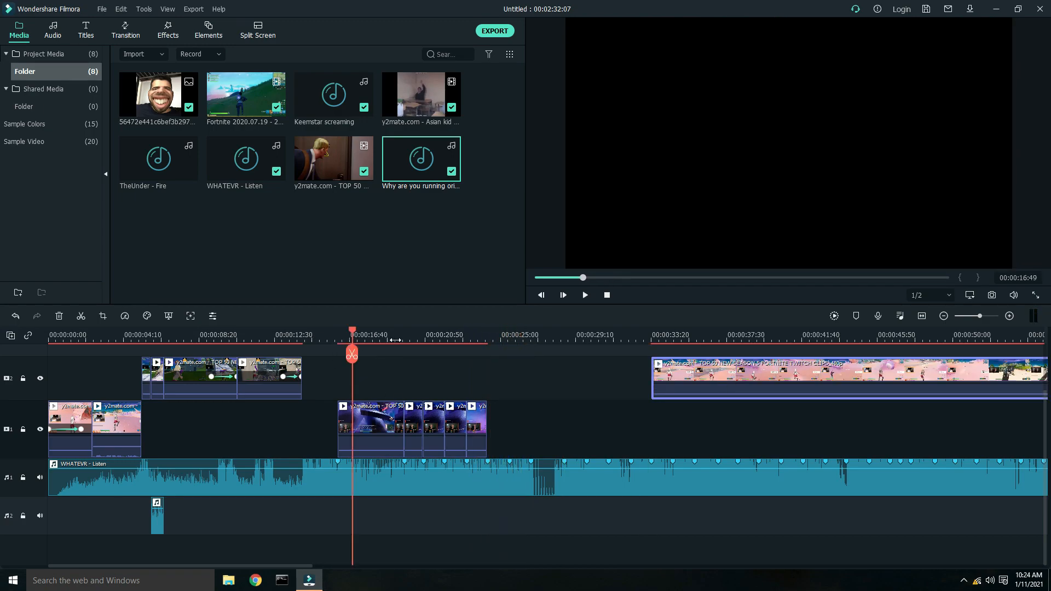
{"action": "key", "text": "space"}
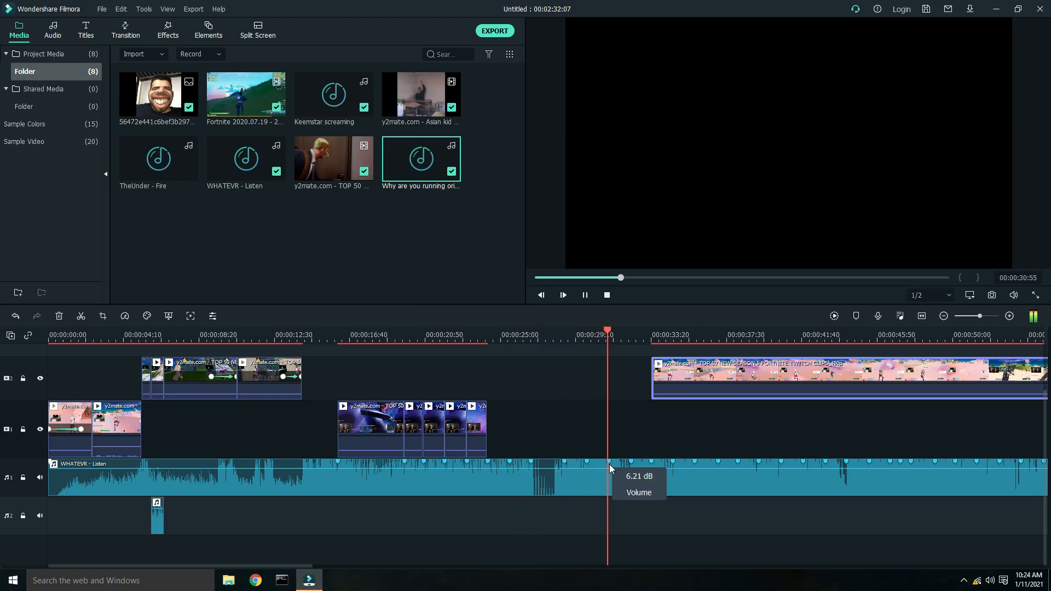
{"action": "key", "text": "space"}
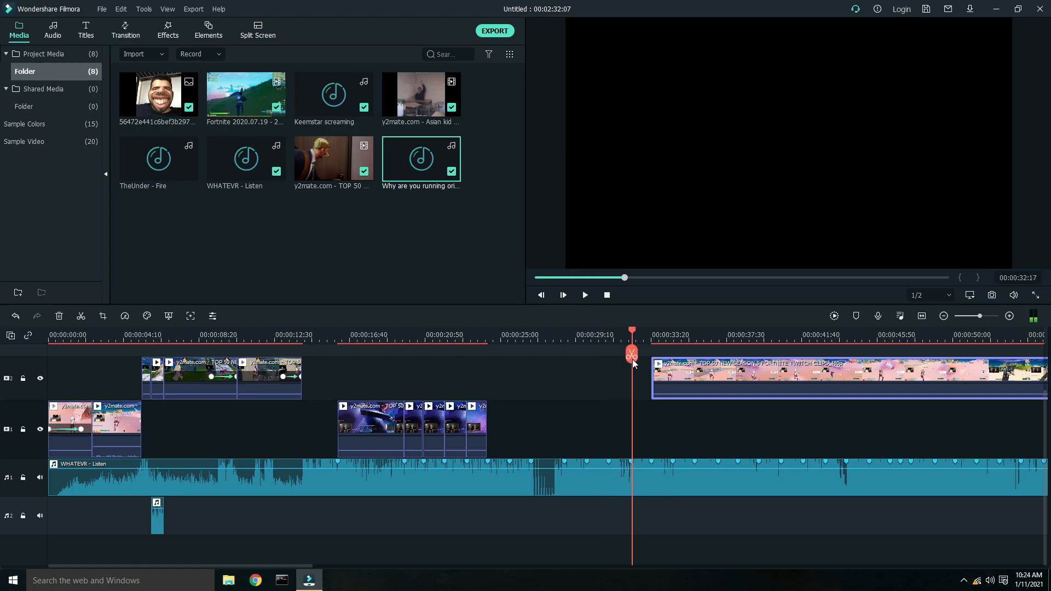
- Zoom into the timeline around 28 to 32 s and scrub through the beat markers in the empty gap
{"action": "left_click_drag", "start_coordinate": [686, 336], "coordinate": [703, 336]}
{"action": "left_click", "coordinate": [477, 334]}
{"action": "left_click", "coordinate": [482, 335]}
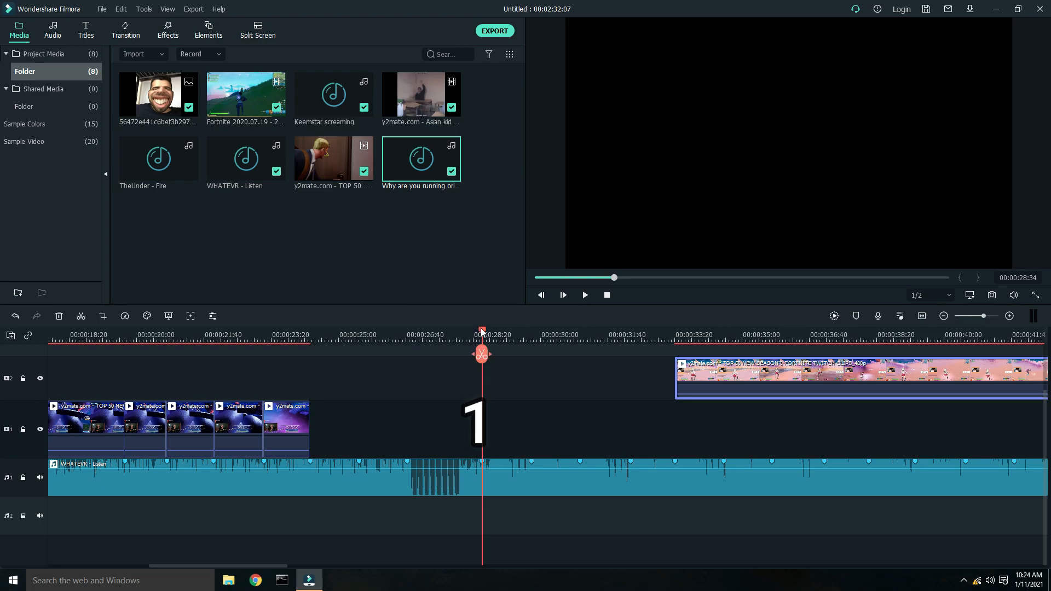
{"action": "left_click_drag", "start_coordinate": [483, 335], "coordinate": [530, 335]}
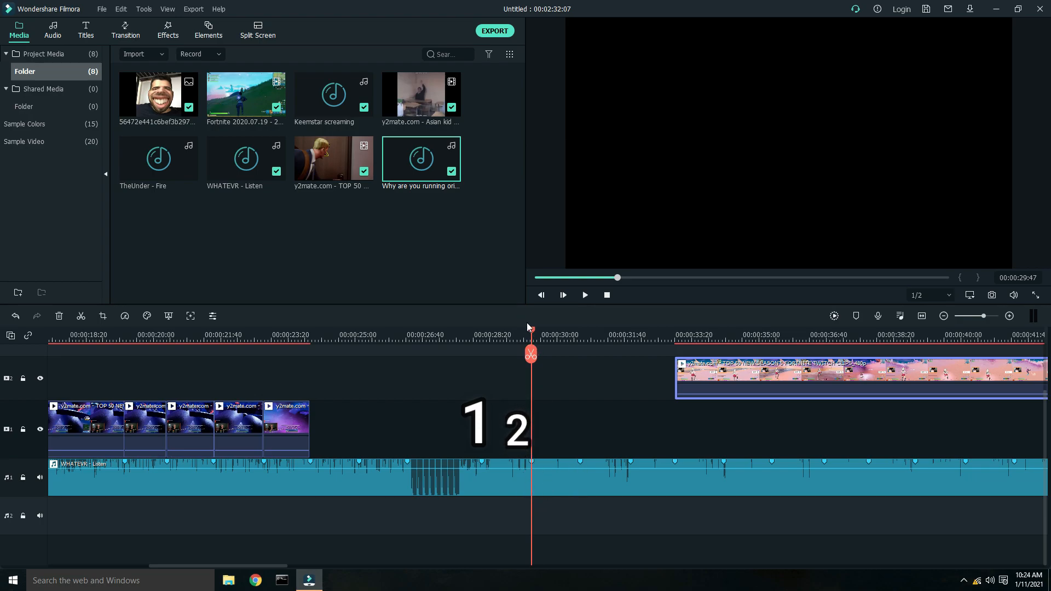
{"action": "left_click_drag", "start_coordinate": [535, 335], "coordinate": [581, 335]}
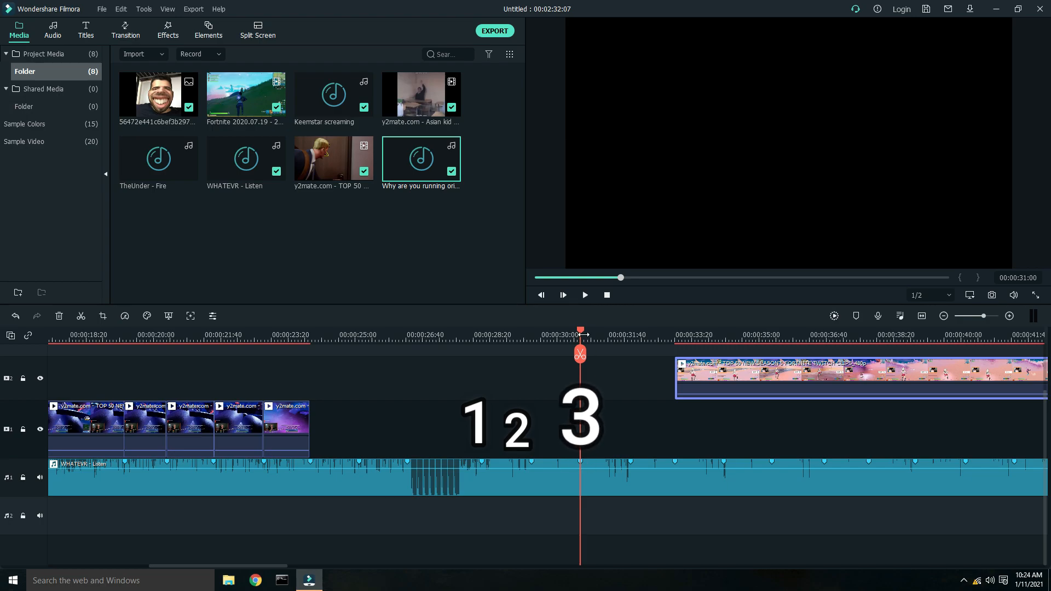
{"action": "left_click_drag", "start_coordinate": [581, 334], "coordinate": [458, 359]}
{"action": "key", "text": "space"}
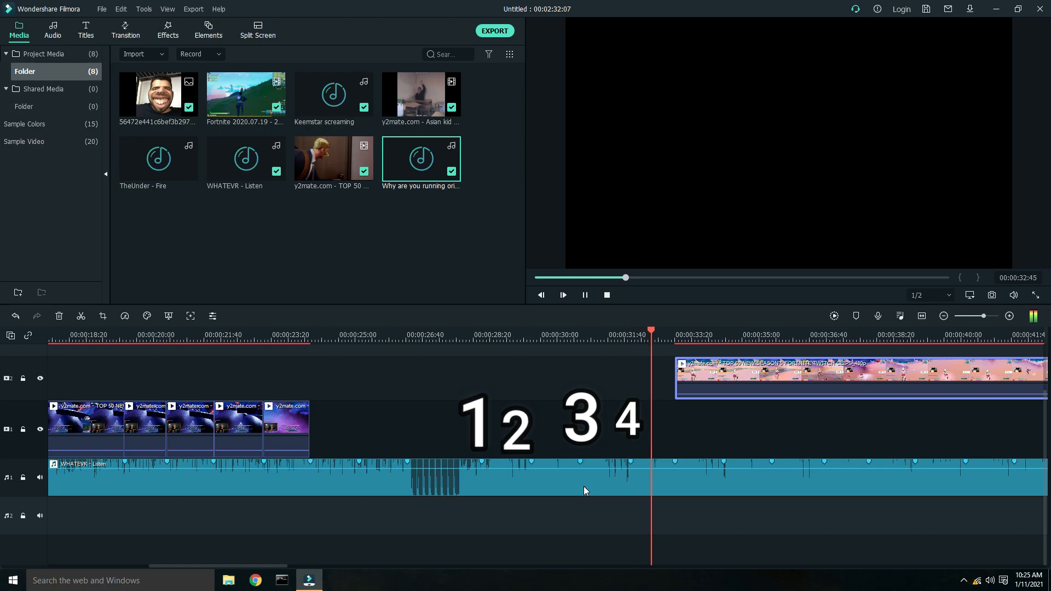
{"action": "left_click", "coordinate": [530, 334]}
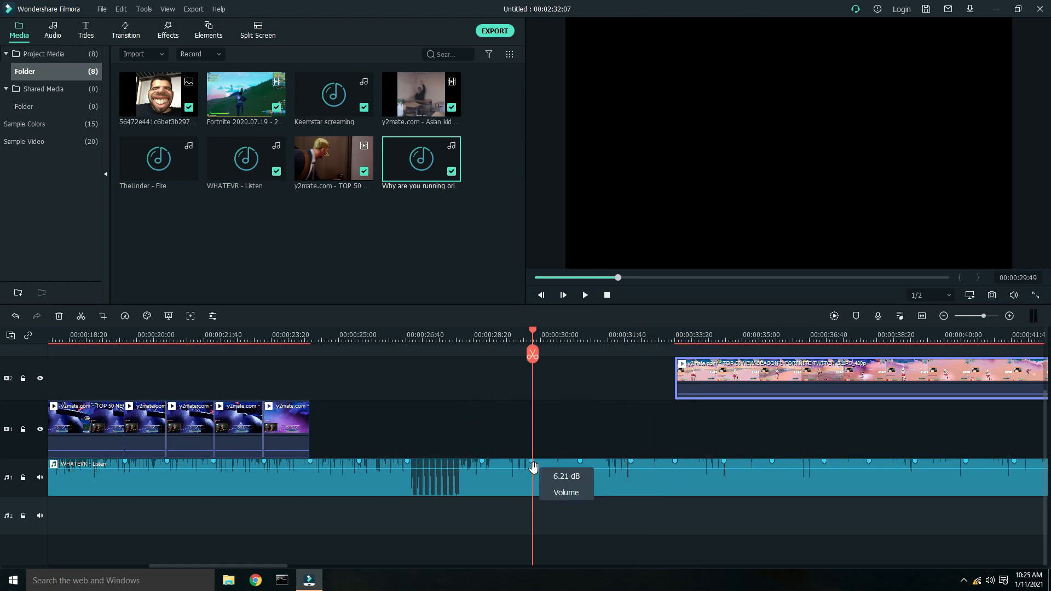
{"action": "left_click", "coordinate": [578, 335]}
{"action": "left_click_drag", "start_coordinate": [579, 332], "coordinate": [581, 335]}
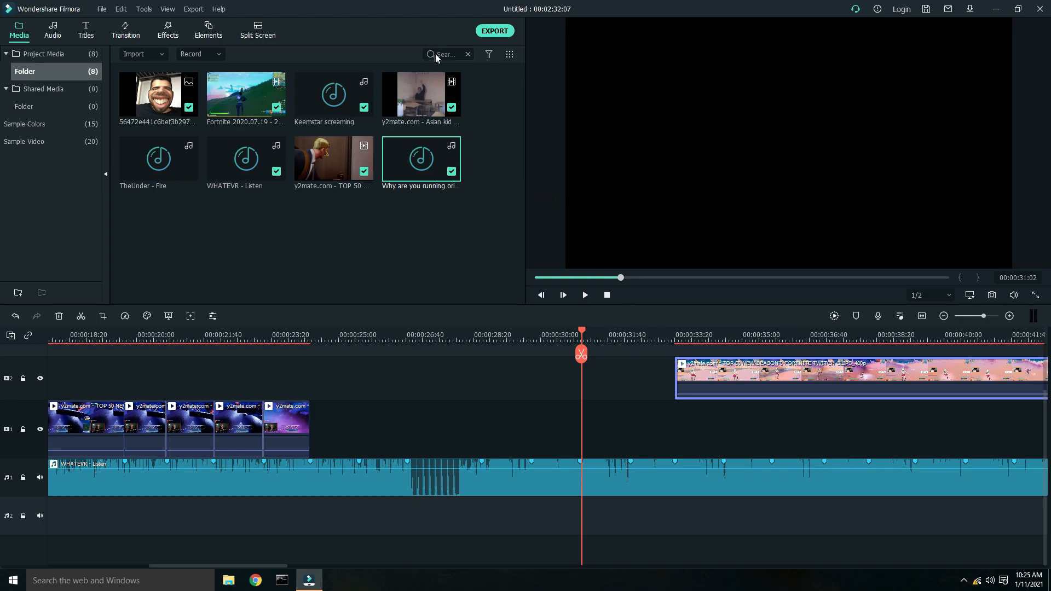
{"action": "left_click", "coordinate": [490, 31]}
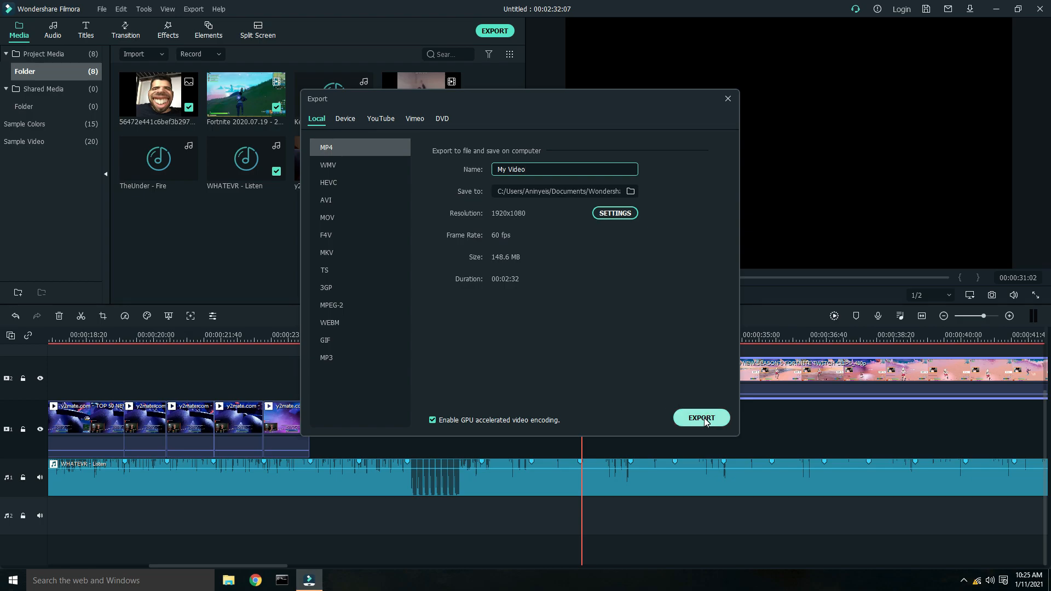
{"action": "left_click", "coordinate": [728, 99]}
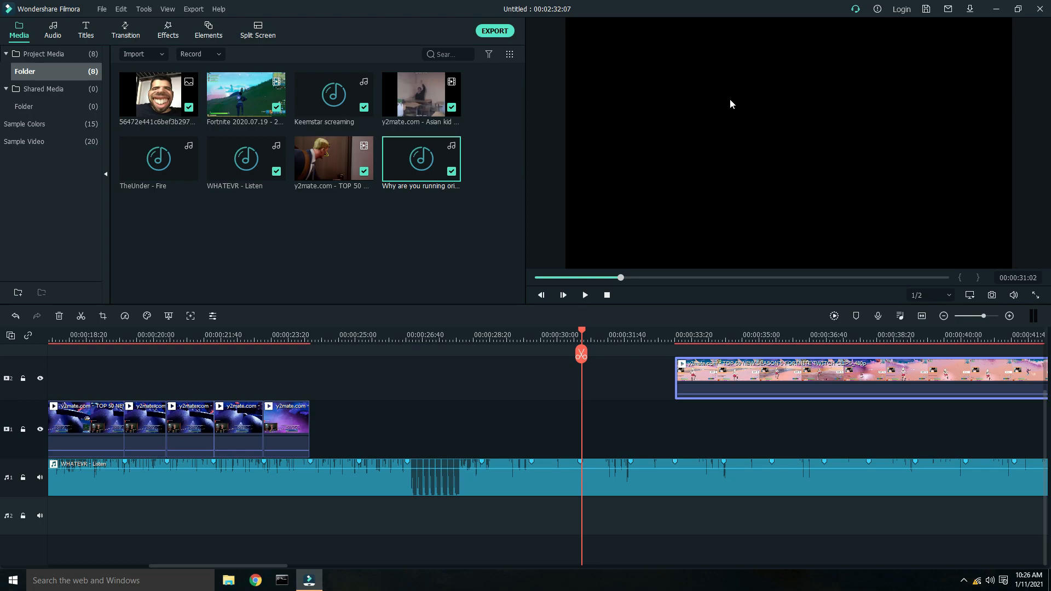
{"action": "left_click", "coordinate": [731, 100]}
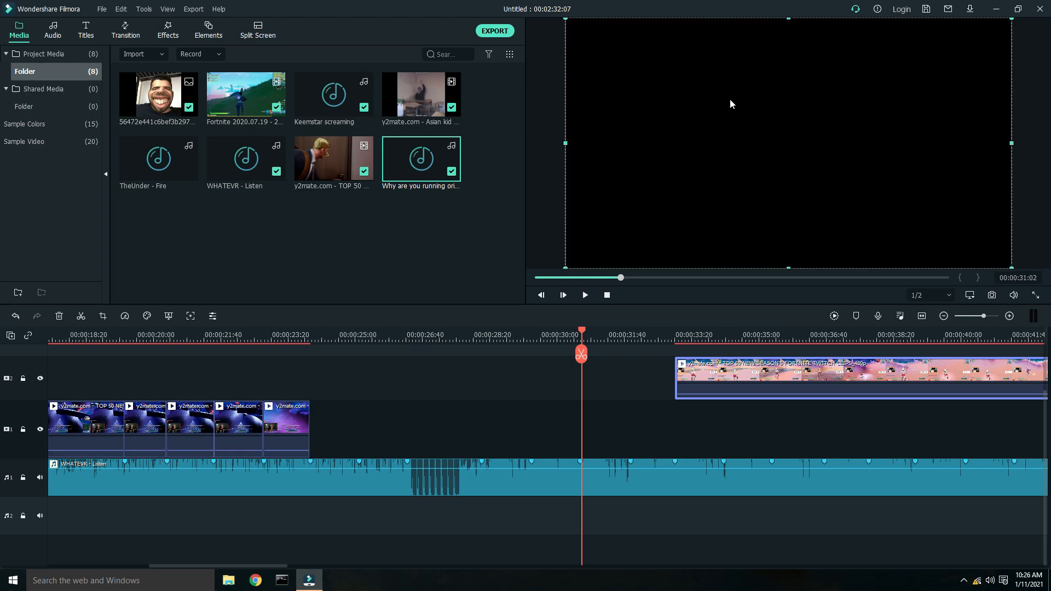